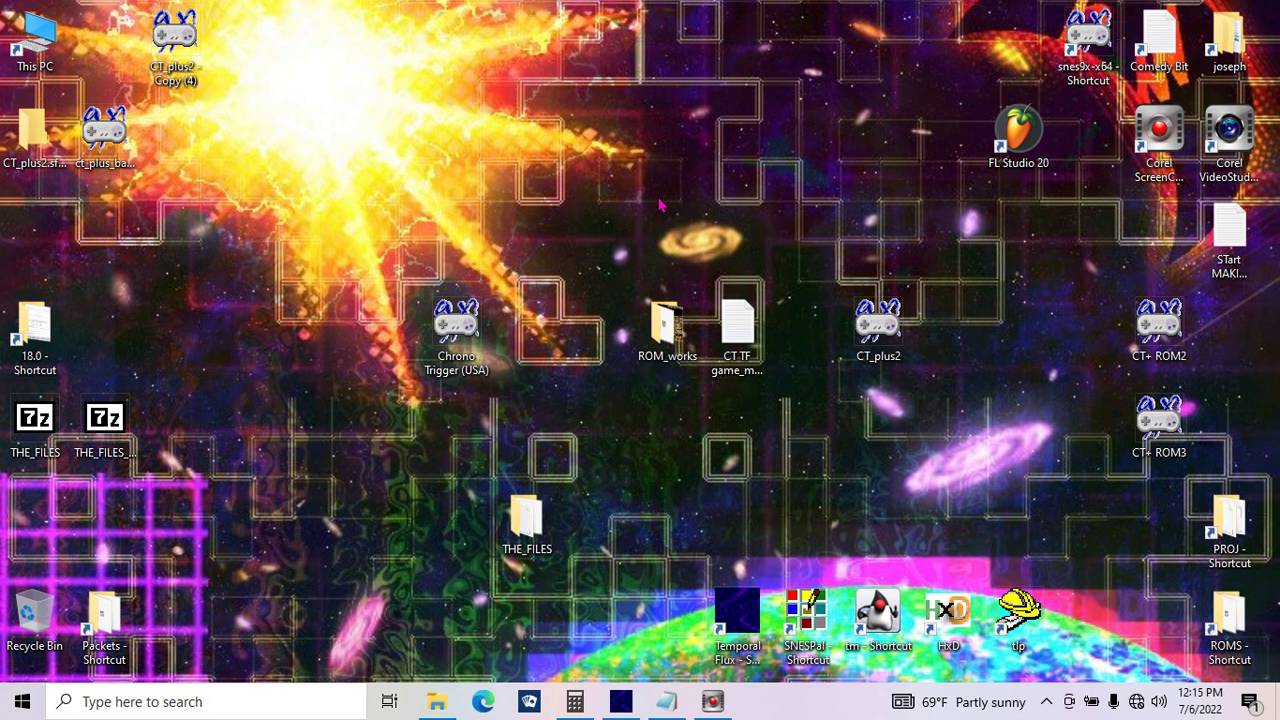
Step: Switch to Temporal Flux and load the {005} Millennial Fair location
click(621, 703)
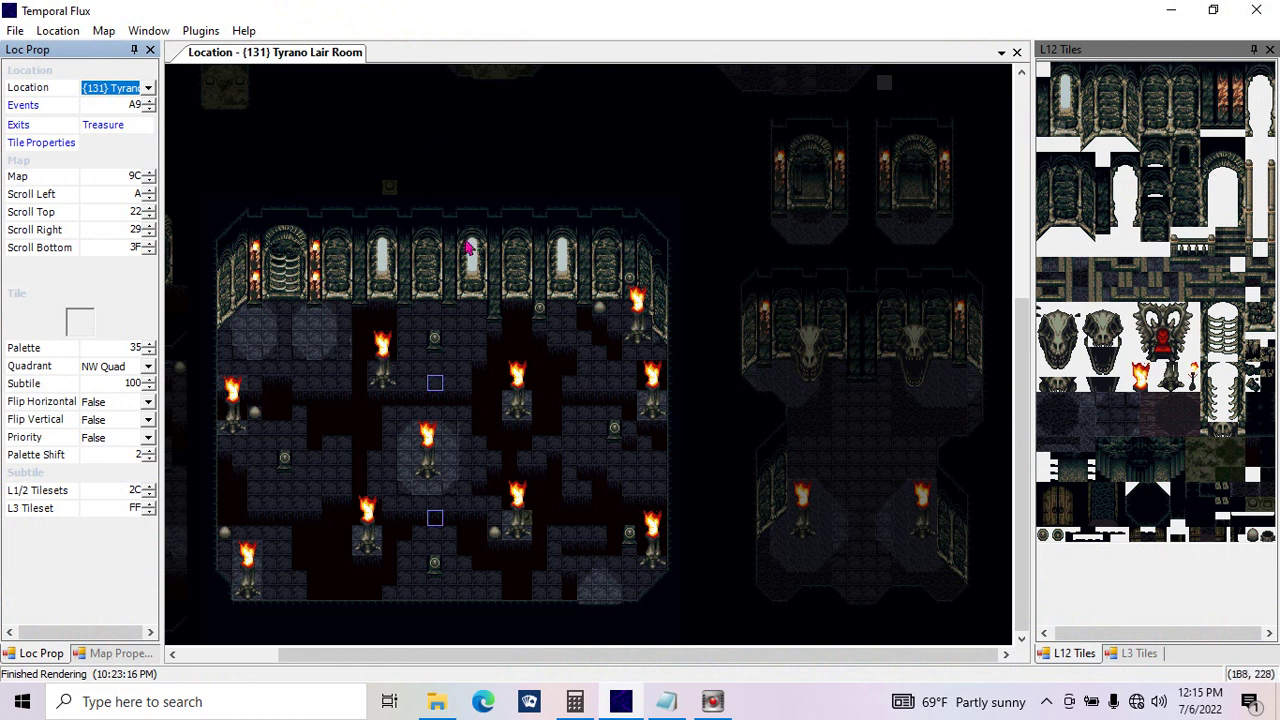
click(412, 352)
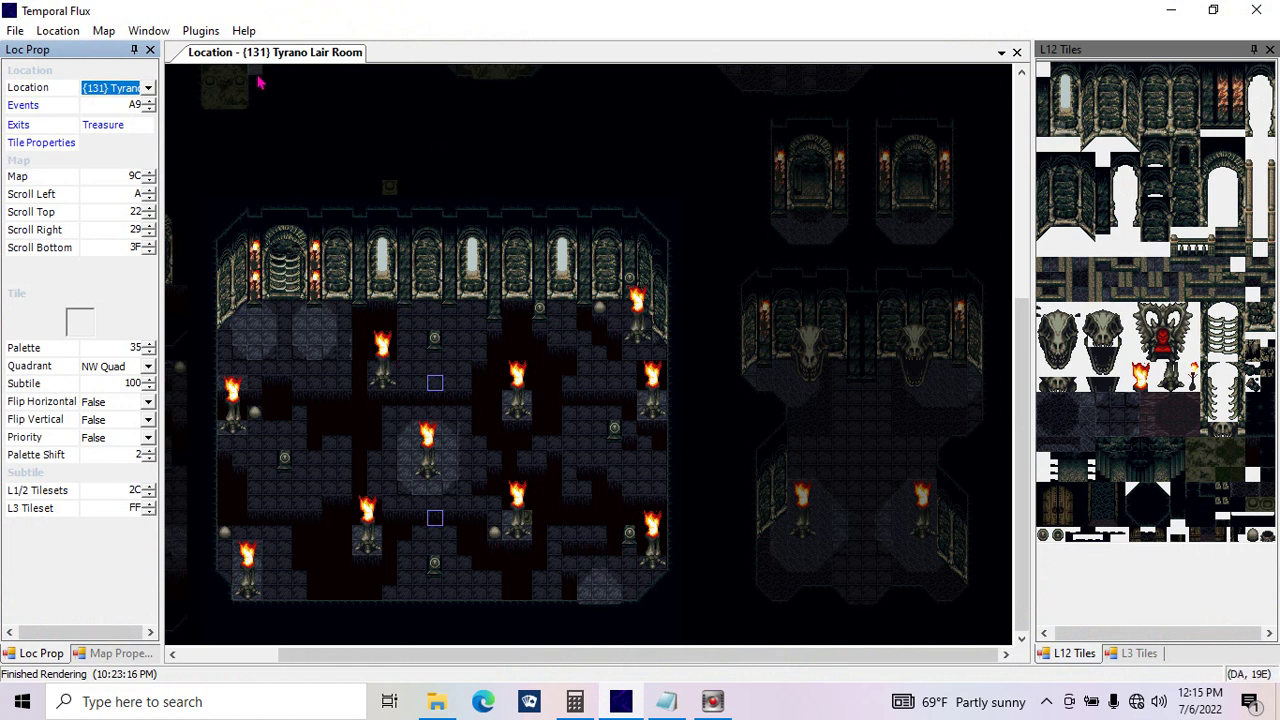
click(146, 90)
drag(405, 220, 393, 122)
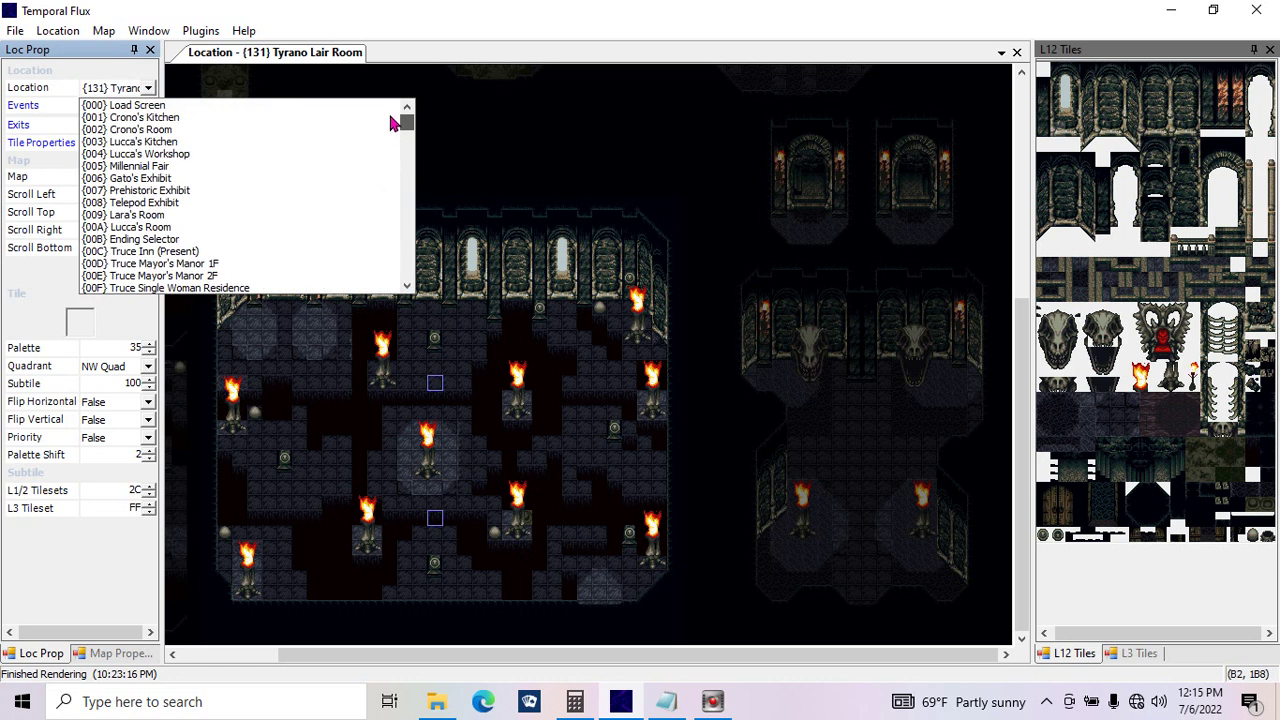
click(271, 166)
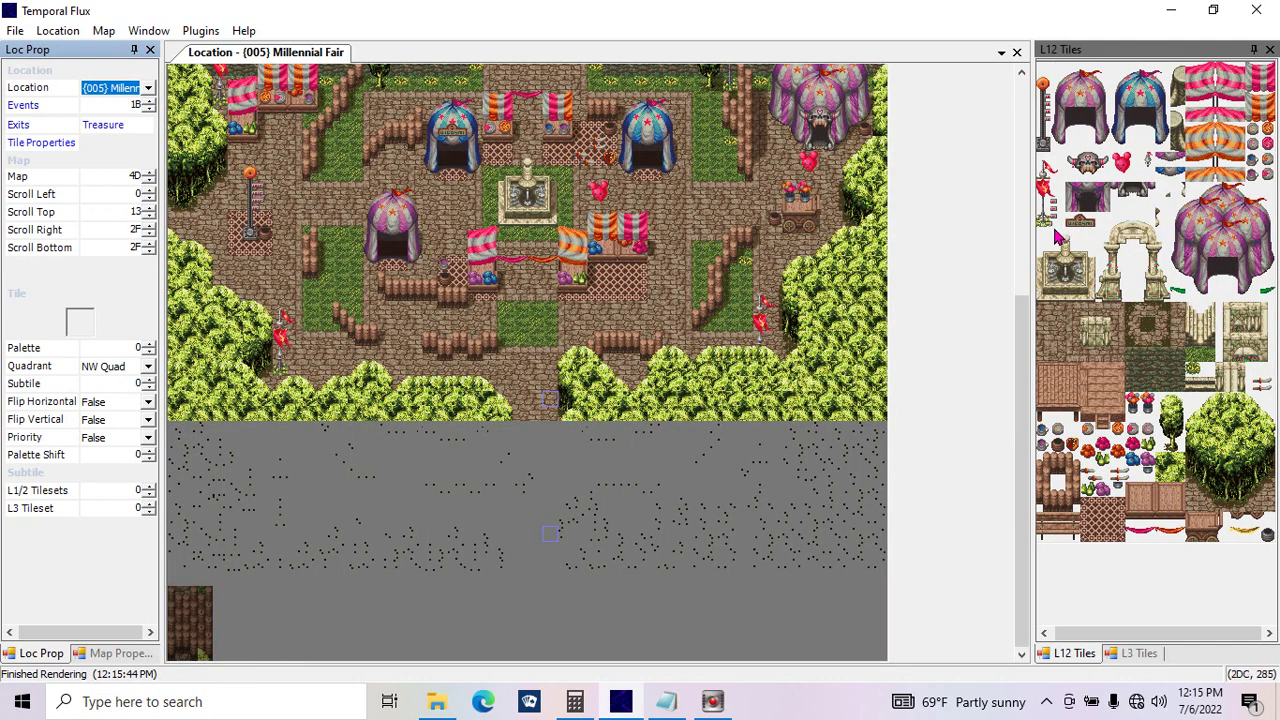
drag(1022, 268, 1023, 330)
Step: Open the Itemizer plugin and load the item 3E: {Sword}SealOfMaou
click(200, 32)
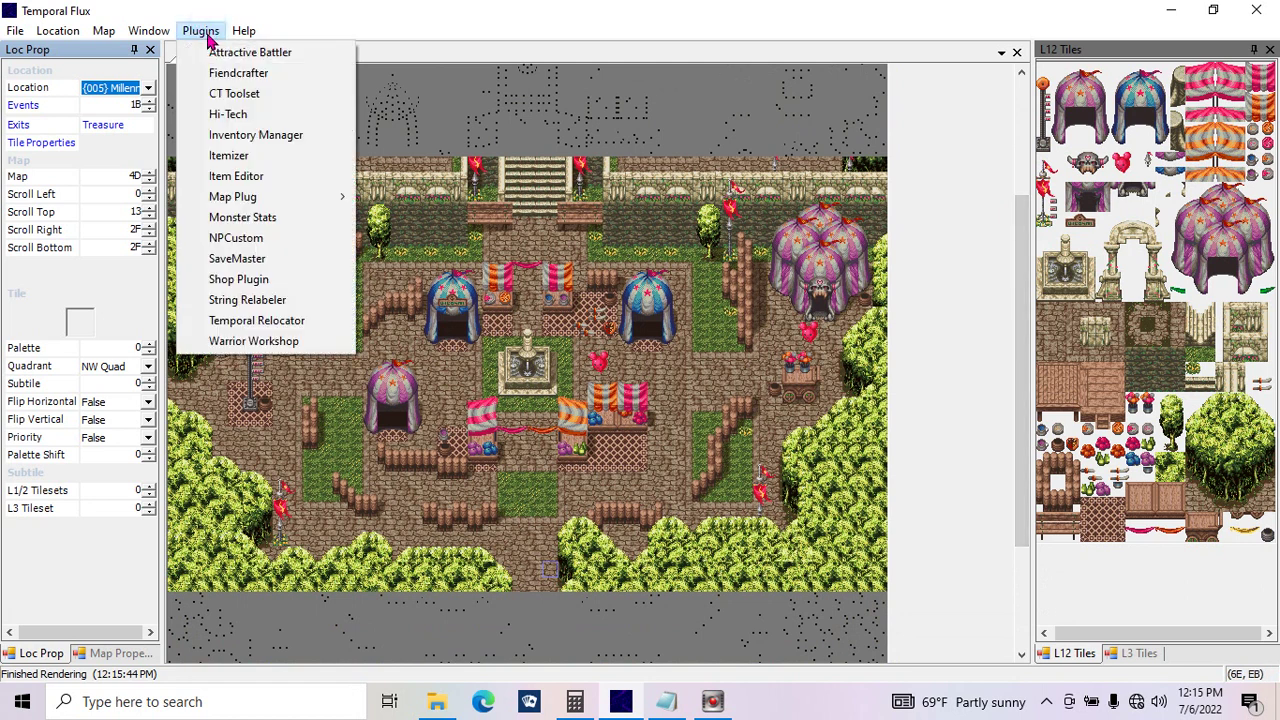
click(281, 159)
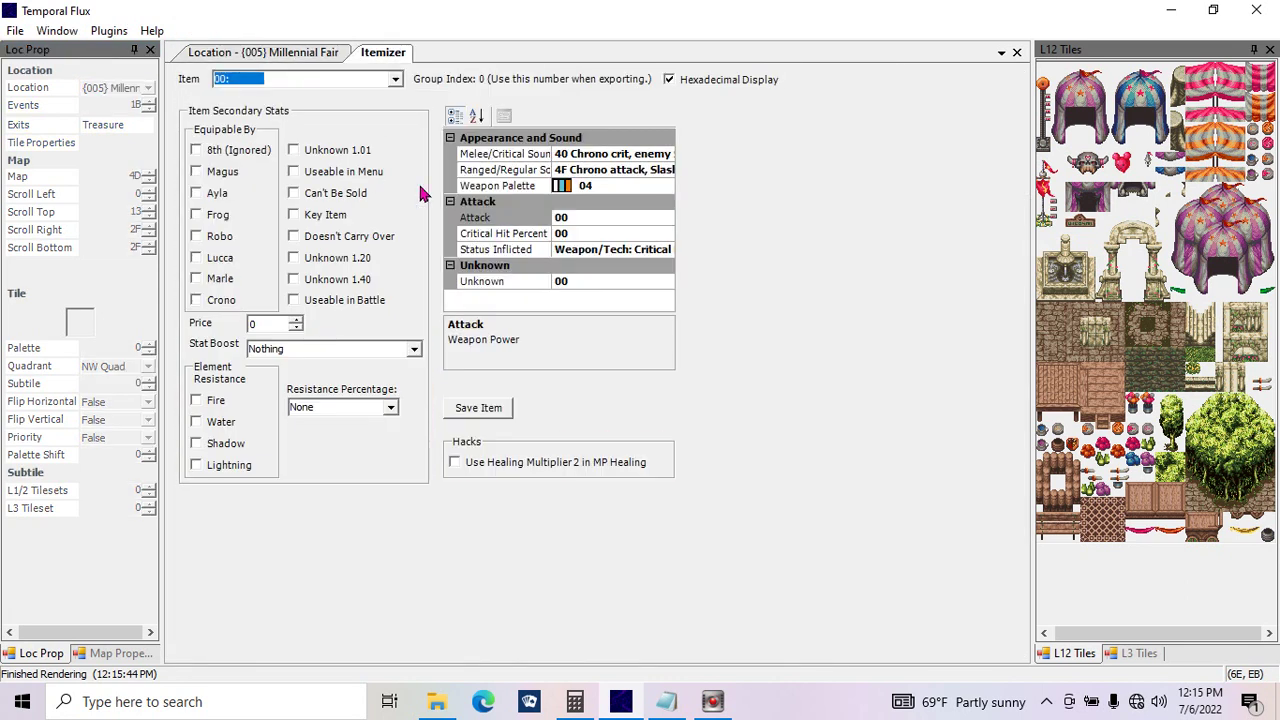
click(396, 82)
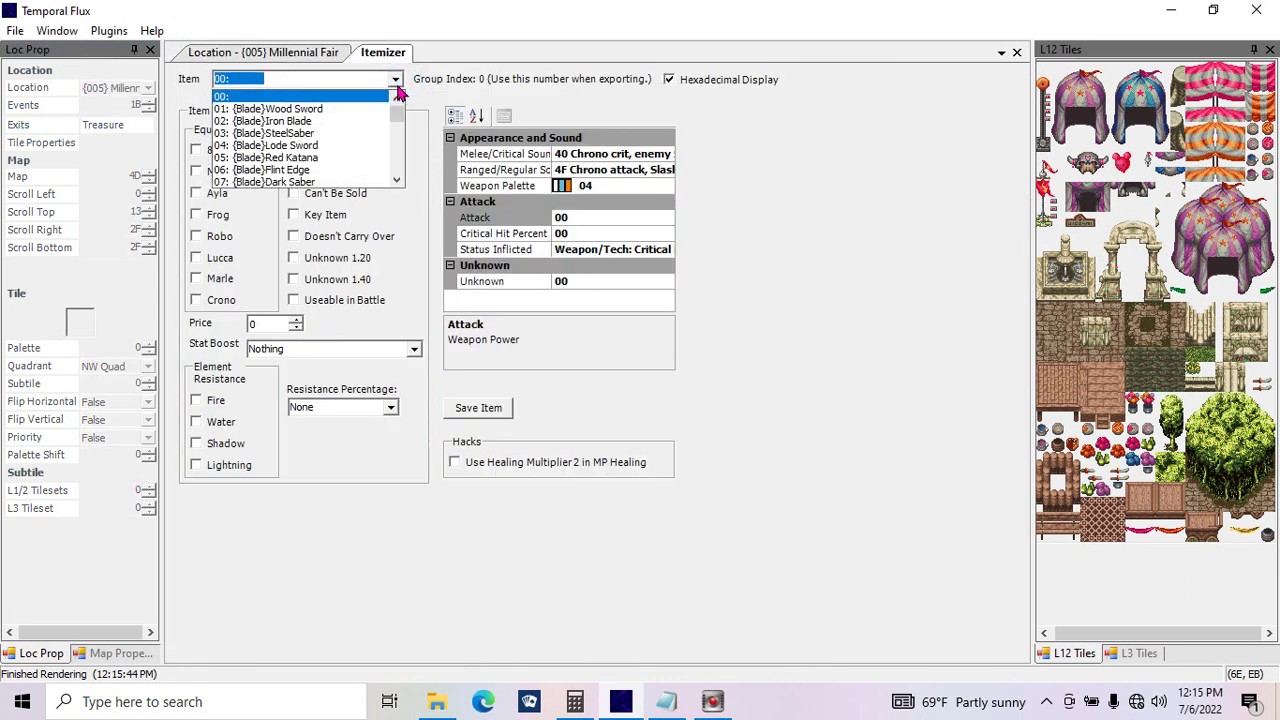
click(393, 152)
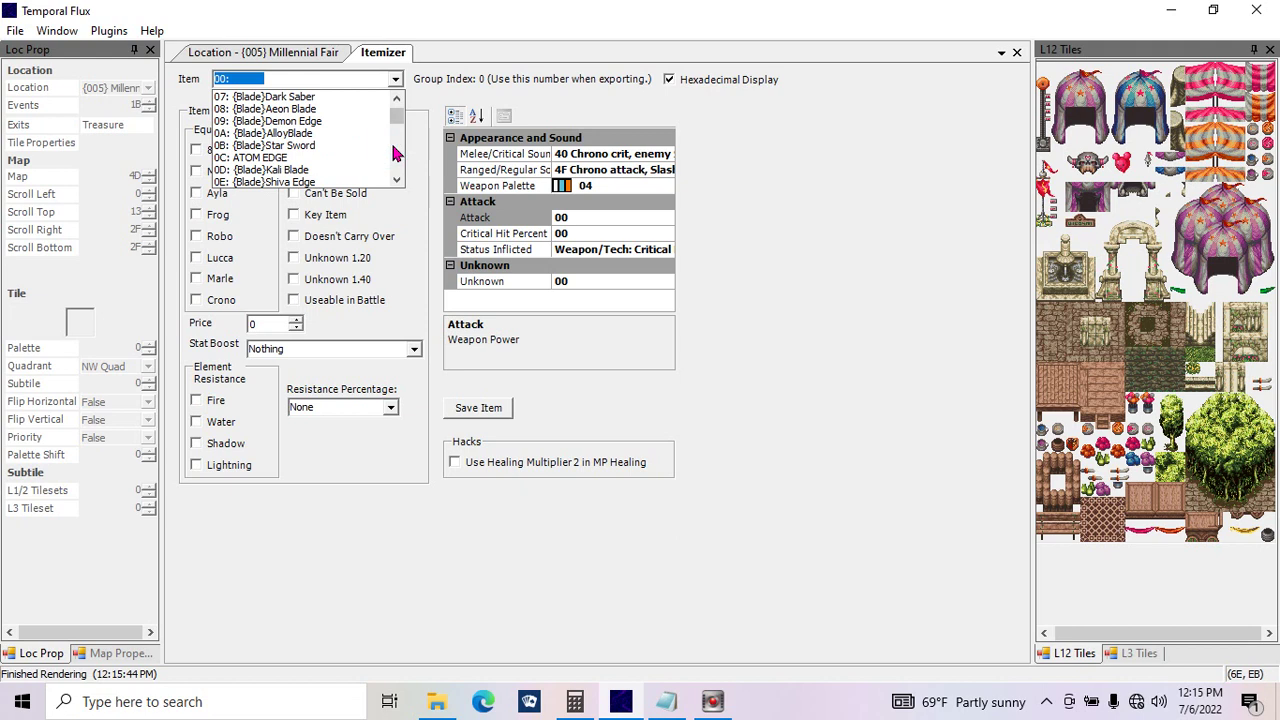
click(393, 152)
click(393, 152)
click(393, 152)
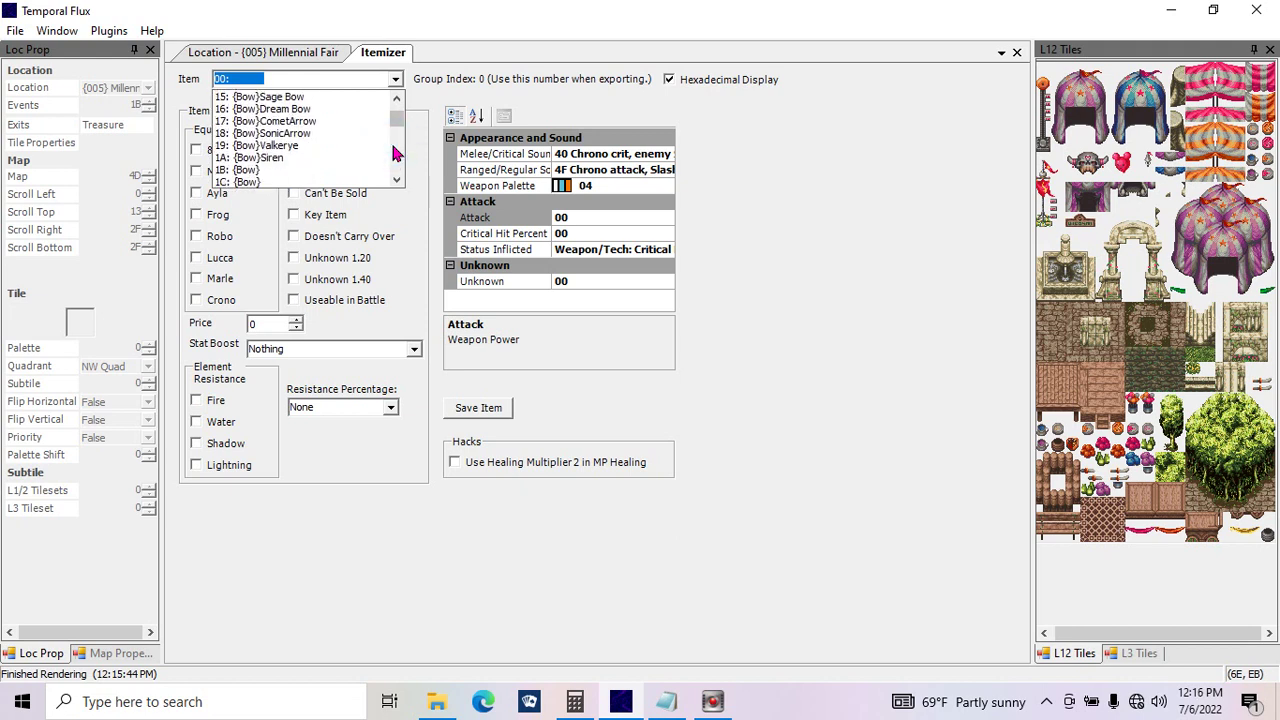
click(393, 152)
click(393, 152)
click(393, 152)
click(393, 152)
click(393, 152)
click(393, 152)
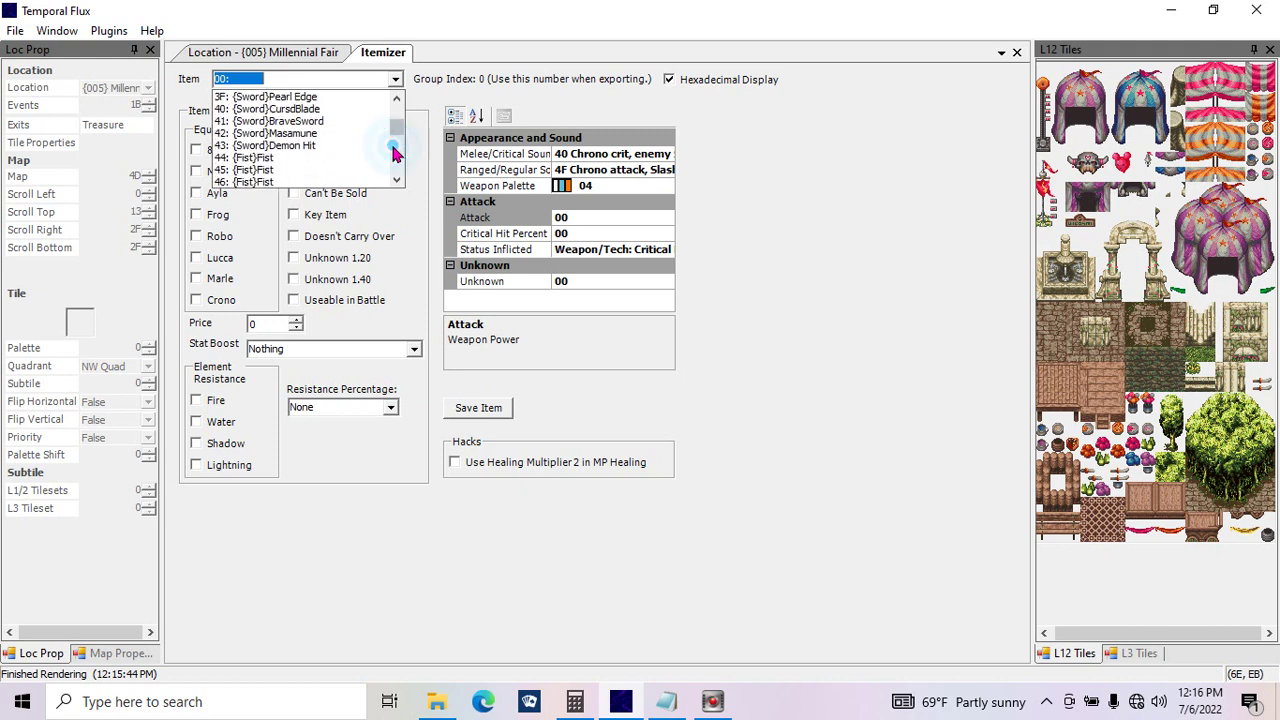
click(397, 100)
click(397, 100)
click(331, 110)
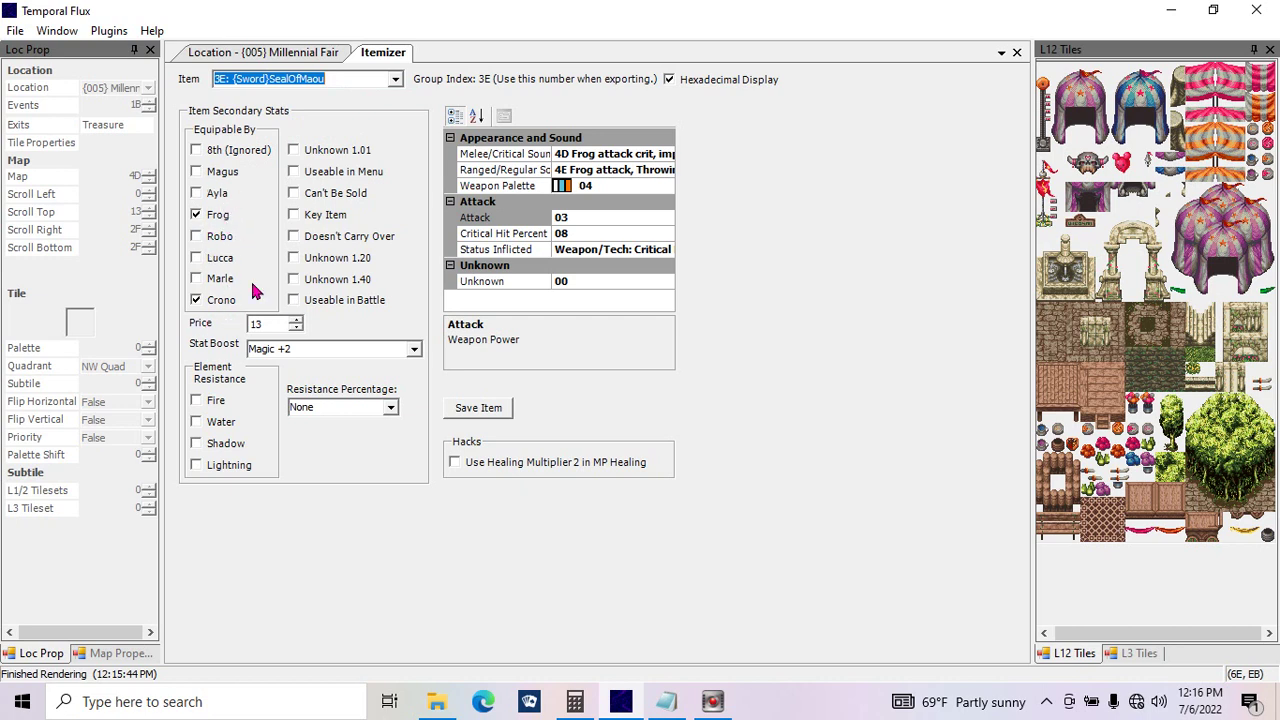
Step: Examine the sword's Stat Boost options, its melee/critical and ranged/regular sounds, and its weapon palette
click(333, 355)
click(414, 349)
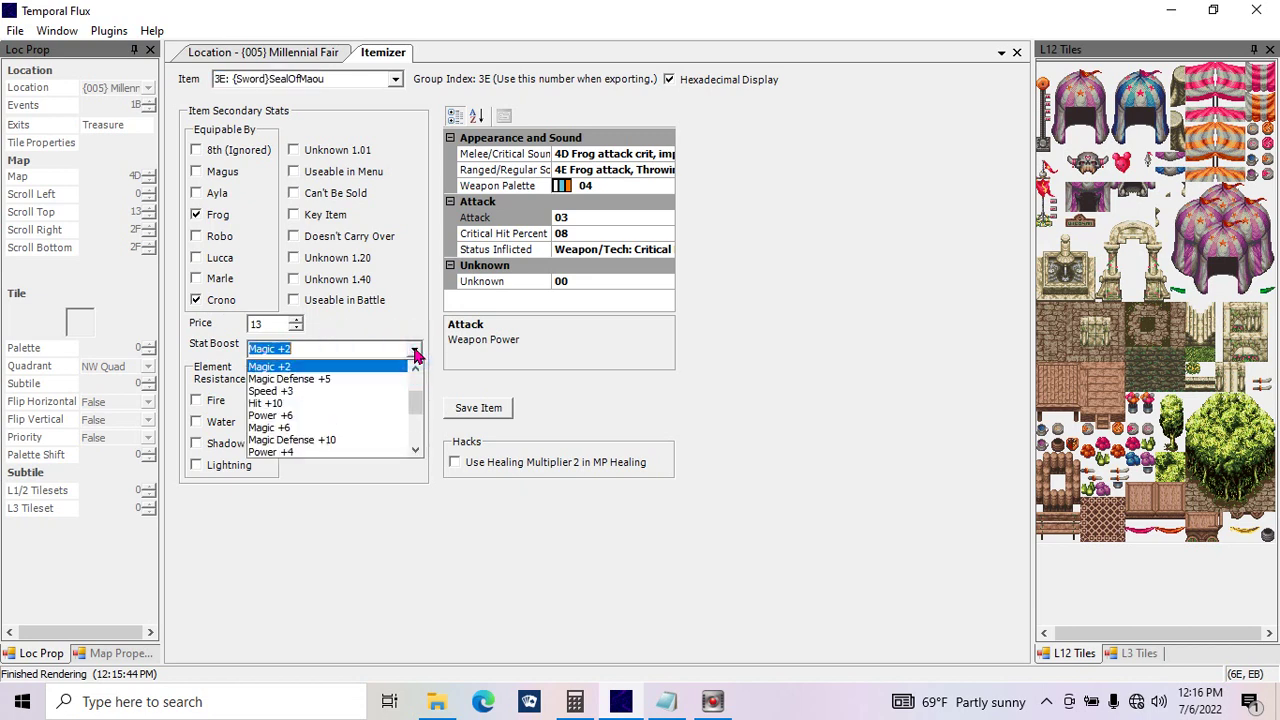
click(416, 370)
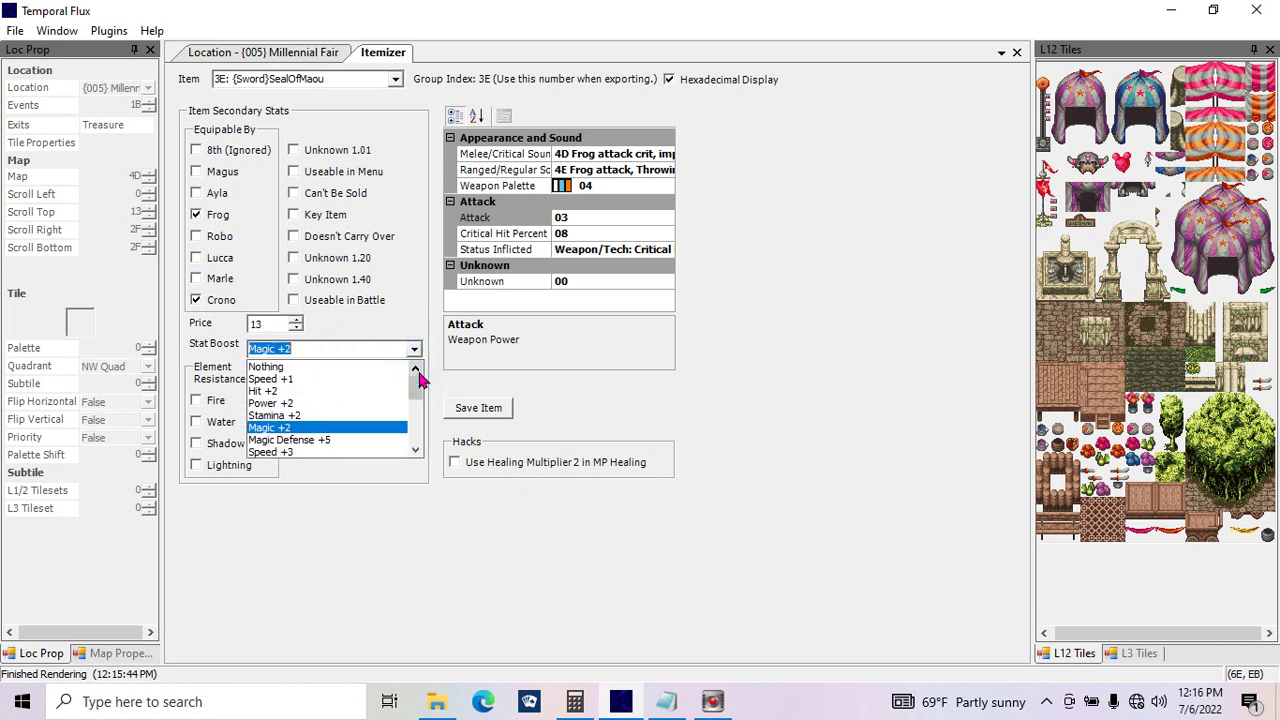
click(690, 388)
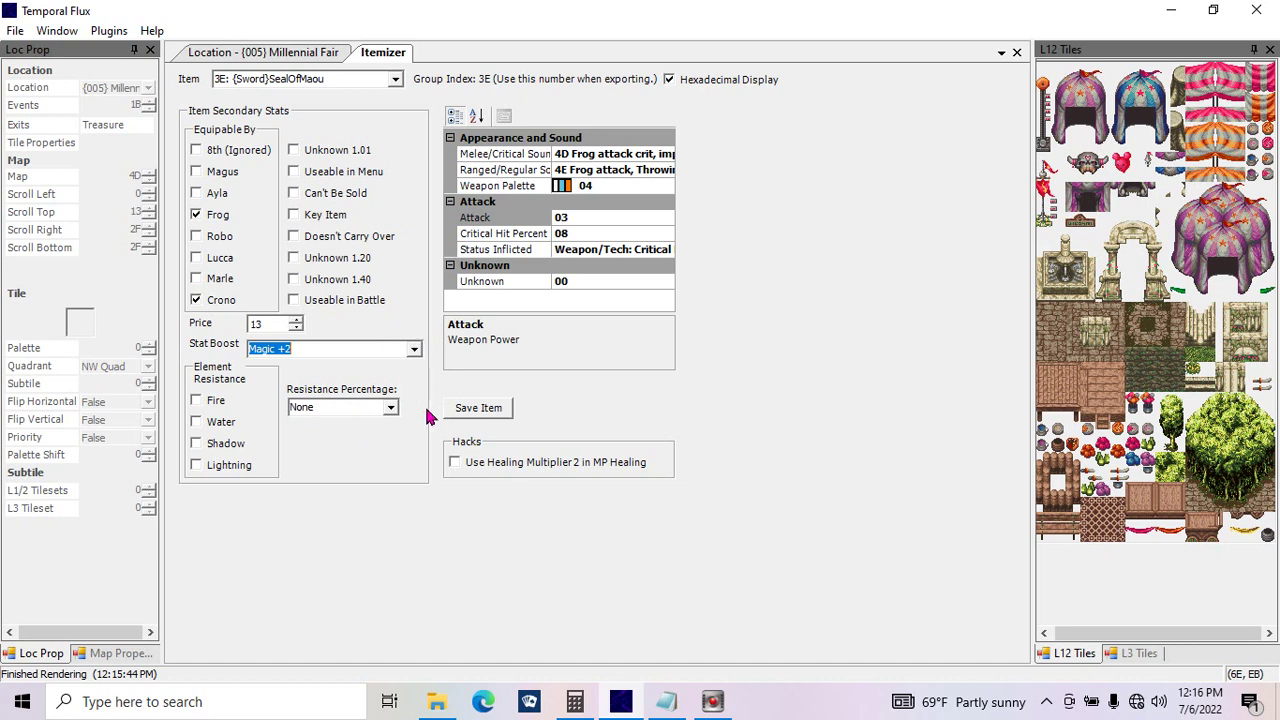
click(643, 156)
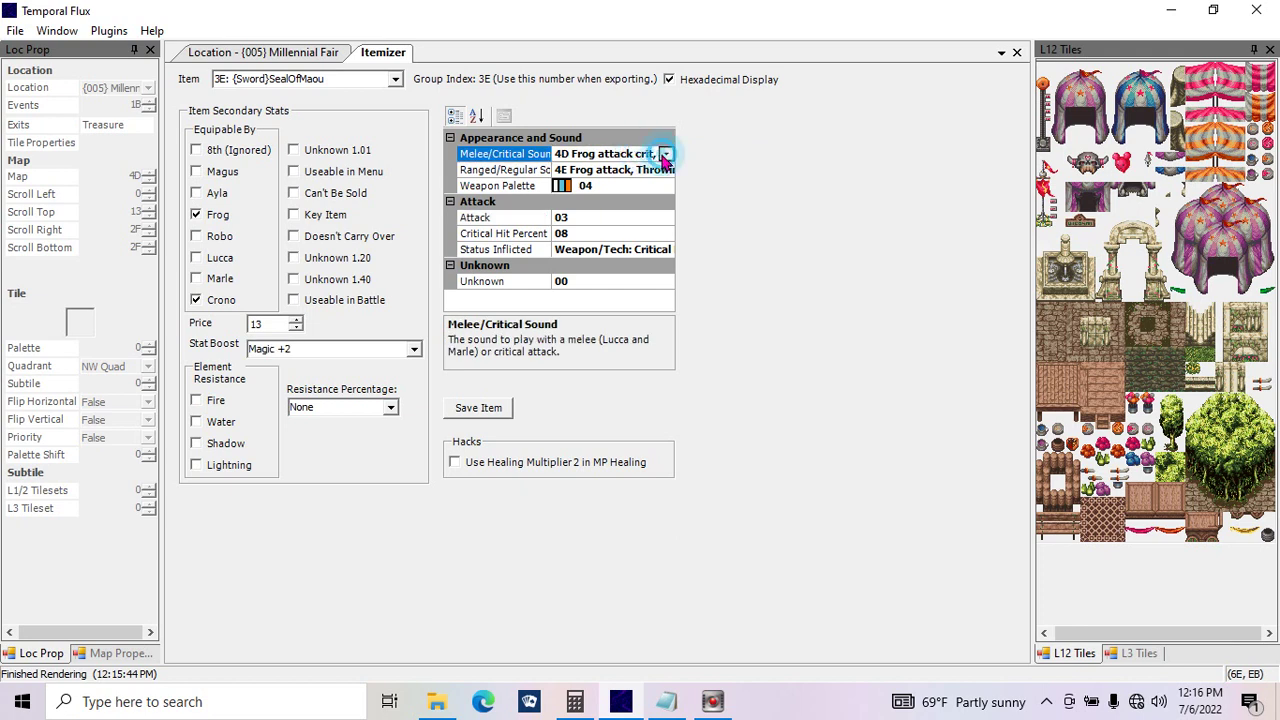
click(664, 156)
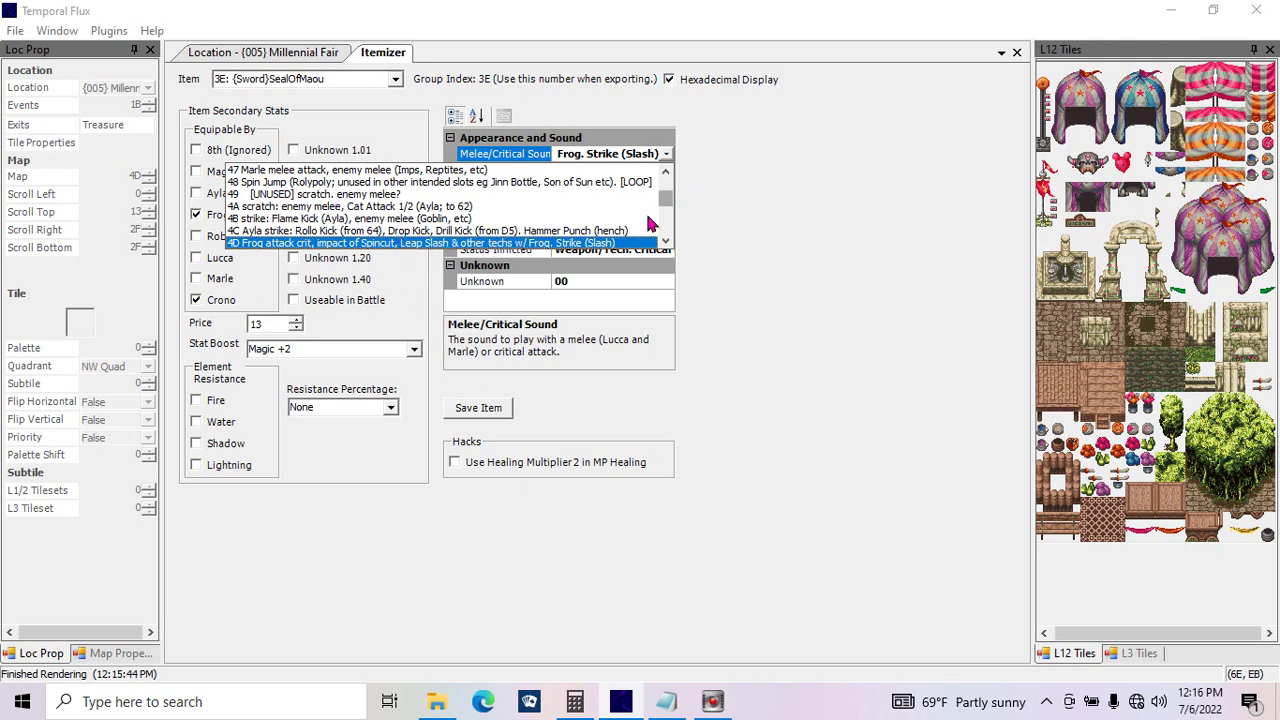
drag(662, 203, 663, 210)
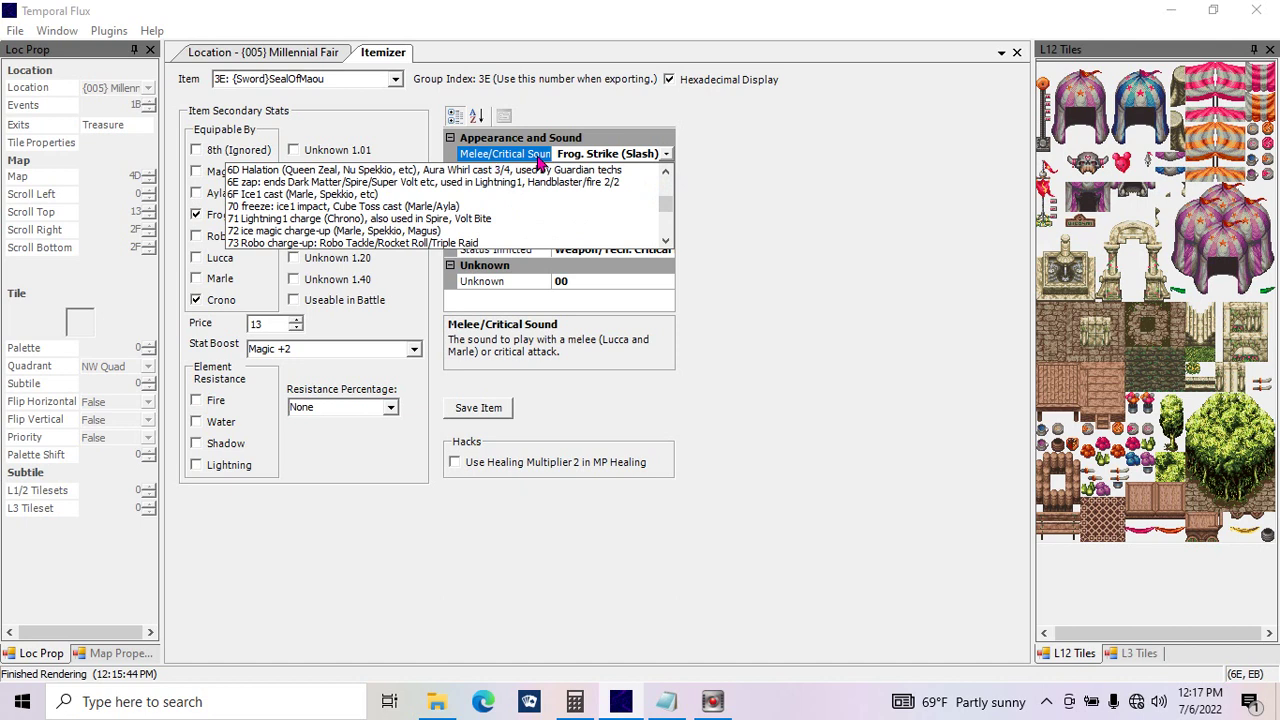
click(698, 163)
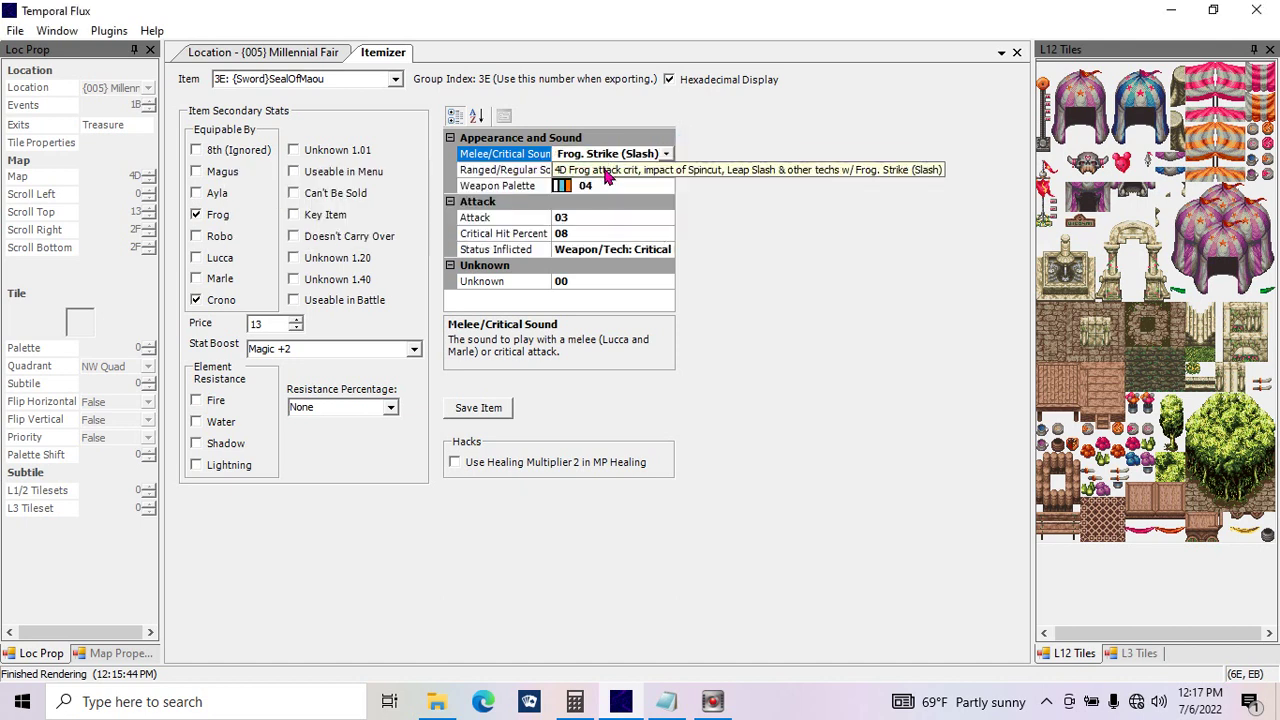
click(605, 172)
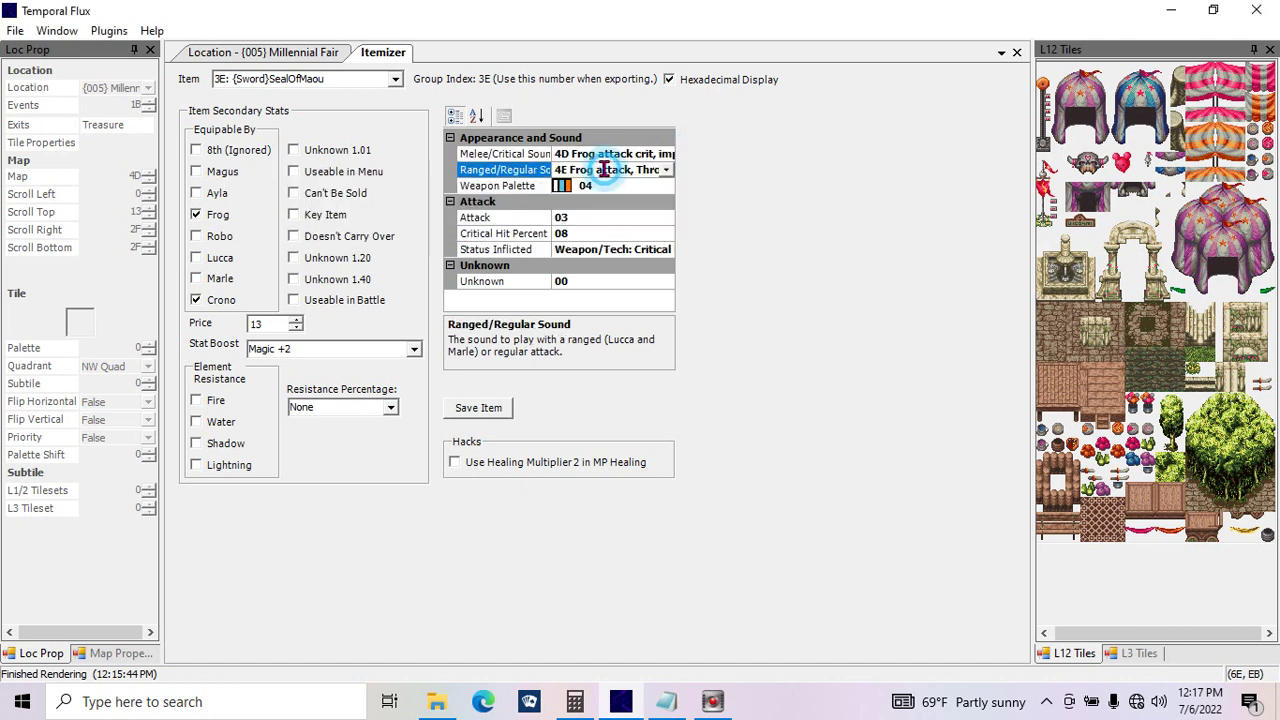
click(532, 175)
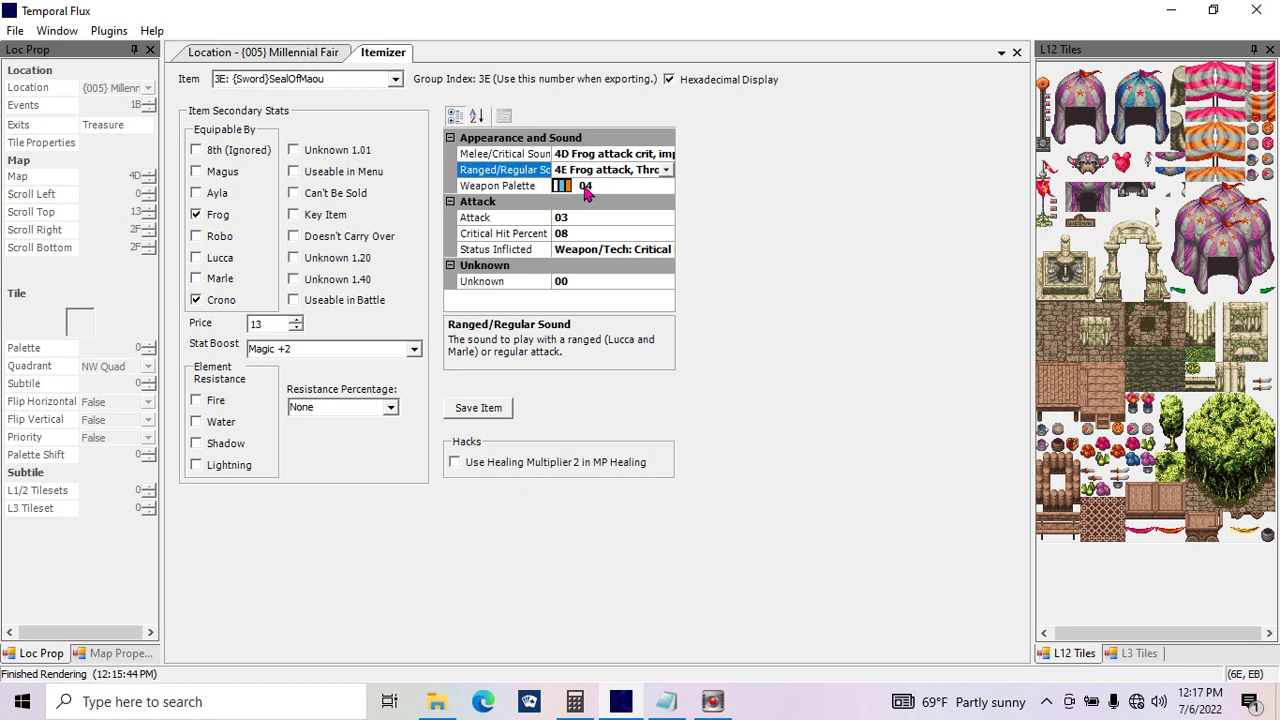
click(587, 190)
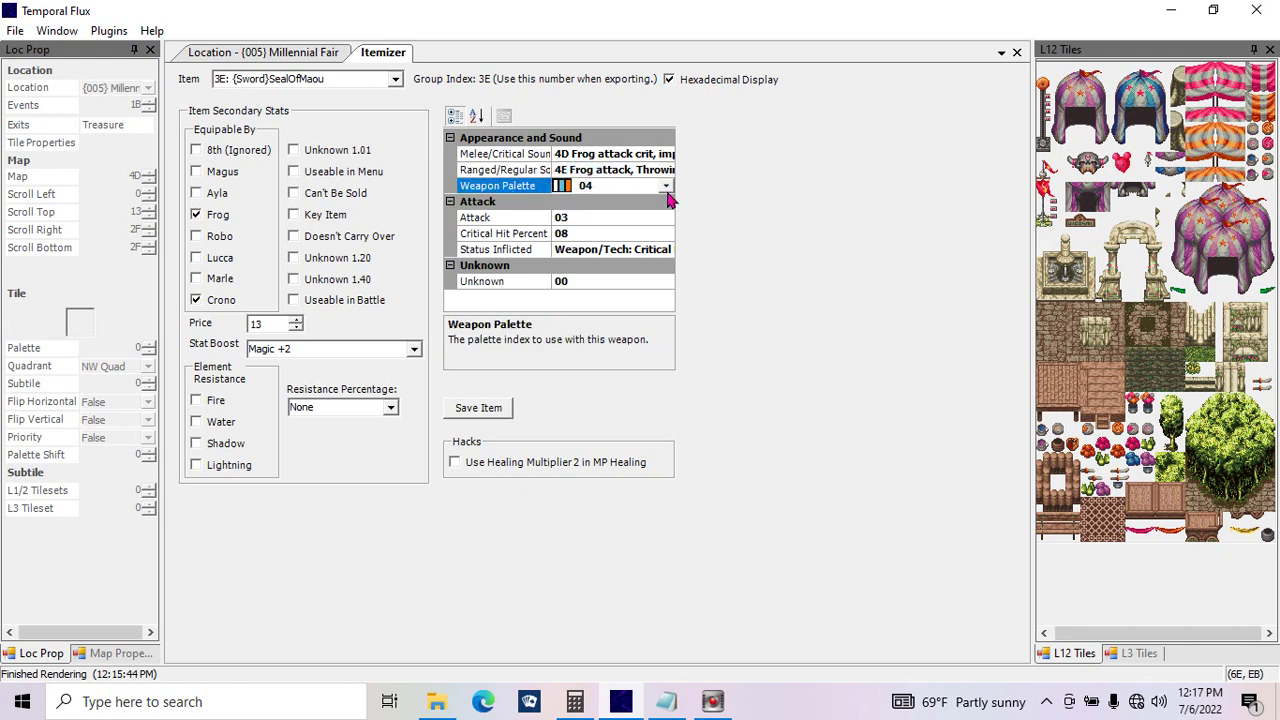
click(585, 188)
Step: Set the SealOfMaou sword's Attack value to 01
click(576, 219)
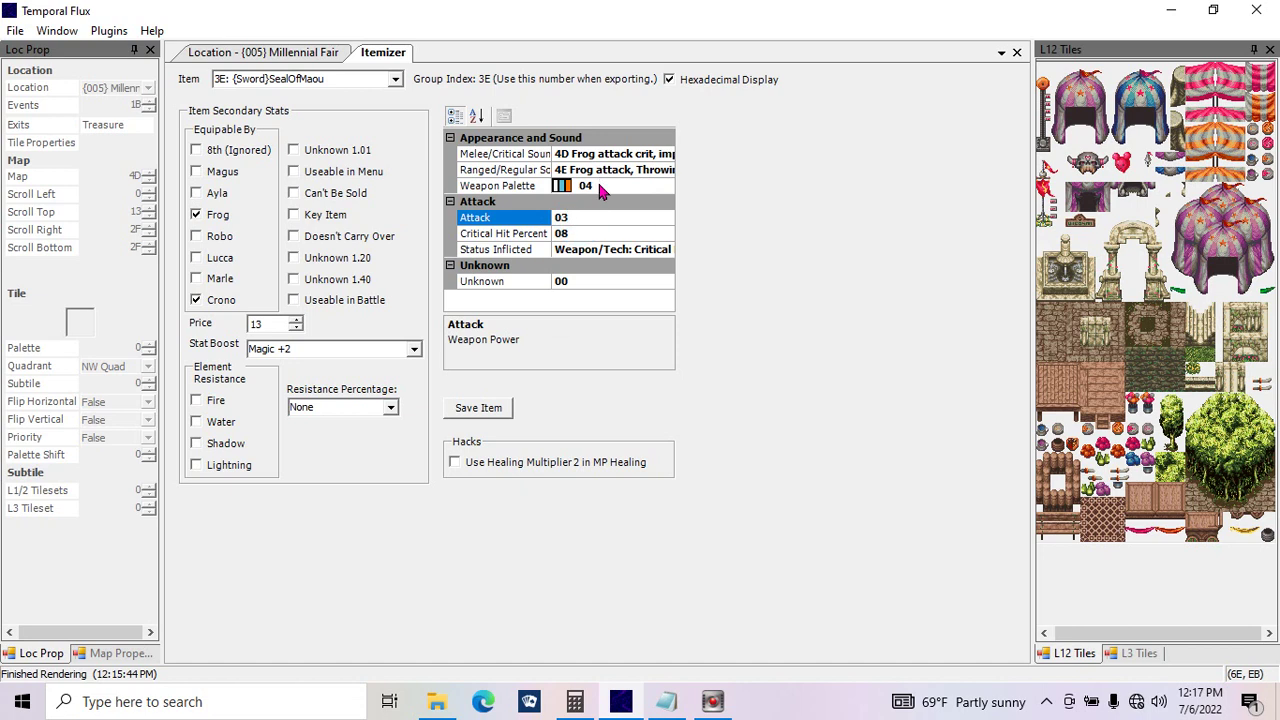
double_click(588, 215)
text(01)
Step: Enter 25 in the calculator for conversion and set the sword's Critical Hit Percent to hexadecimal 19
click(574, 236)
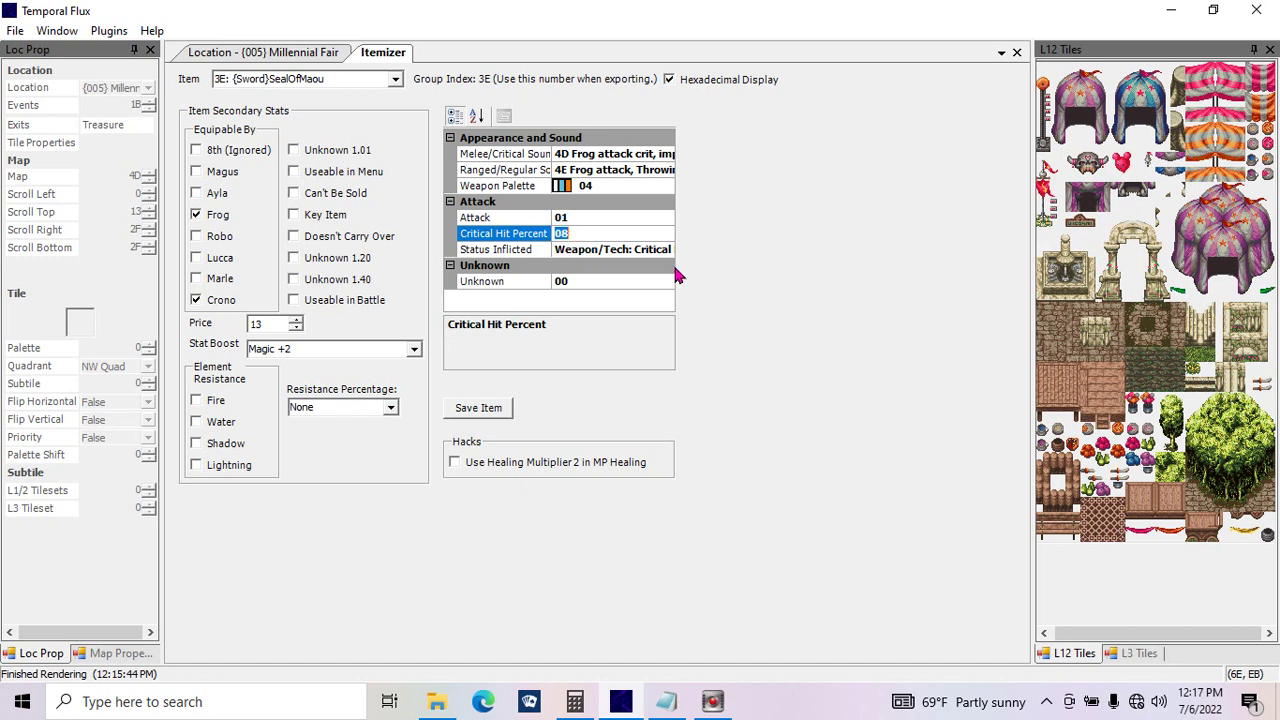
click(575, 701)
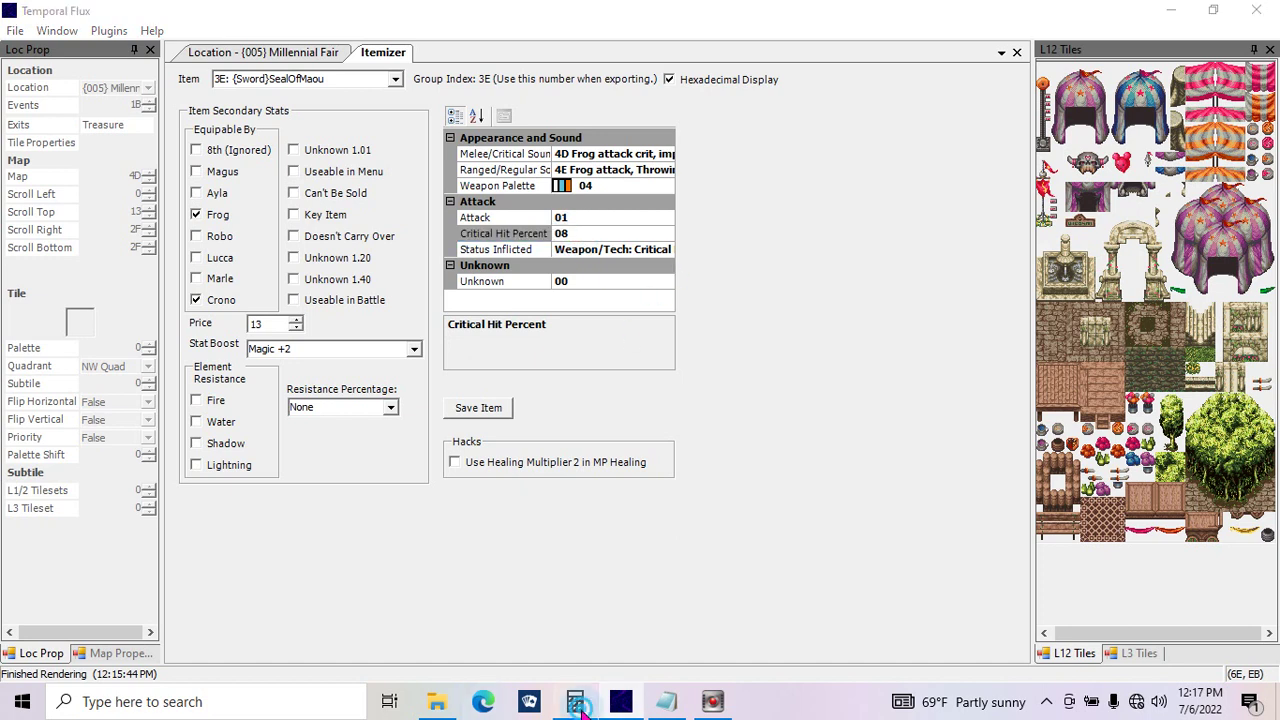
text(25)
click(633, 43)
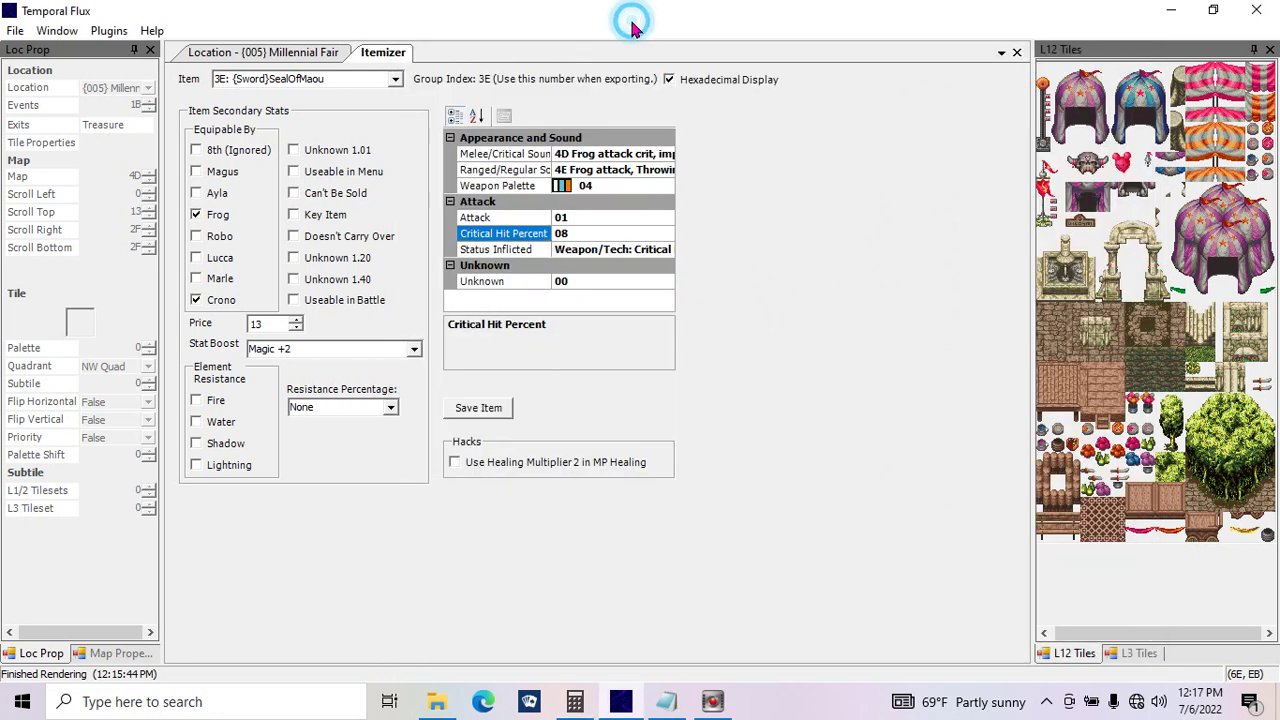
click(575, 233)
text(19)
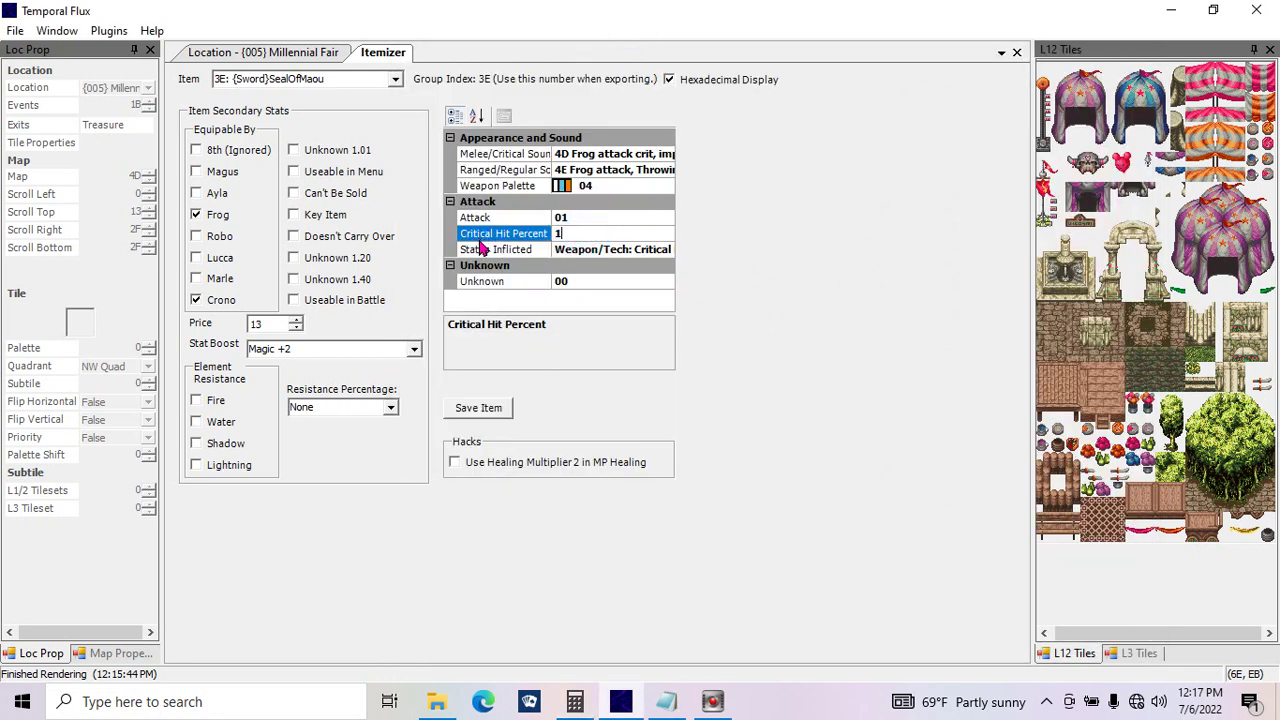
Step: Set the sword's Status Inflicted to "Weapon/Tech: 25% damage" and save the item
click(612, 250)
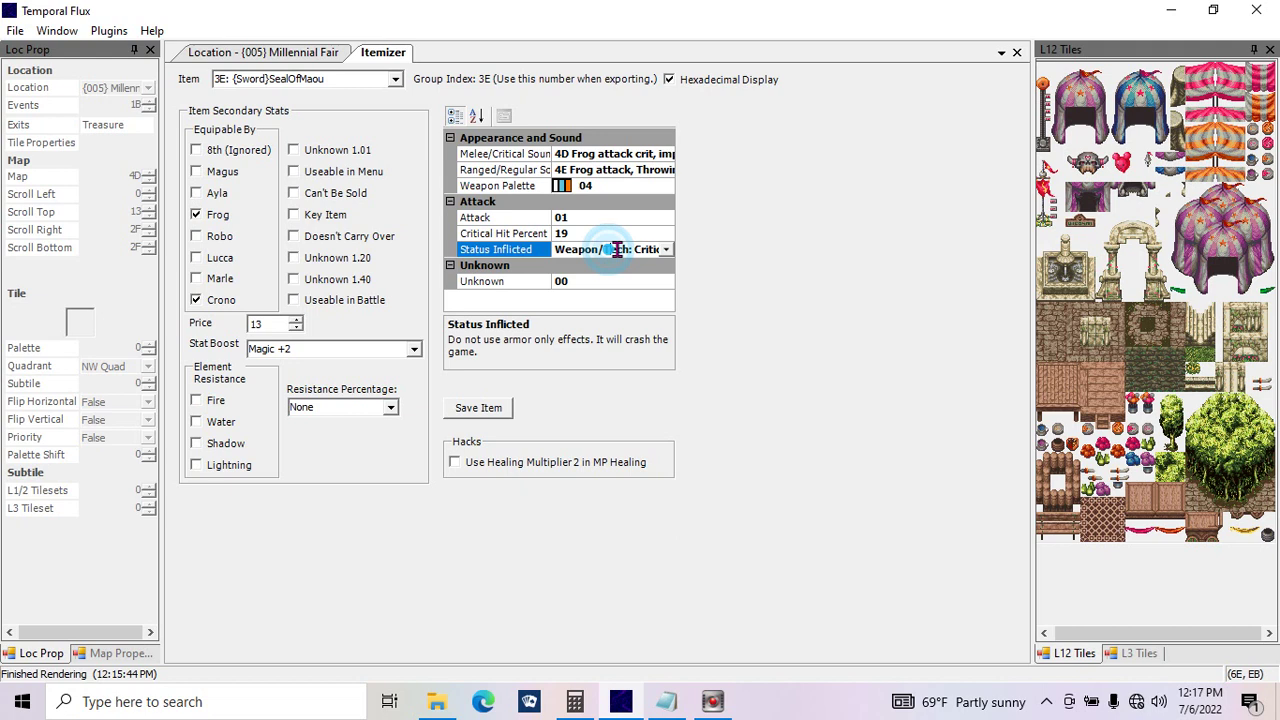
click(666, 250)
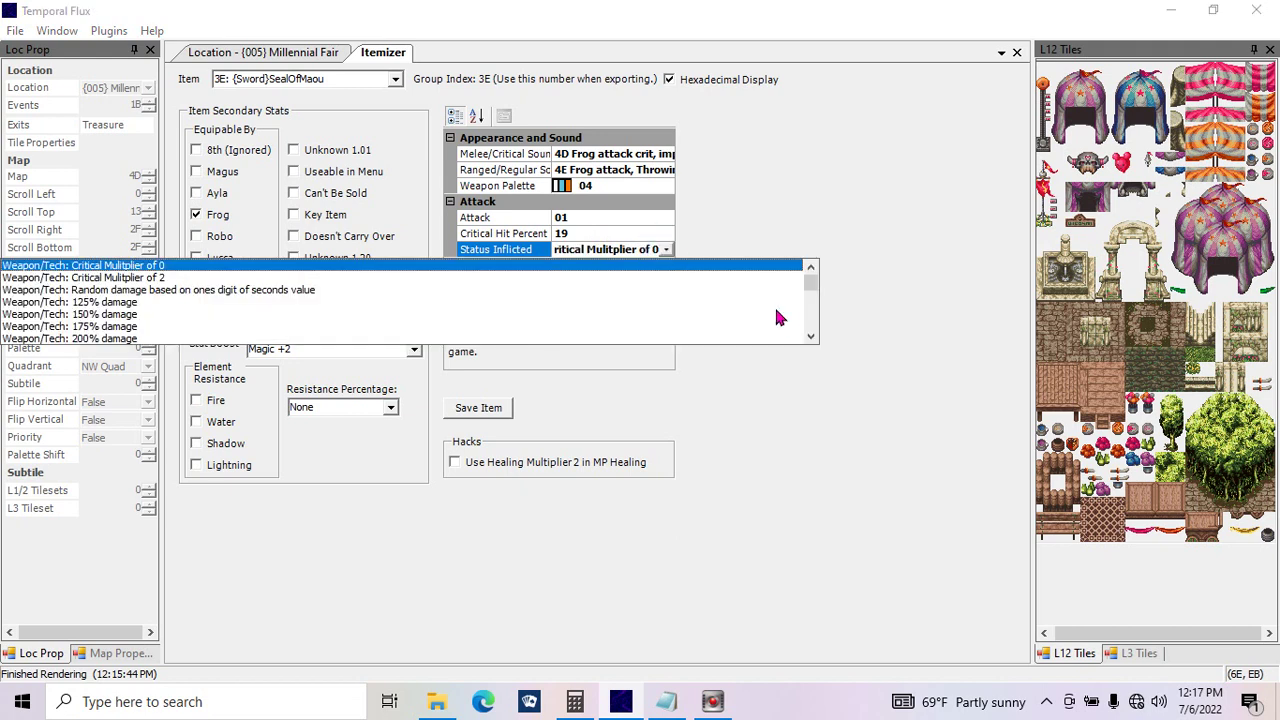
scroll(808, 322, down, 2)
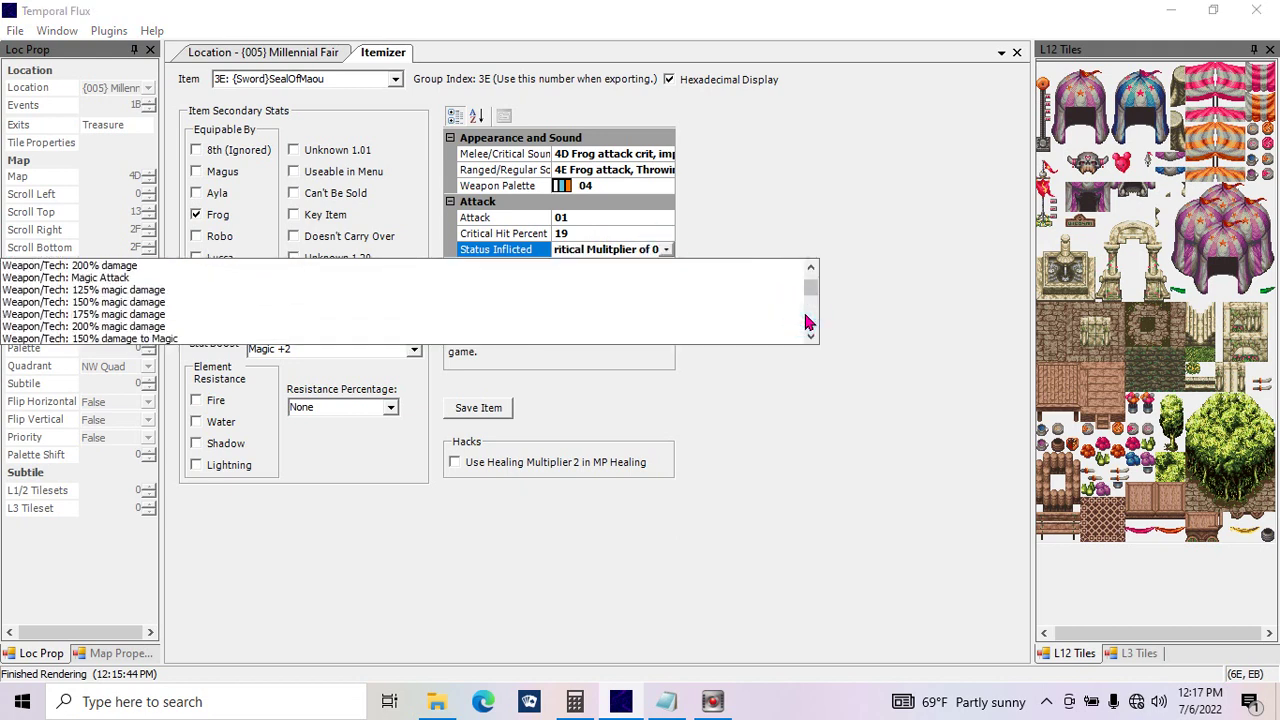
scroll(808, 322, down, 2)
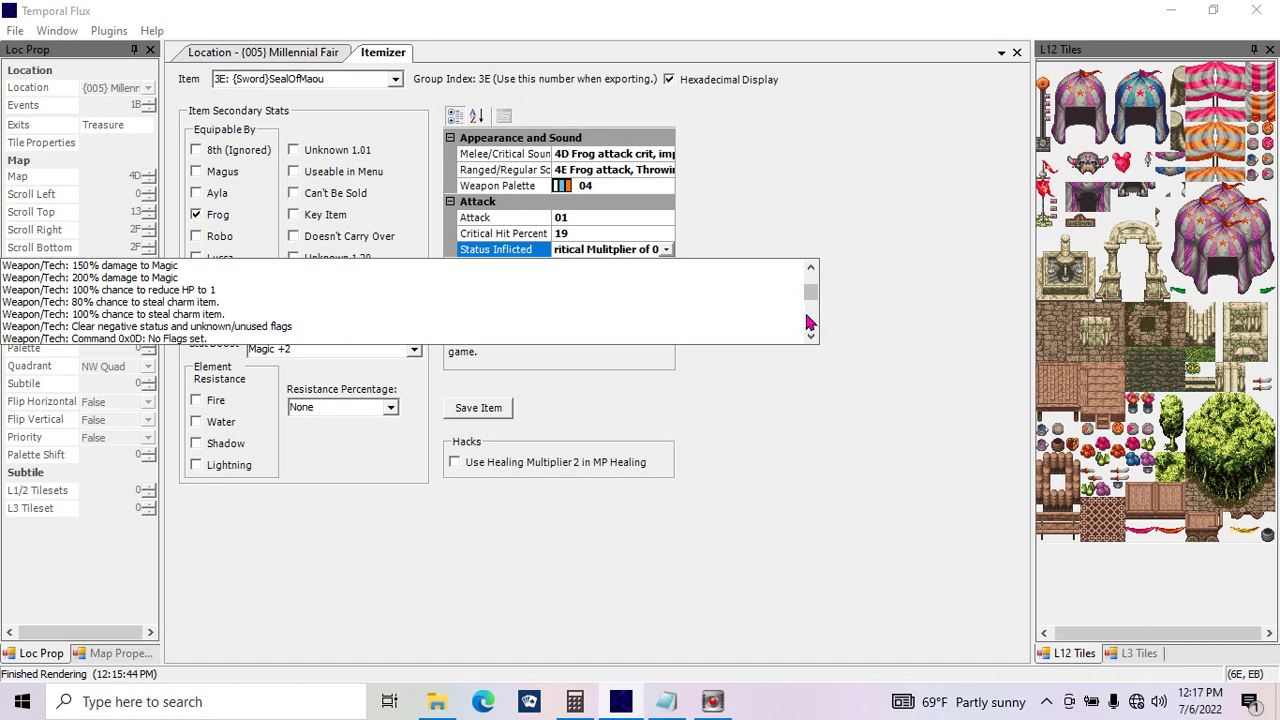
scroll(808, 322, down, 2)
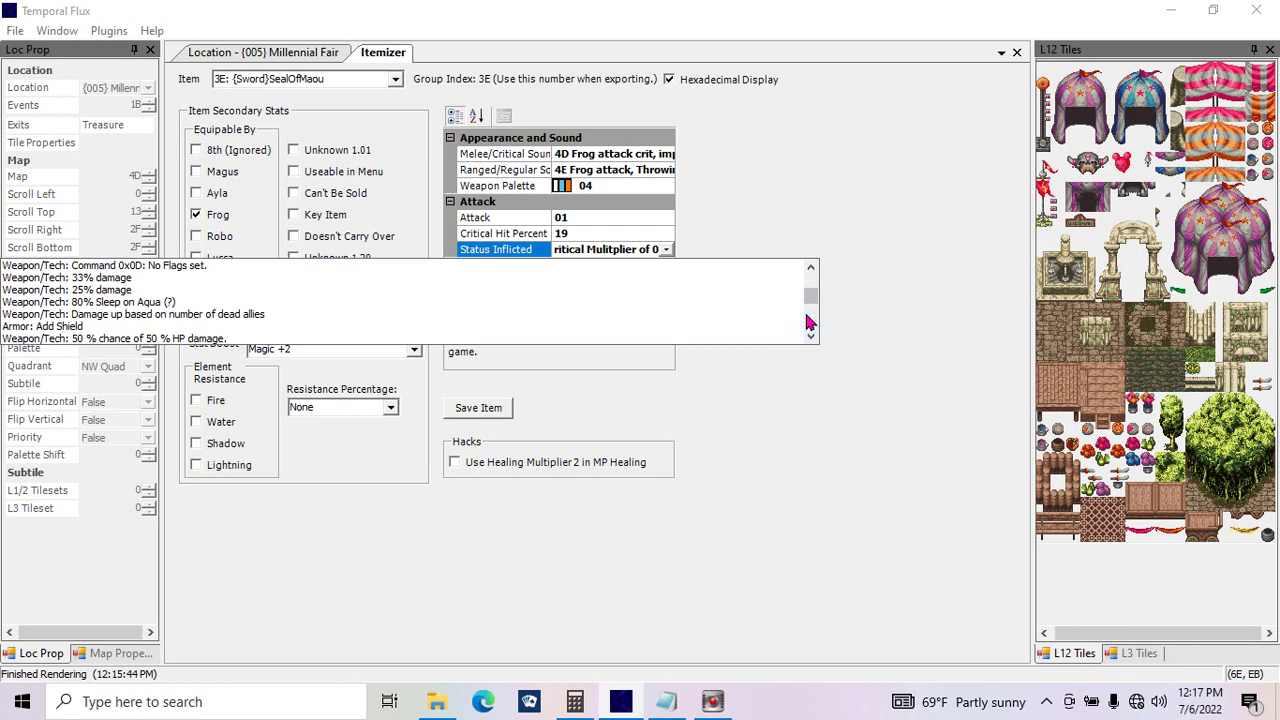
click(87, 290)
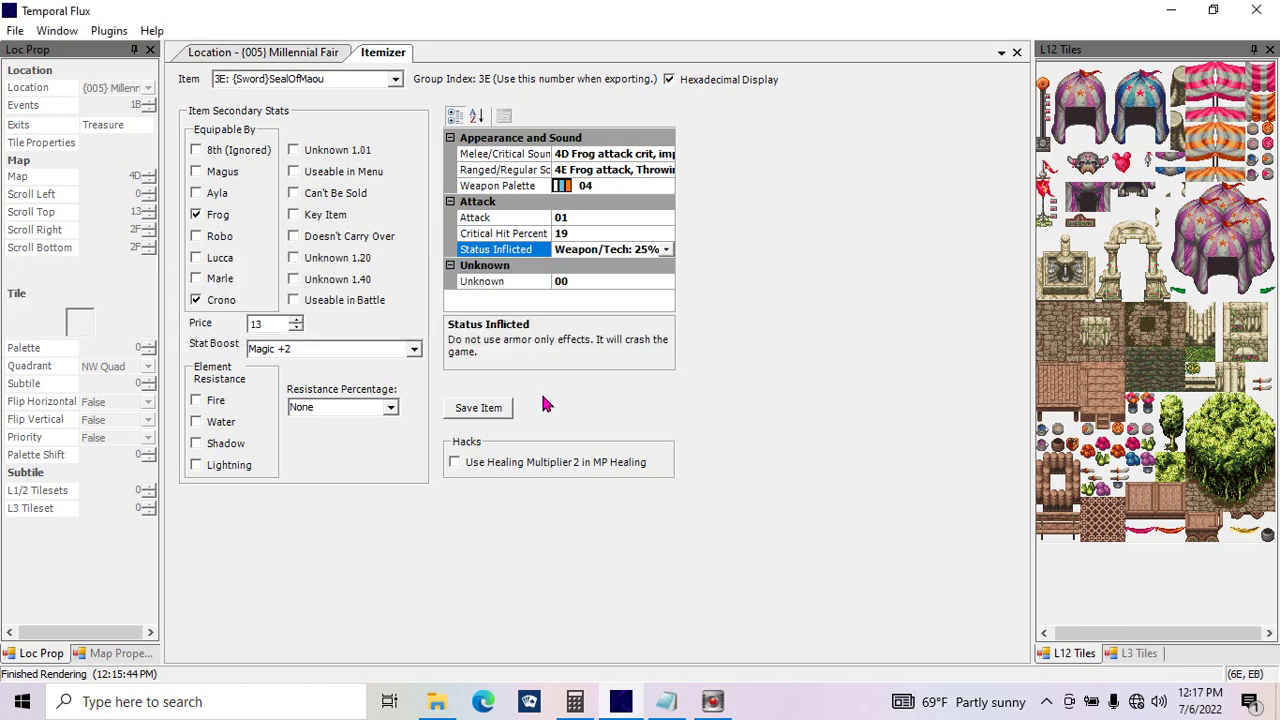
click(490, 407)
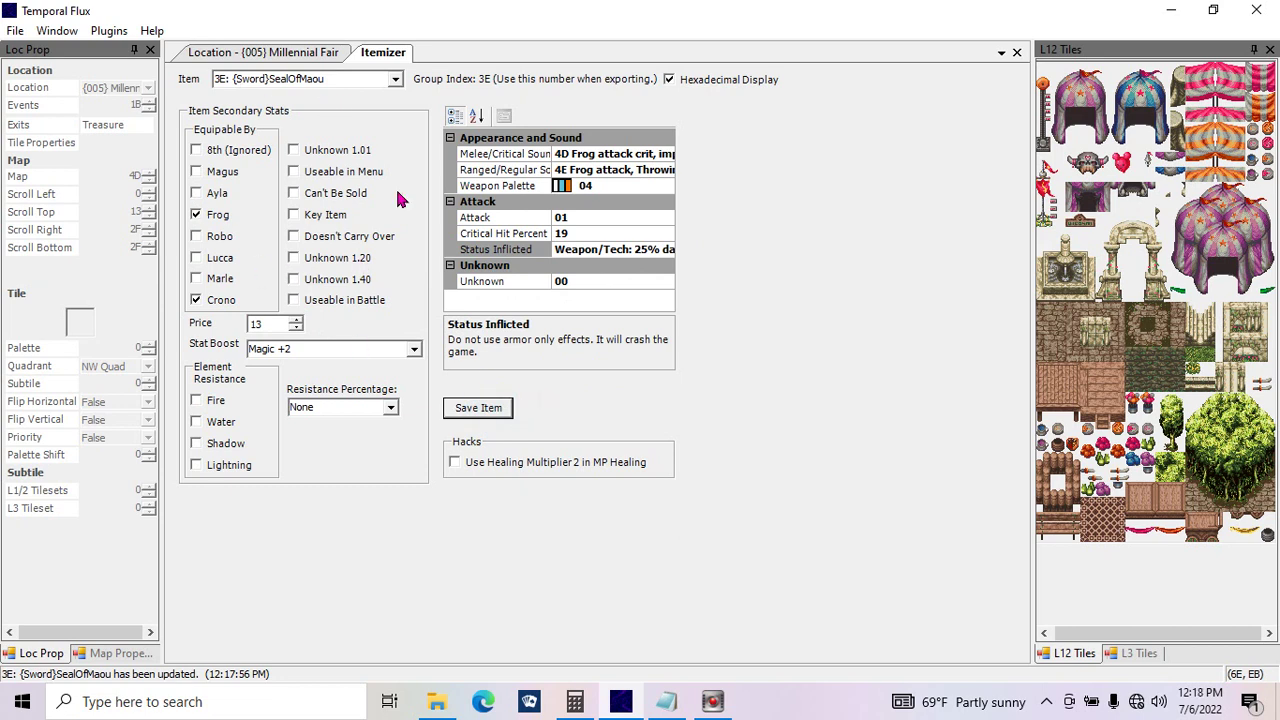
Step: Set up an export of Weapon Data from the Itemizer plugin for slot 3E
click(15, 30)
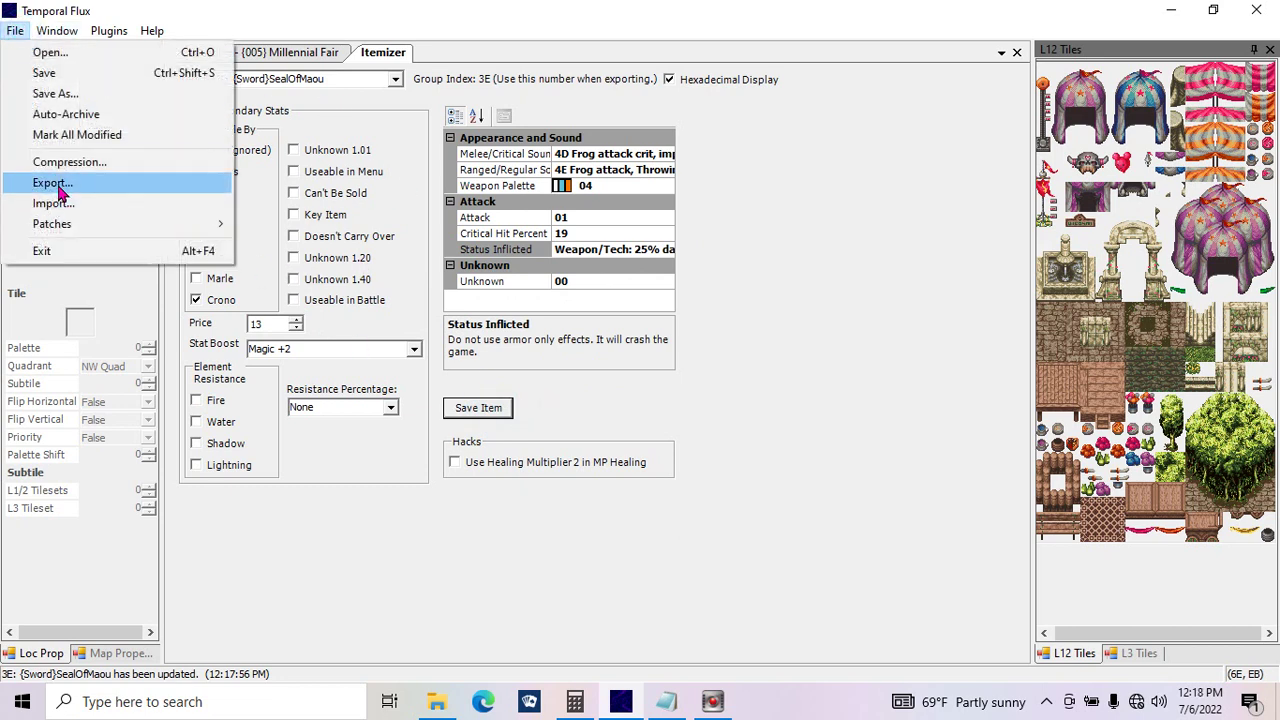
click(55, 181)
click(268, 178)
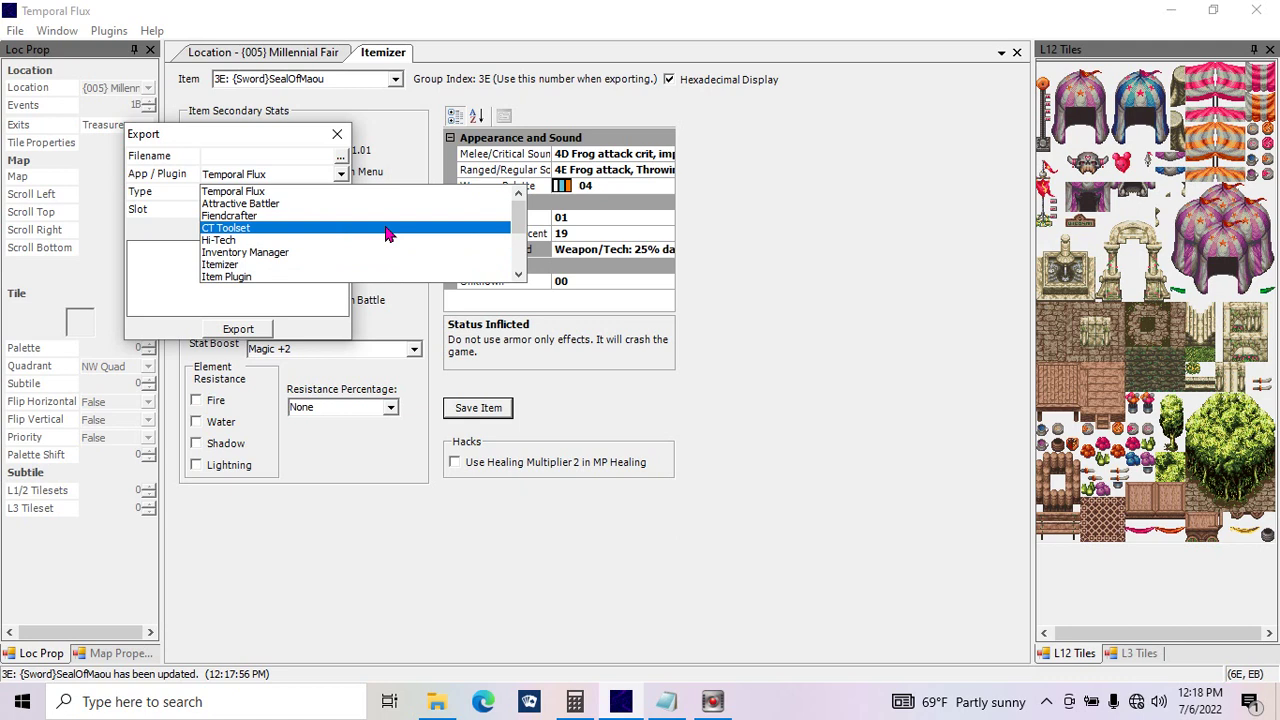
click(457, 263)
click(312, 198)
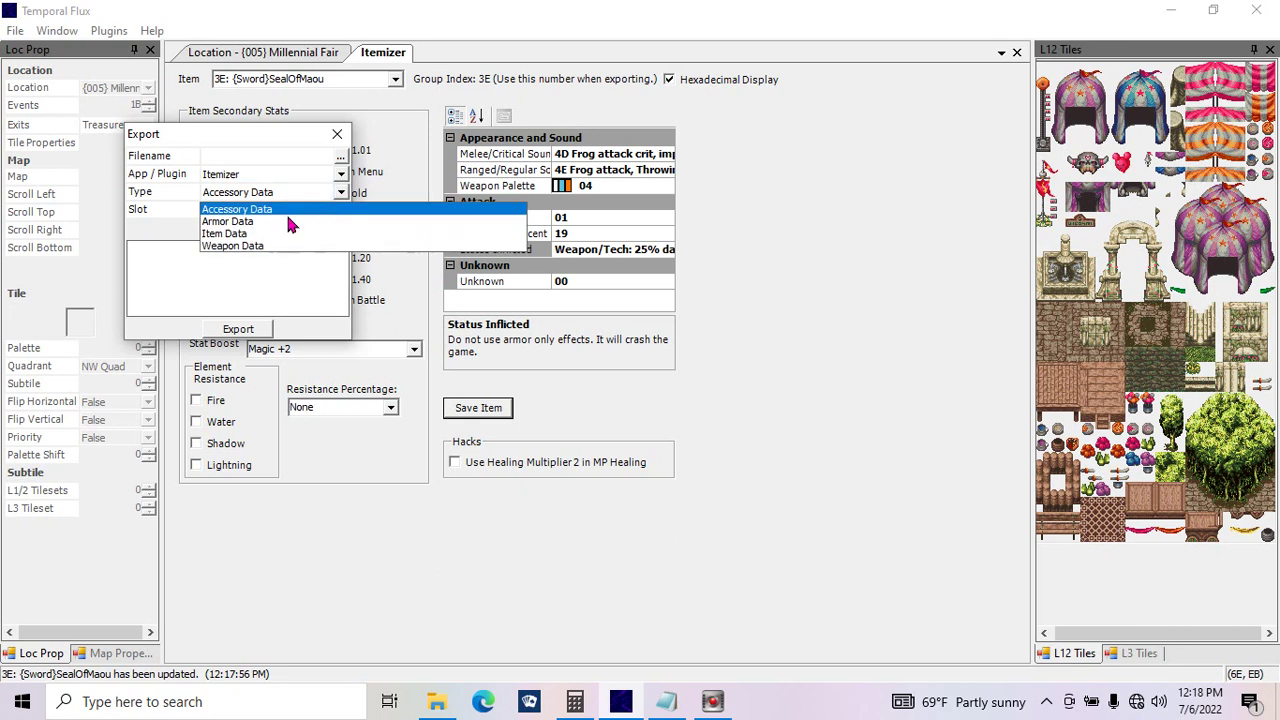
click(229, 246)
key(Tab)
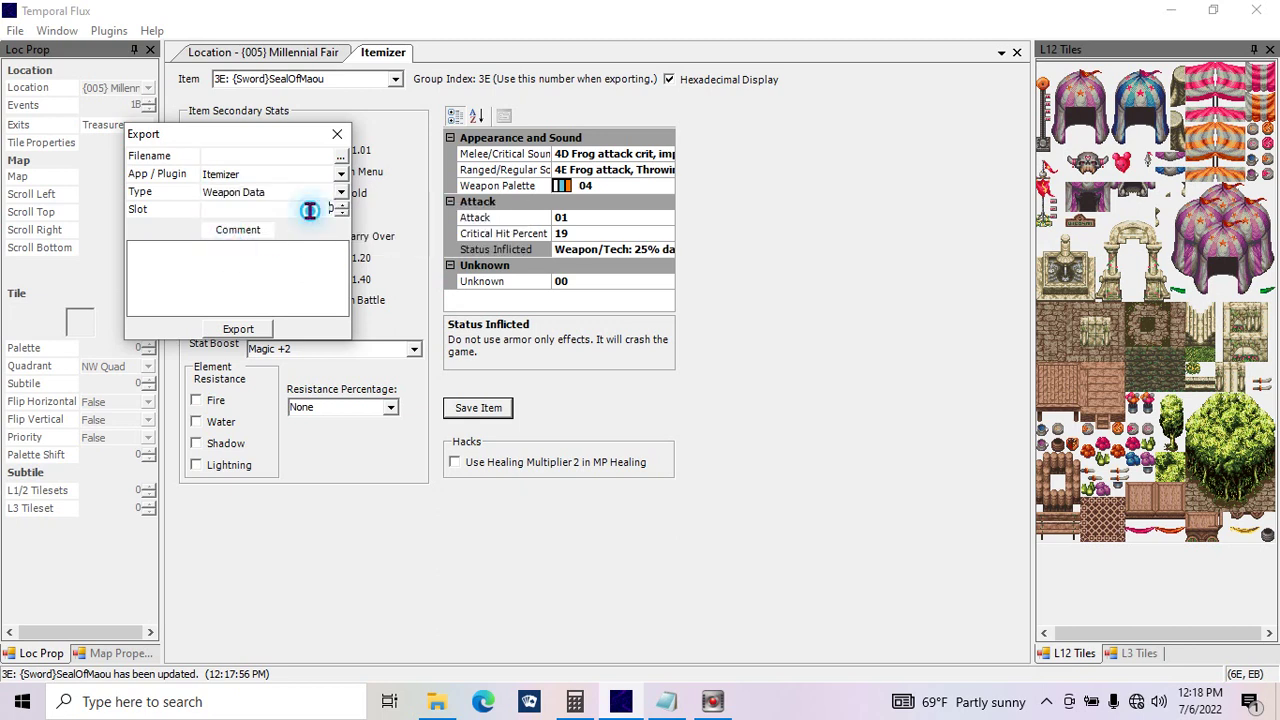
Step: Browse to the THE_FILES\PROJ\_items\_weapons folder as the destination for the export file
click(340, 157)
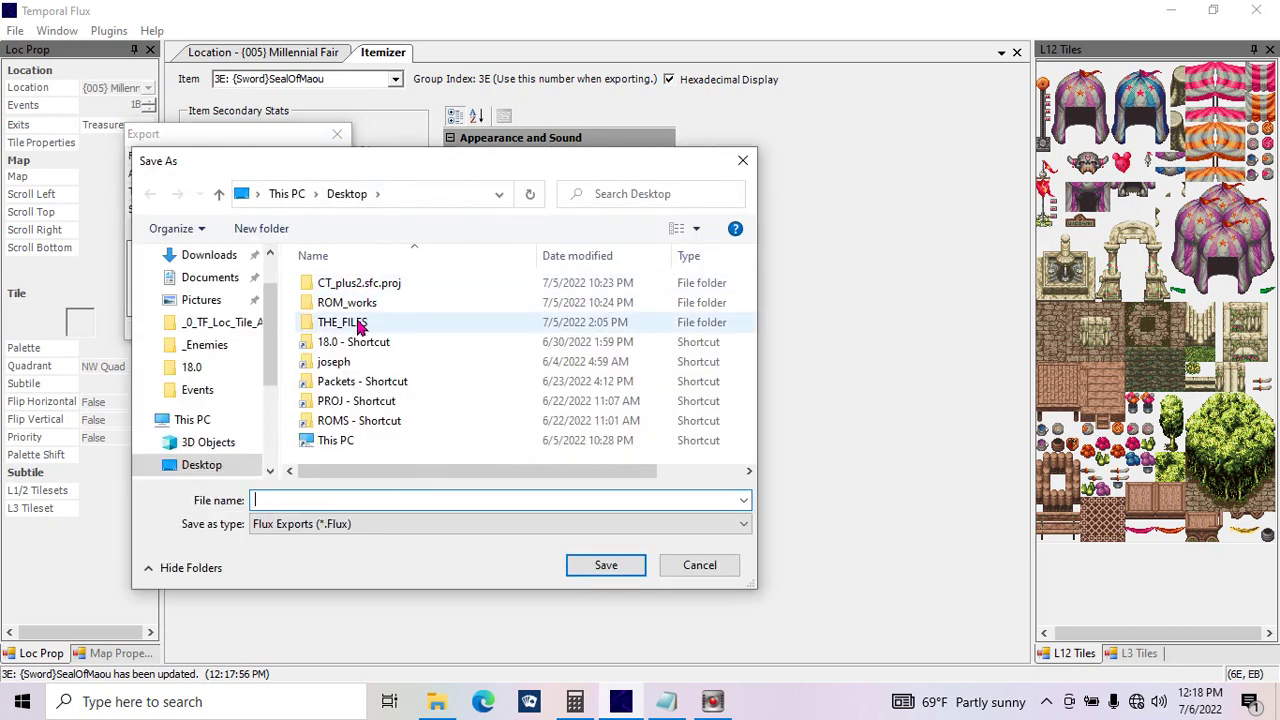
double_click(357, 322)
double_click(348, 284)
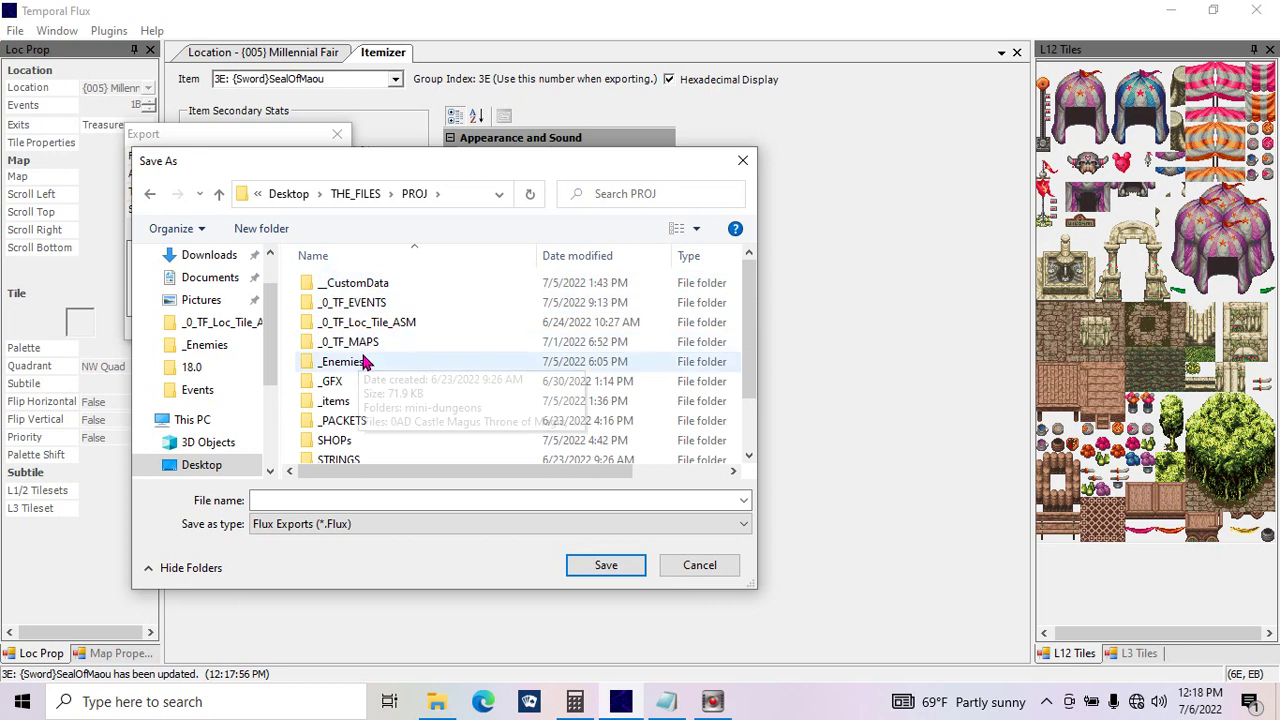
double_click(352, 401)
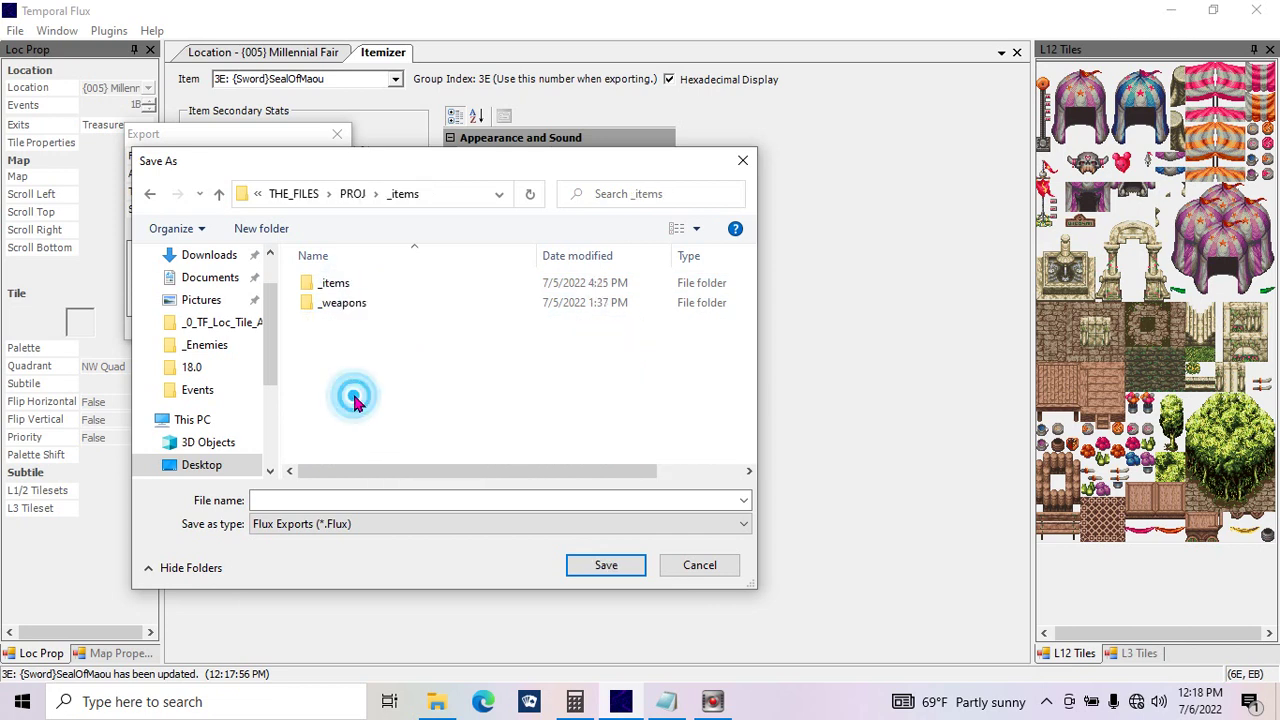
double_click(343, 302)
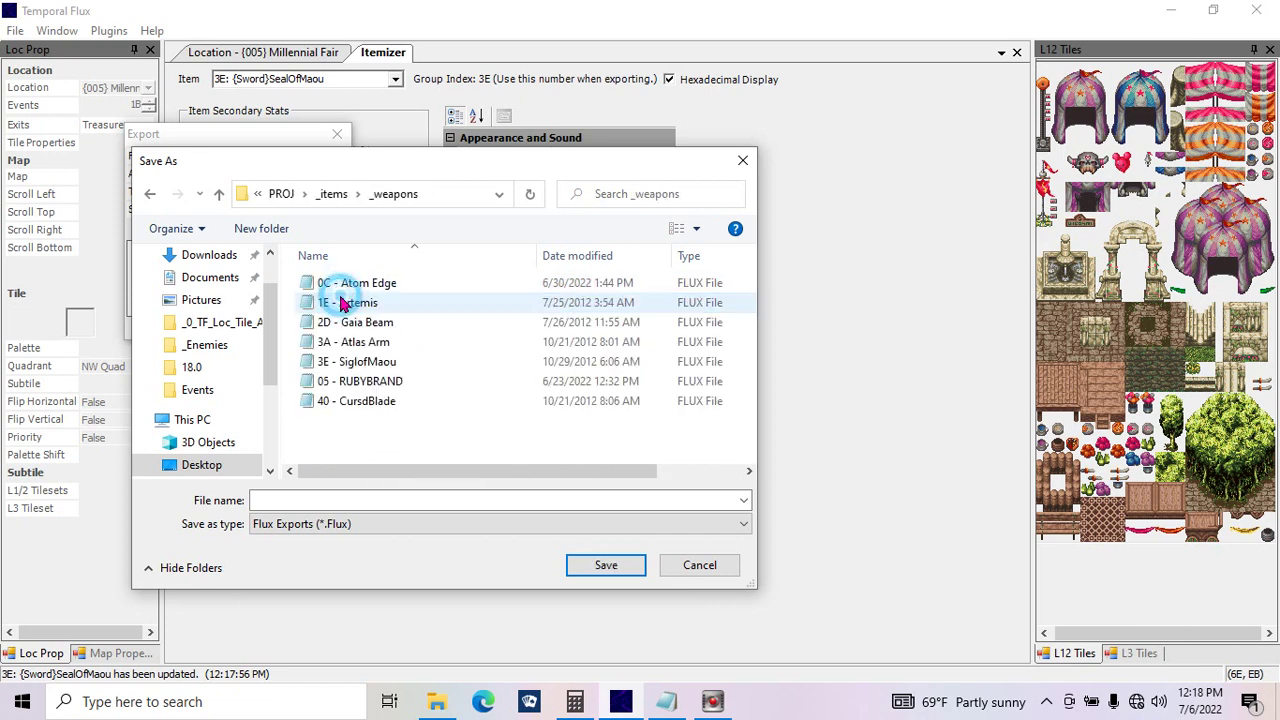
Step: Decline overwriting the existing "3E - SiglofMaou" export file and rename it "3E - SealofMaou"
double_click(374, 362)
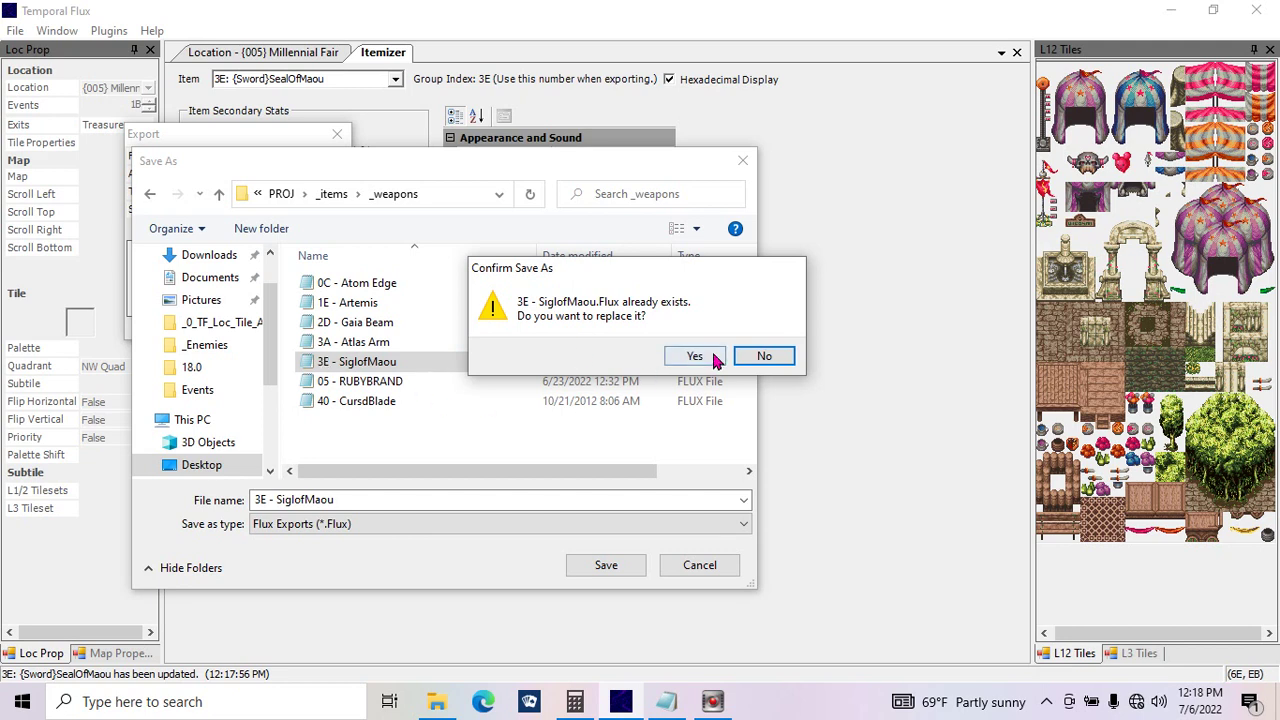
click(755, 357)
click(352, 364)
click(358, 363)
key(BackSpace)
key(BackSpace)
key(BackSpace)
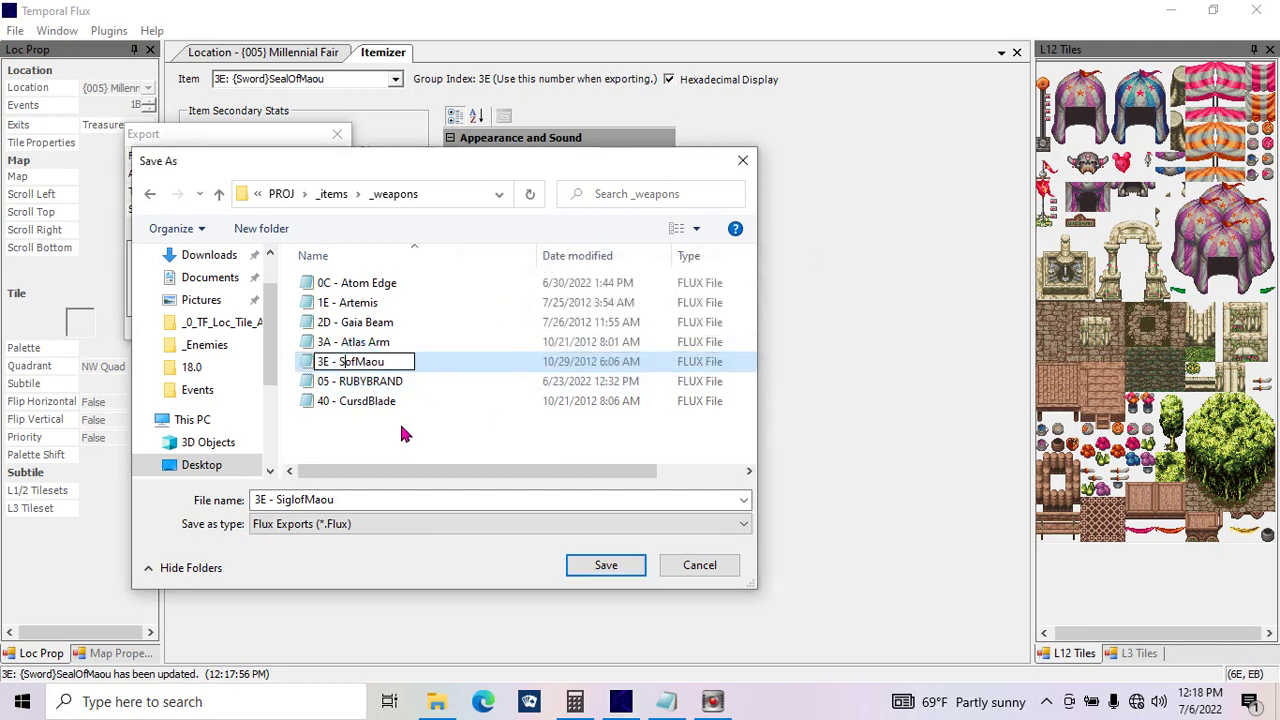
text(eal)
key(Return)
Step: Choose "3E - SealofMaou" as the export file, accept replacing it, and export the weapon data
double_click(378, 363)
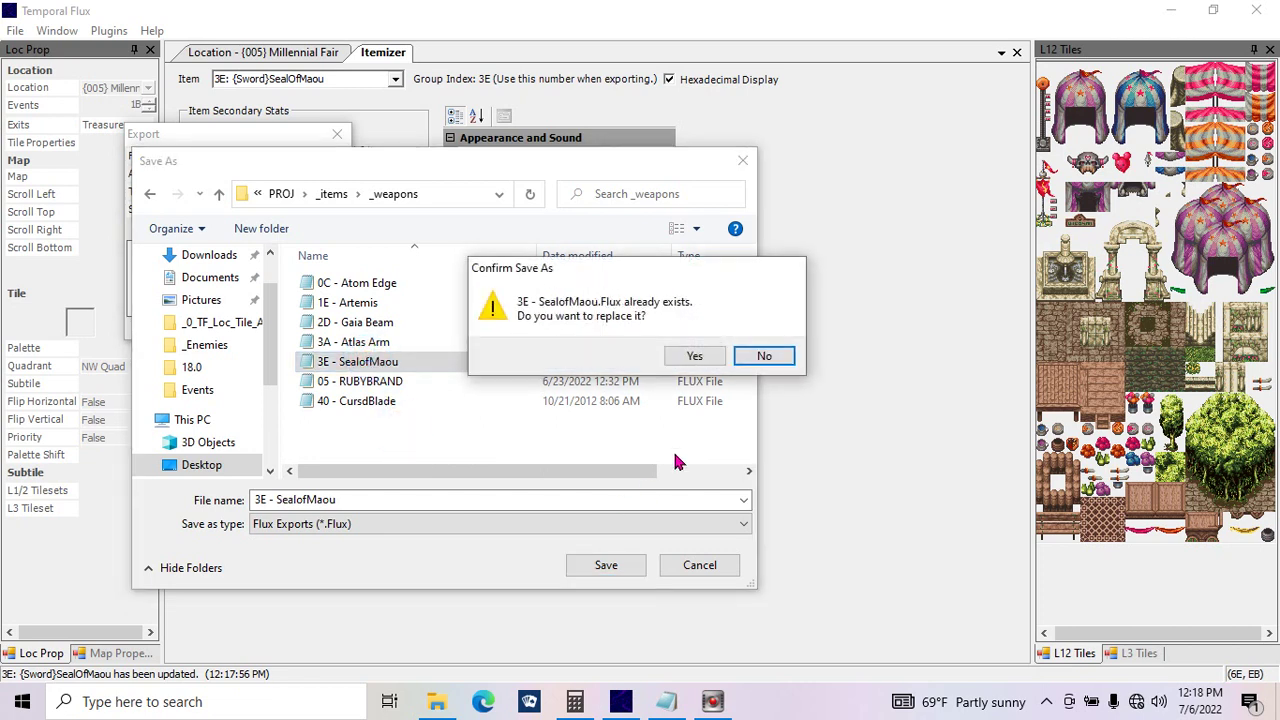
click(697, 356)
click(230, 330)
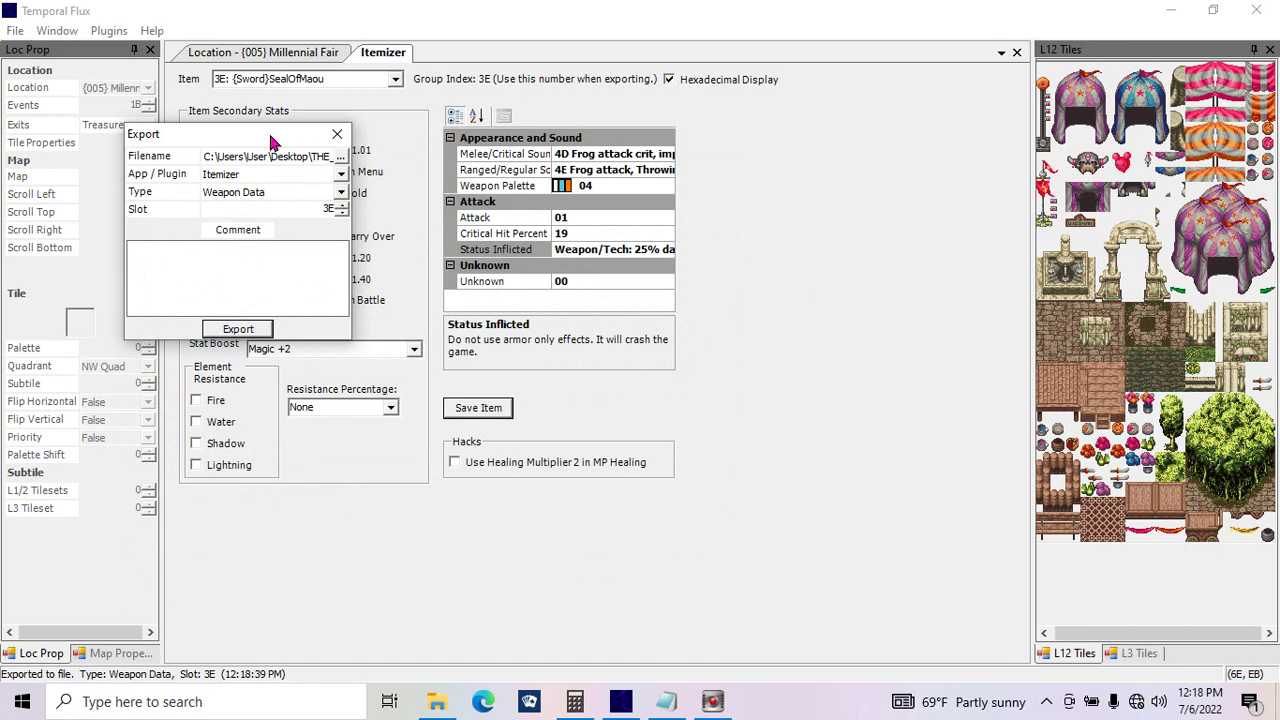
Step: Move the export dialog out of the way, load item 40: {Sword}CursdBlade, and make it equipable by Crono
drag(291, 138, 197, 480)
click(600, 186)
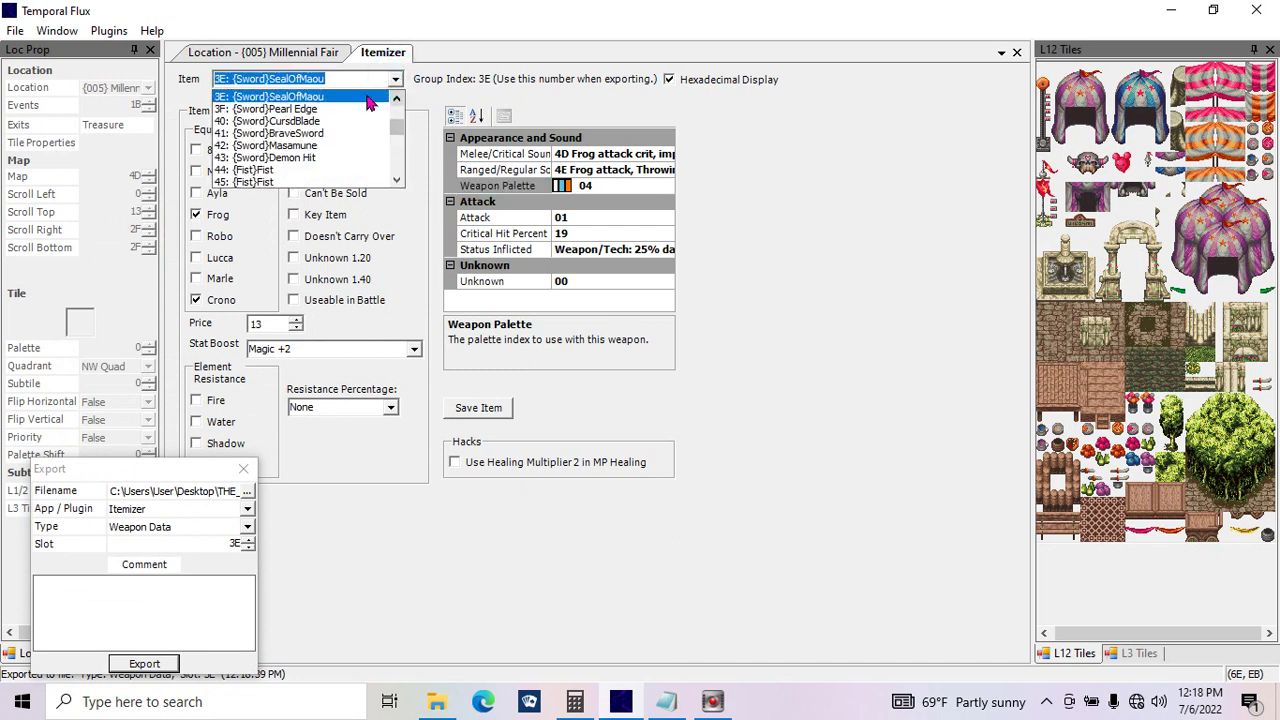
click(337, 122)
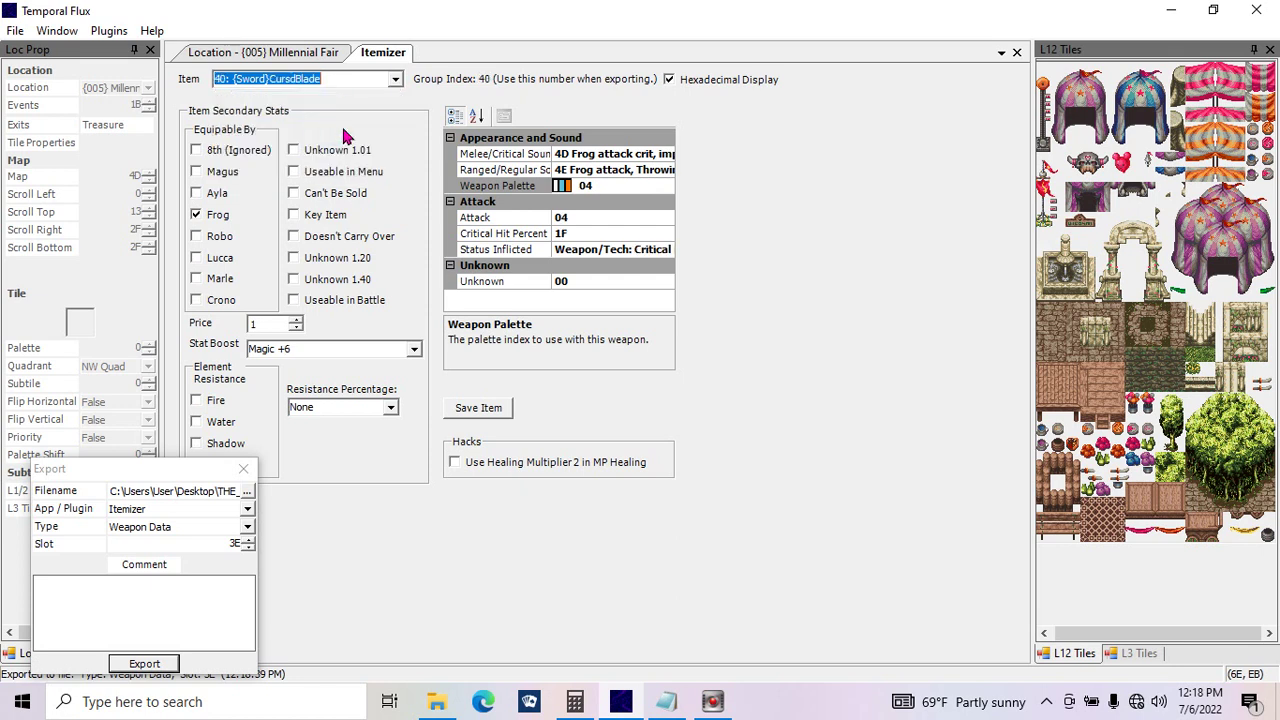
click(221, 302)
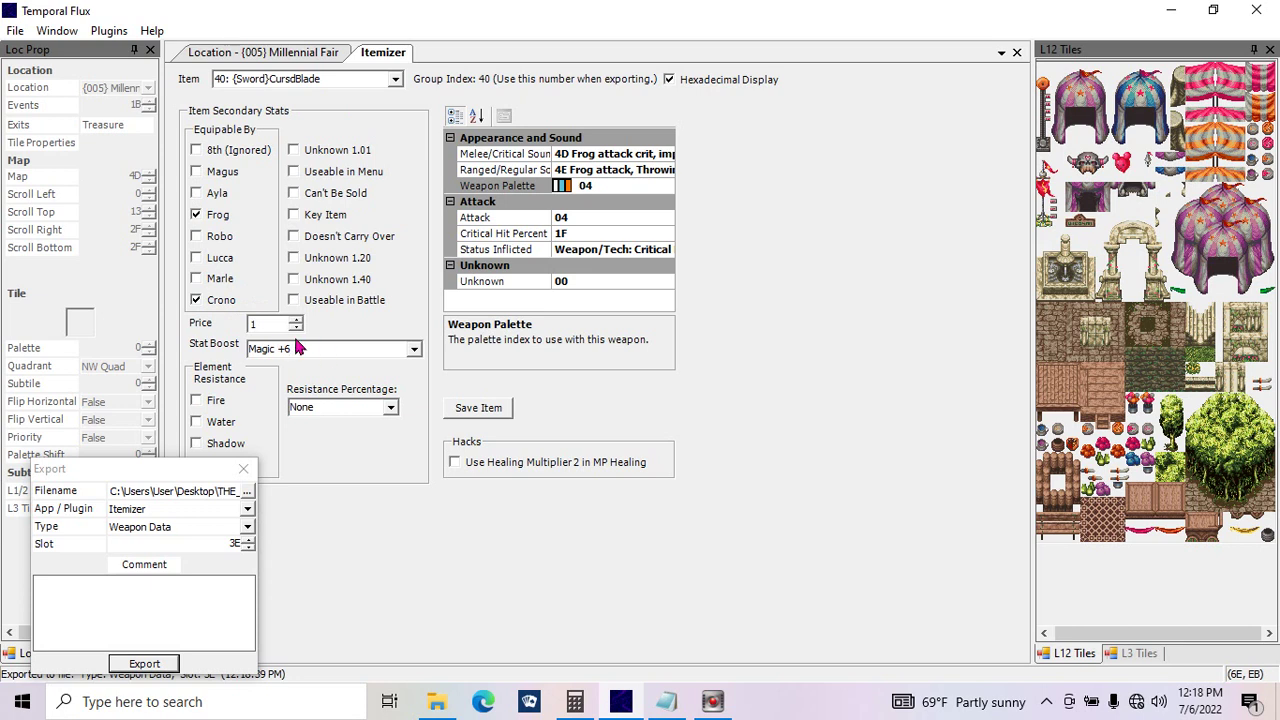
Step: Set the CursdBlade's Stat Boost to Power/Stamina +10
double_click(256, 324)
click(413, 350)
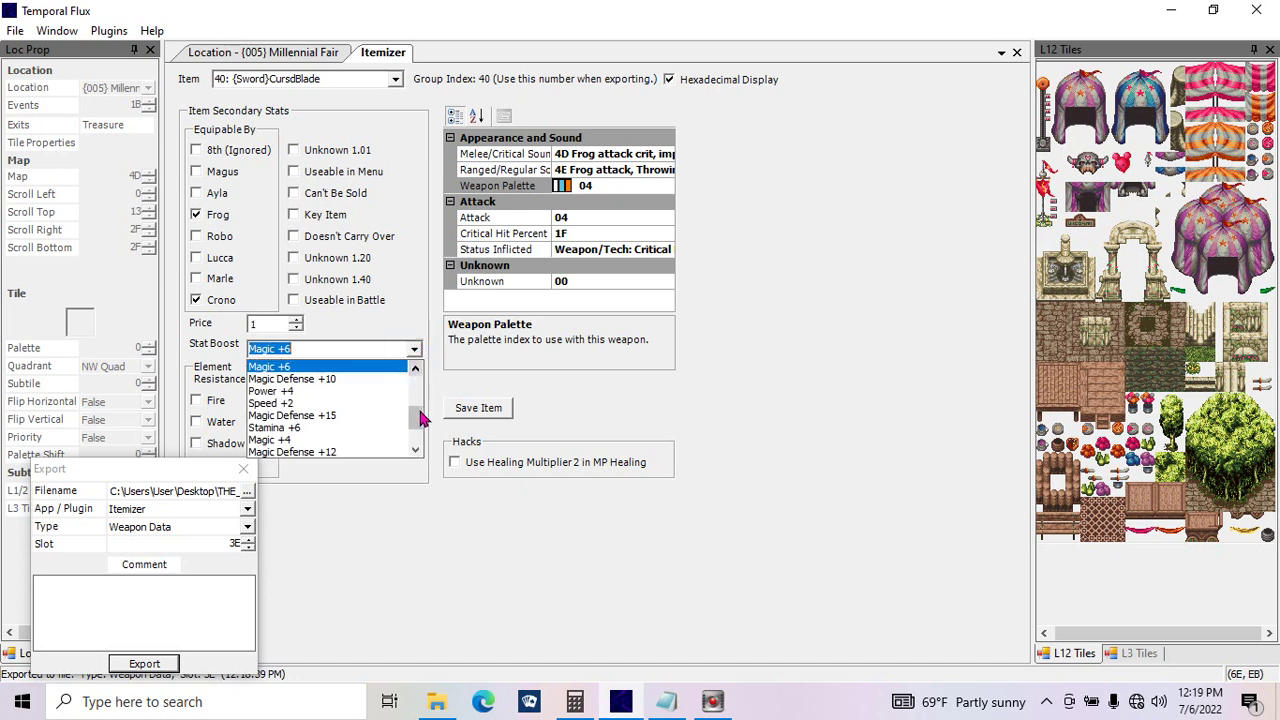
drag(420, 422, 420, 430)
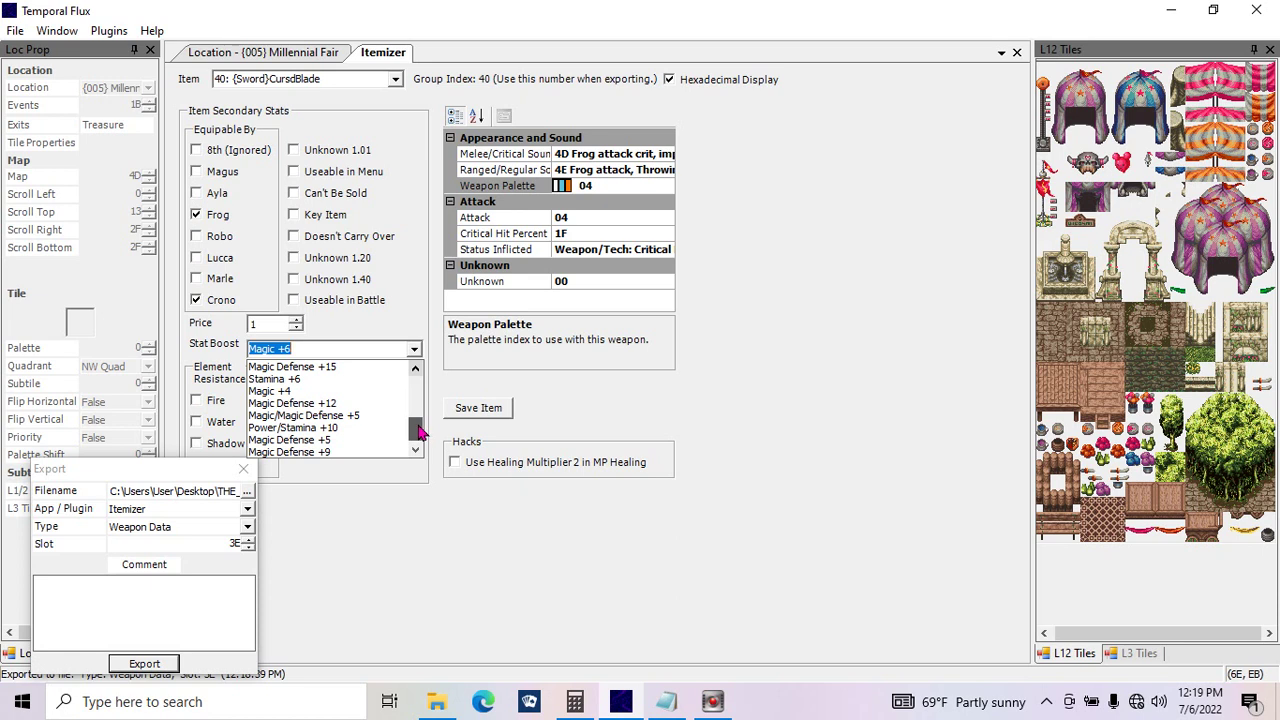
click(307, 429)
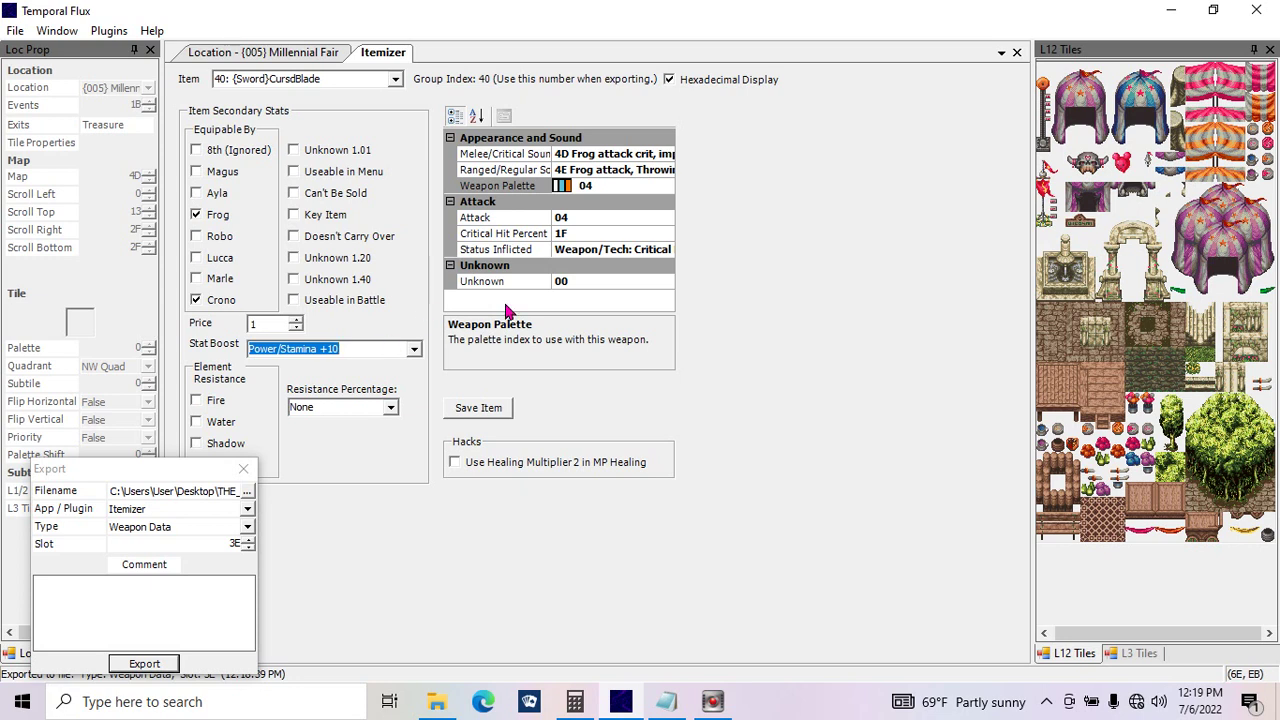
Step: Set the CursdBlade's Attack to 19 and its Critical Hit Percent to hexadecimal 50, converting decimal 80 in the calculator
click(565, 219)
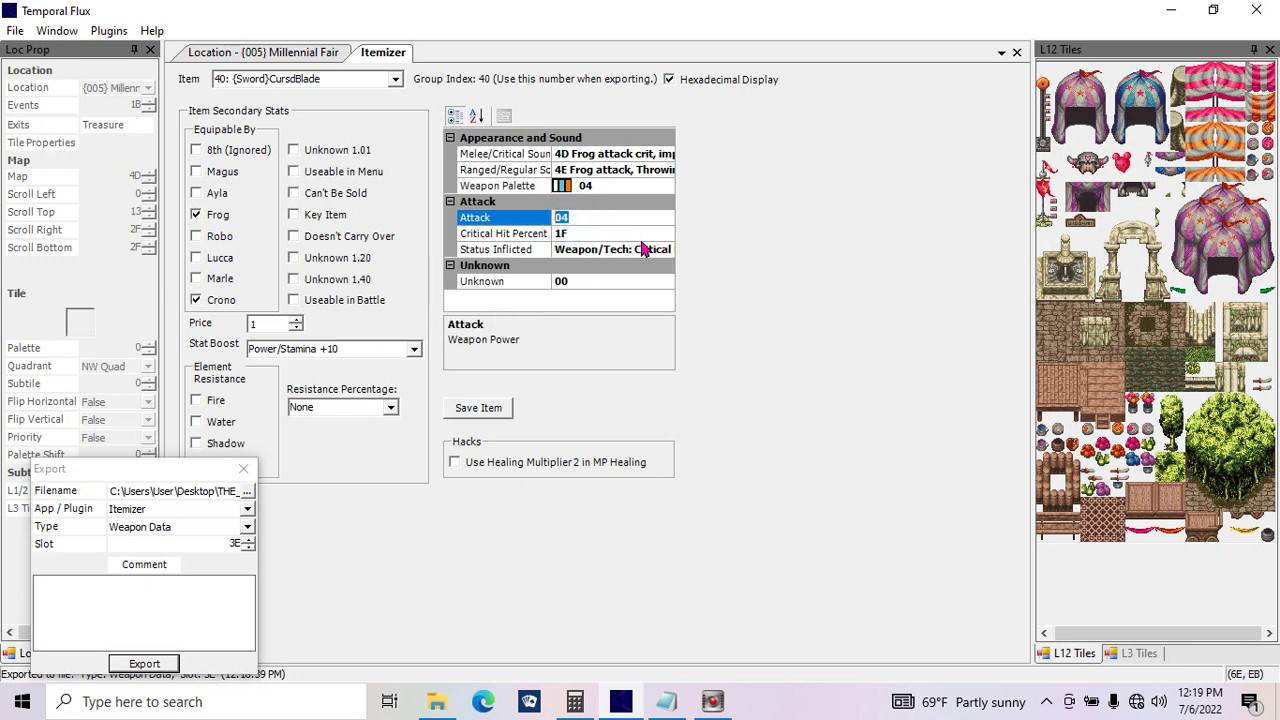
text(19)
click(581, 236)
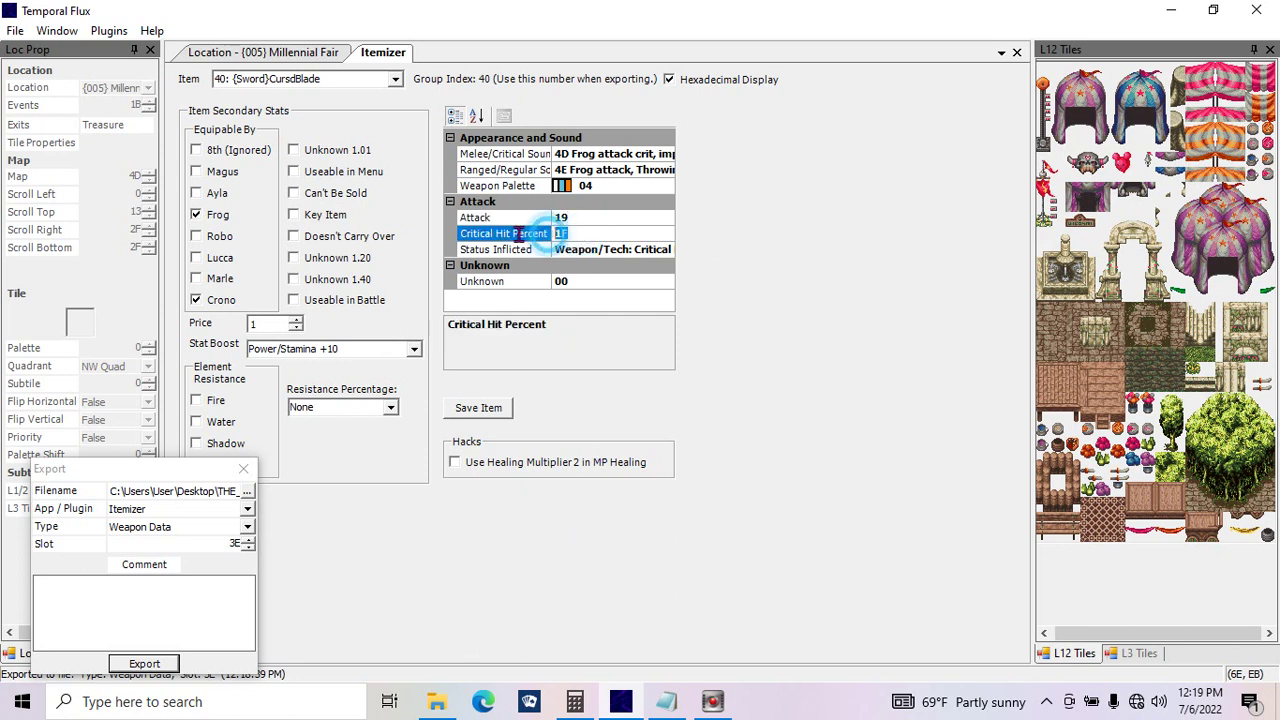
click(575, 701)
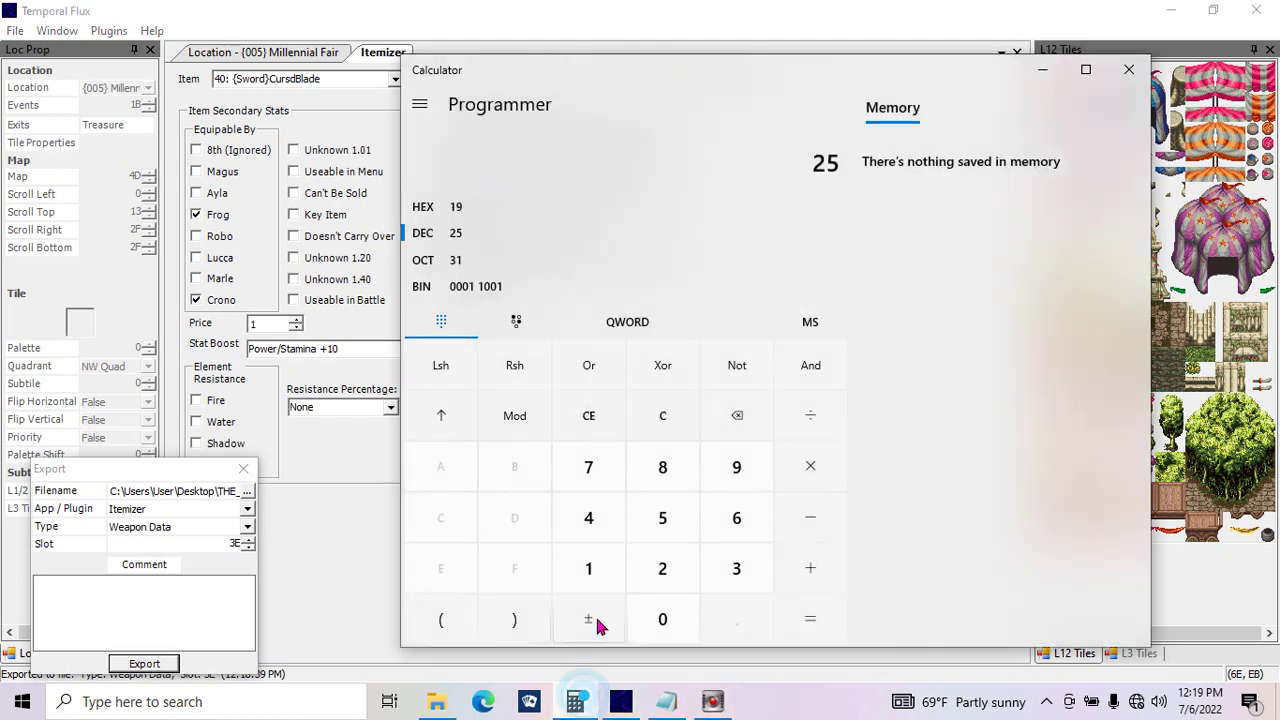
click(648, 422)
text(80)
click(563, 25)
click(576, 233)
text(50)
click(594, 217)
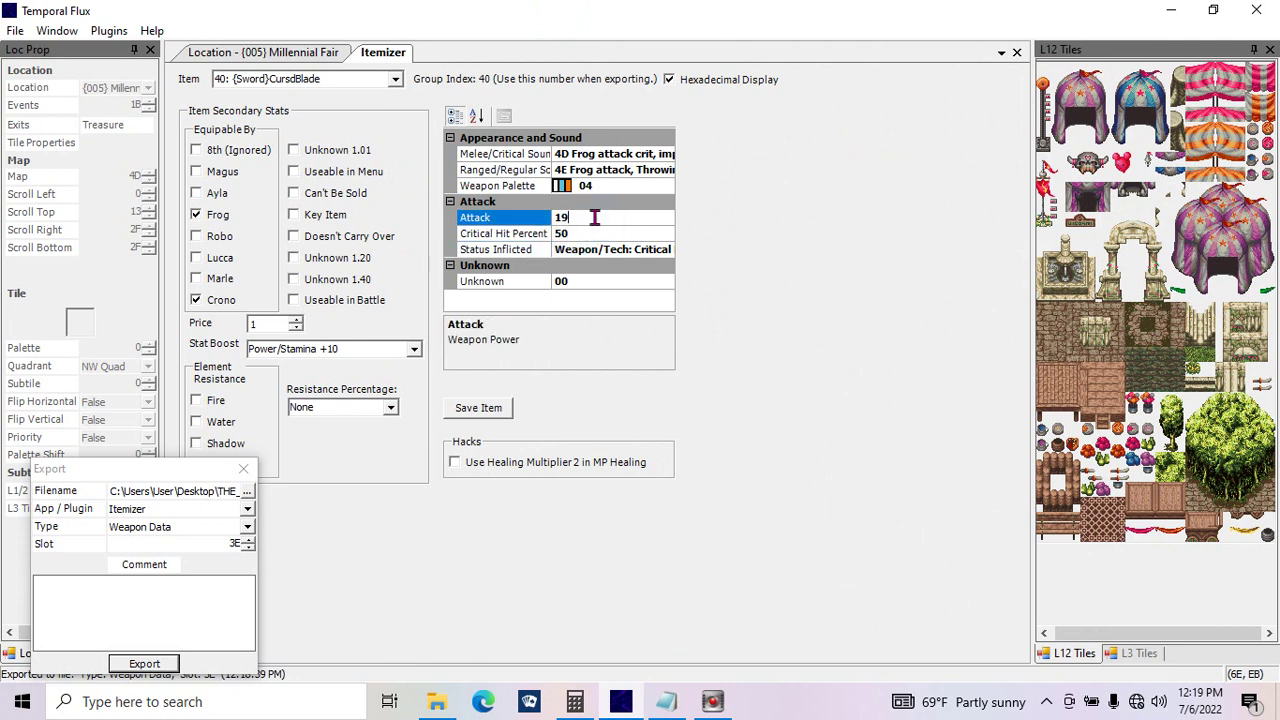
Step: Change the CursdBlade's Weapon Palette to 01 and save the item
click(597, 190)
click(665, 186)
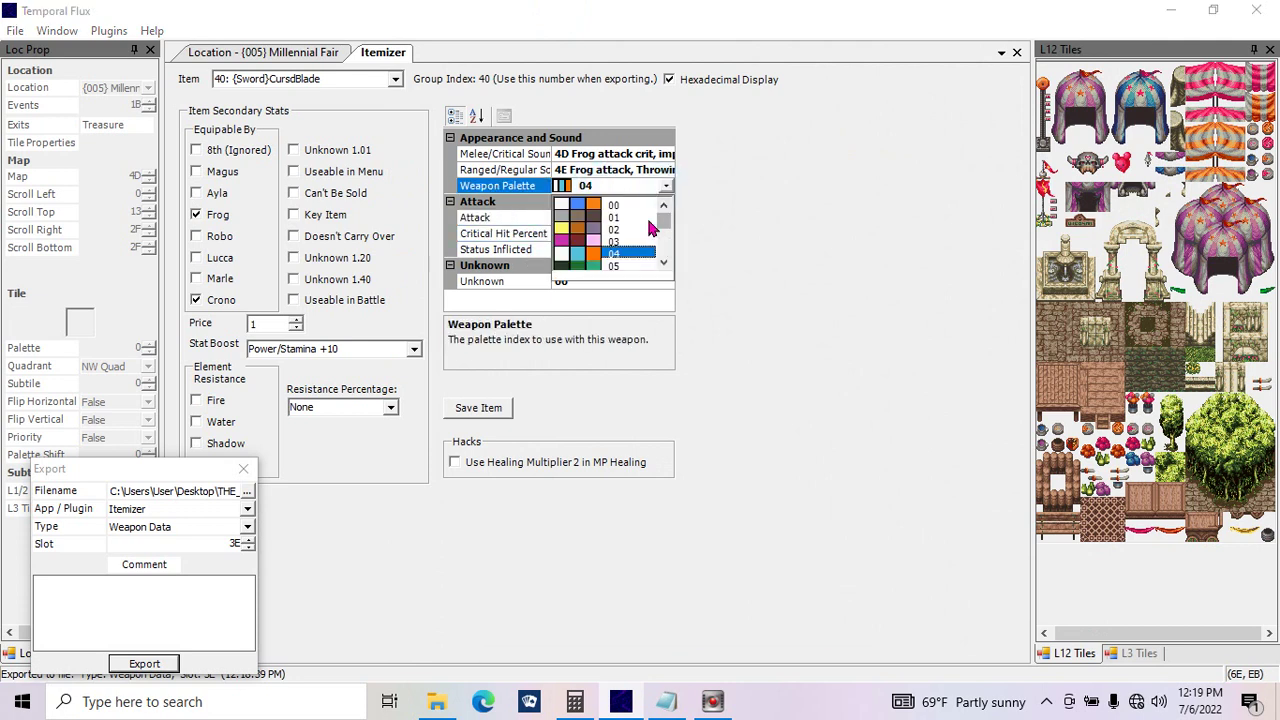
click(585, 217)
click(465, 409)
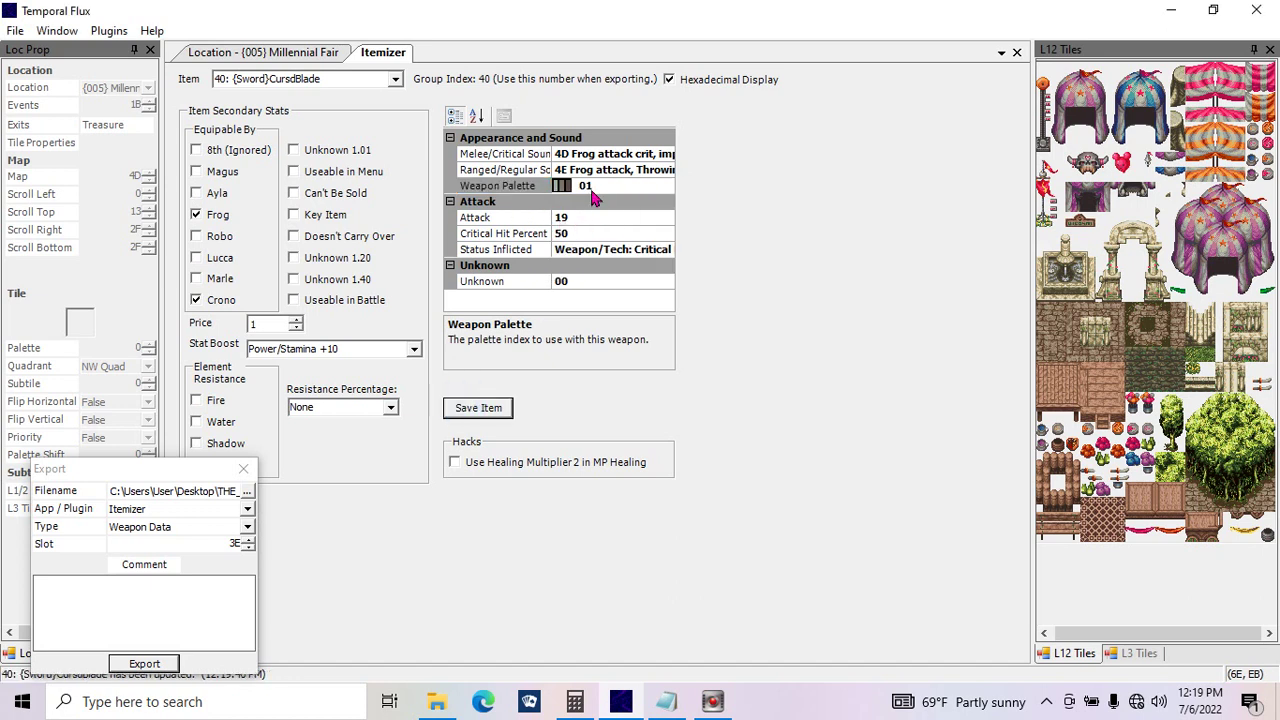
Step: Browse the CursdBlade's Status Inflicted options and choose "Armor: Add Barrier"
click(604, 252)
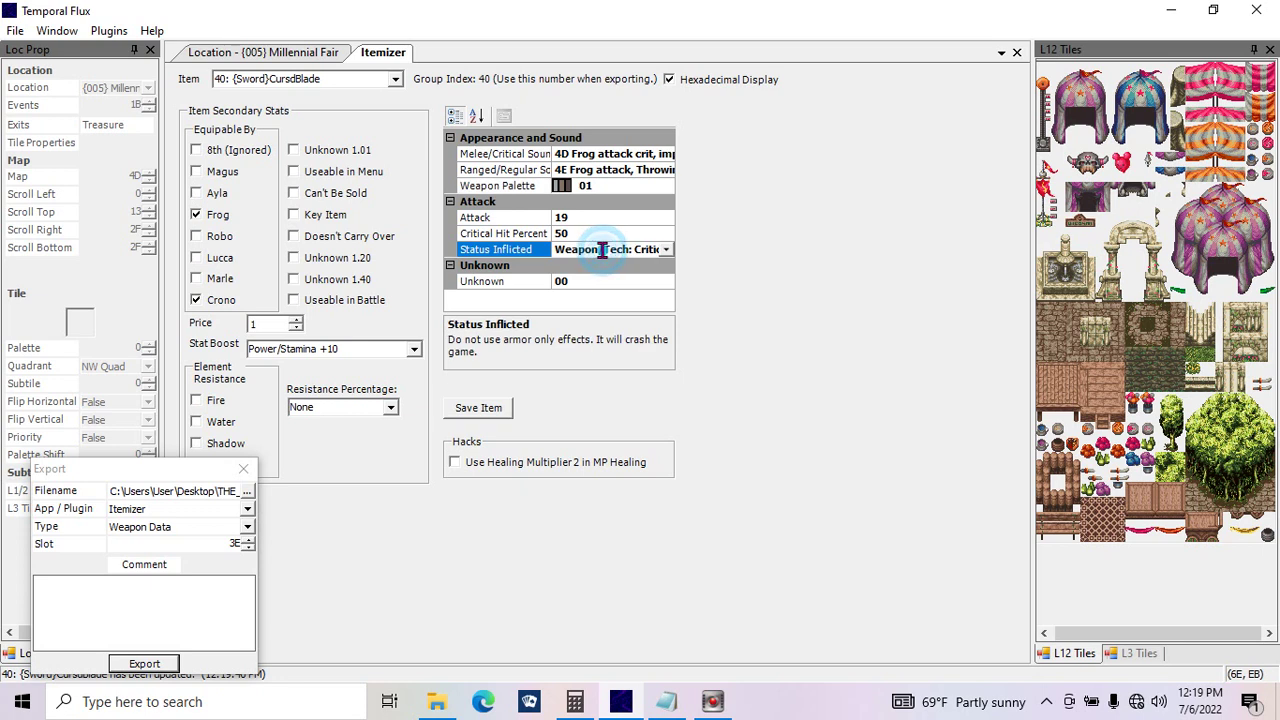
click(666, 249)
drag(810, 283, 808, 330)
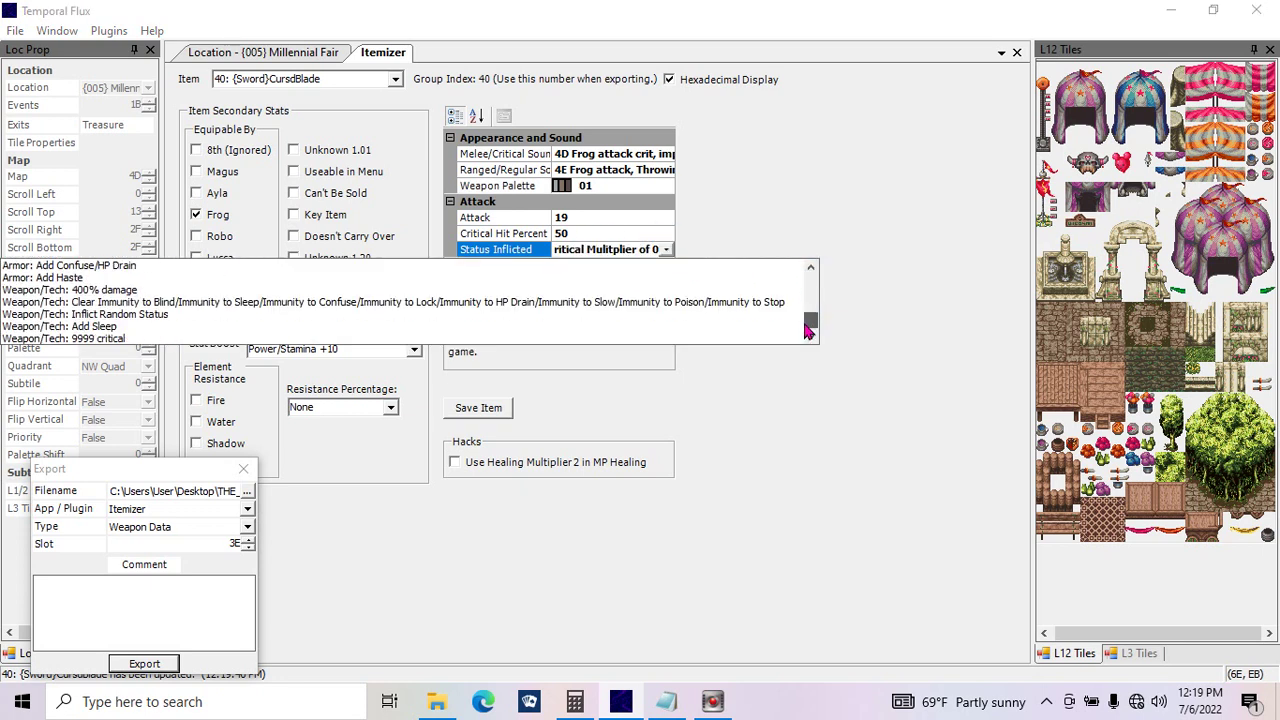
click(811, 270)
click(811, 270)
click(811, 270)
click(811, 270)
click(811, 270)
click(811, 270)
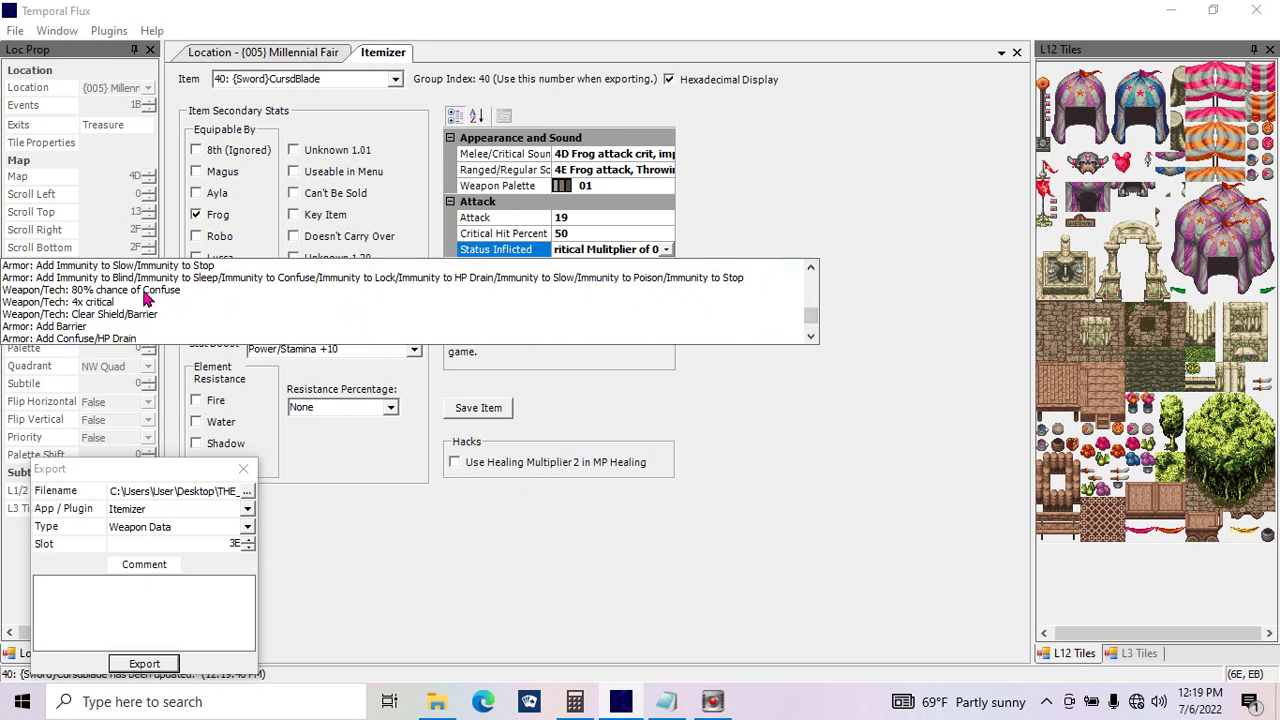
click(811, 337)
click(811, 337)
click(811, 337)
click(811, 337)
click(811, 337)
click(811, 337)
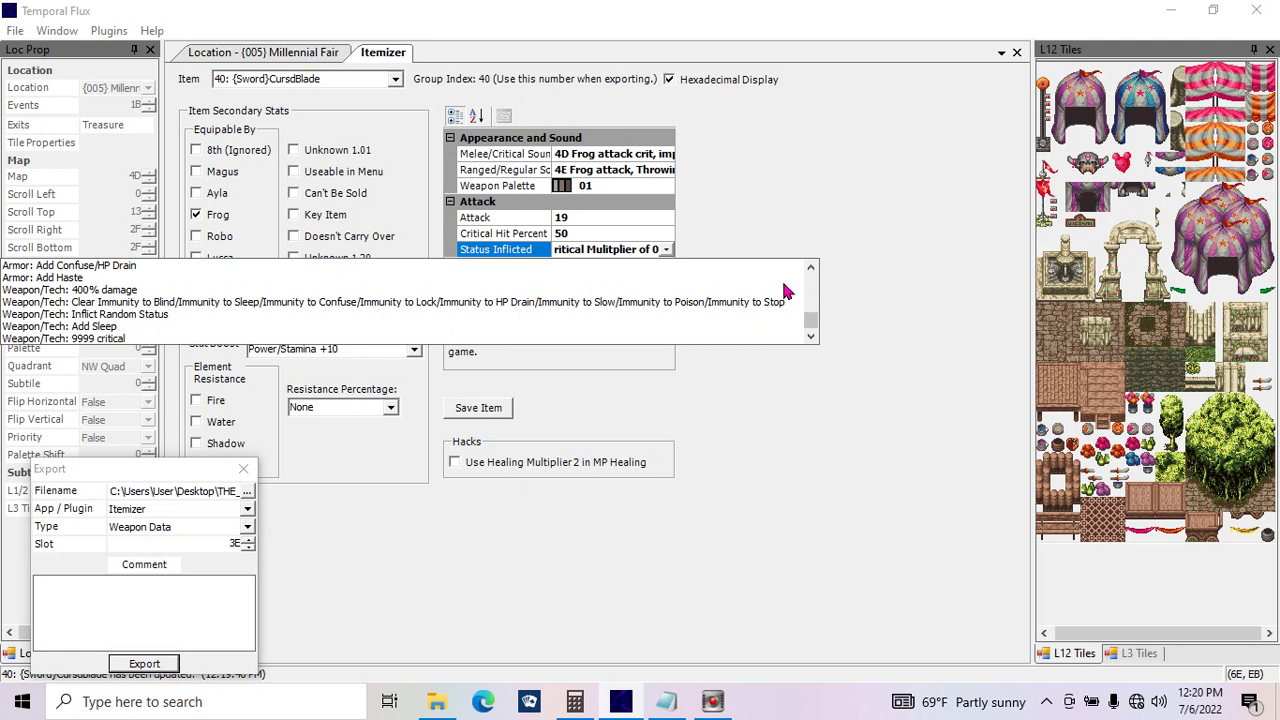
click(811, 268)
click(811, 268)
click(811, 268)
click(811, 268)
click(811, 270)
click(811, 270)
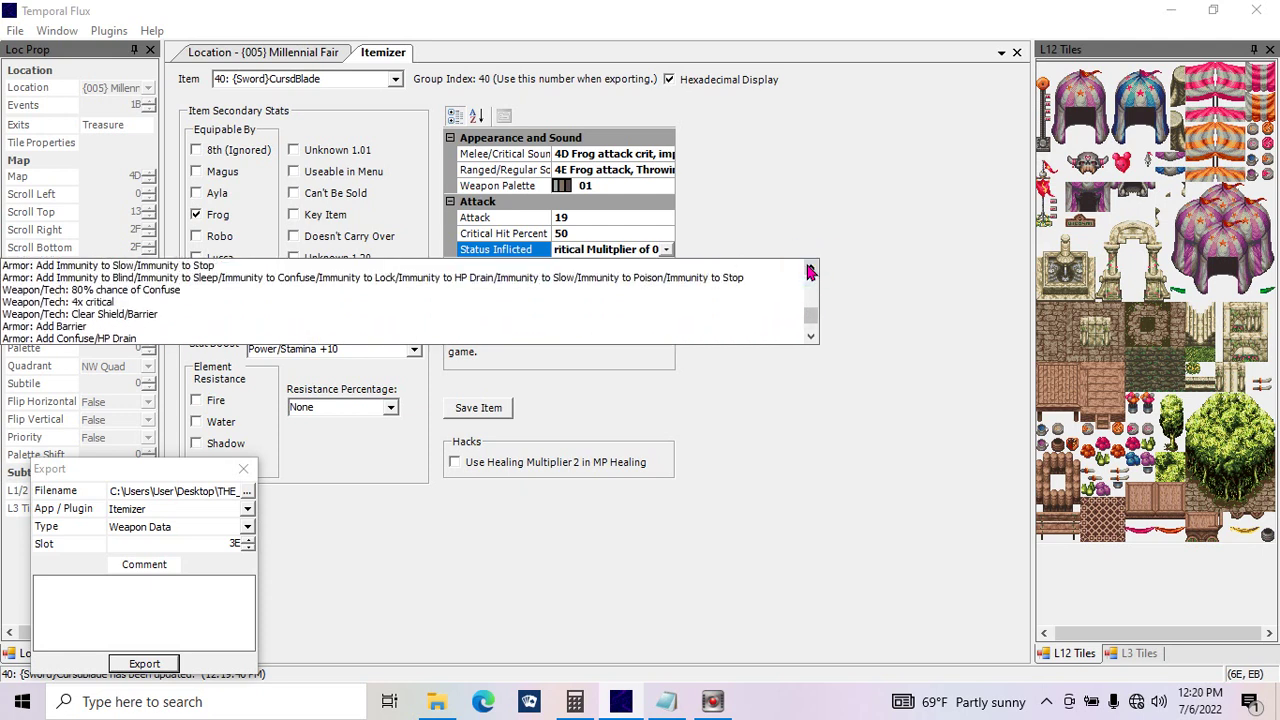
click(98, 331)
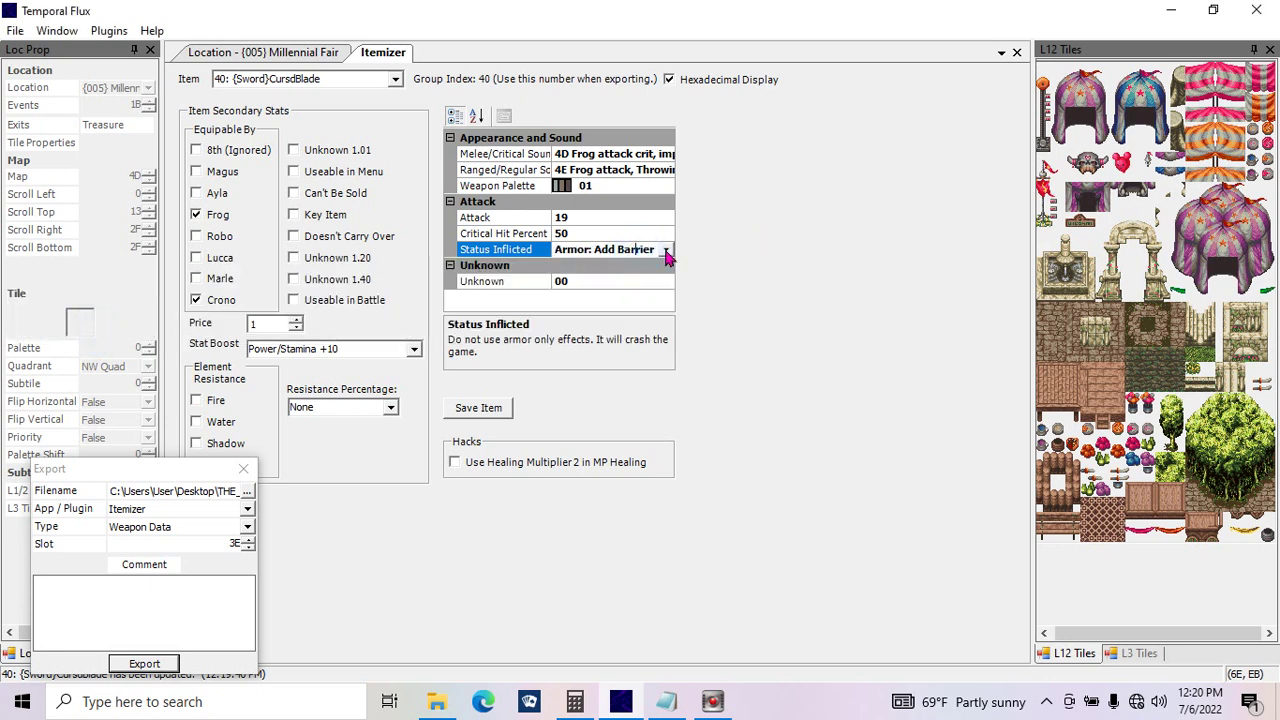
Step: Set the CursdBlade's Status Inflicted to "Armor: Add Confuse/HP Drain" and save the item
click(665, 249)
click(810, 337)
click(85, 339)
click(497, 415)
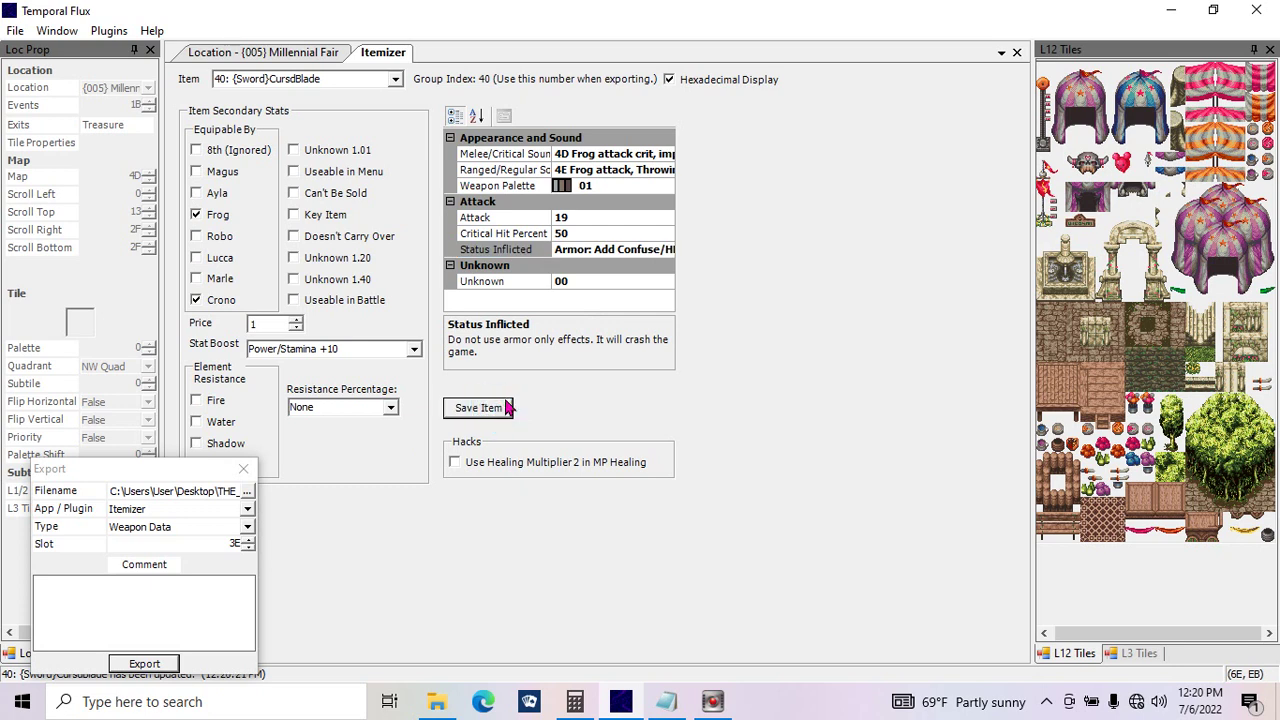
Step: Export the CursdBlade's weapon data from slot 40 to the existing "40 - CursdBlade" Flux file, replacing it
click(249, 539)
click(249, 539)
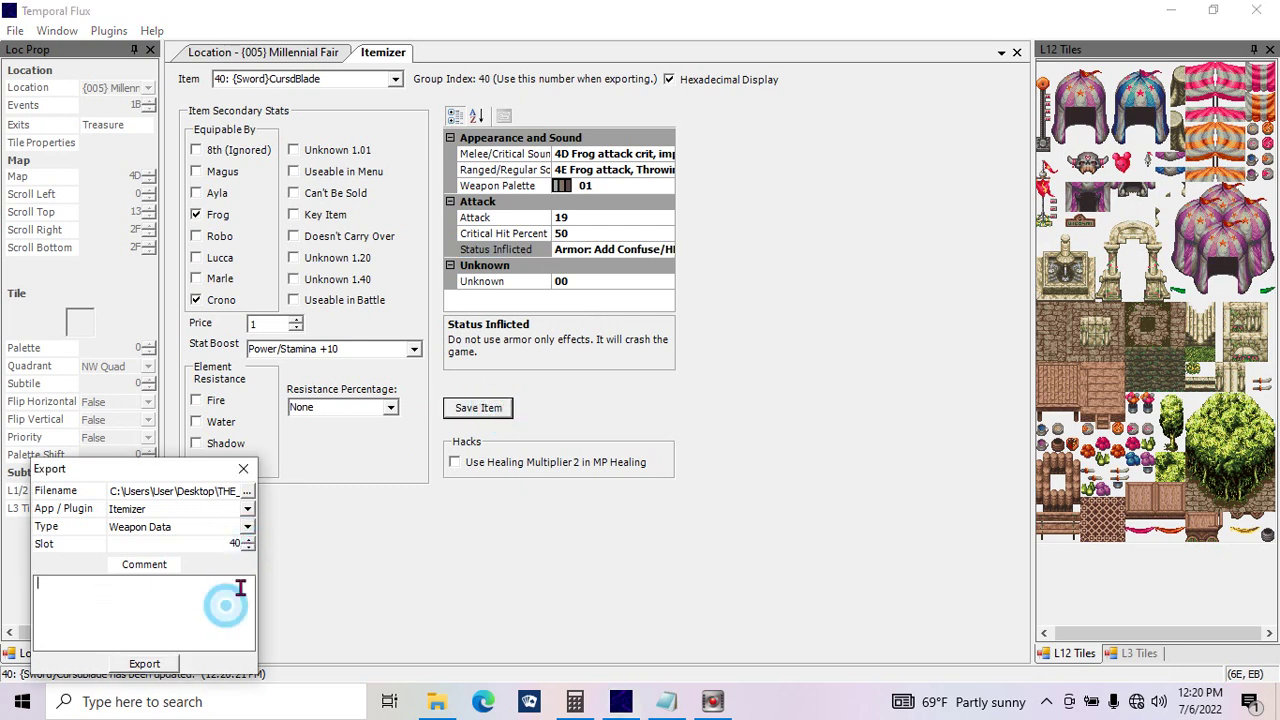
click(249, 492)
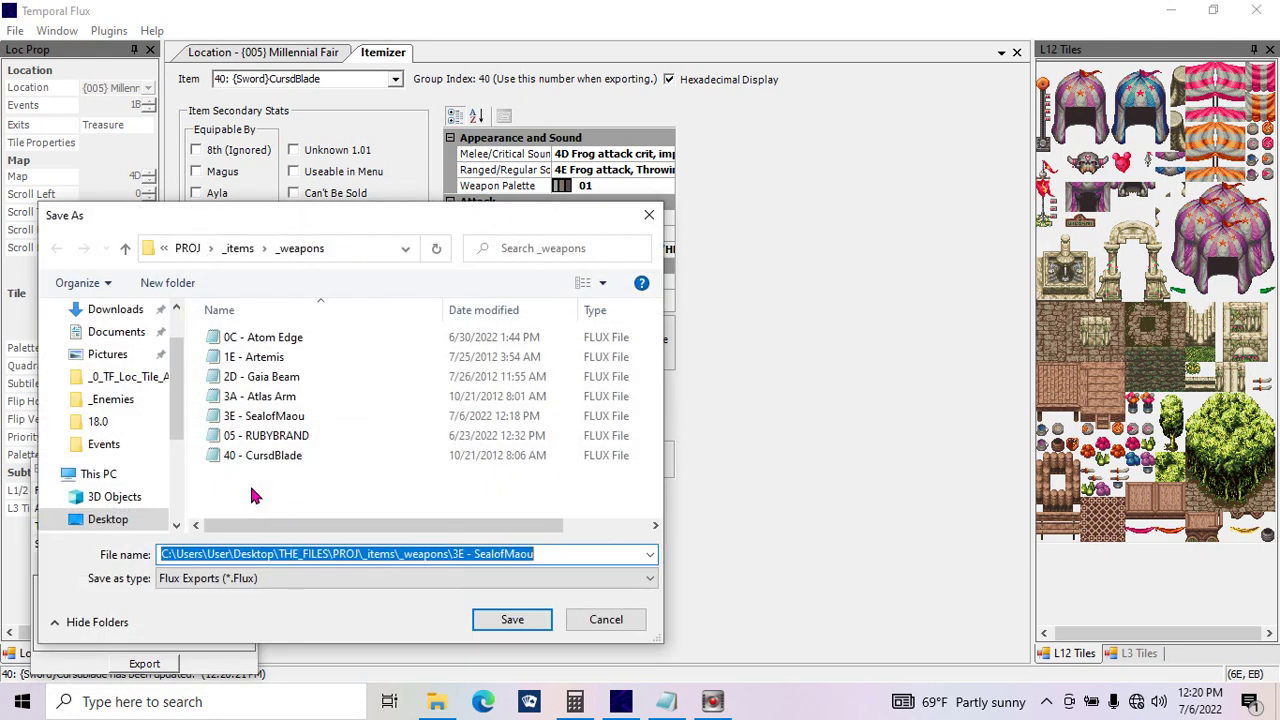
double_click(262, 455)
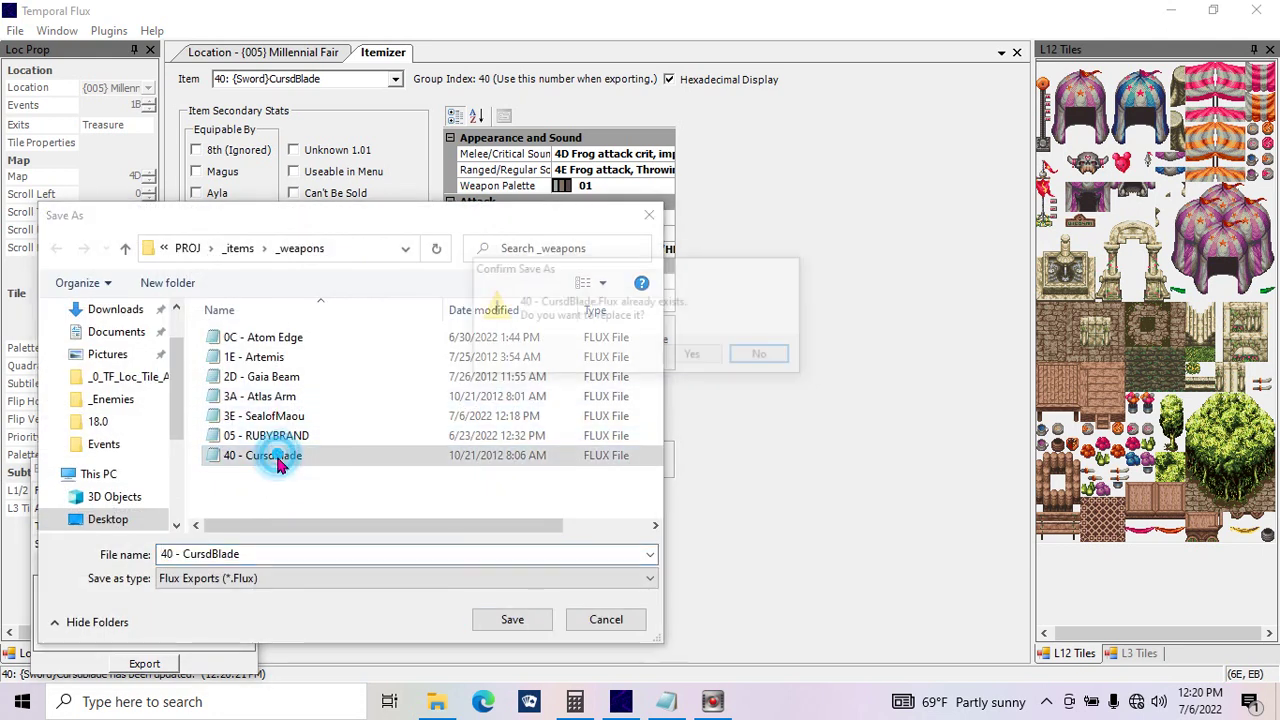
click(705, 356)
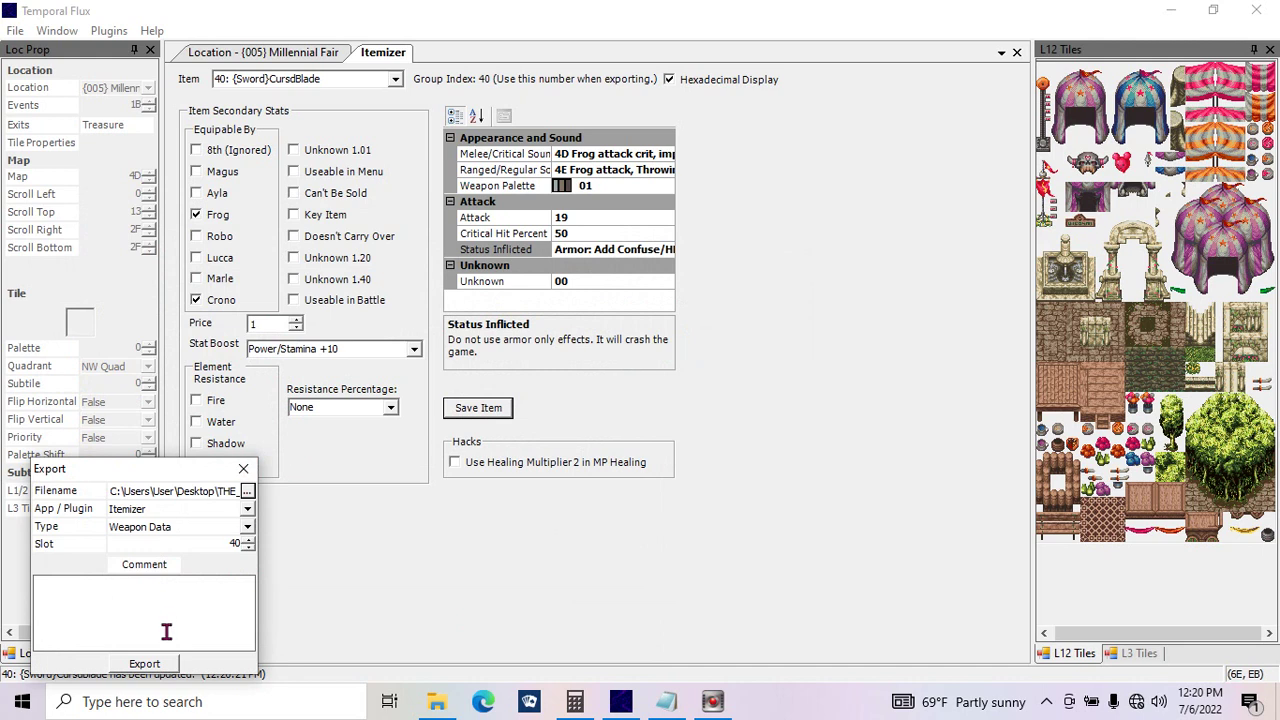
click(160, 663)
click(243, 468)
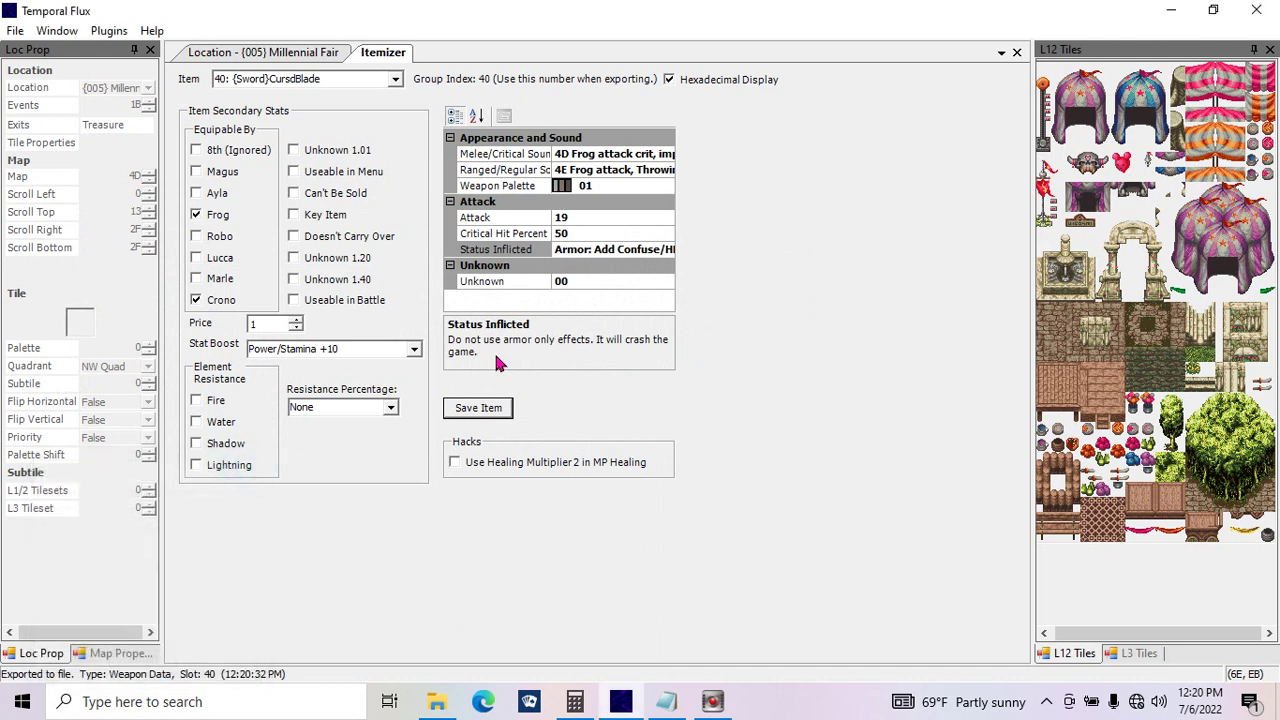
Step: Find the Jadeleaf entry in the item list and load its properties
click(395, 81)
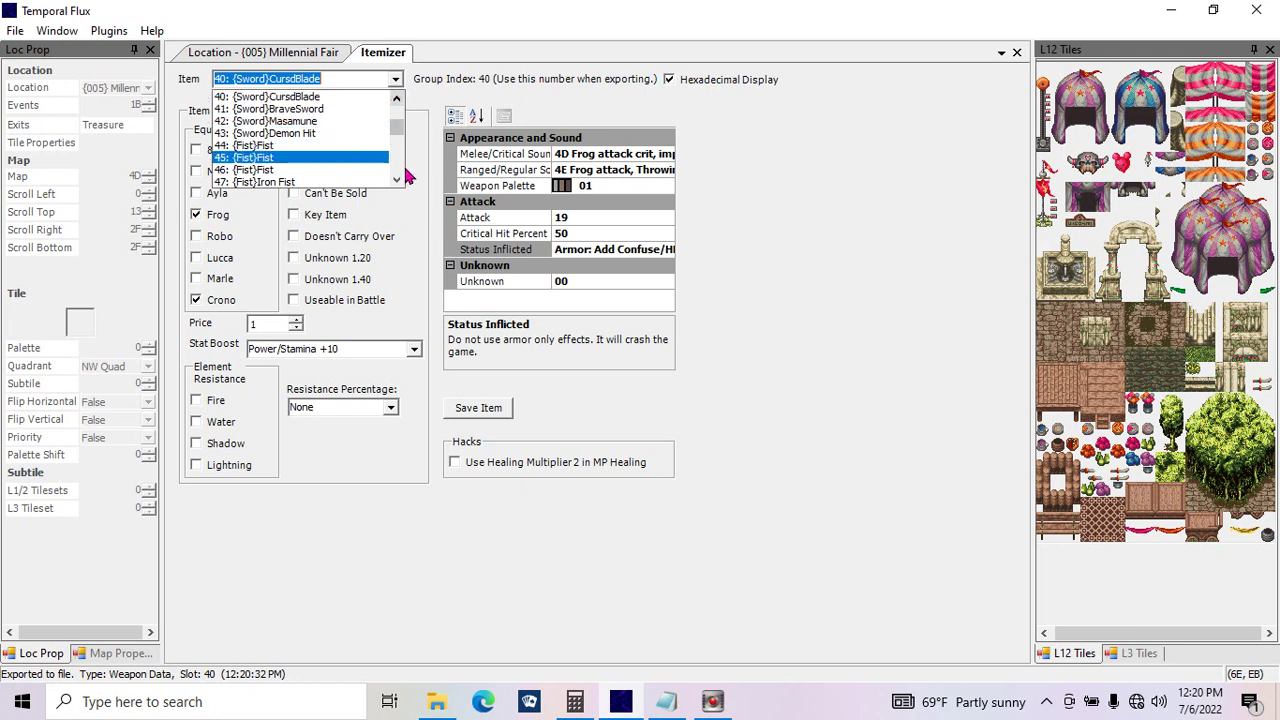
click(395, 128)
drag(395, 128, 396, 175)
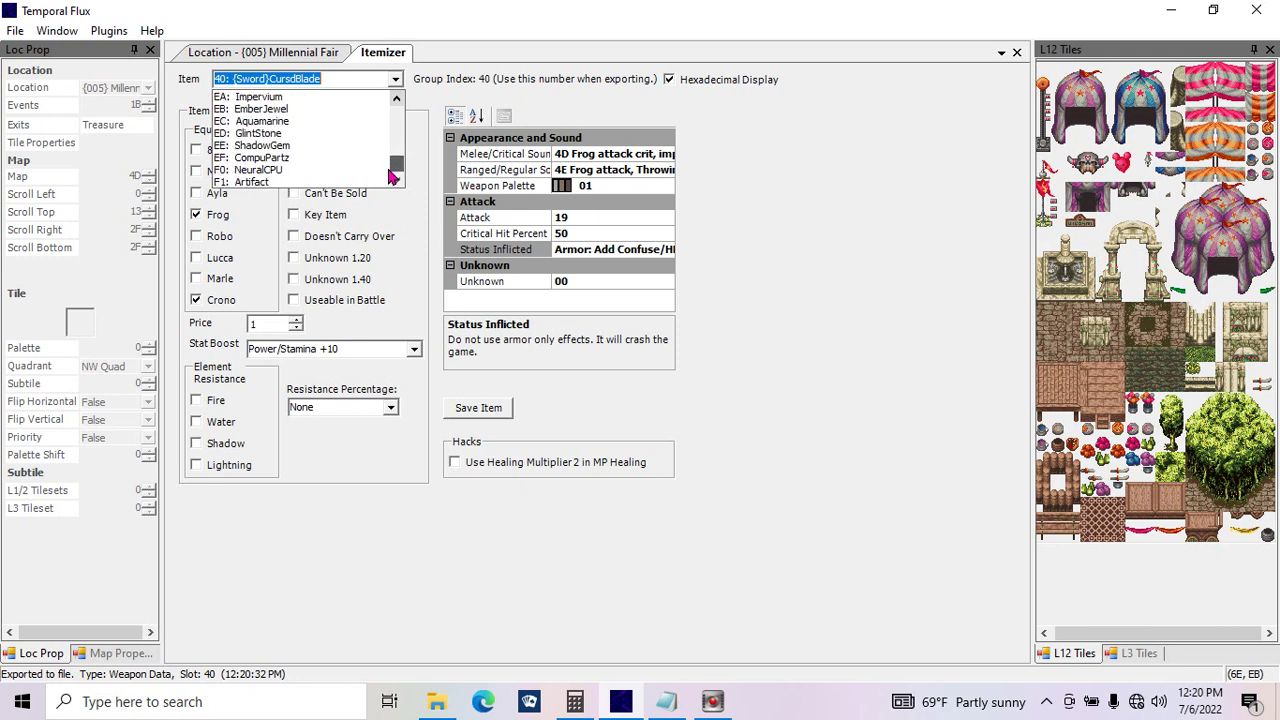
click(397, 100)
click(397, 100)
click(397, 100)
click(397, 100)
click(396, 99)
click(396, 99)
click(378, 97)
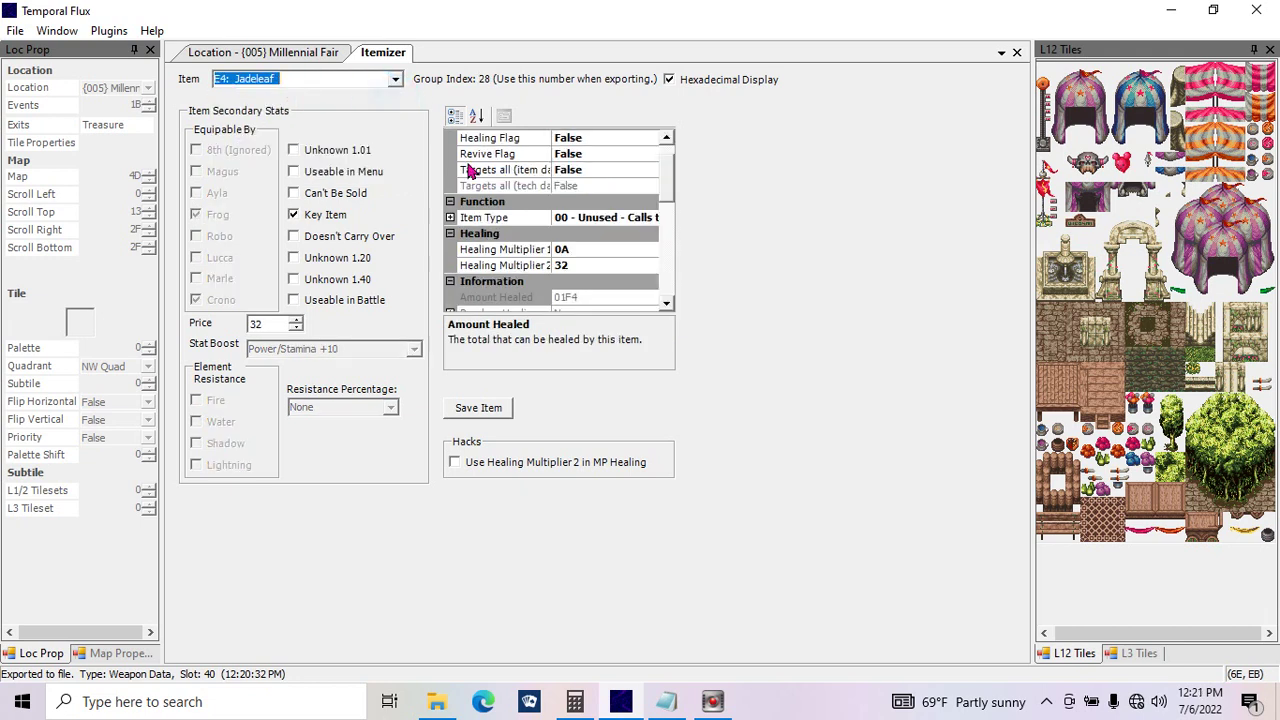
Step: Go through the items following Jadeleaf and load EmberJewel for editing
key(Down)
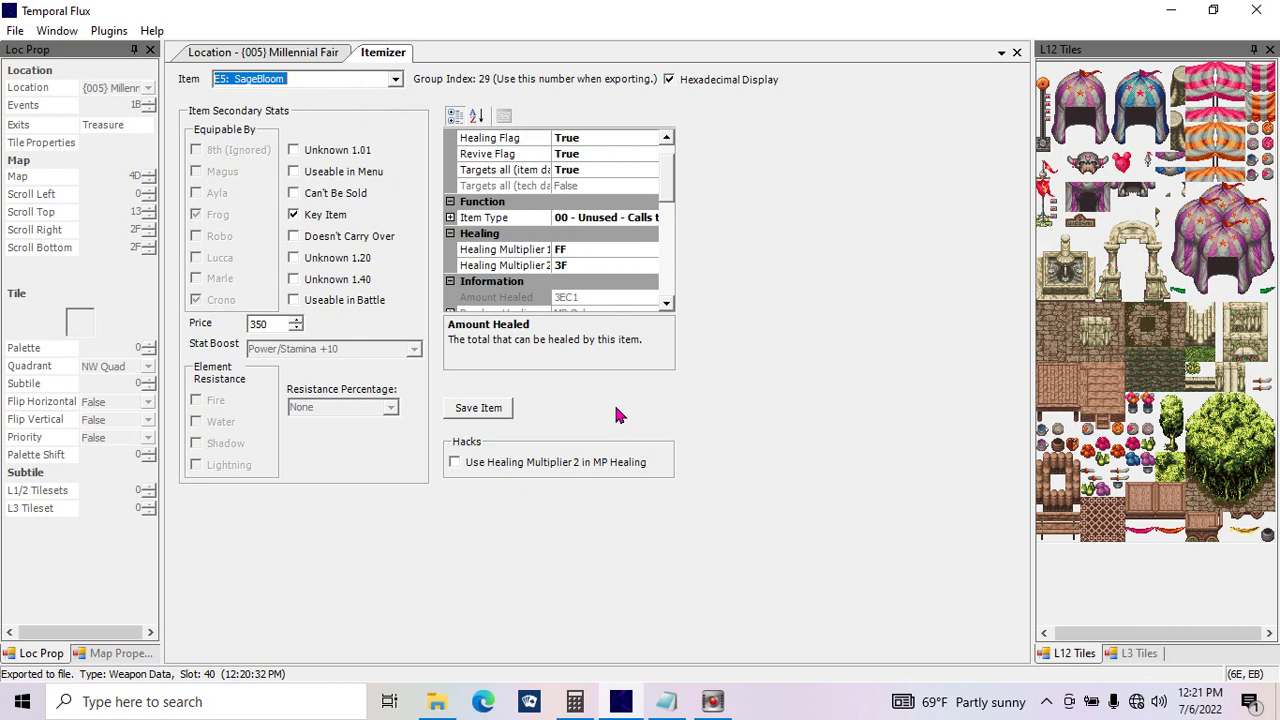
key(Down)
key(Down)
key(Down)
key(Down)
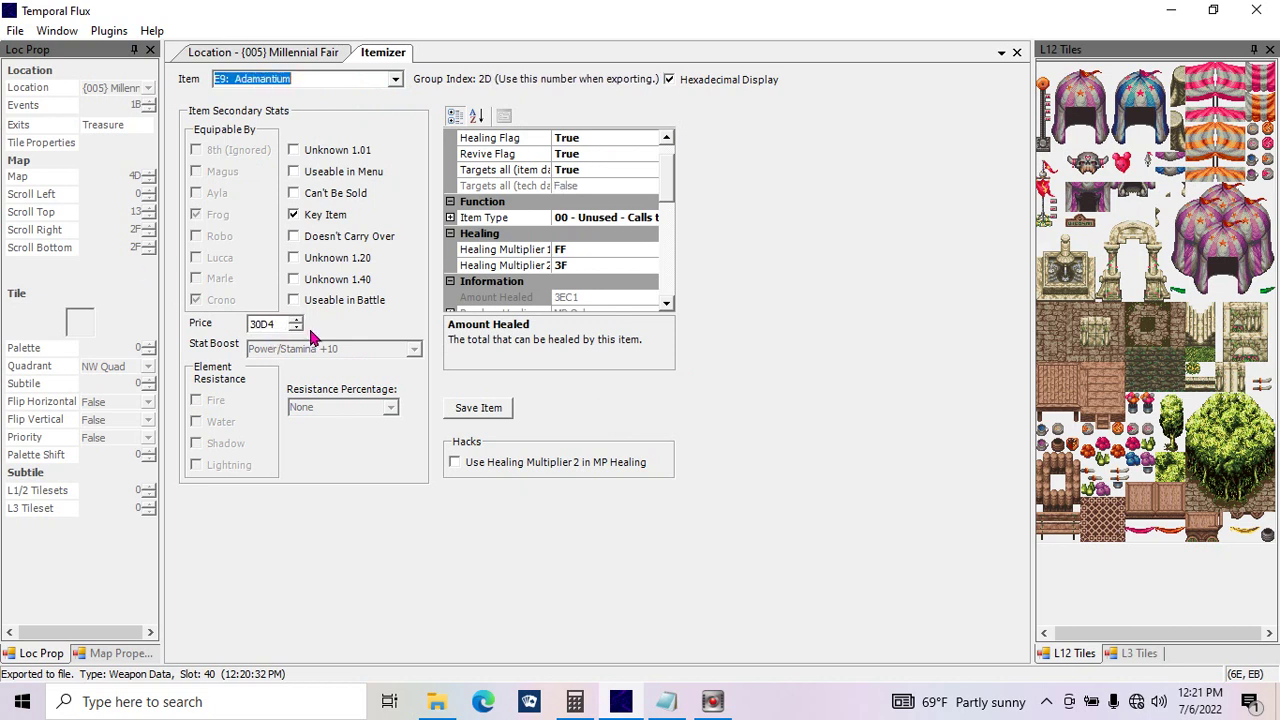
key(Down)
key(Down)
key(Down)
key(Up)
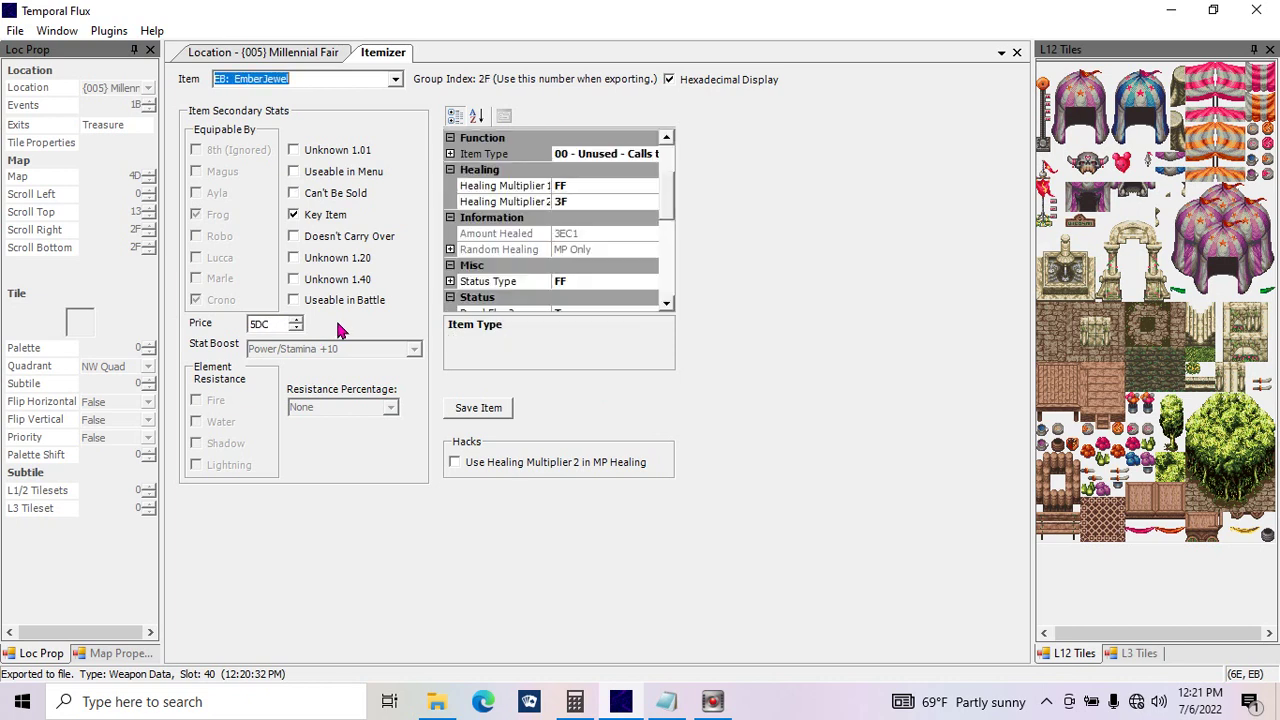
Step: Examine the available Item Type options for EmberJewel, keeping "00 - Unused - Calls tab code in menu"
click(465, 155)
click(650, 158)
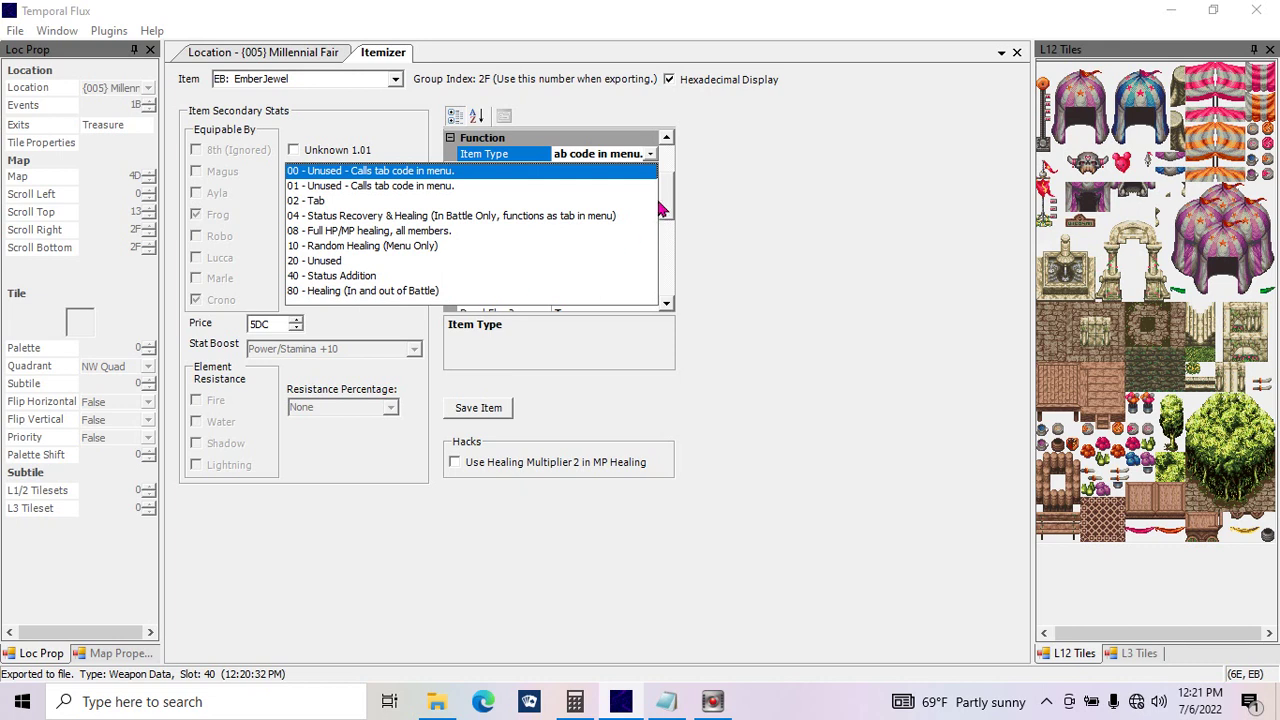
key(Down)
key(Down)
key(Down)
key(Down)
key(Down)
key(Down)
key(Down)
key(Down)
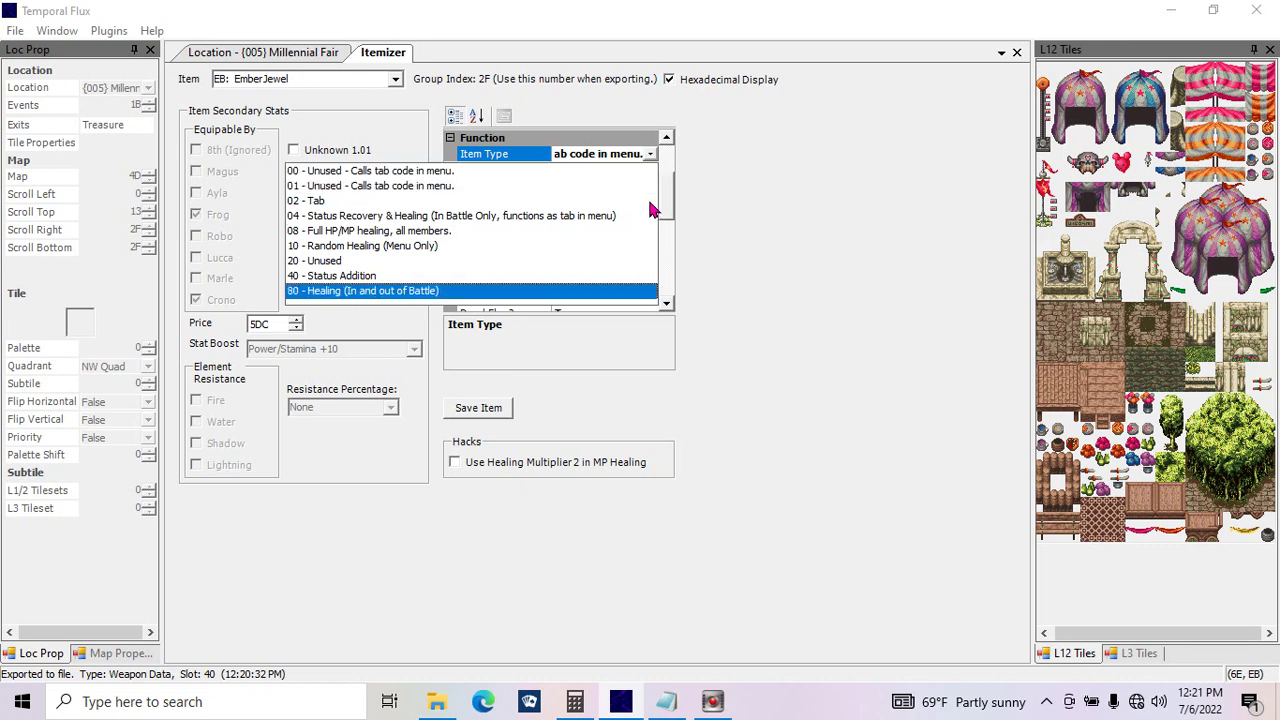
key(Up)
key(Up)
key(Up)
key(Up)
key(Up)
key(Up)
key(Up)
key(Up)
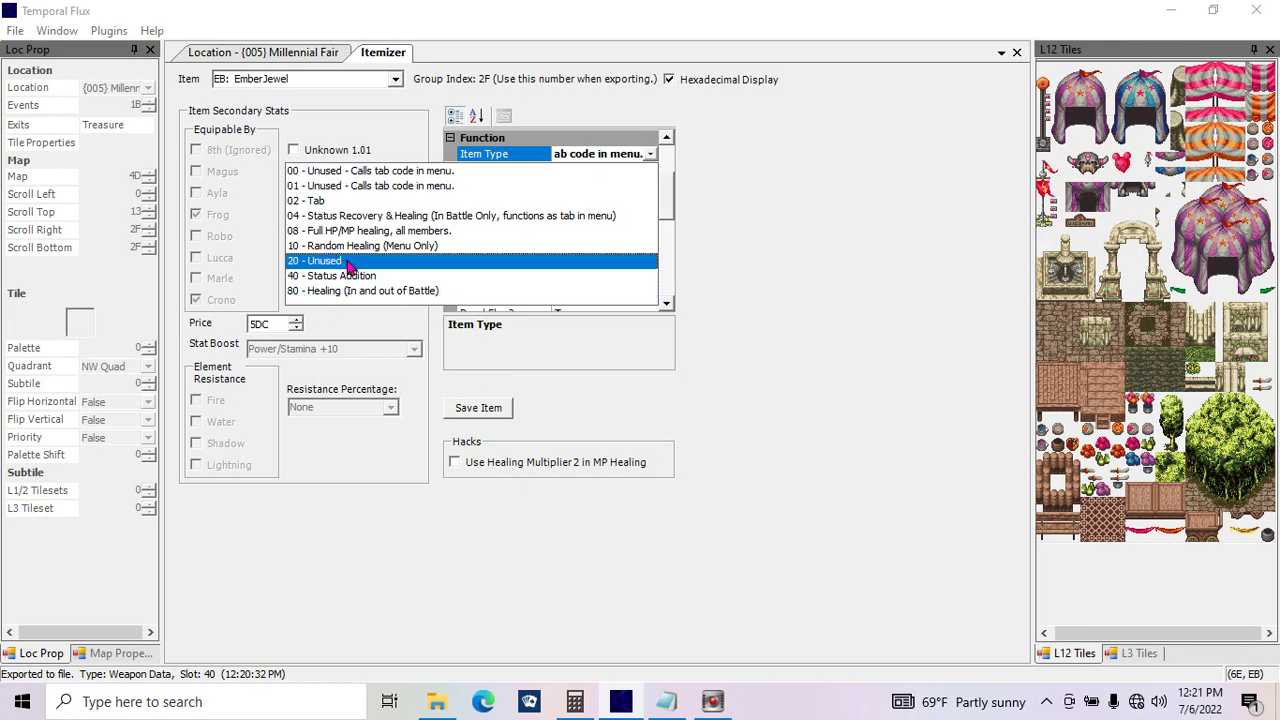
key(Return)
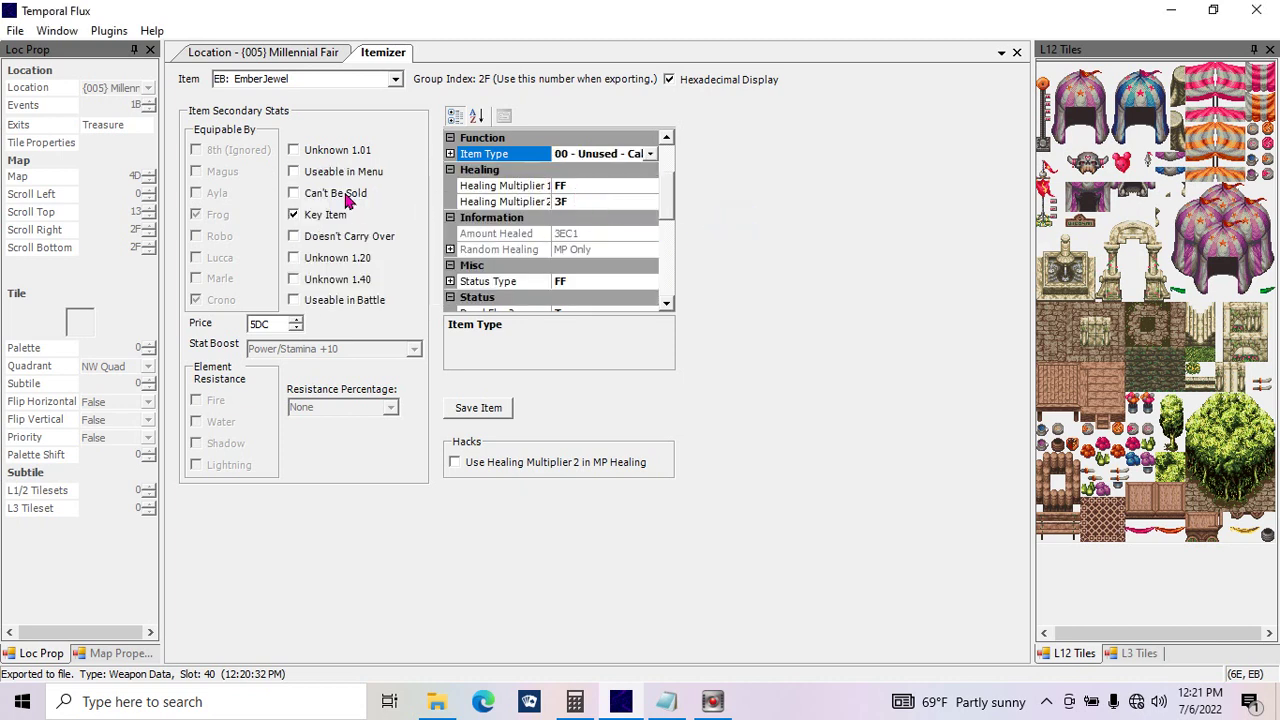
Step: Review EmberJewel's Control and Item Type properties and collapse the Function category
mouse_move(670, 210)
mouse_down()
mouse_move(686, 298)
mouse_move(697, 177)
mouse_up()
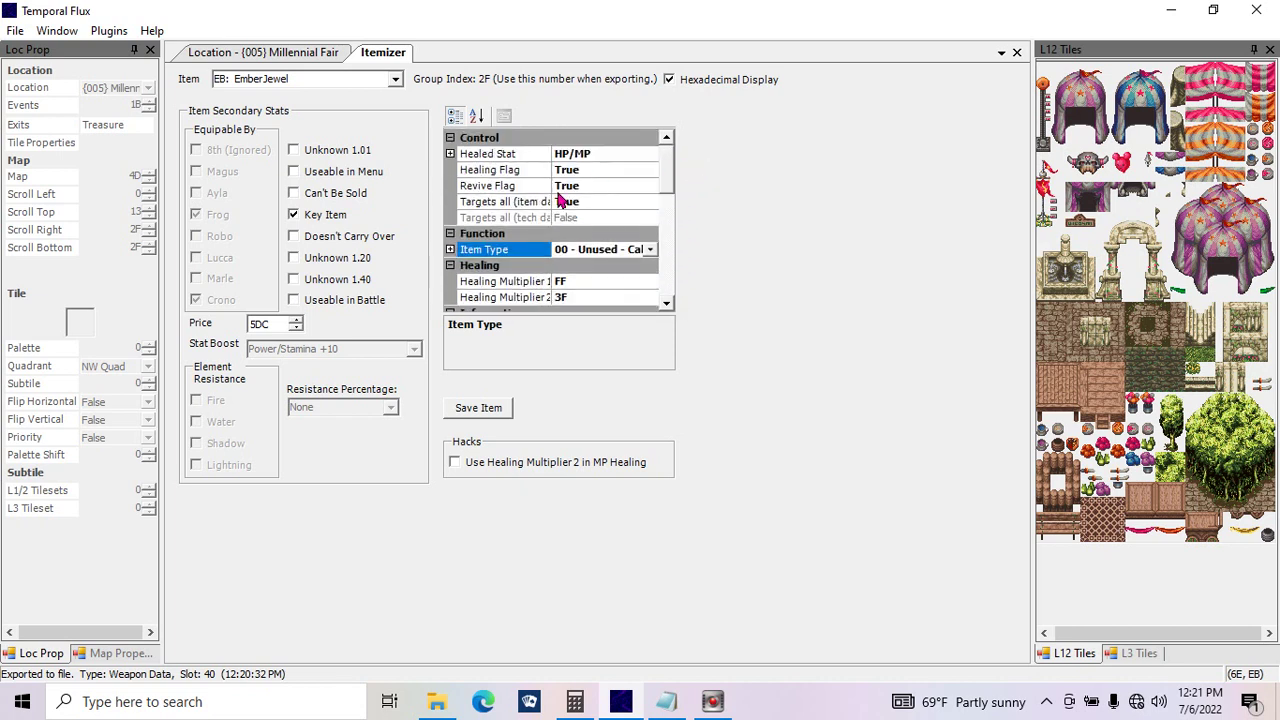
click(396, 80)
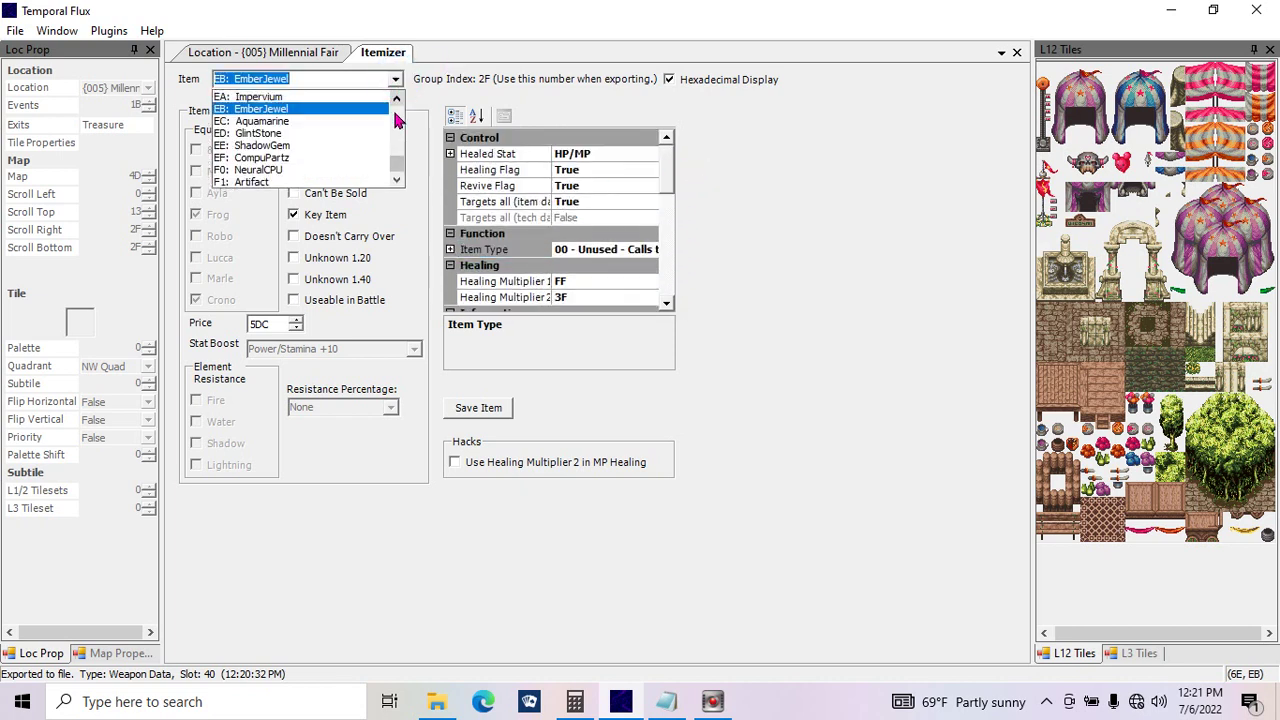
click(301, 110)
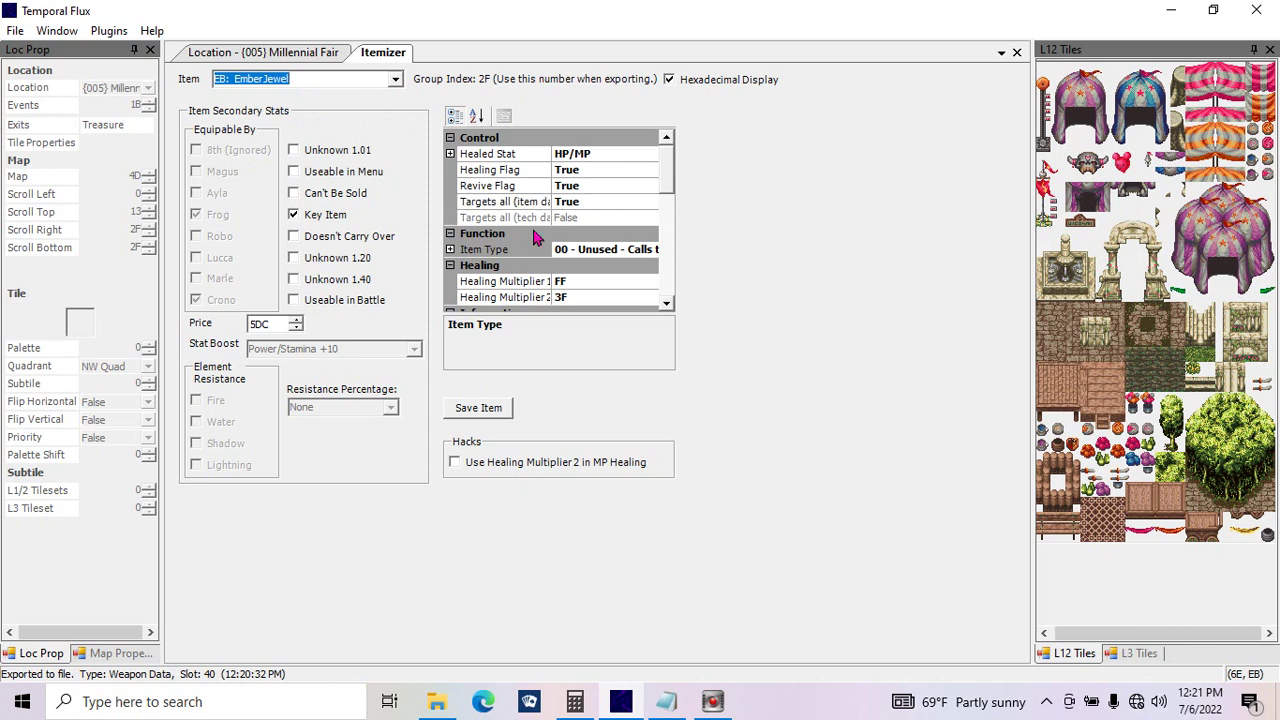
click(452, 251)
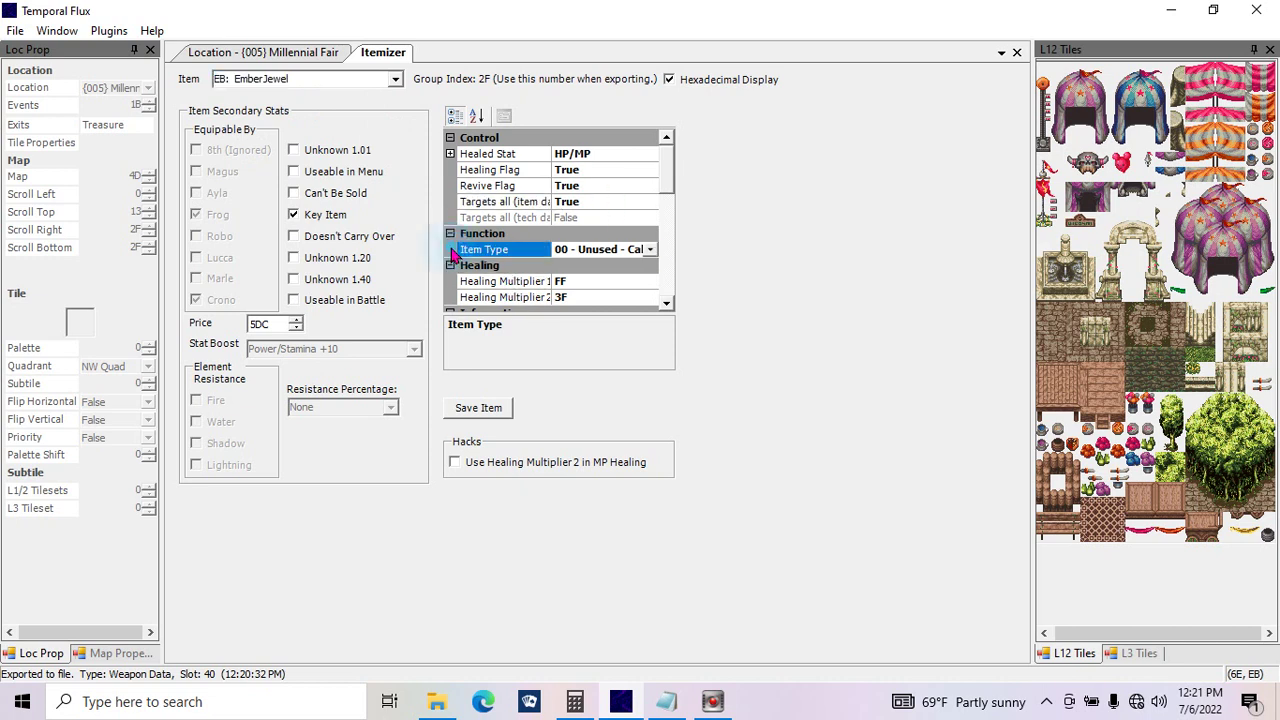
click(450, 233)
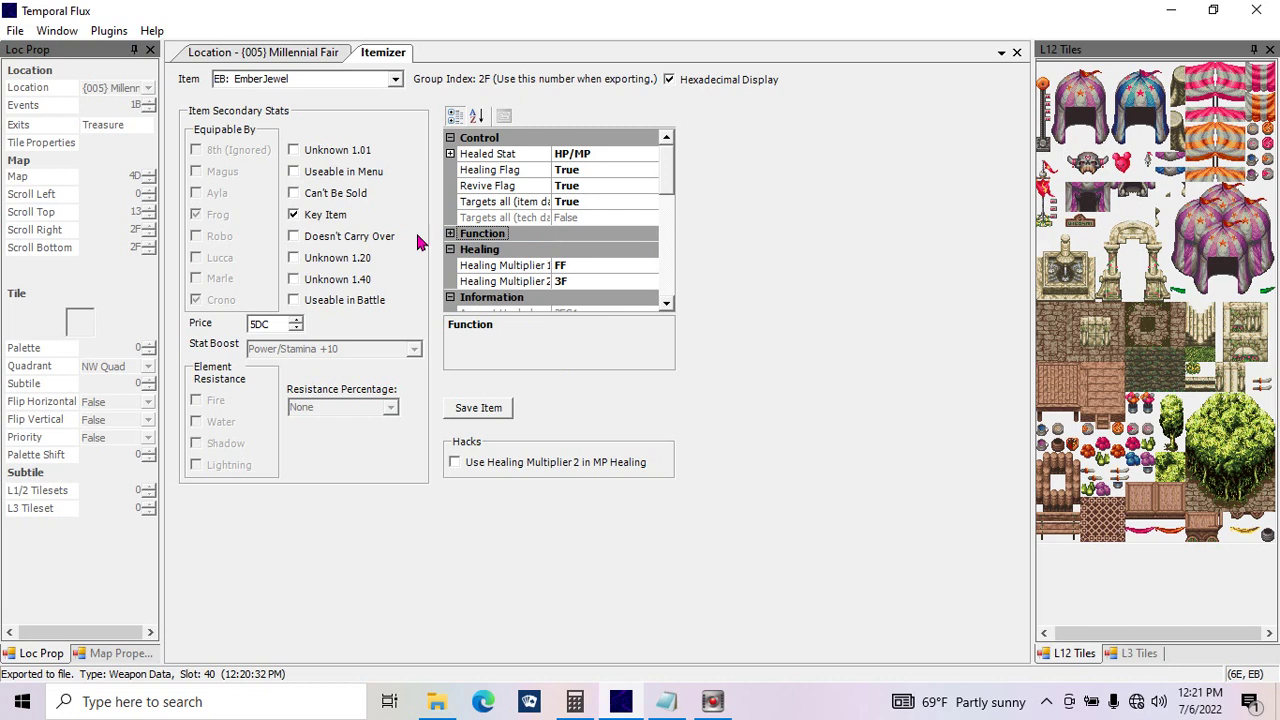
Step: Switch to Calculator and convert decimal 500 to hexadecimal
click(575, 701)
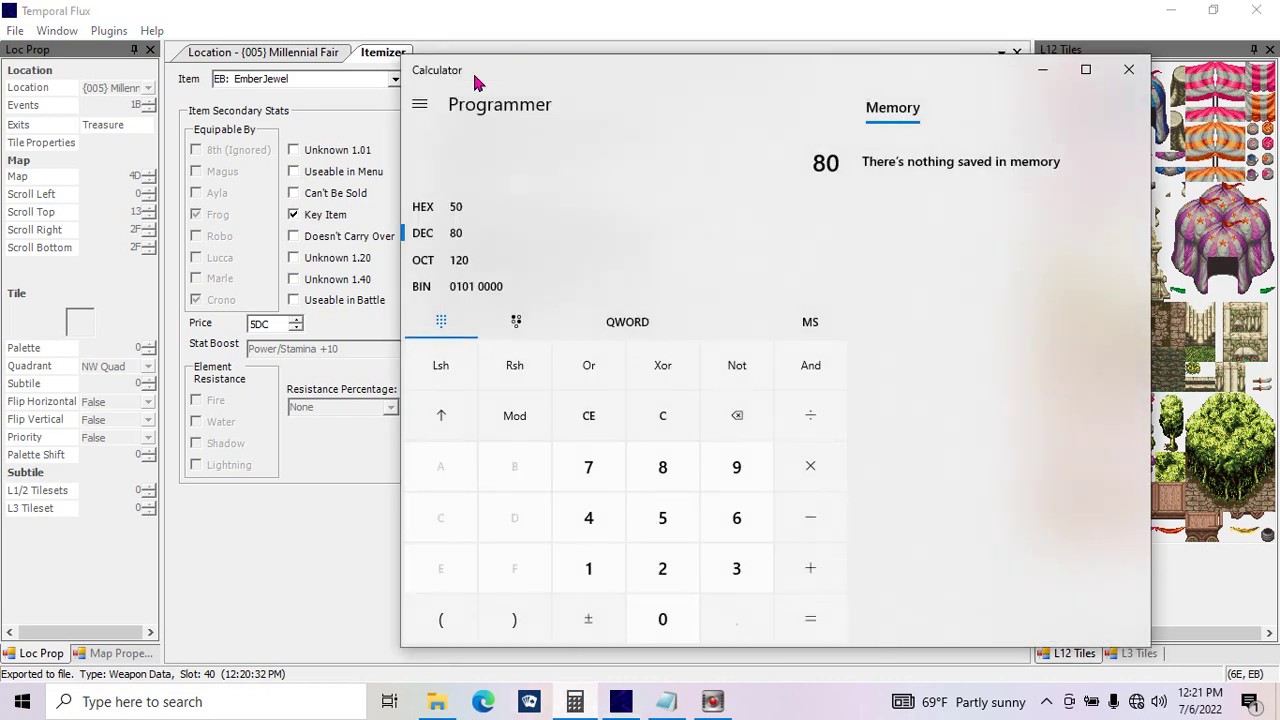
click(425, 206)
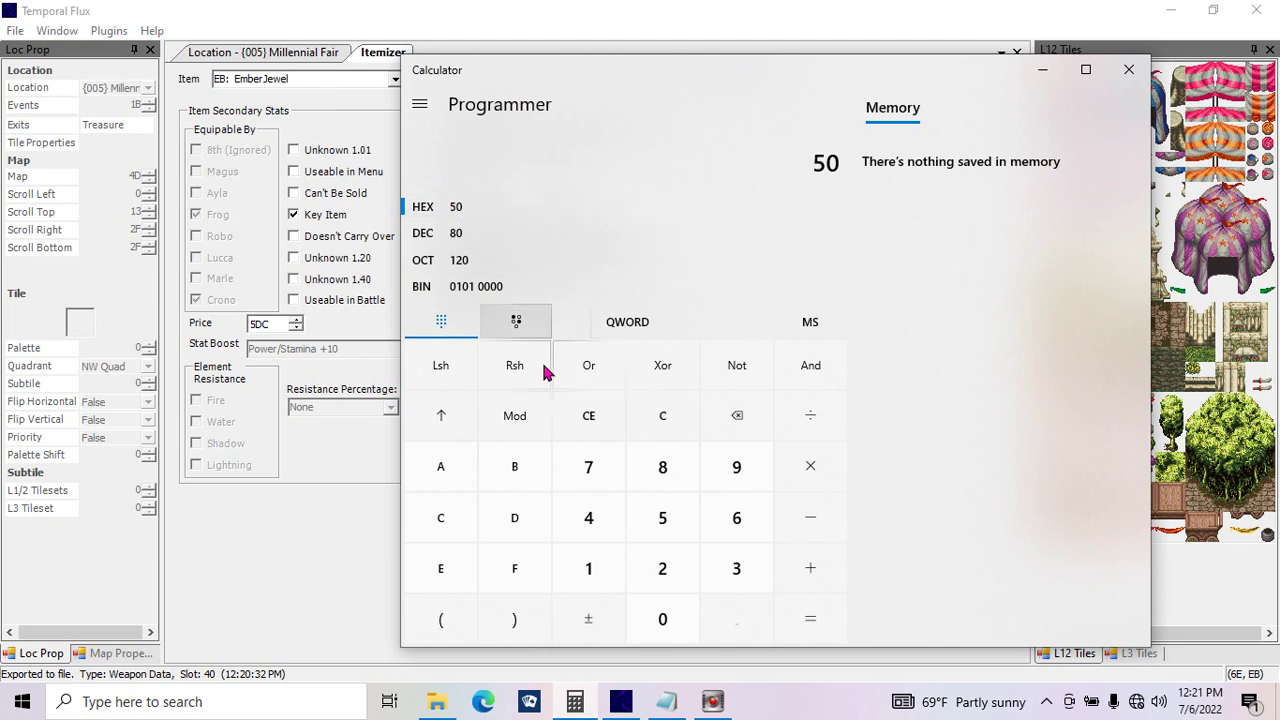
click(434, 243)
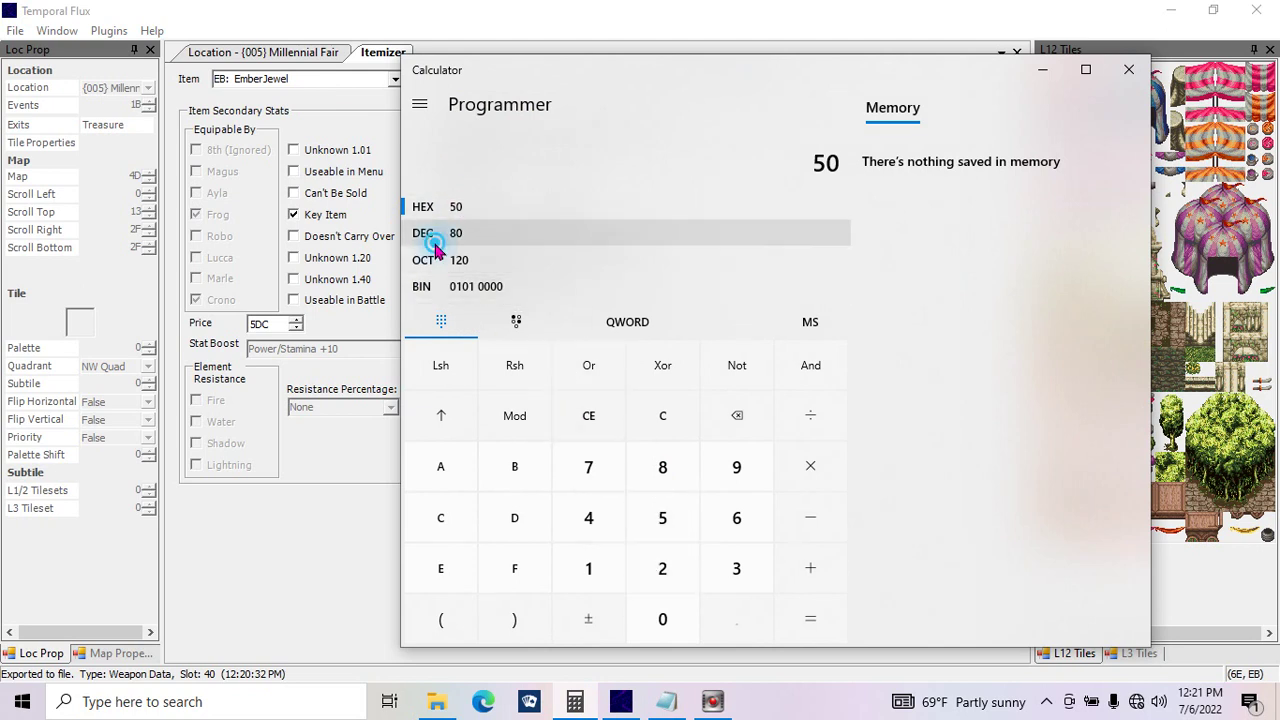
click(663, 514)
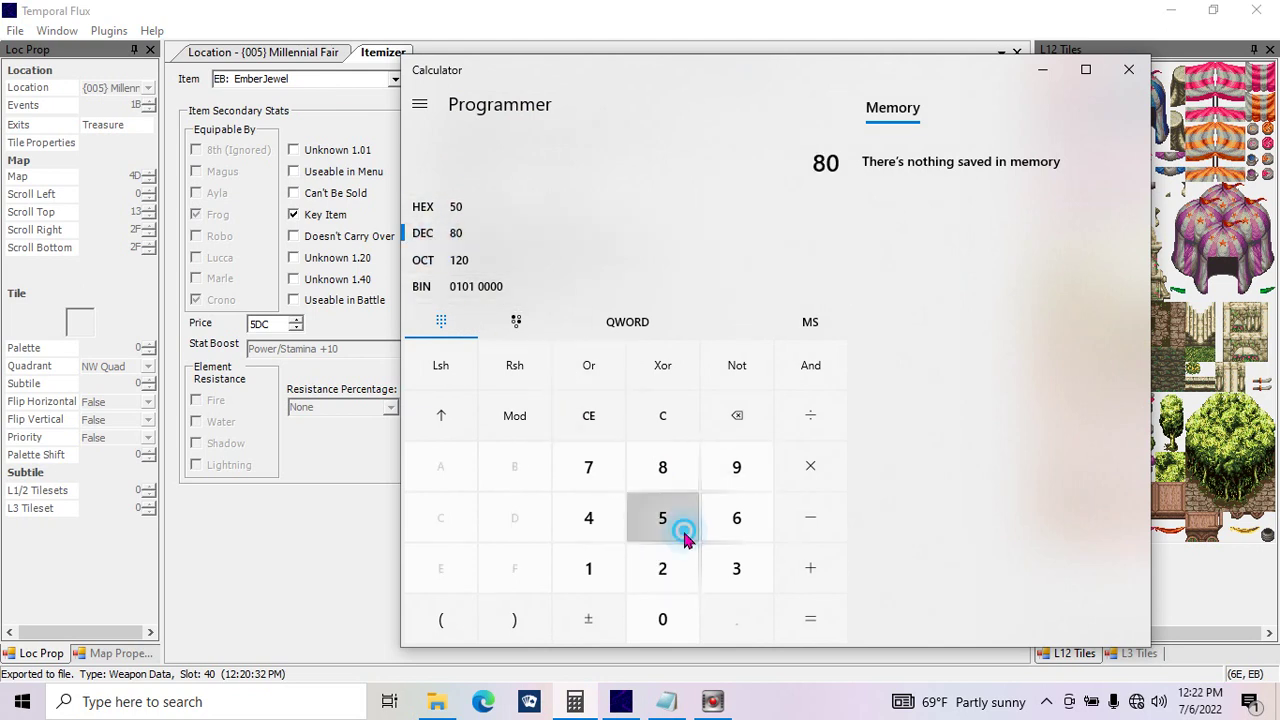
click(677, 611)
click(680, 608)
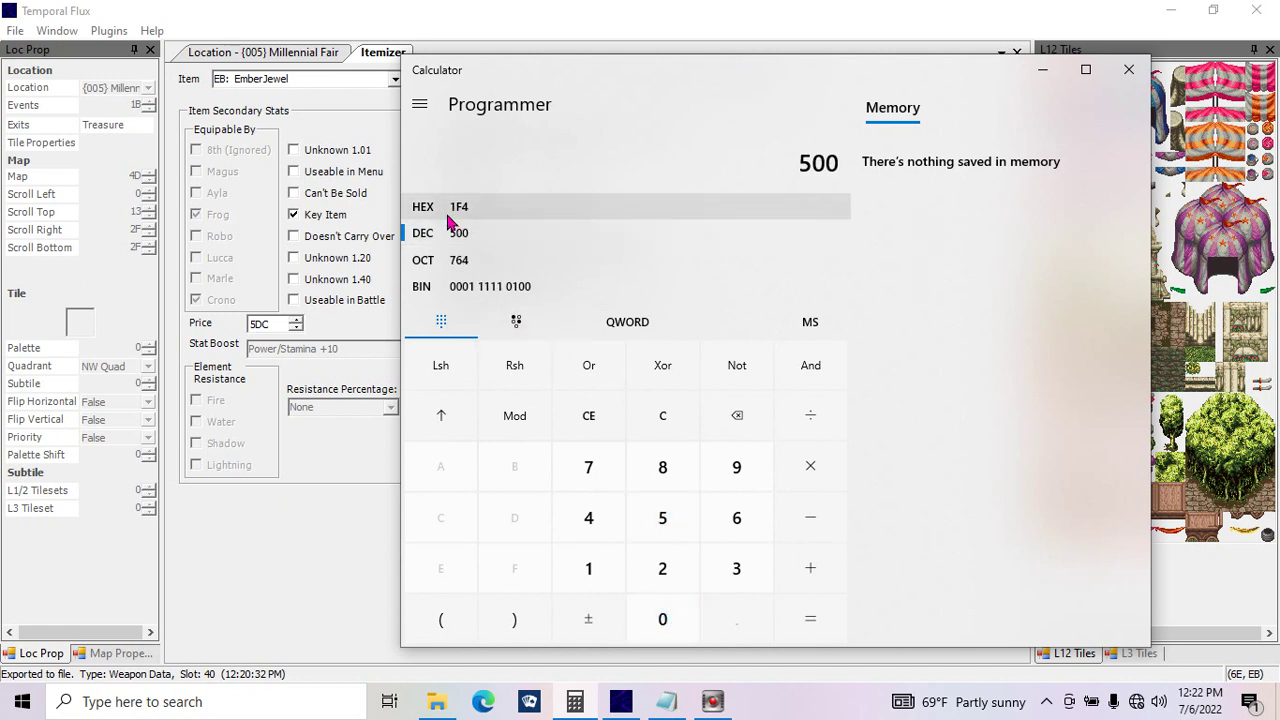
Step: Switch to Temporal Flux, set EmberJewel's Price to hexadecimal 1F4 and save the item
double_click(262, 323)
text(14)
click(257, 324)
text(f4)
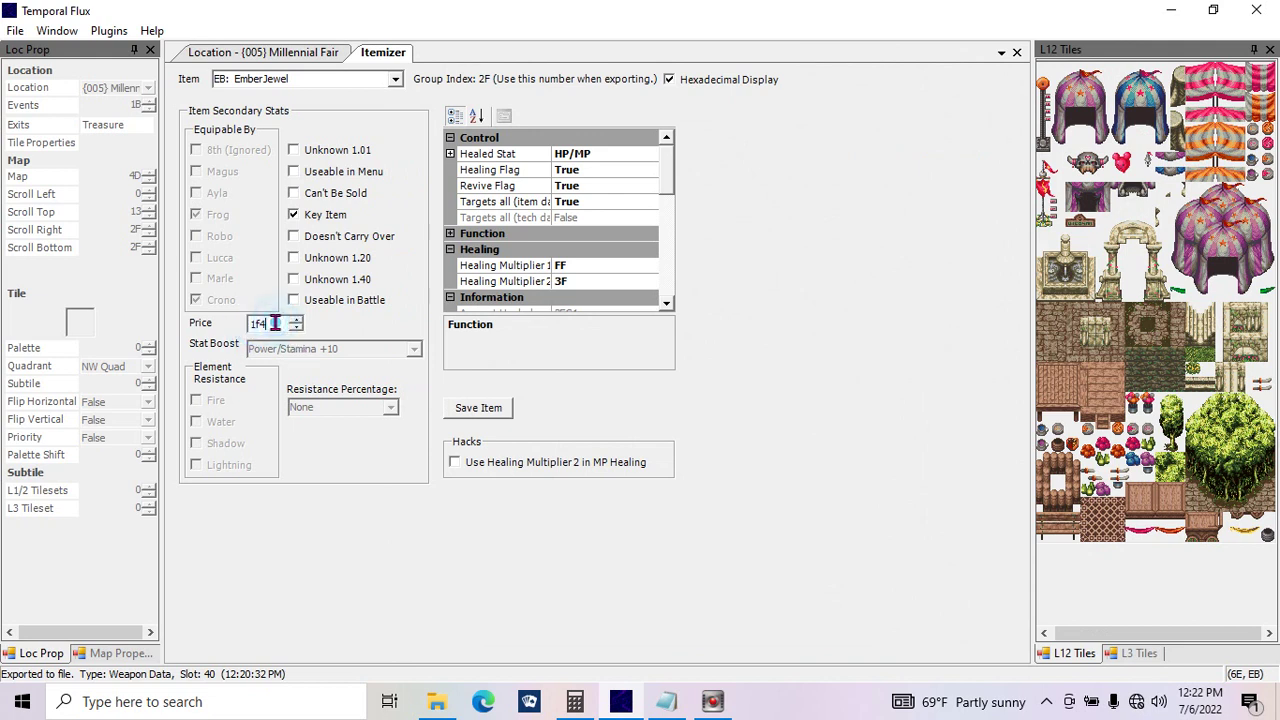
click(330, 216)
click(331, 215)
click(488, 408)
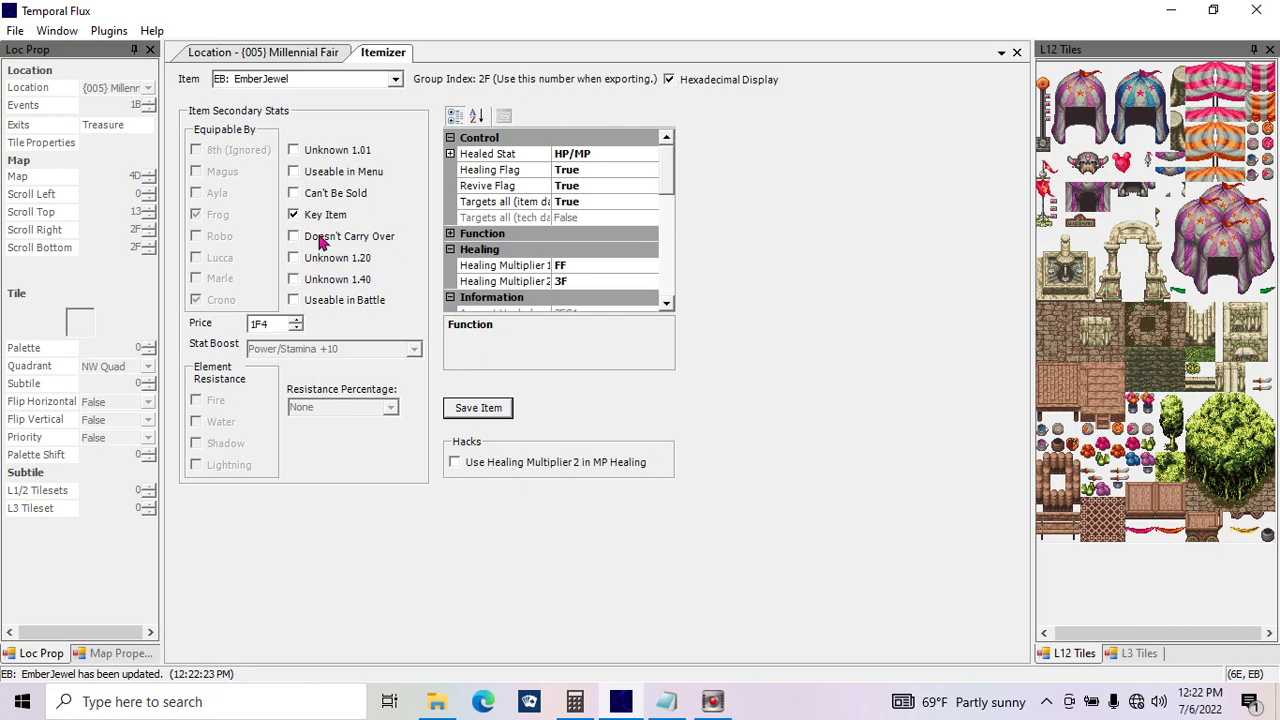
Step: Set Aquamarine's Price to 1F4, turn off its Can't Be Sold flag and save the item
click(464, 158)
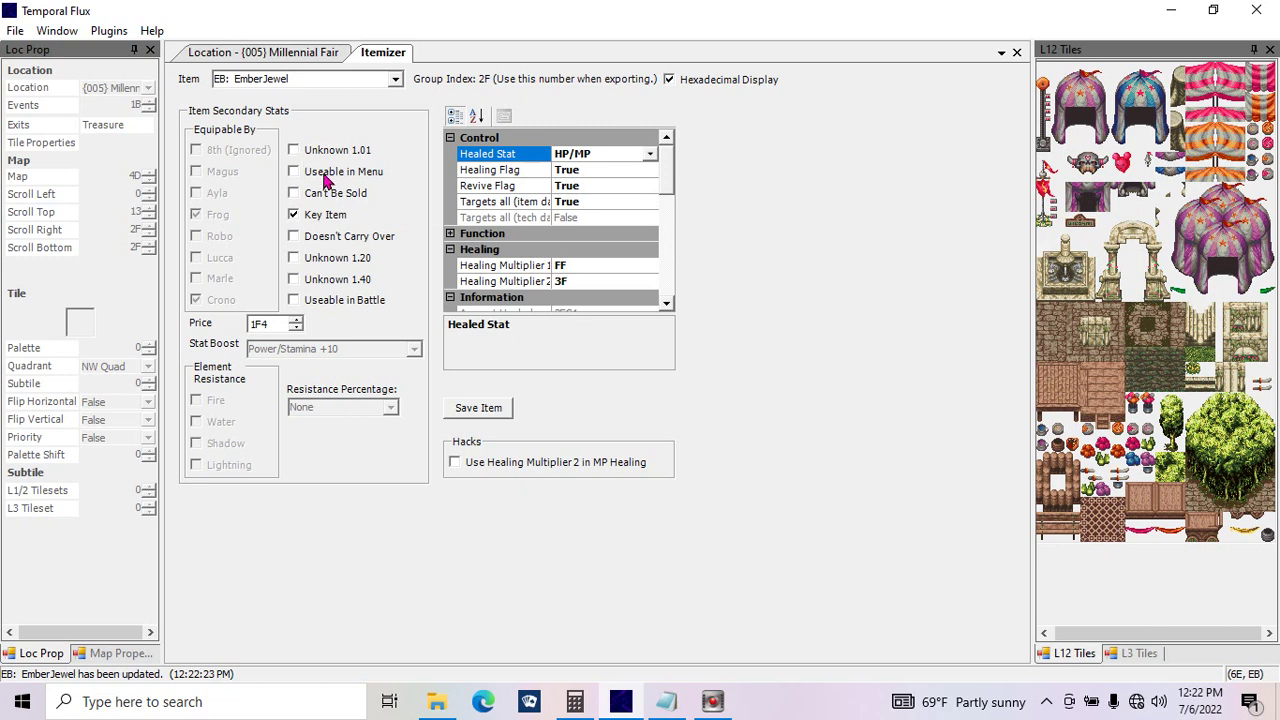
click(397, 80)
click(397, 80)
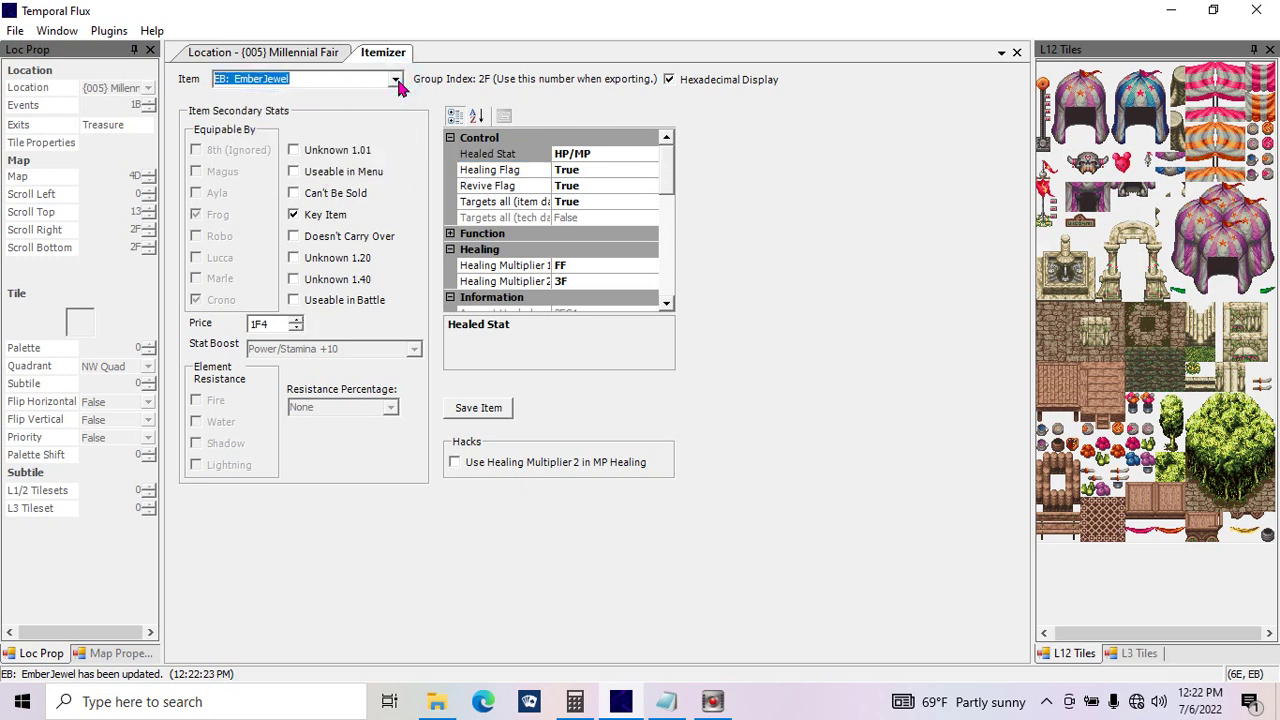
key(Down)
key(Up)
key(Down)
click(262, 322)
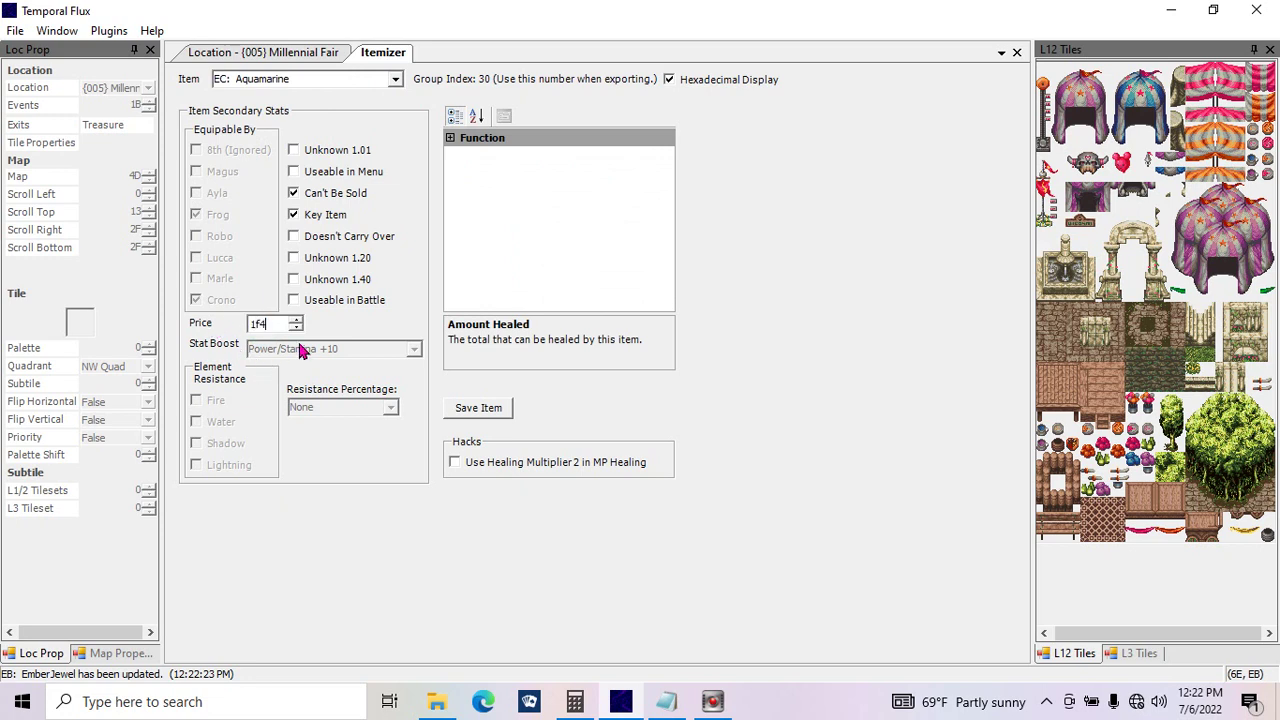
click(320, 198)
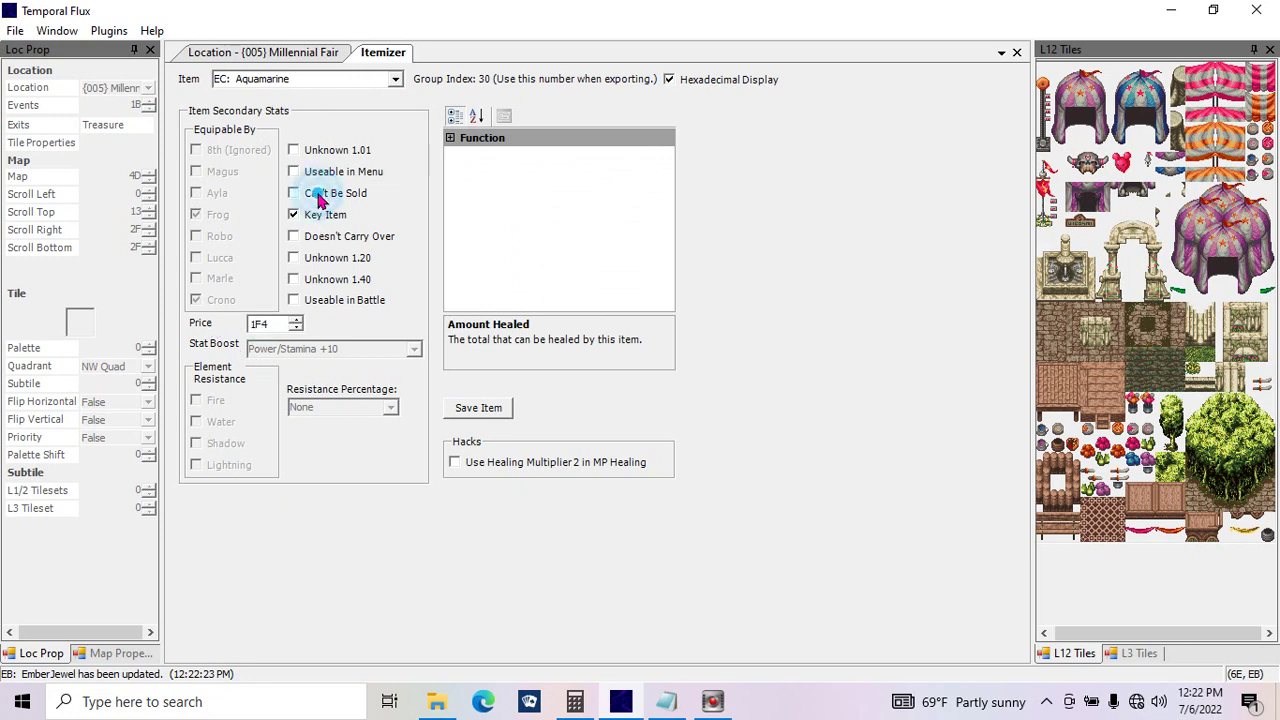
click(478, 410)
Step: Load GlintStone, set its Price to 1F4 and save the item
click(393, 80)
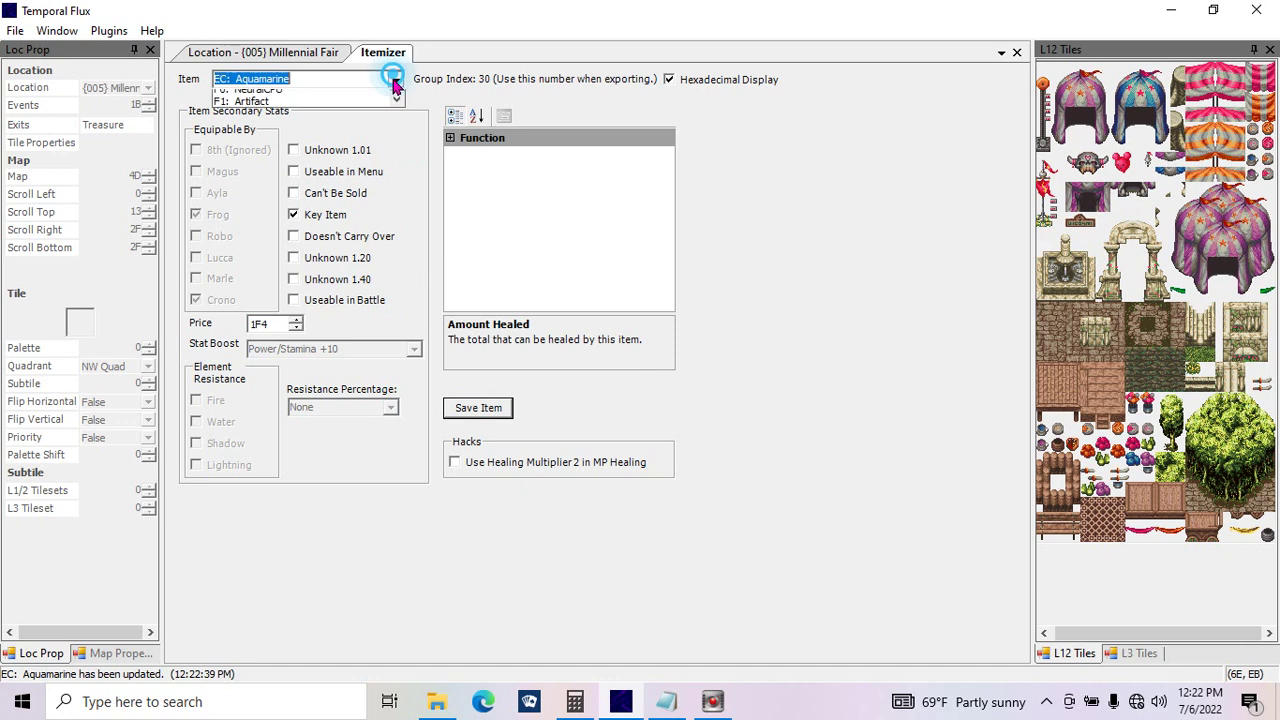
click(337, 131)
double_click(276, 322)
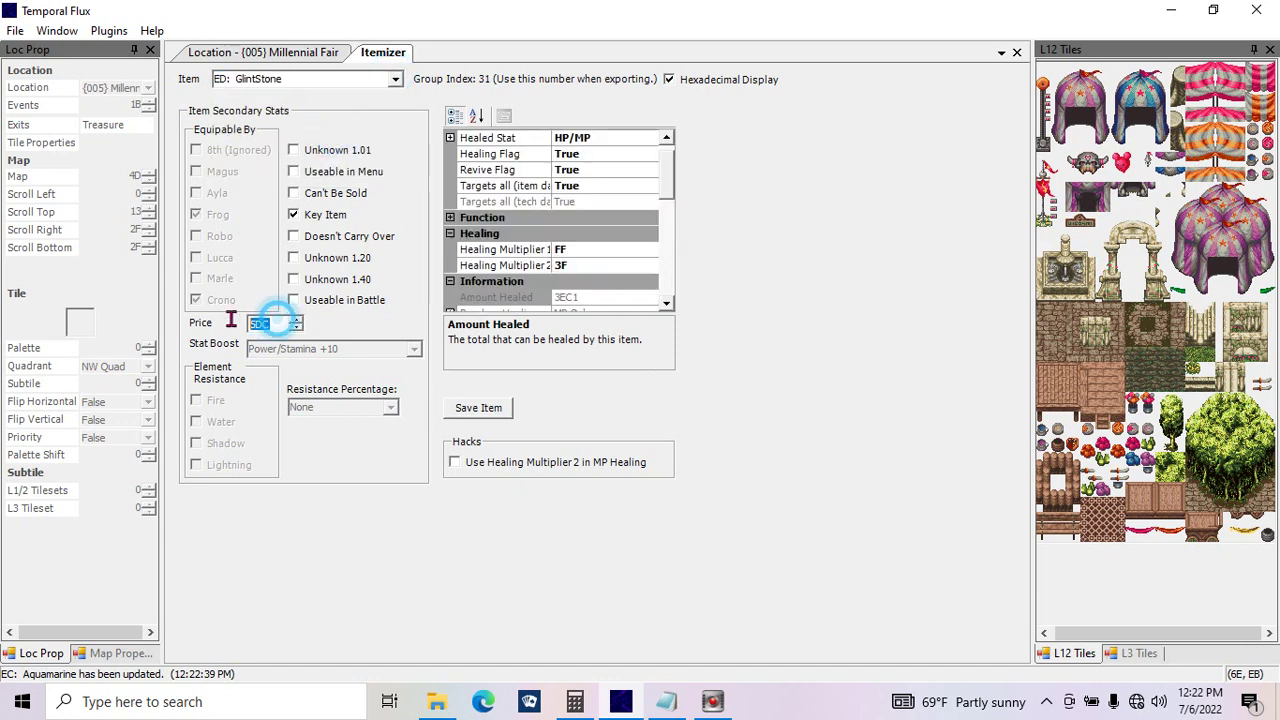
text(1f4)
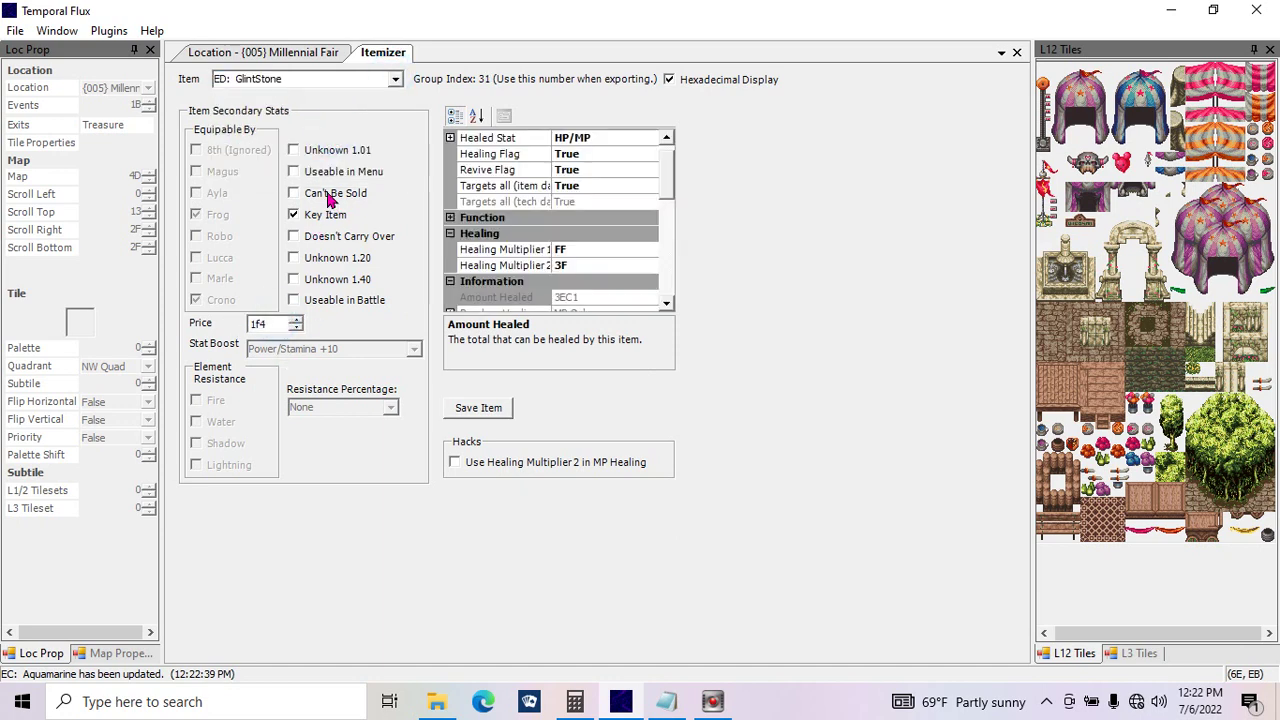
click(488, 410)
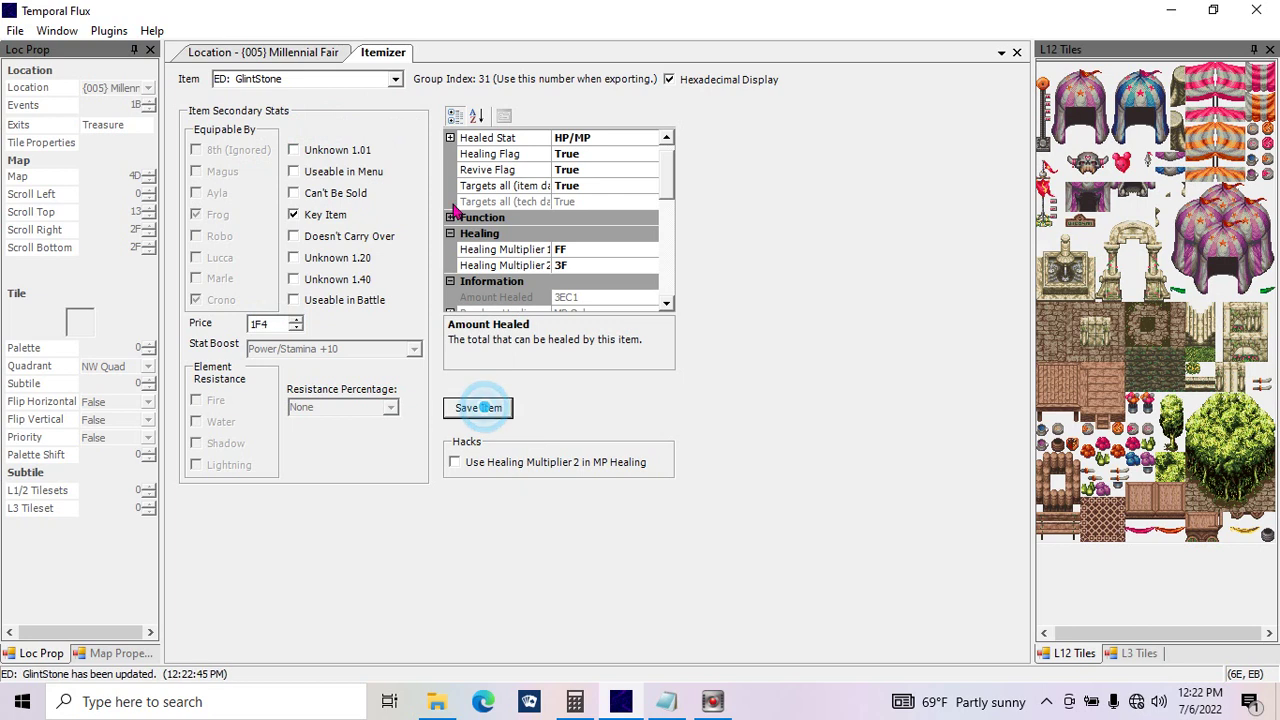
Step: Load ShadowGem, set its Price to 1F4 and save the item
click(396, 80)
click(325, 146)
click(259, 322)
text(1f4)
click(478, 408)
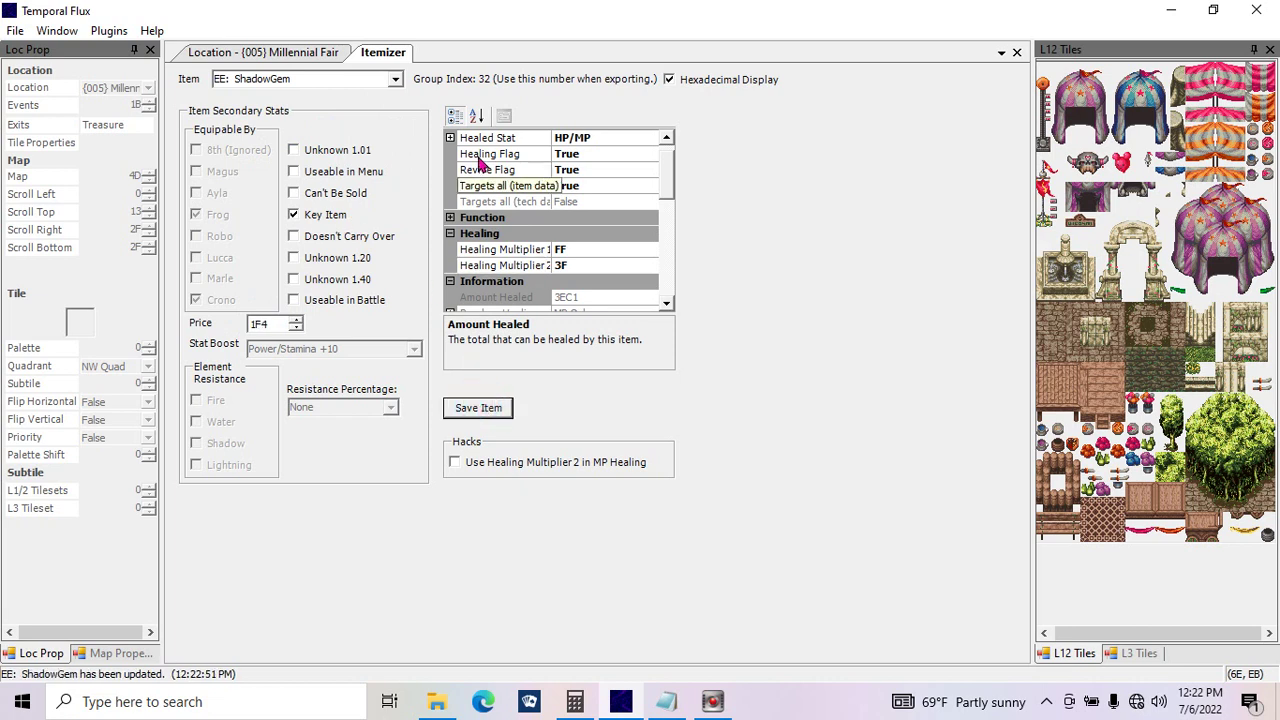
Step: Load CompuPartz and turn off its Can't Be Sold flag
click(395, 79)
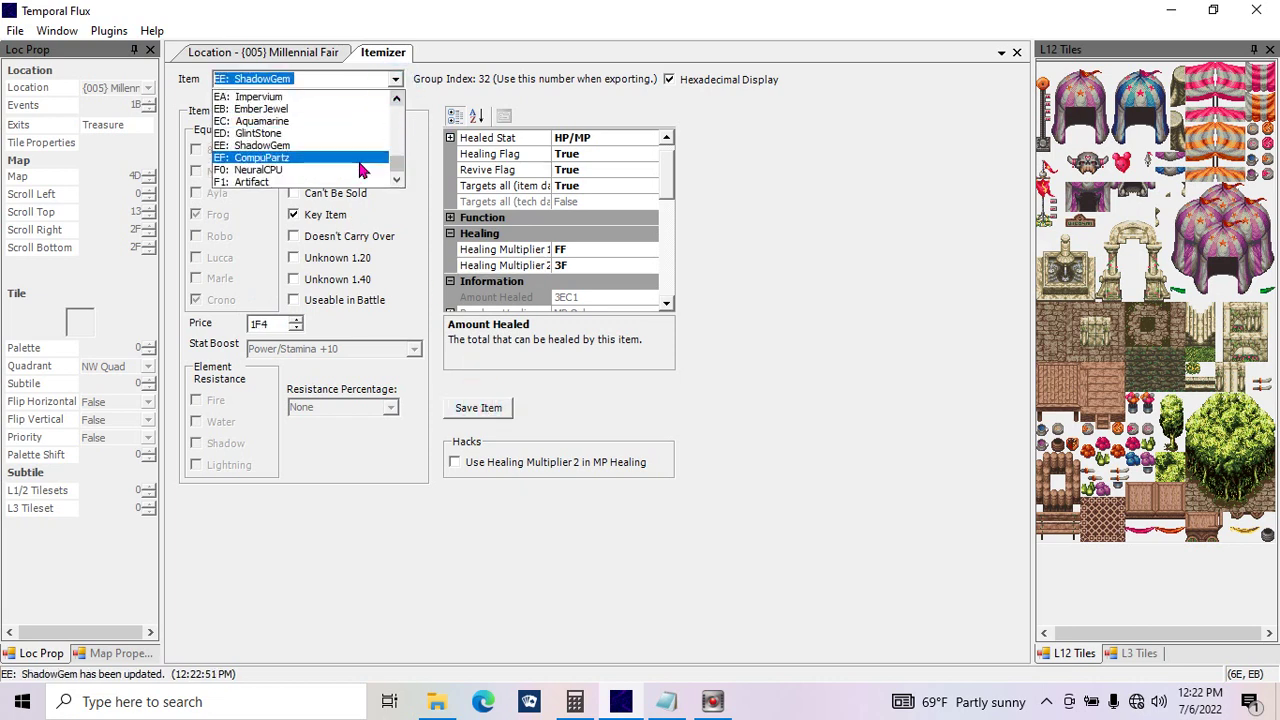
click(320, 158)
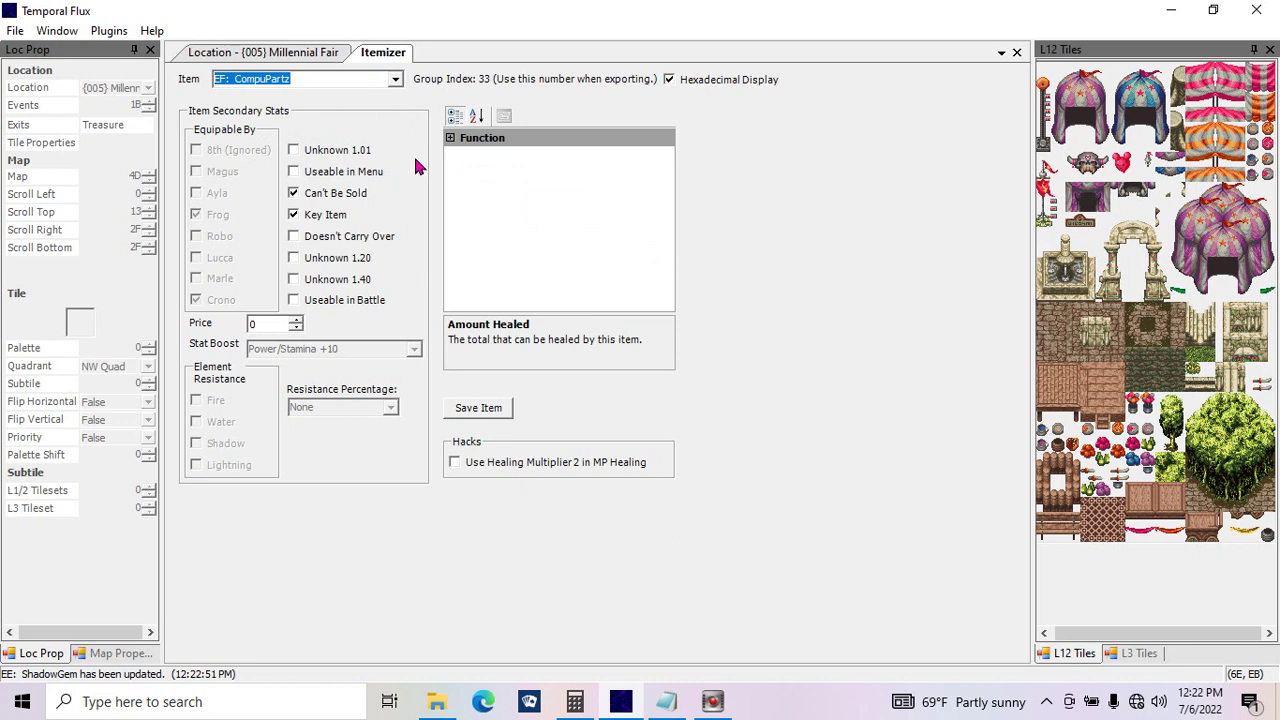
click(340, 193)
double_click(275, 322)
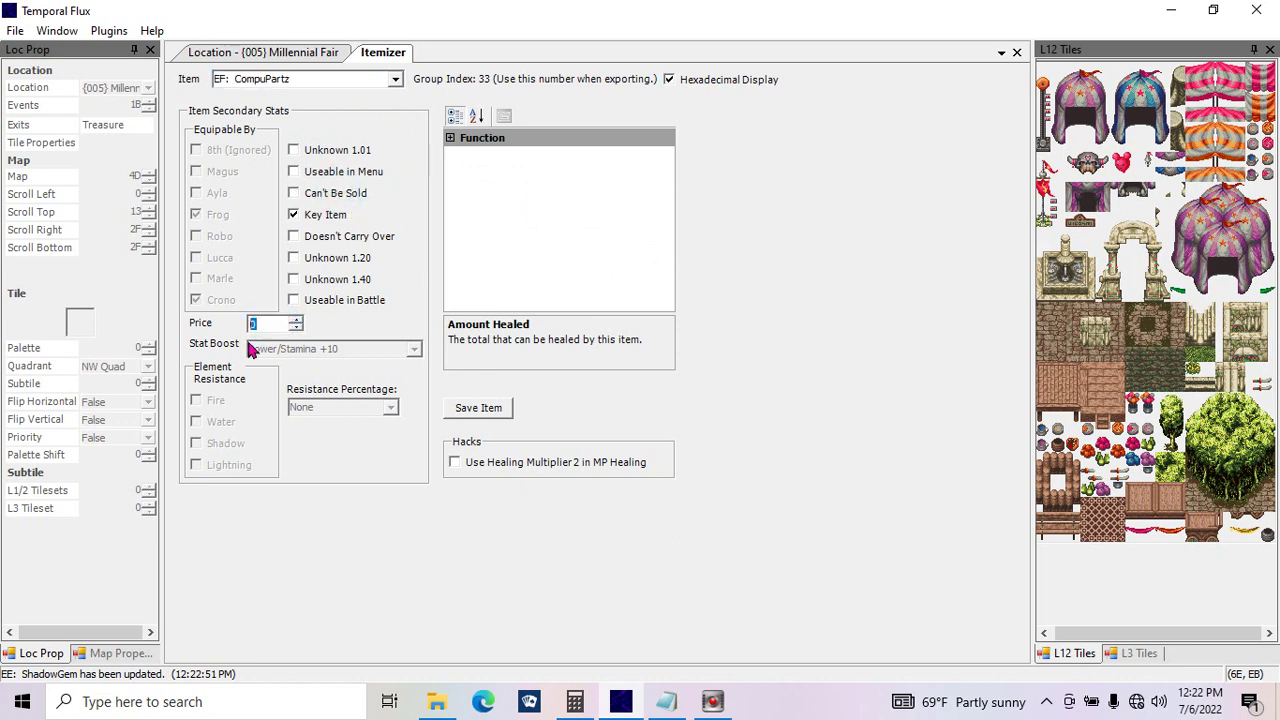
Step: Switch to Calculator and convert decimal 50 to hexadecimal
click(575, 701)
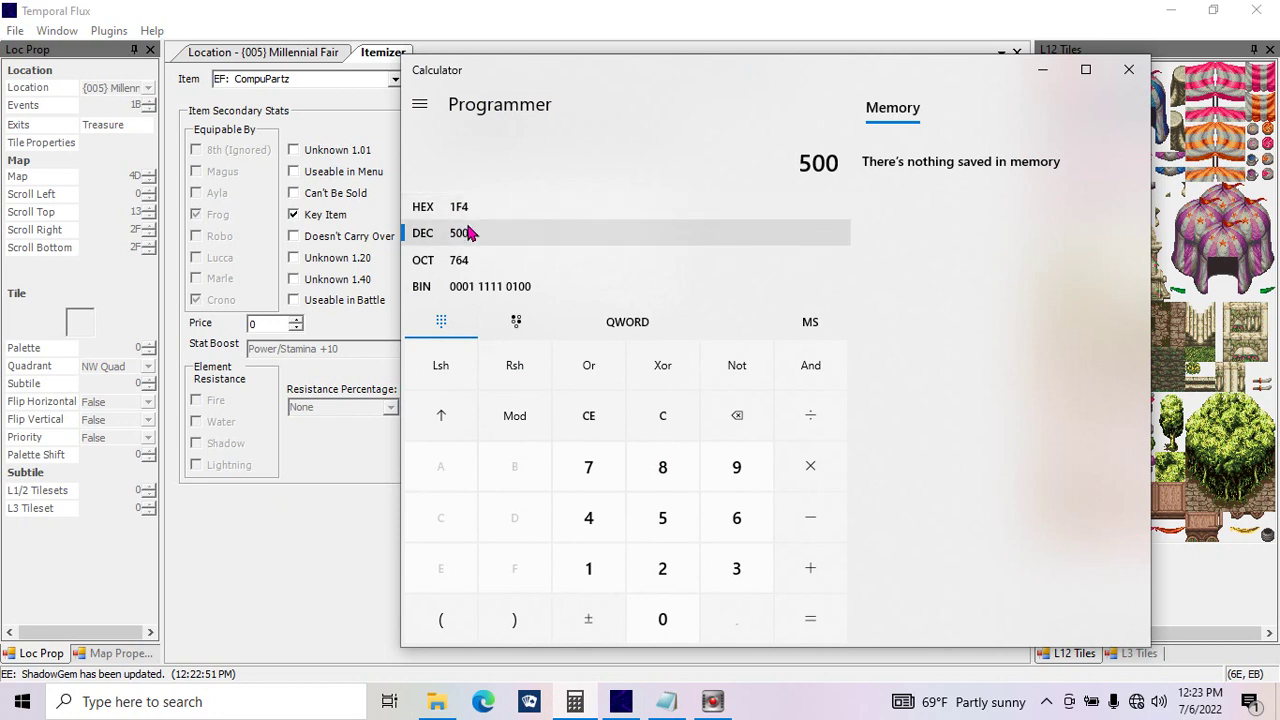
text(50)
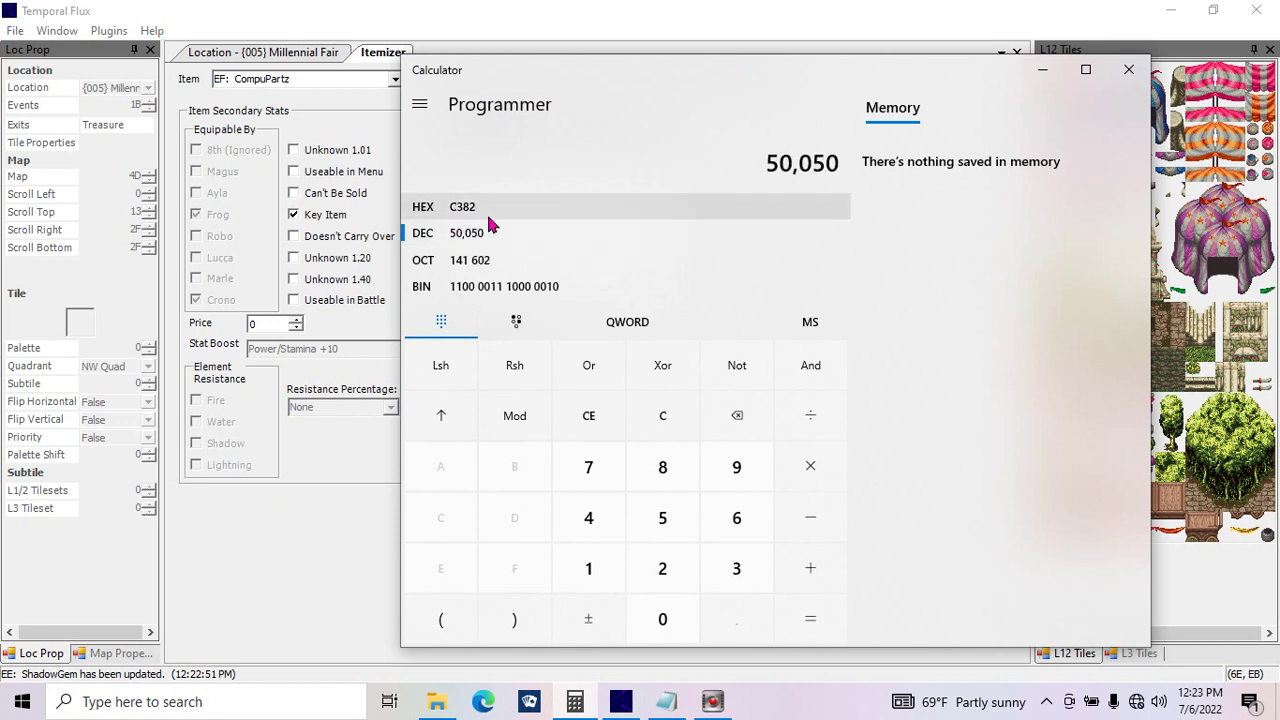
click(672, 428)
text(50)
Step: Switch to Temporal Flux, set CompuPartz's Price to hexadecimal 32 and save the item
click(392, 18)
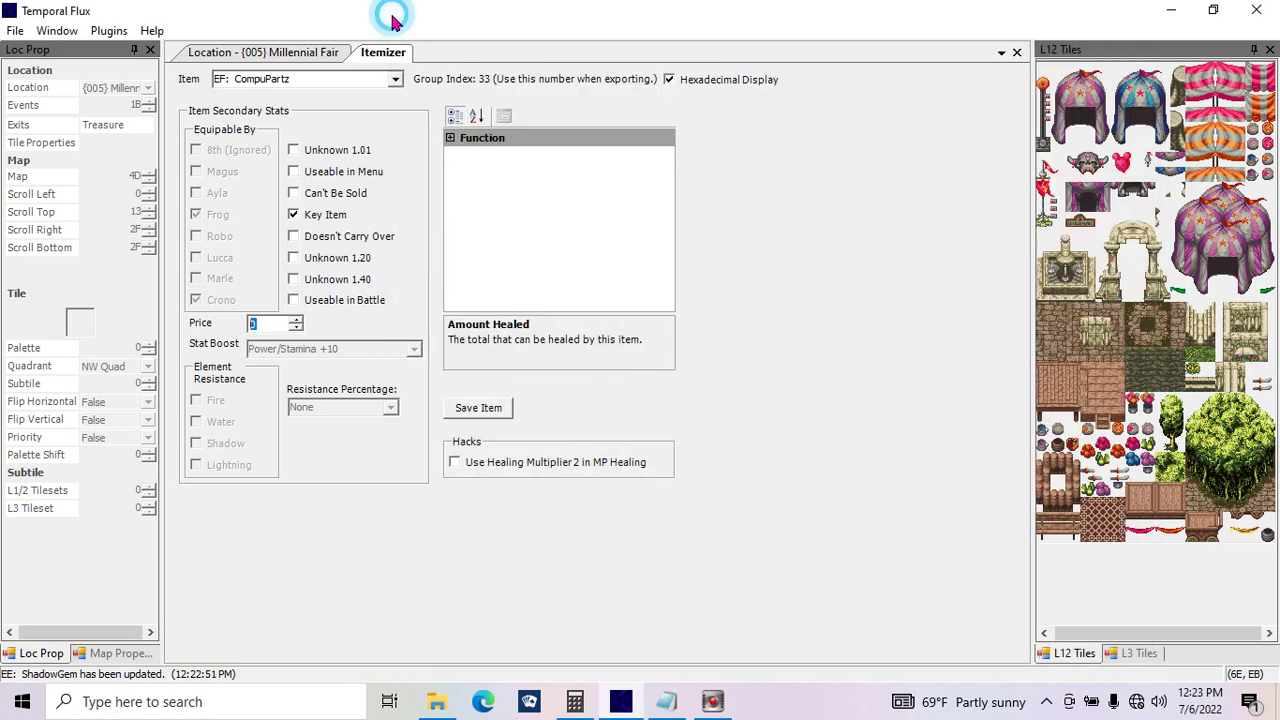
text(32)
click(459, 408)
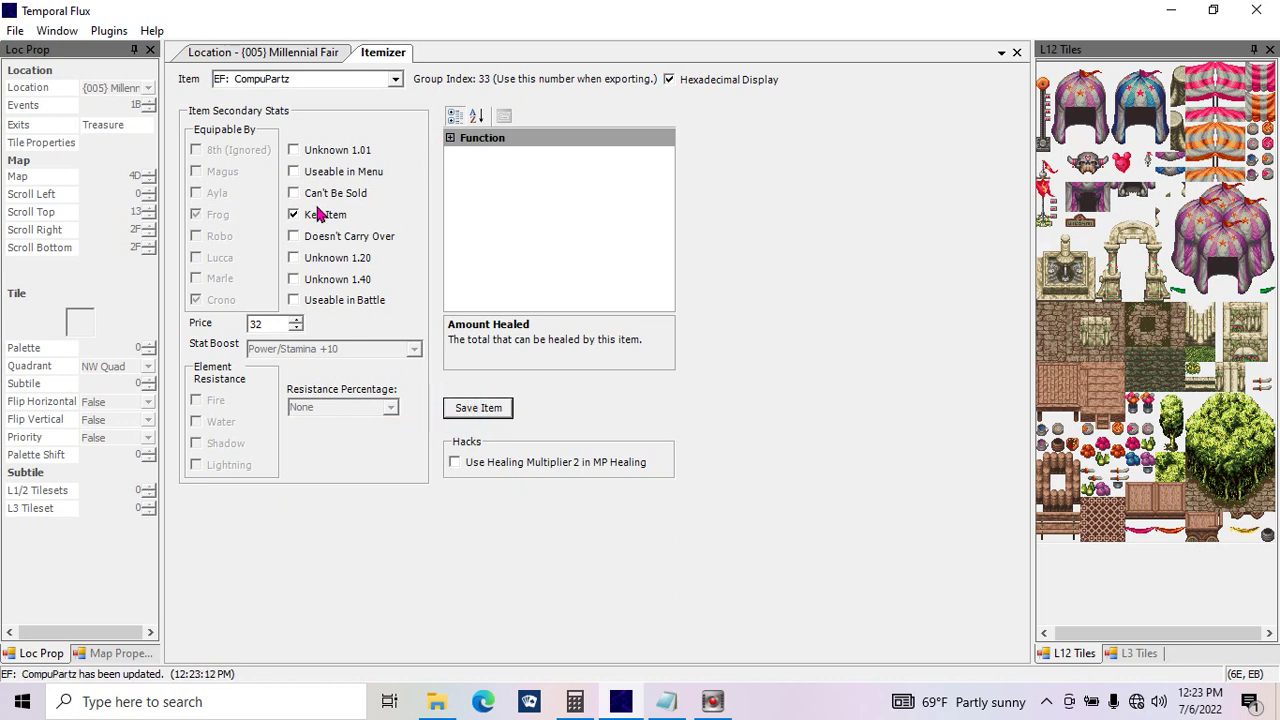
Step: Load NeuralCPU and turn off its Can't Be Sold flag
click(395, 80)
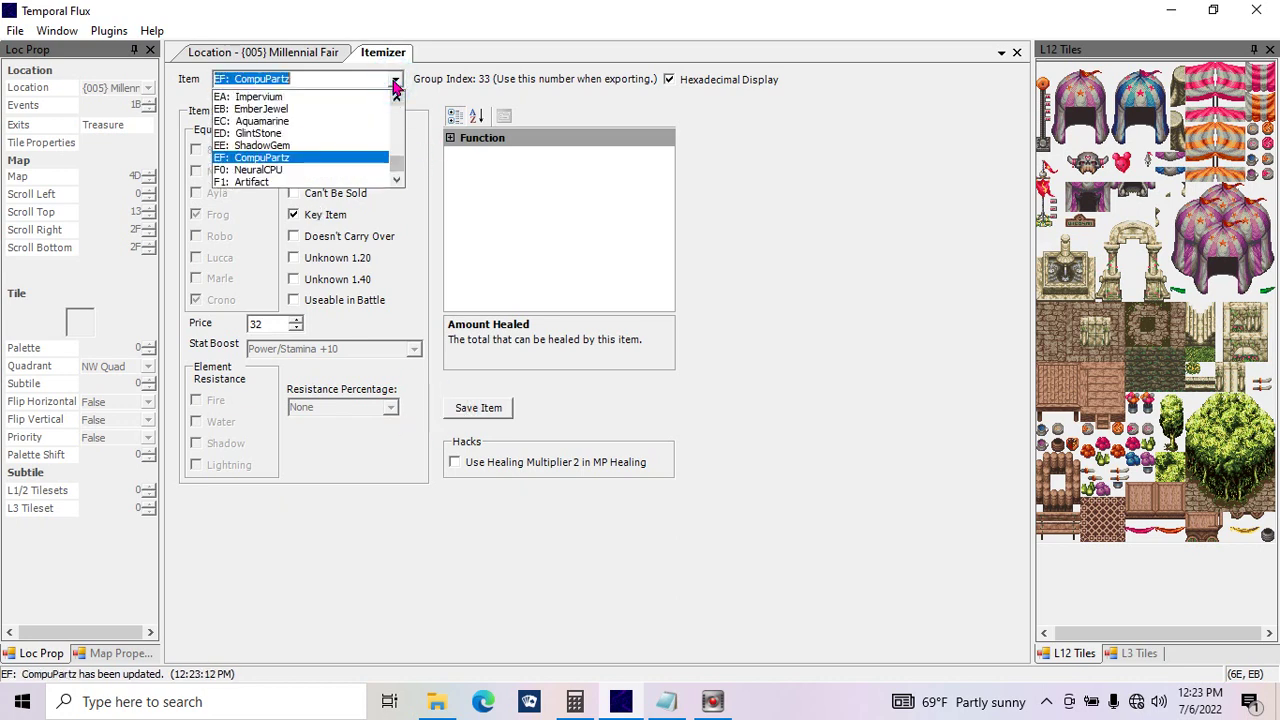
click(323, 169)
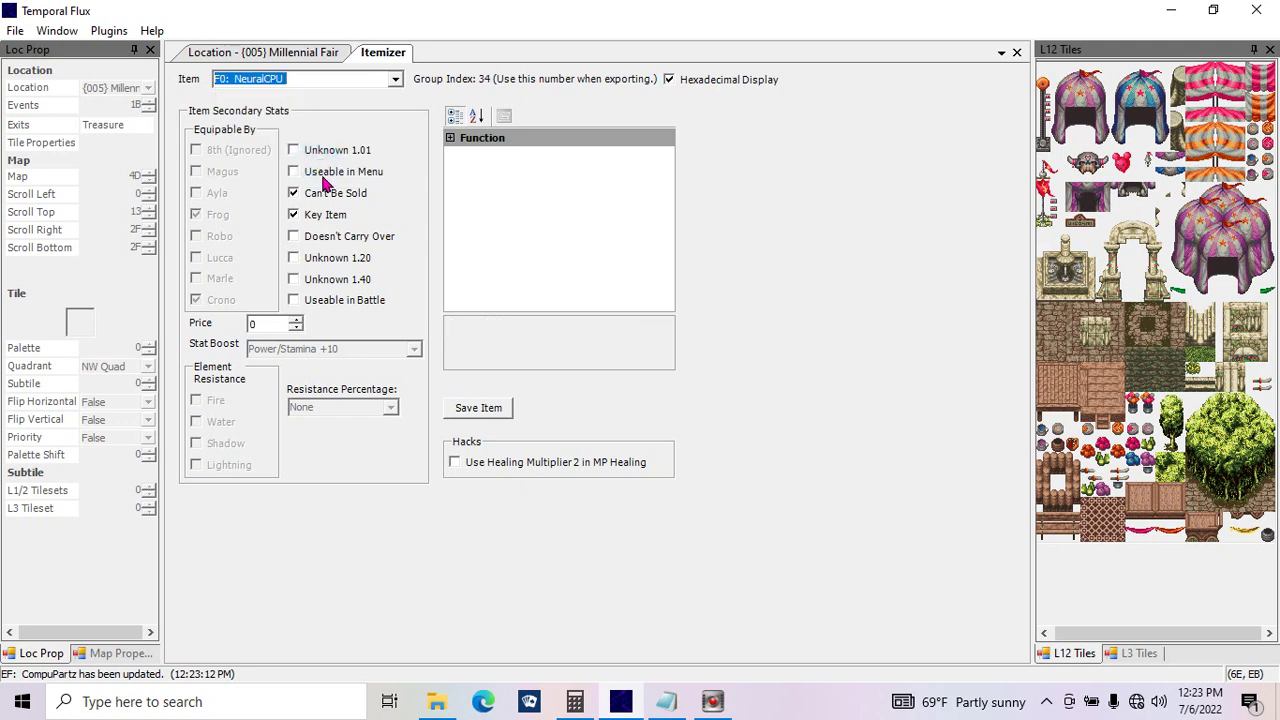
click(328, 193)
click(252, 323)
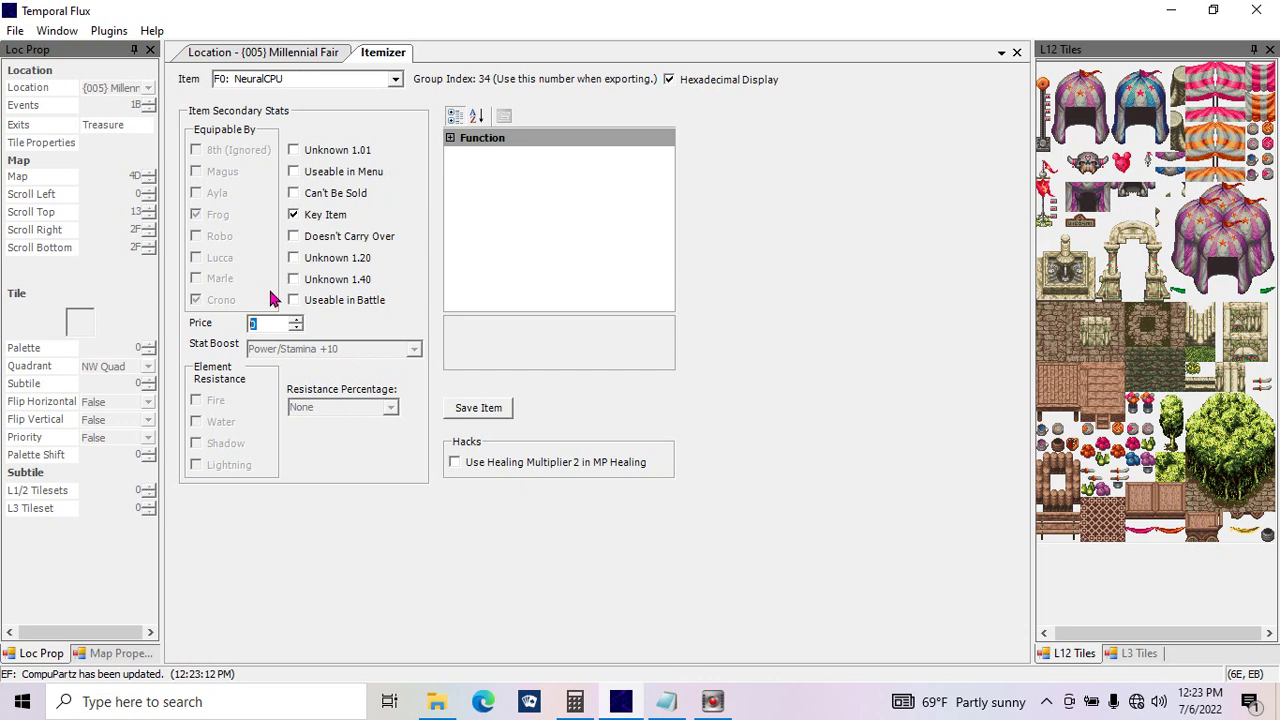
Step: Switch to Calculator and convert decimal 3000 to hexadecimal
click(575, 701)
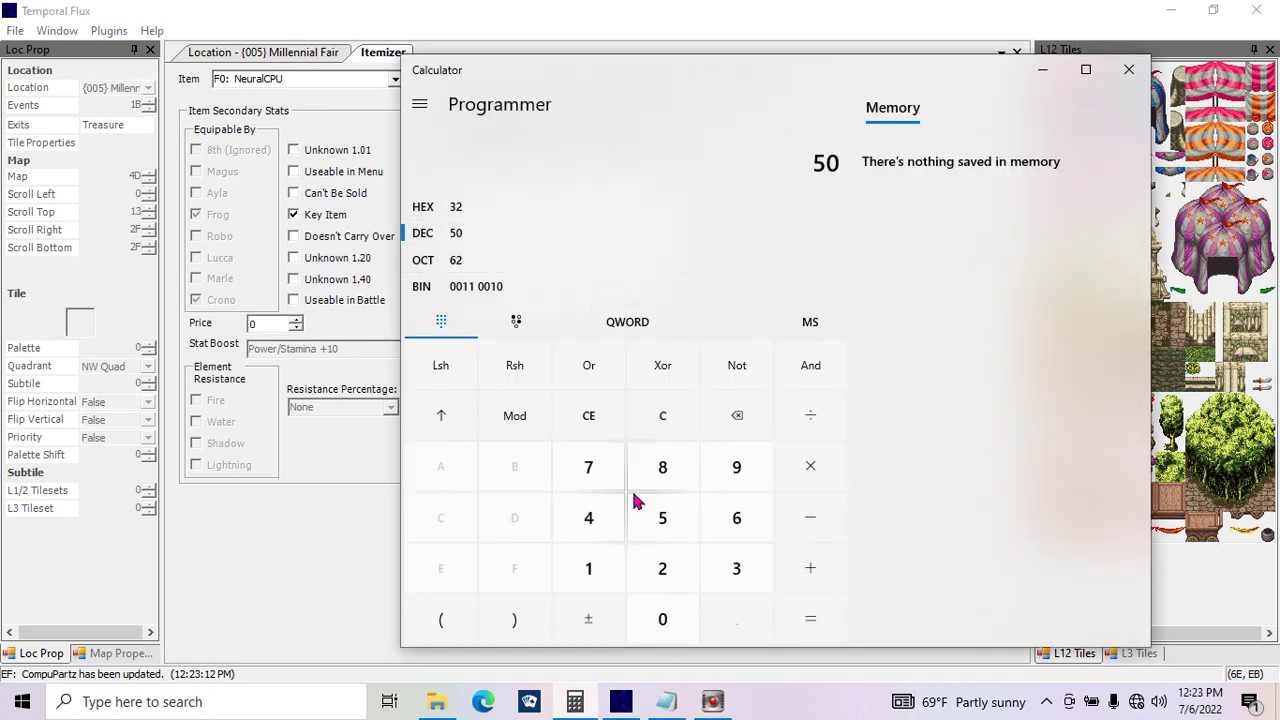
click(662, 413)
click(737, 590)
click(662, 618)
click(662, 618)
click(662, 618)
Step: Switch to Temporal Flux, set NeuralCPU's Price to BB8 and save the item
double_click(263, 323)
text(bb8)
click(480, 410)
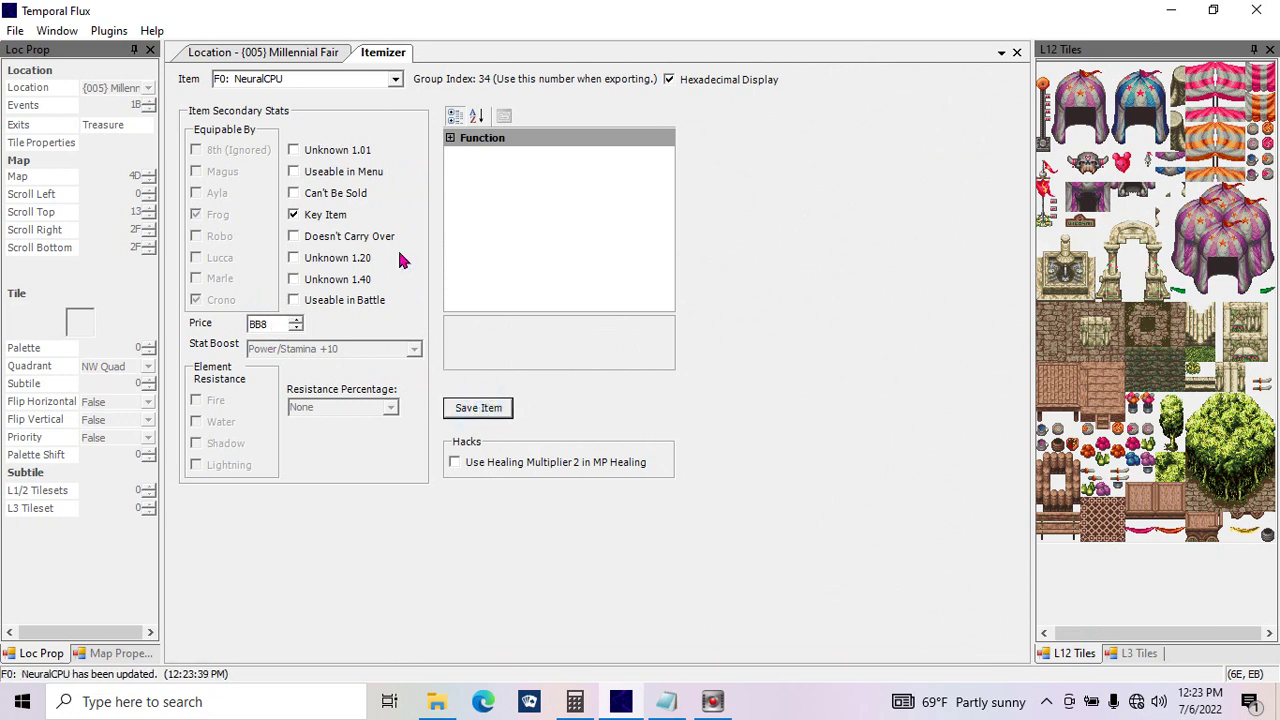
Step: Load the Artifact item, switch to Calculator and convert decimal 12000 to hexadecimal
click(397, 81)
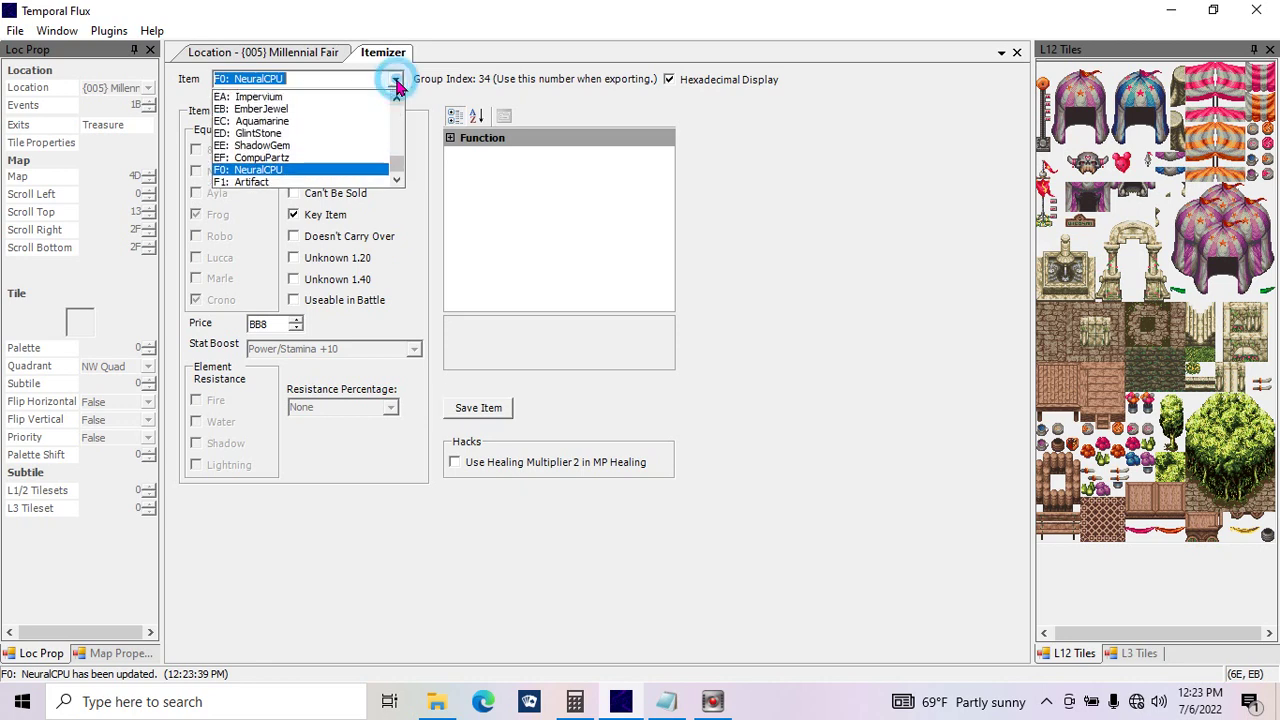
click(310, 178)
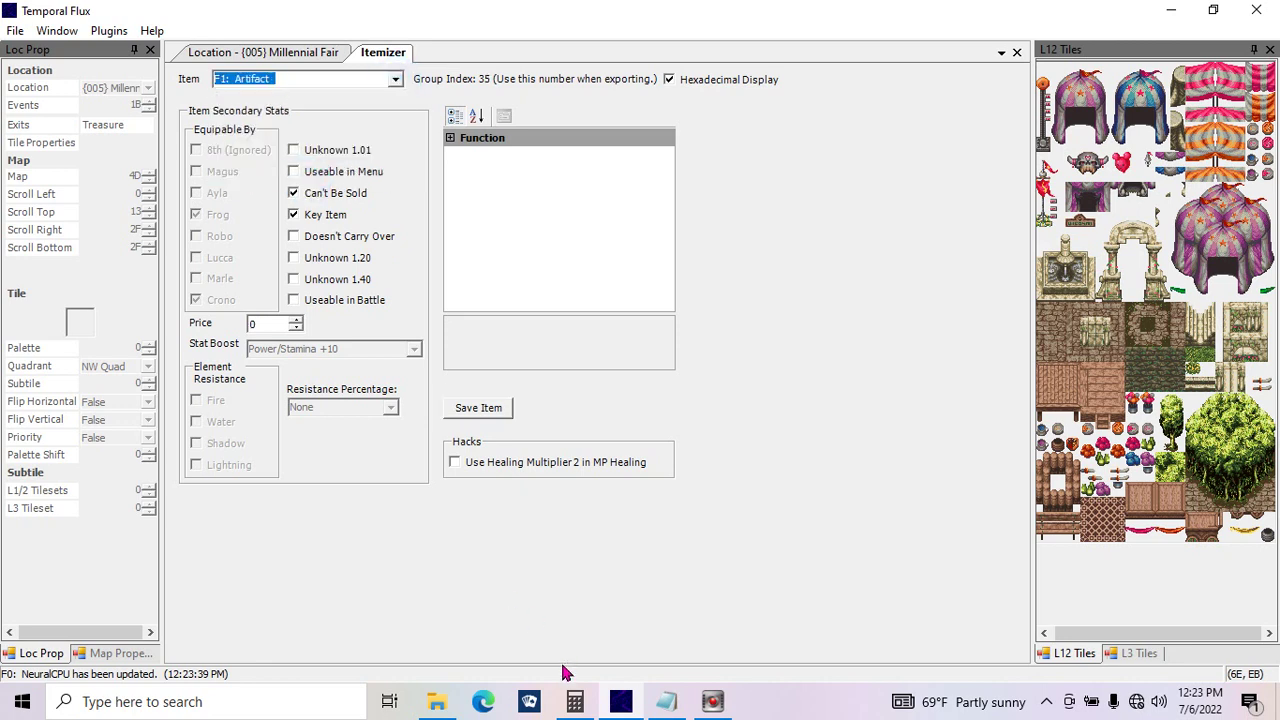
click(575, 701)
click(634, 412)
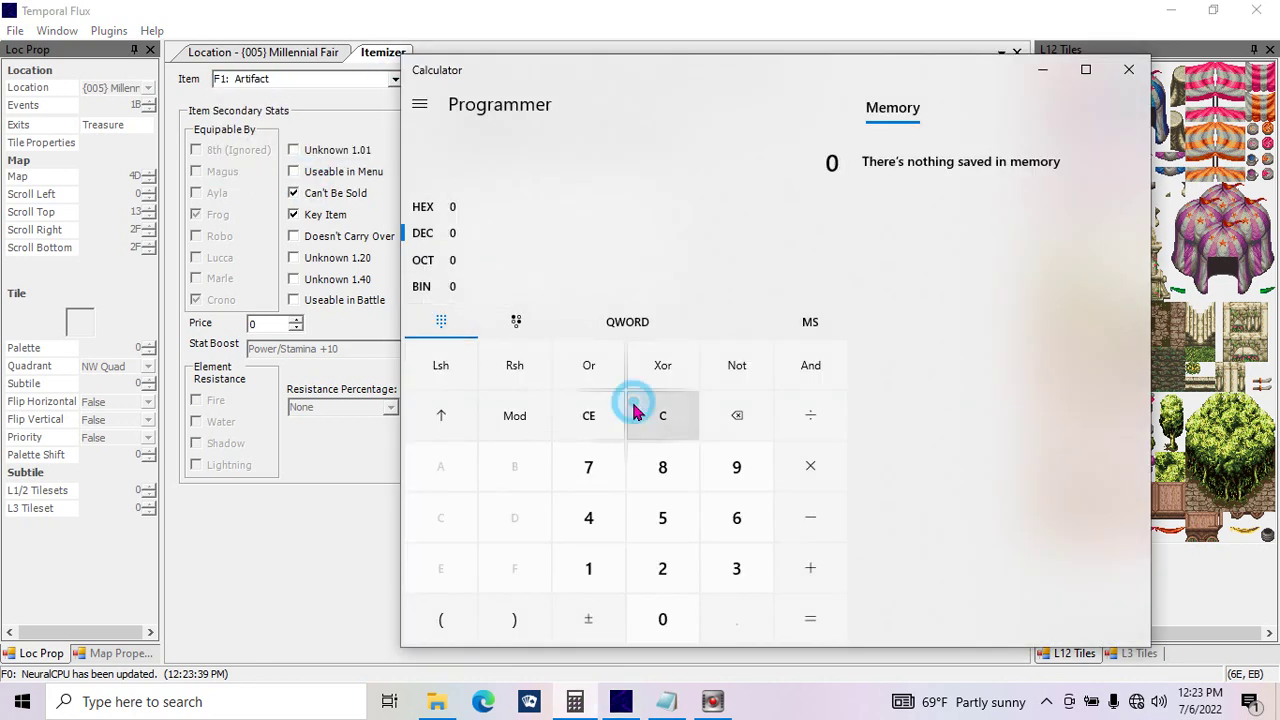
click(605, 563)
click(645, 573)
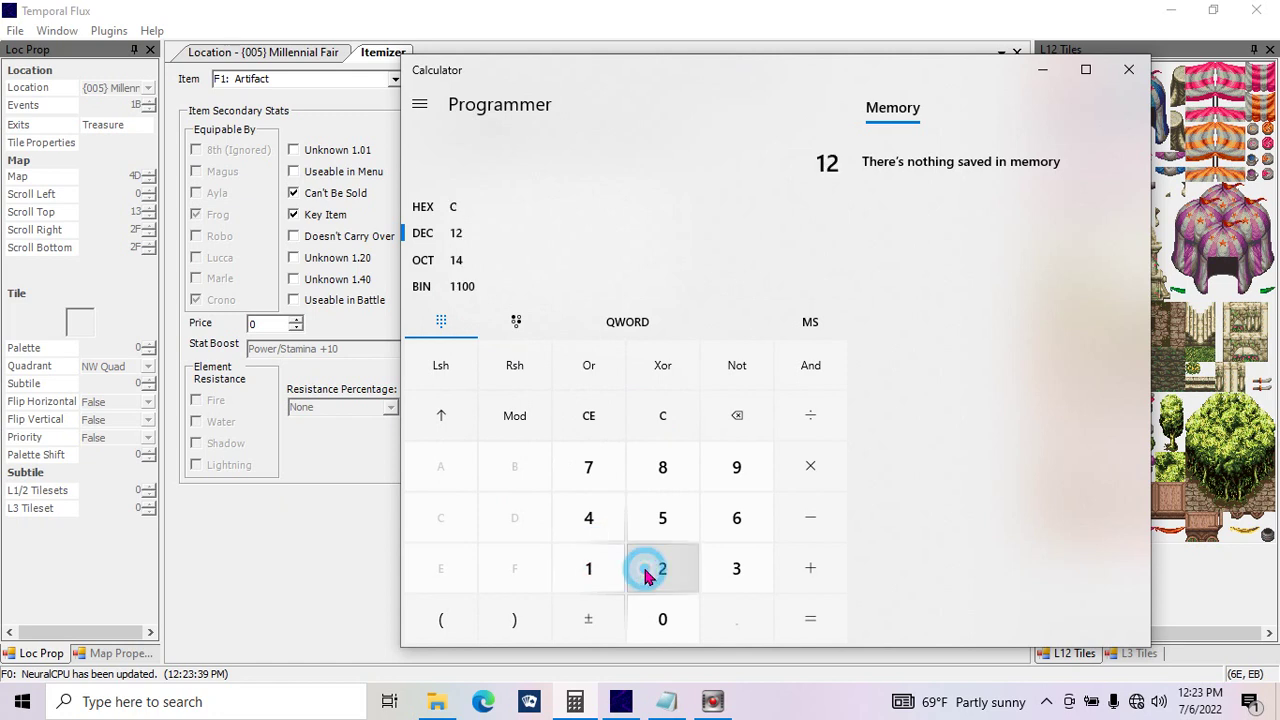
click(657, 614)
click(657, 614)
click(657, 614)
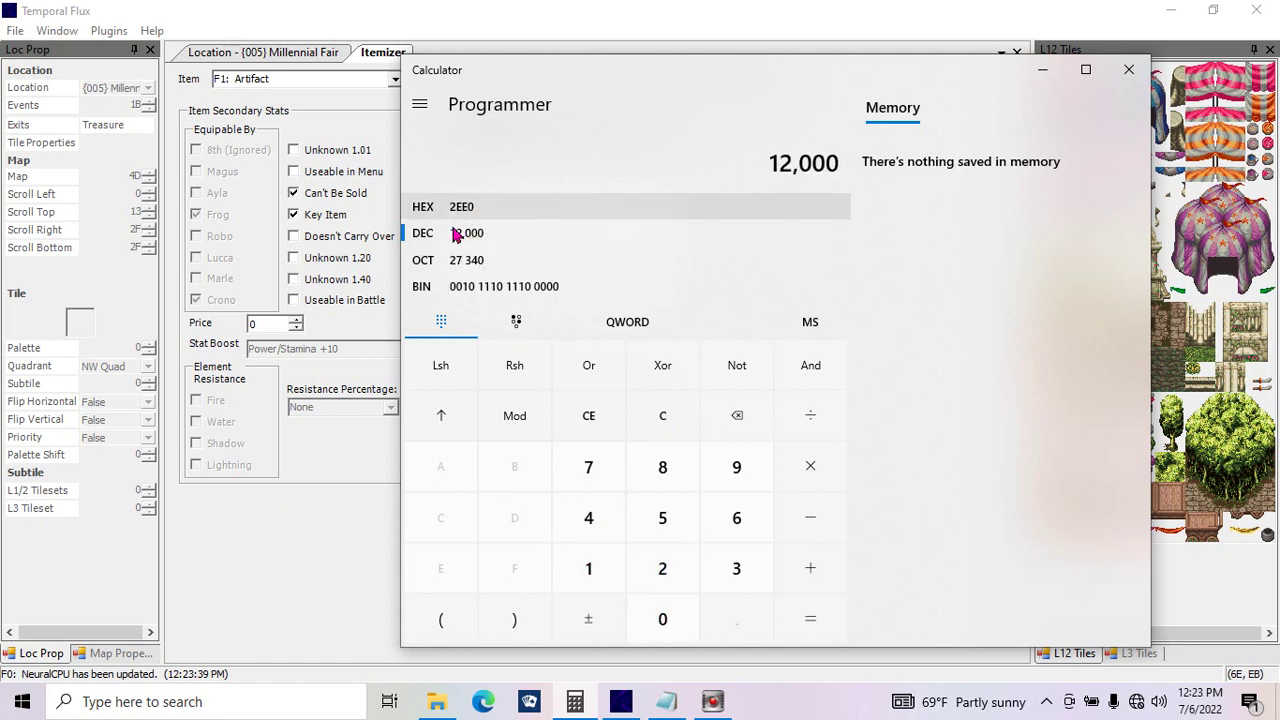
Step: Switch to Temporal Flux, set Artifact's Price to 2EE0, turn off its Can't Be Sold flag and save the item
click(271, 322)
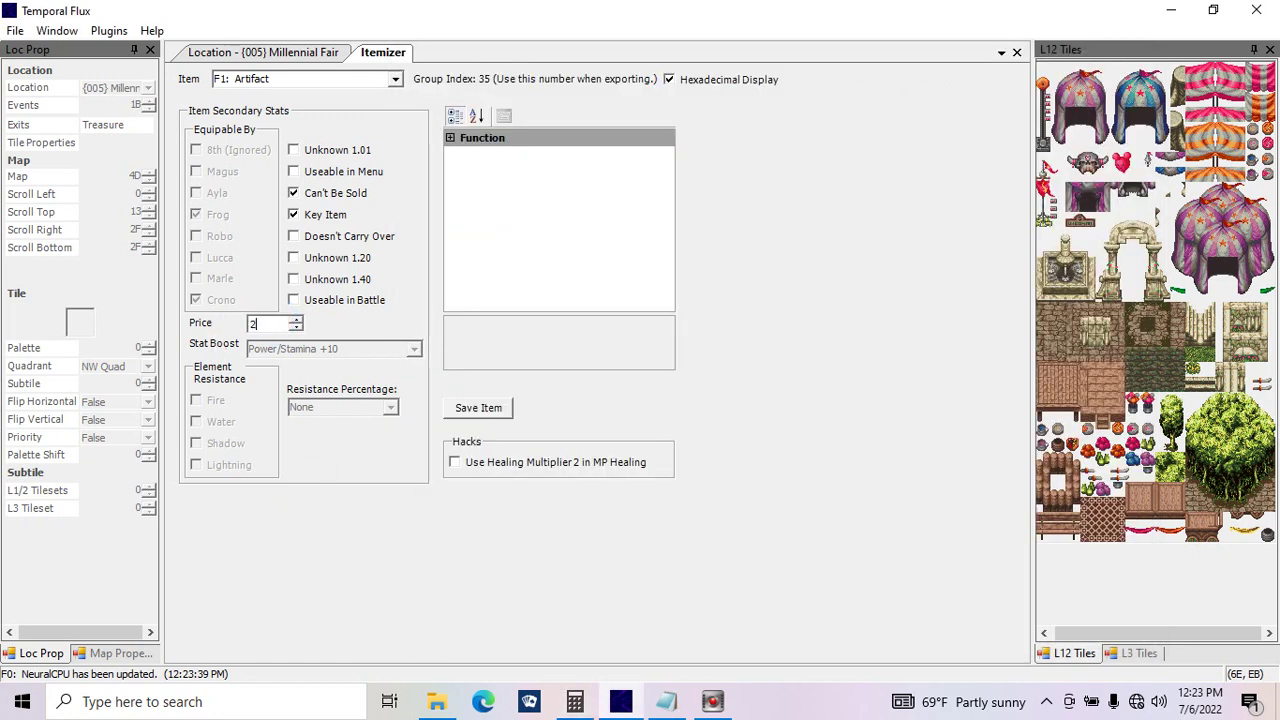
click(330, 200)
click(491, 408)
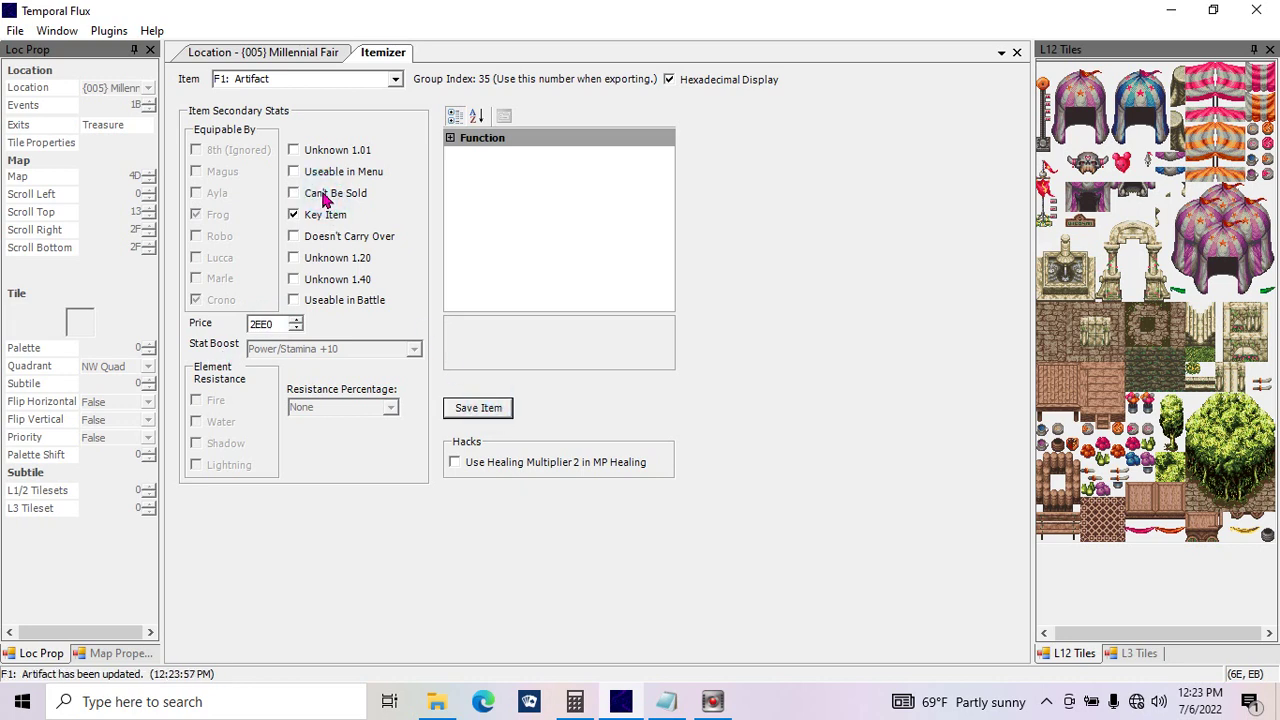
Step: Review the prices and flags of the key items between EmberJewel and Artifact
click(396, 79)
click(396, 79)
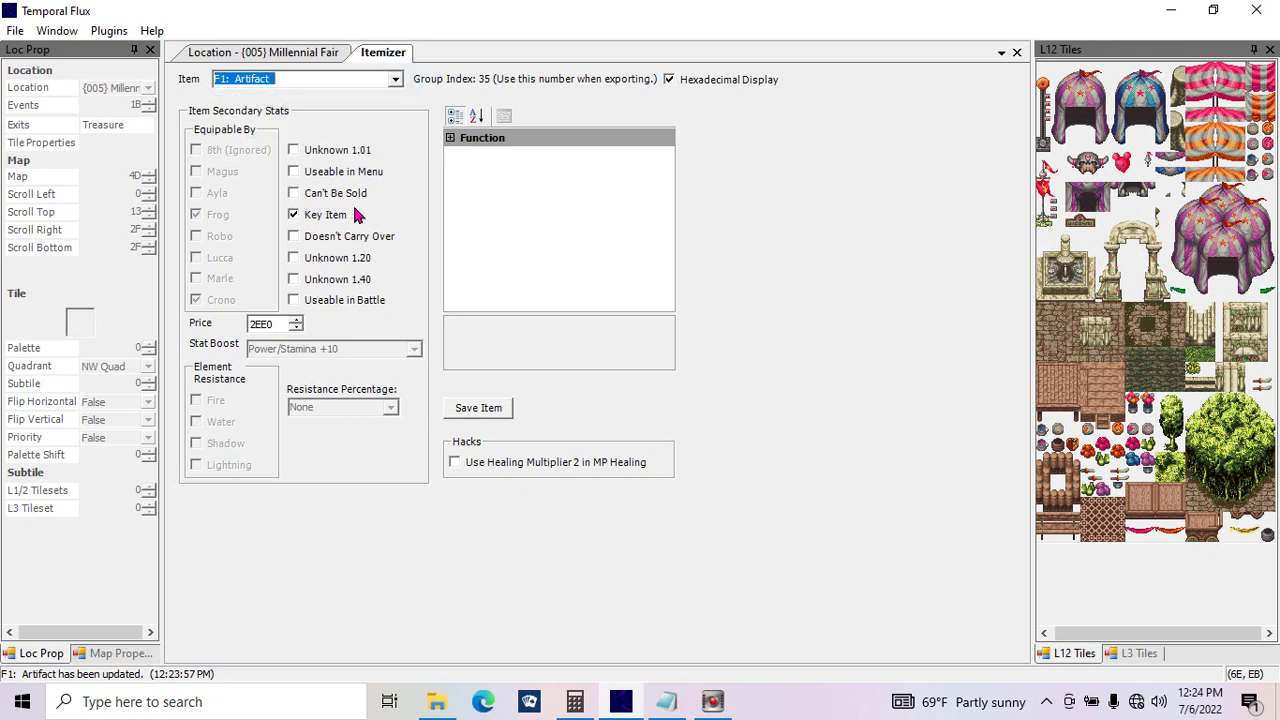
key(Up)
key(Up)
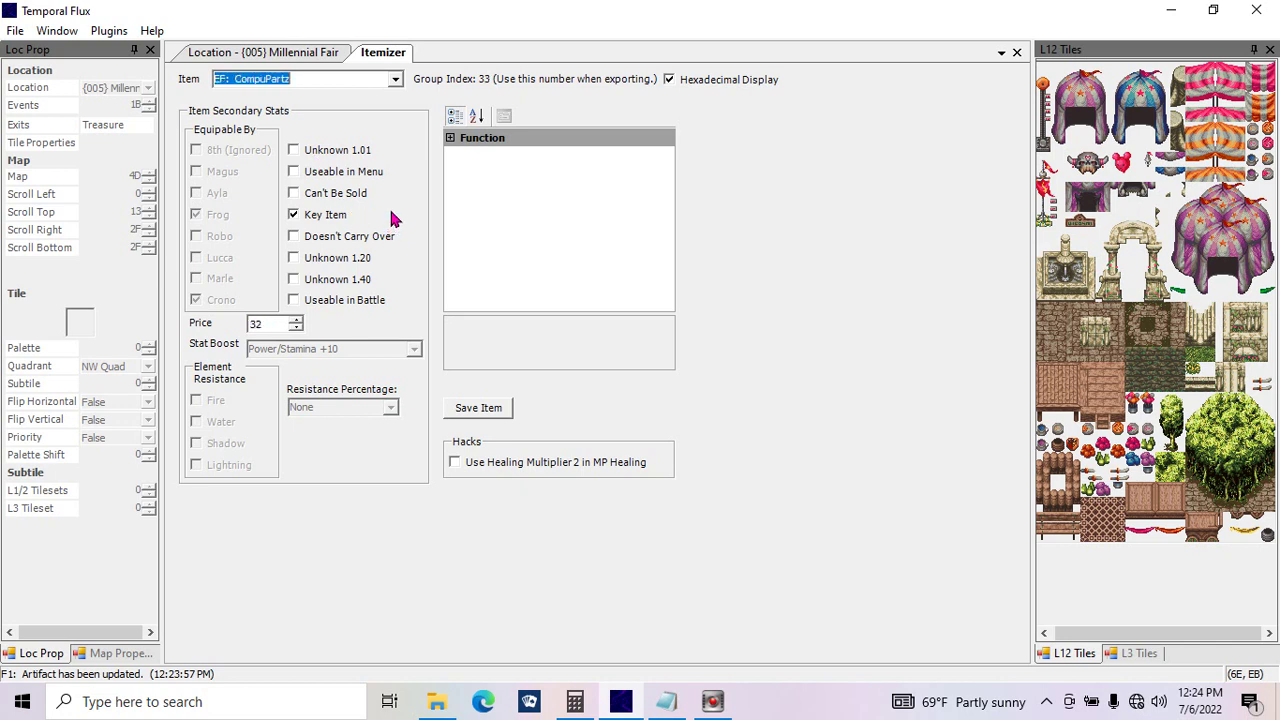
key(Up)
key(Up)
key(Up)
key(Up)
key(Up)
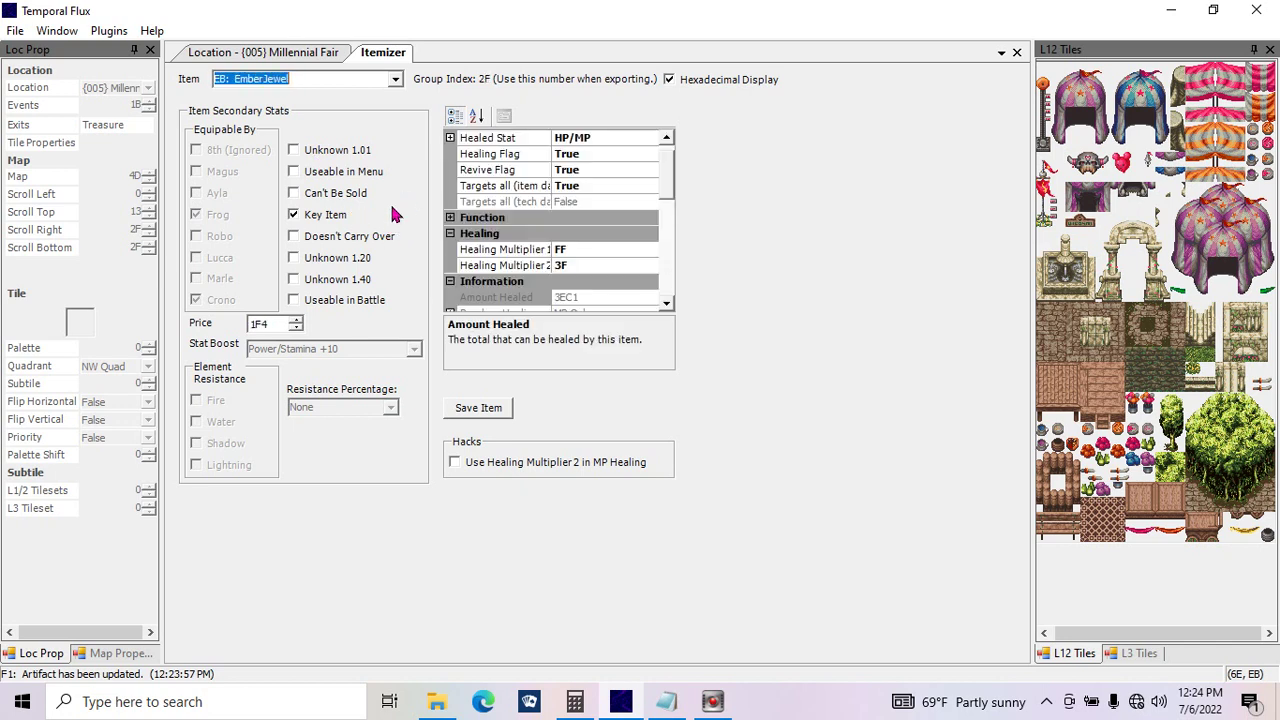
key(Down)
key(Down)
key(Down)
key(Down)
key(Down)
key(Down)
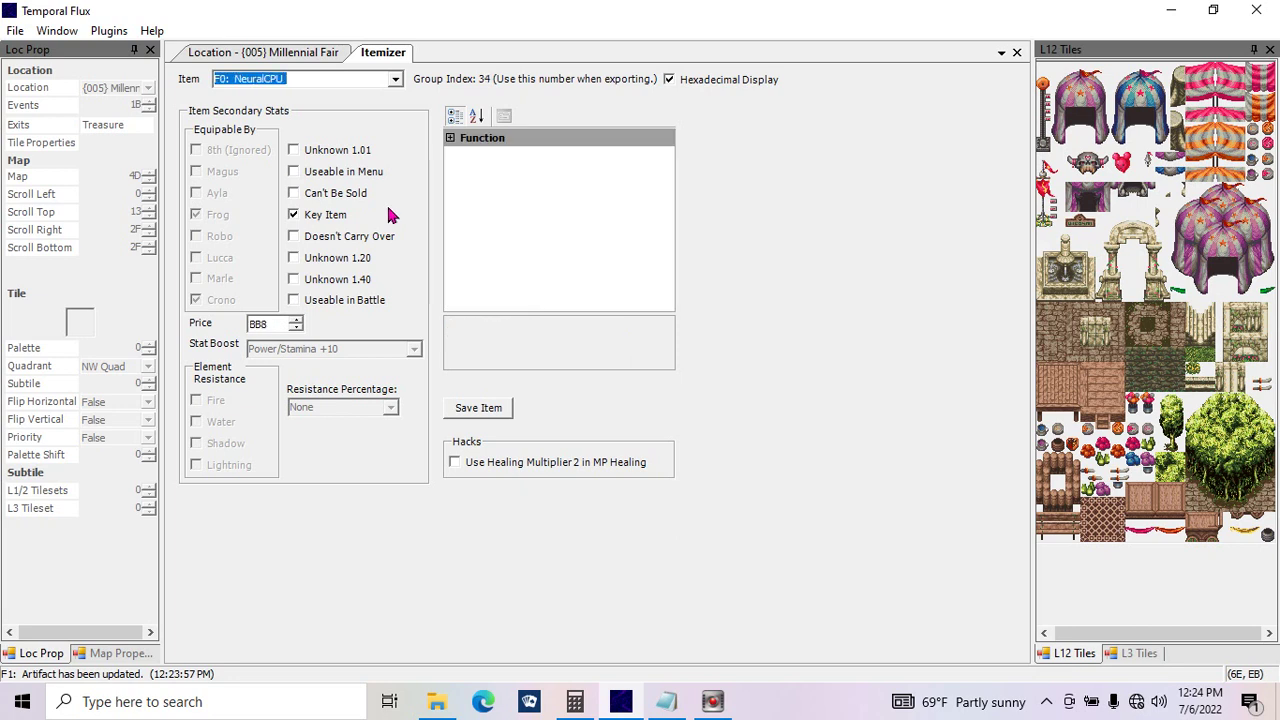
click(397, 82)
click(15, 30)
click(86, 182)
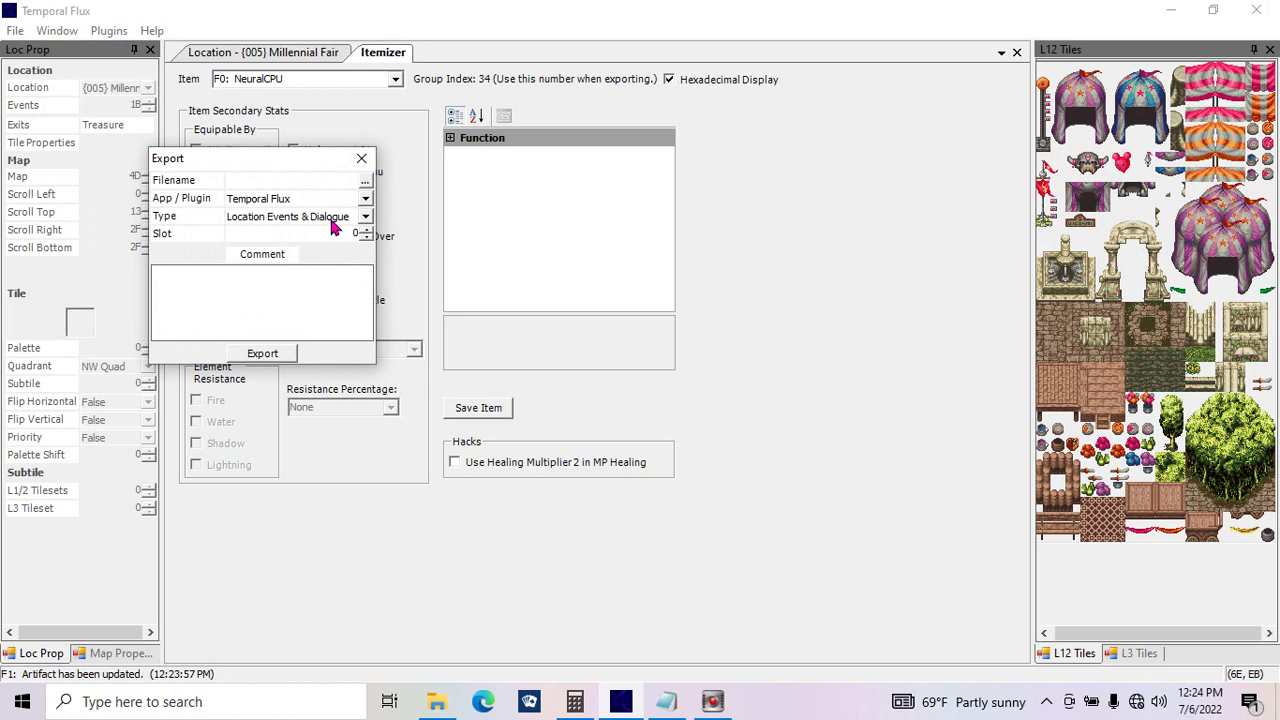
click(332, 222)
click(333, 208)
click(332, 200)
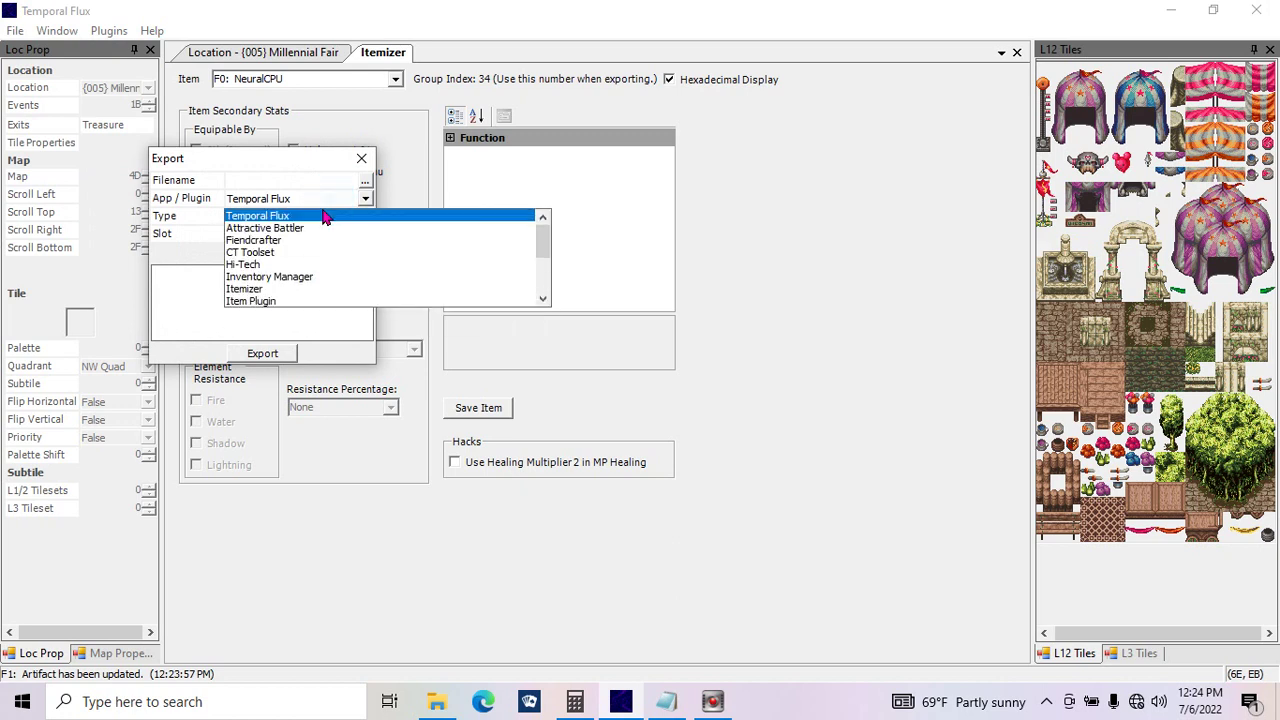
click(250, 288)
drag(313, 185, 290, 257)
click(311, 333)
text(27)
click(275, 313)
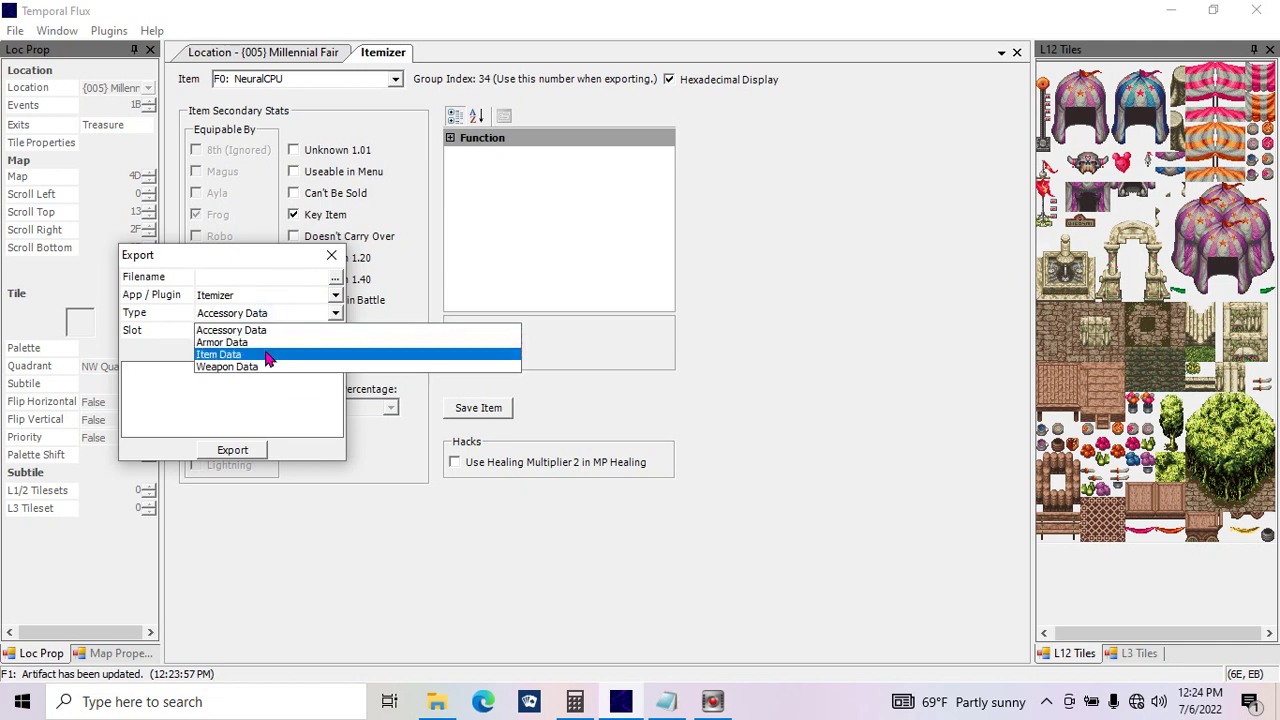
click(262, 357)
double_click(271, 330)
text(f0)
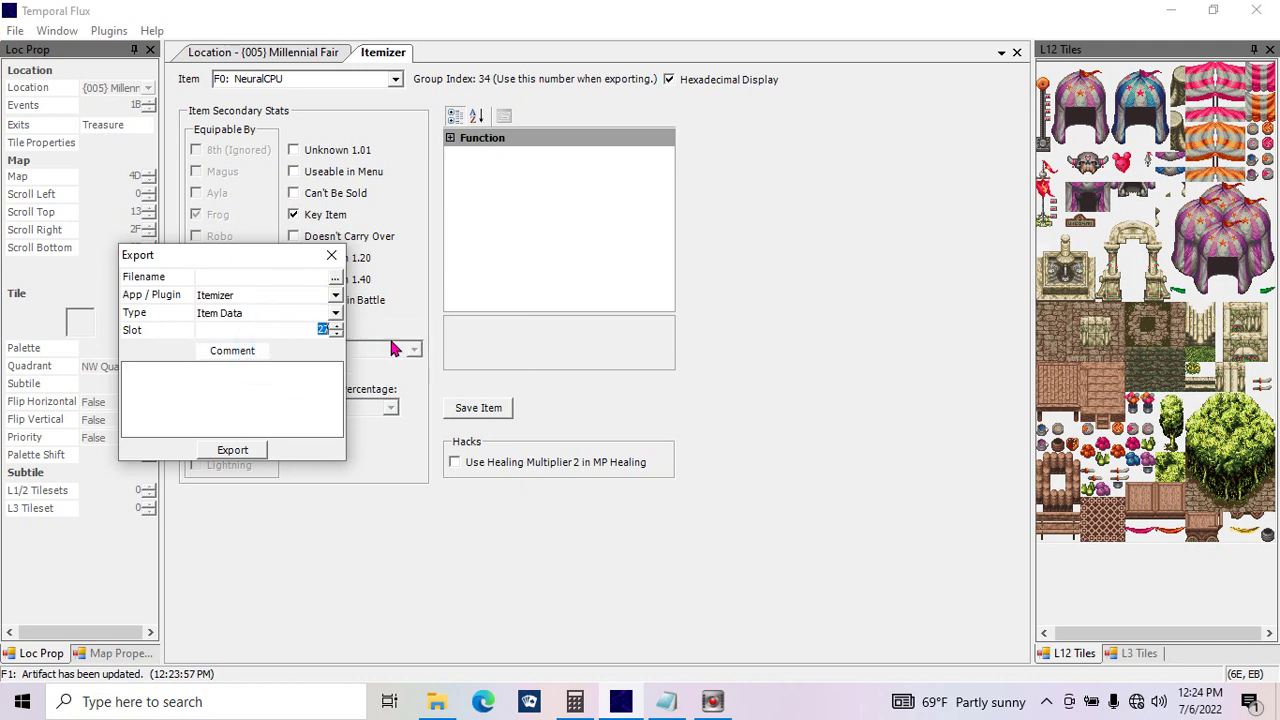
click(316, 402)
click(335, 296)
click(336, 313)
click(335, 313)
click(234, 356)
click(280, 334)
text(36)
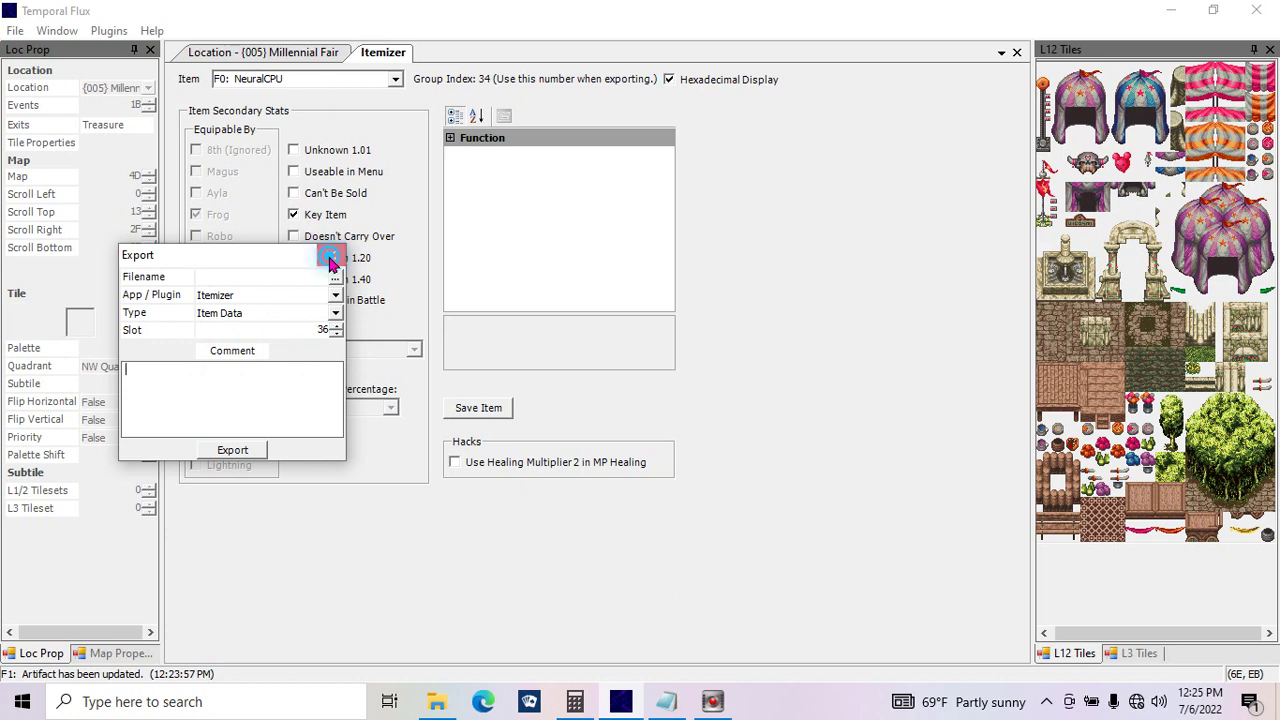
click(331, 255)
Step: Load the Power Tab item from the item list
click(396, 79)
click(397, 97)
click(397, 97)
click(397, 97)
click(397, 97)
click(397, 97)
click(397, 97)
click(397, 97)
click(397, 97)
click(397, 97)
click(397, 97)
click(397, 97)
click(397, 97)
click(397, 97)
click(397, 97)
click(397, 97)
click(397, 97)
click(397, 97)
click(397, 97)
click(397, 97)
click(397, 97)
click(397, 97)
click(397, 97)
click(397, 97)
click(397, 97)
click(397, 97)
click(397, 97)
click(397, 97)
click(397, 97)
click(397, 97)
click(397, 97)
click(397, 97)
click(397, 97)
click(337, 123)
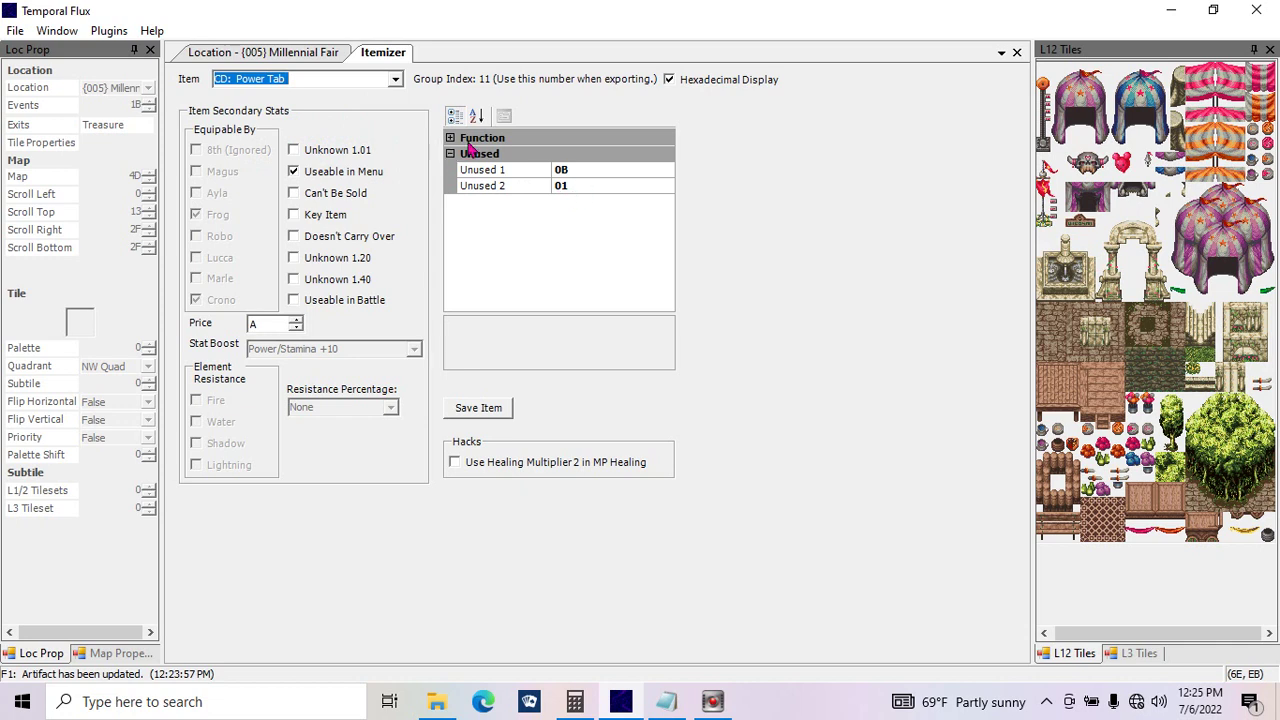
Step: Expand Power Tab's Function category and examine the available Item Type options
click(446, 140)
click(450, 138)
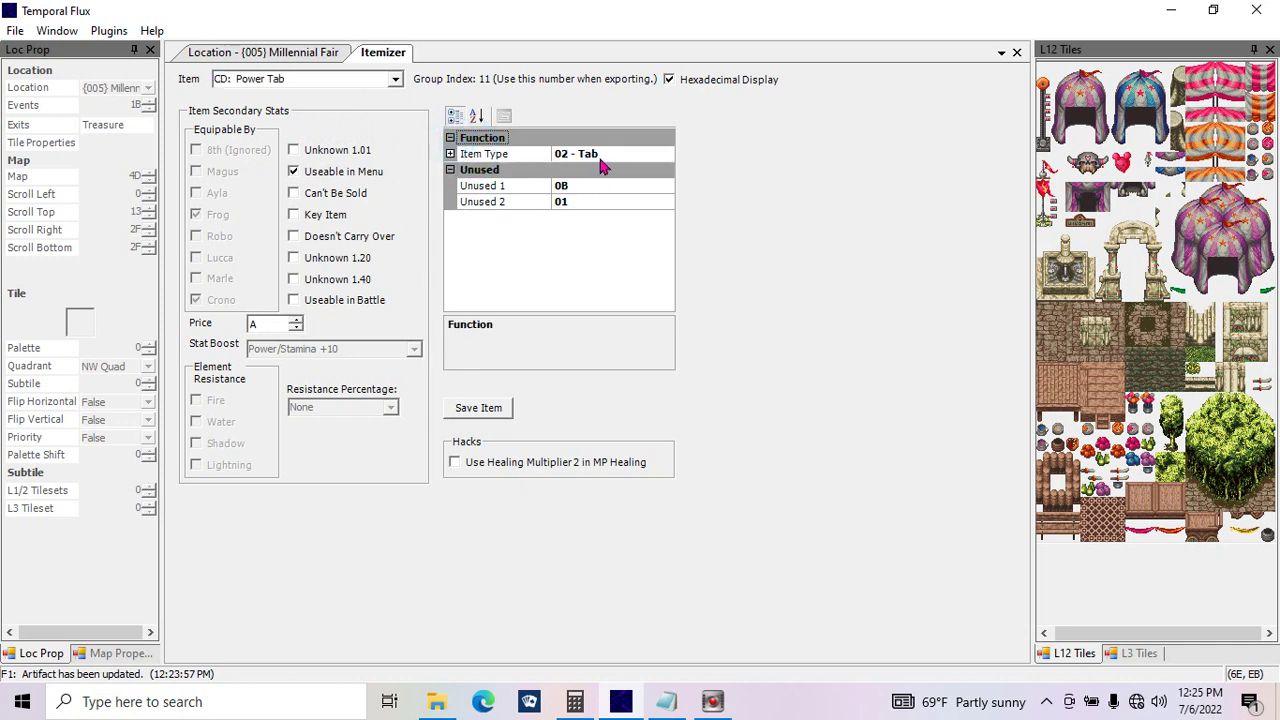
click(598, 156)
click(665, 156)
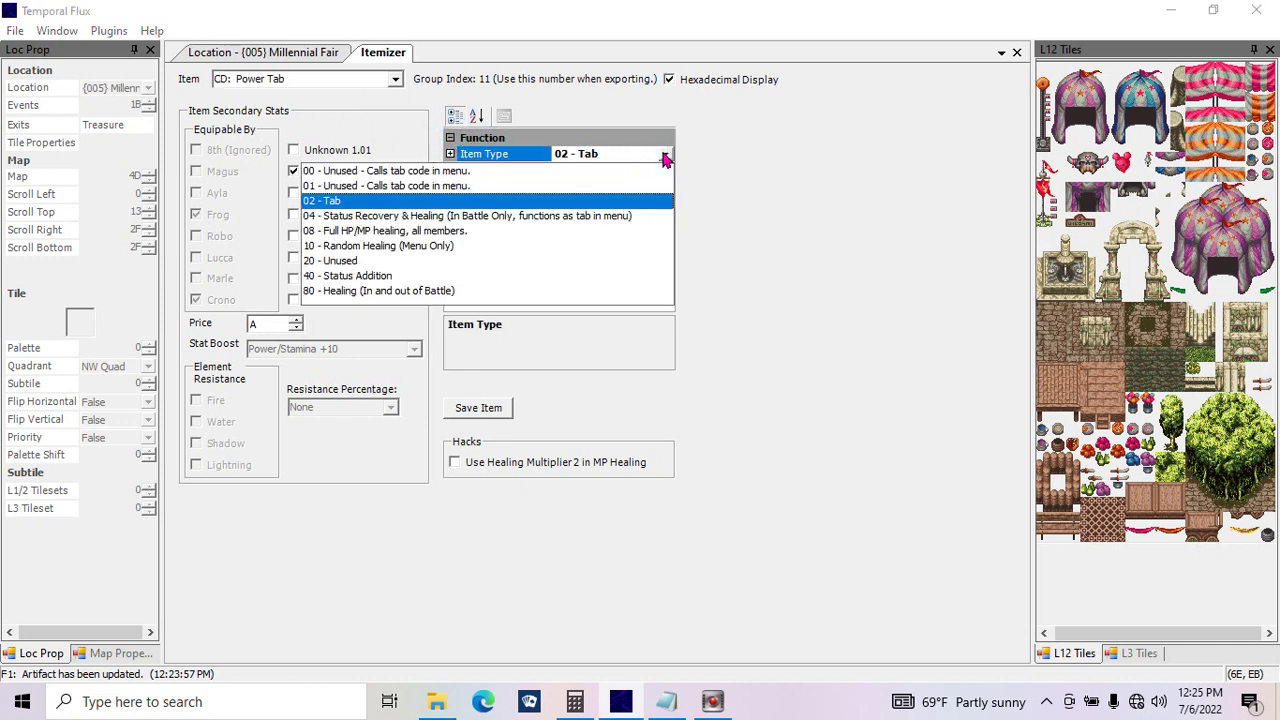
click(761, 203)
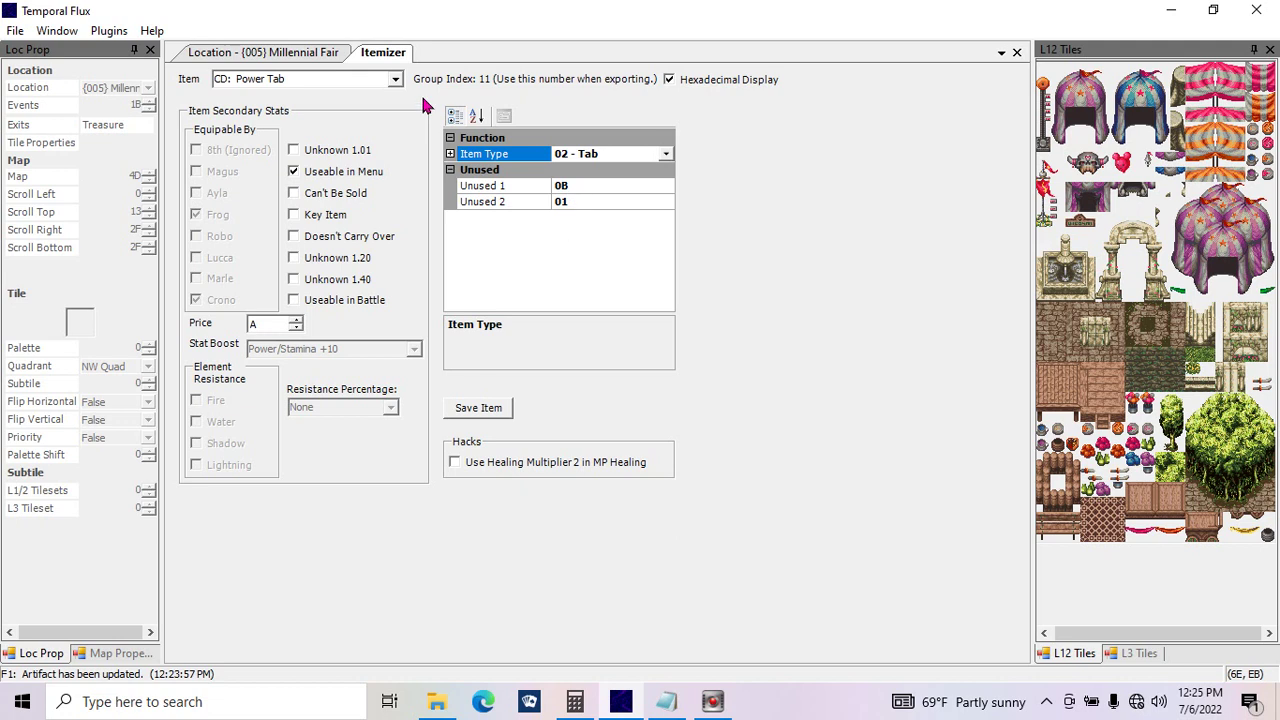
Step: Load the Jadeleaf item from the item list
click(396, 79)
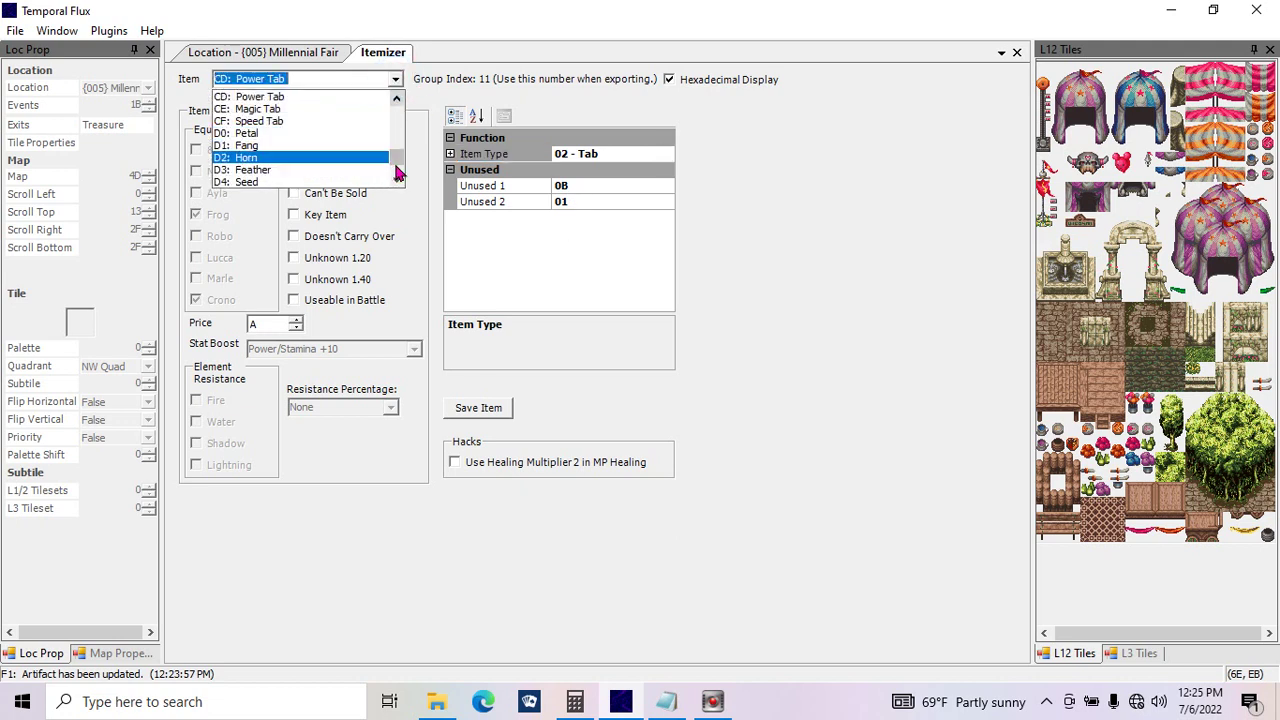
click(395, 178)
click(395, 178)
click(395, 178)
click(395, 178)
click(395, 178)
click(395, 178)
scroll(300, 130, down, 2)
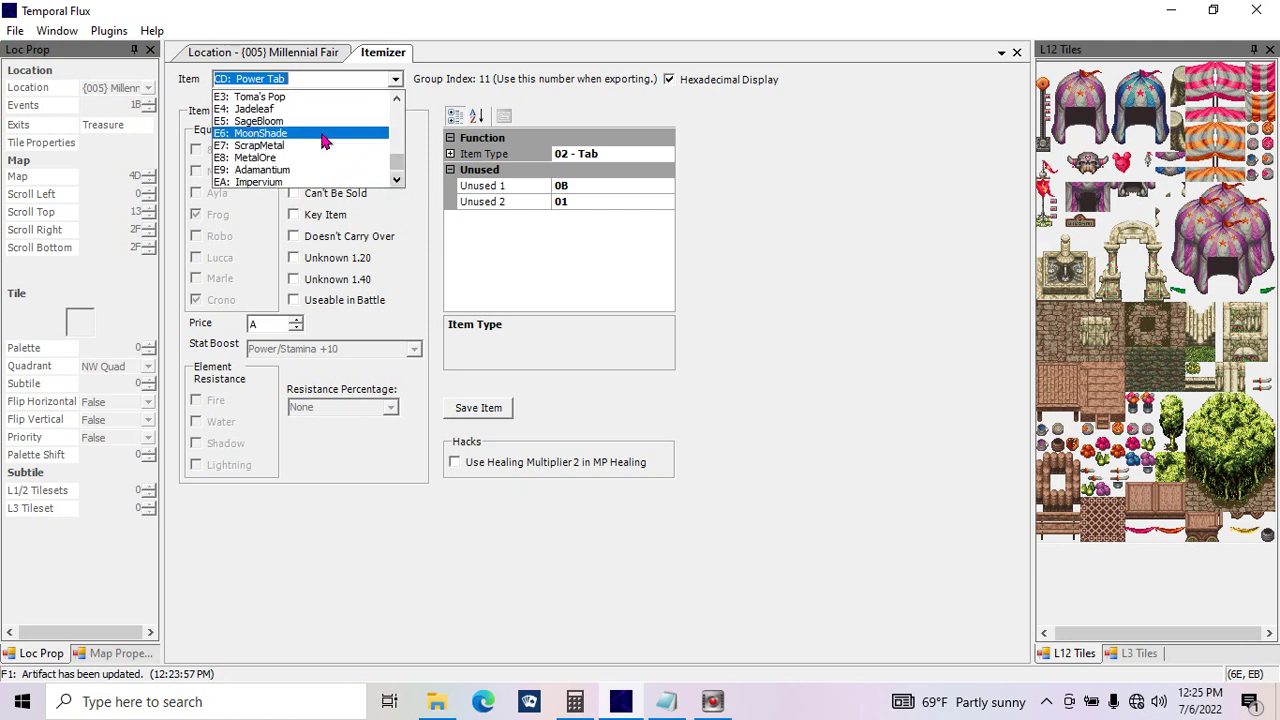
click(255, 111)
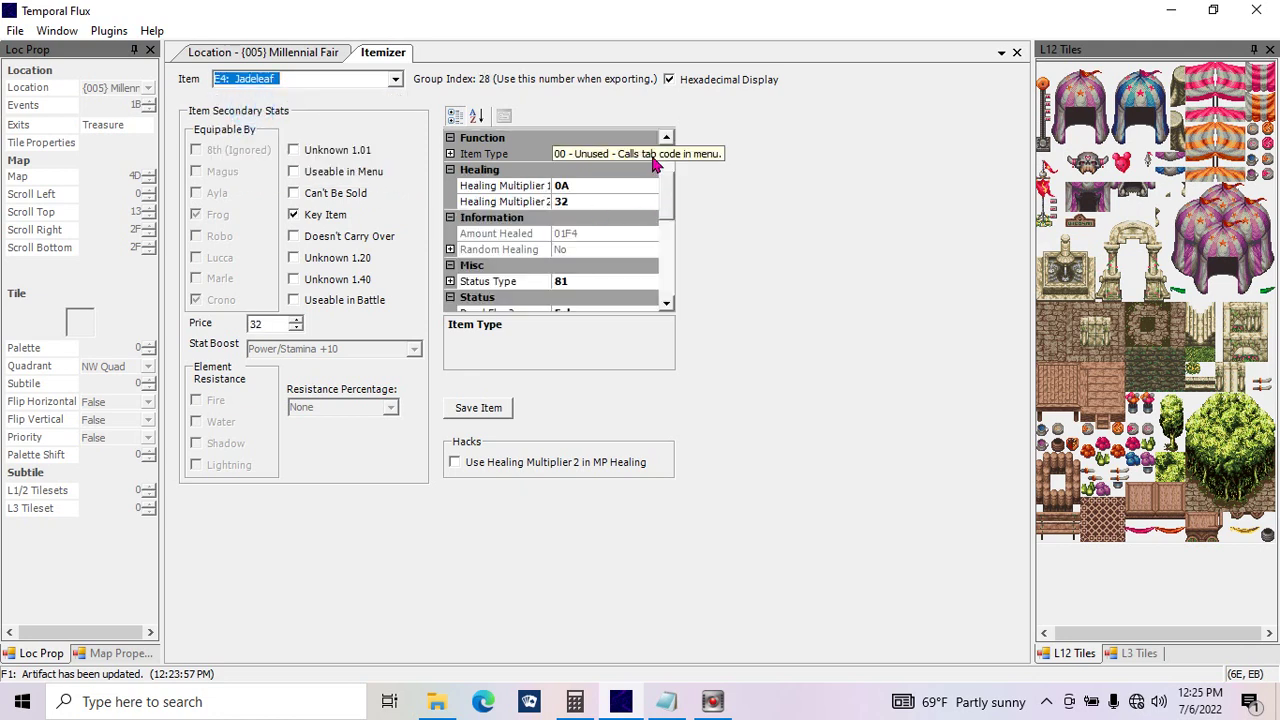
Step: Turn on Jadeleaf's Useable in Menu flag, set its Item Type to 02 - Tab and save the item
click(337, 176)
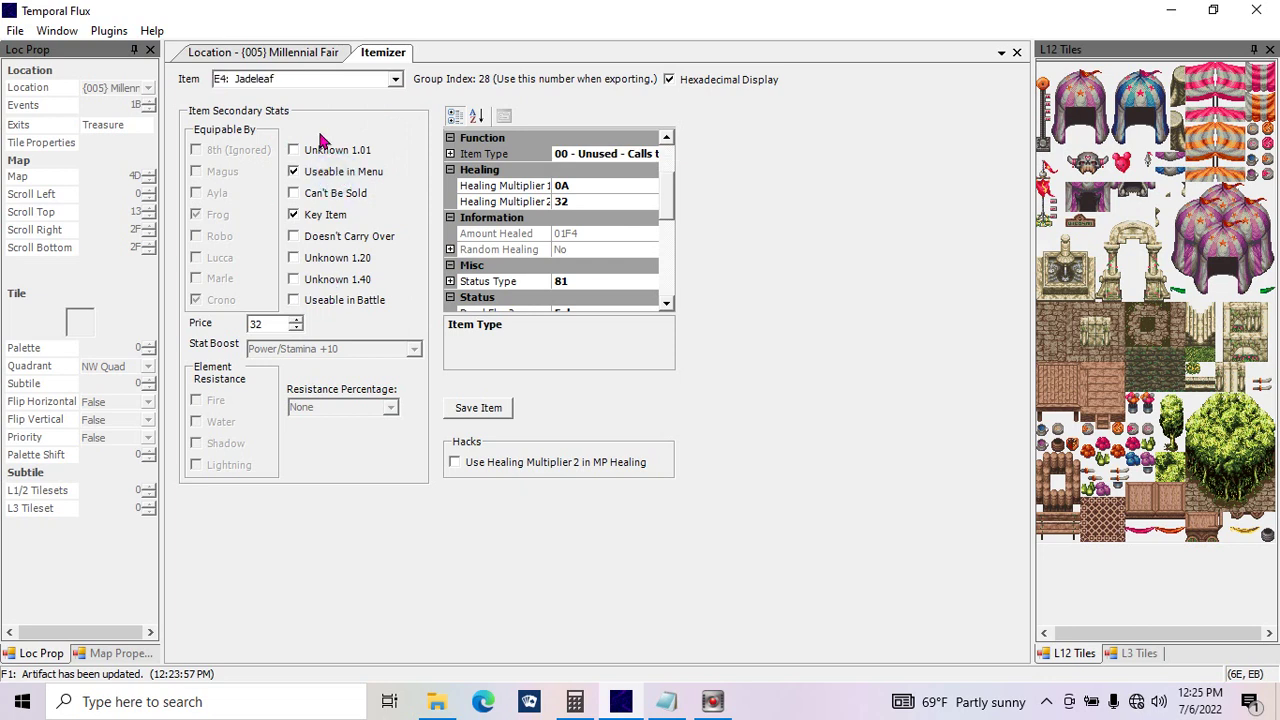
click(645, 155)
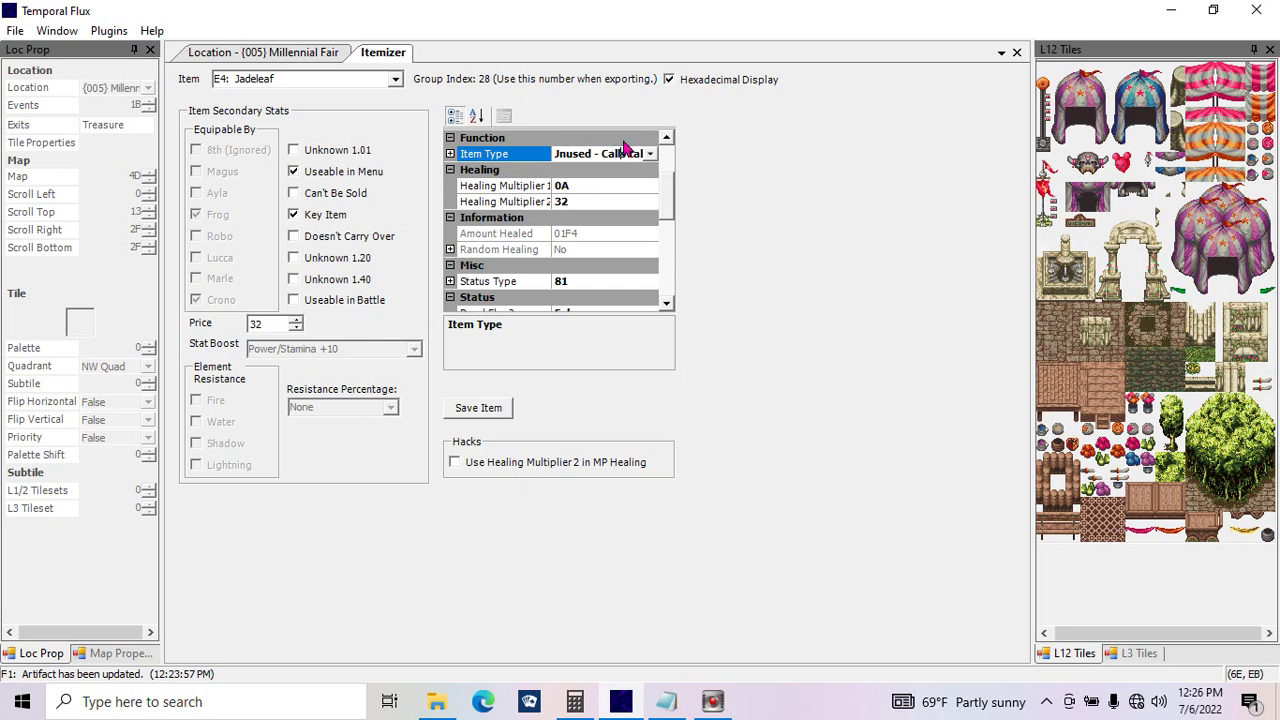
click(650, 155)
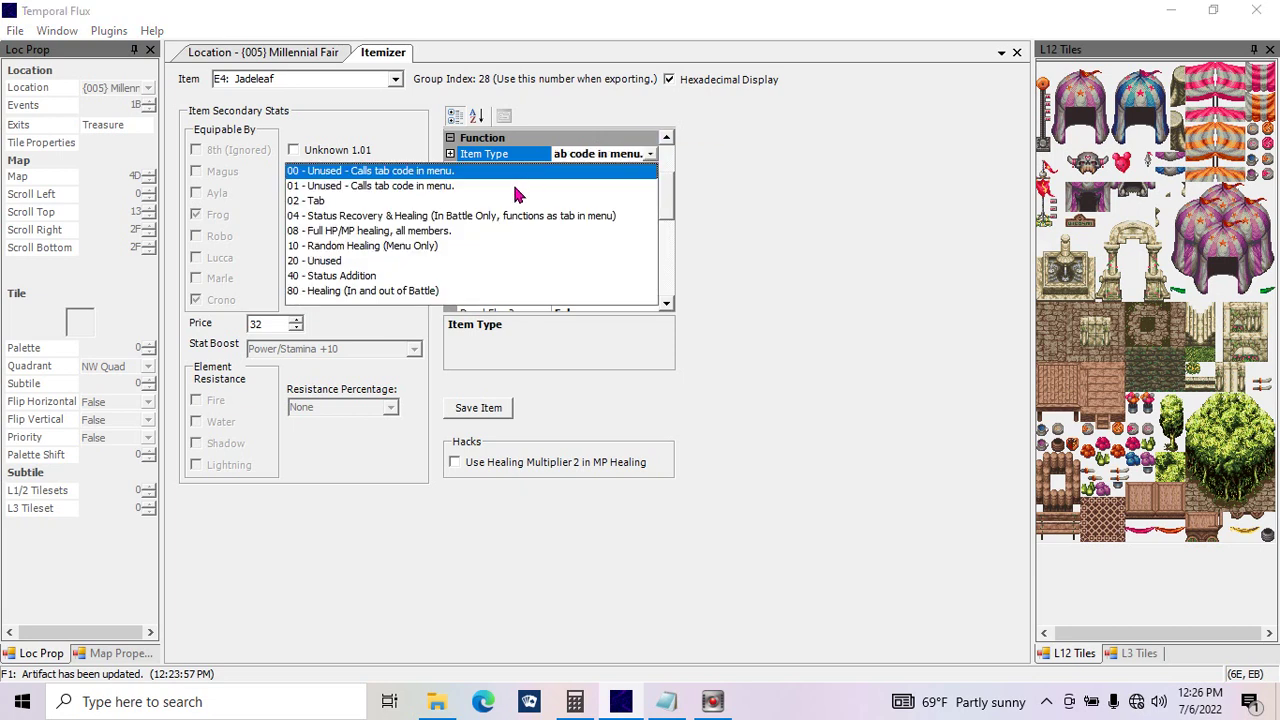
click(370, 201)
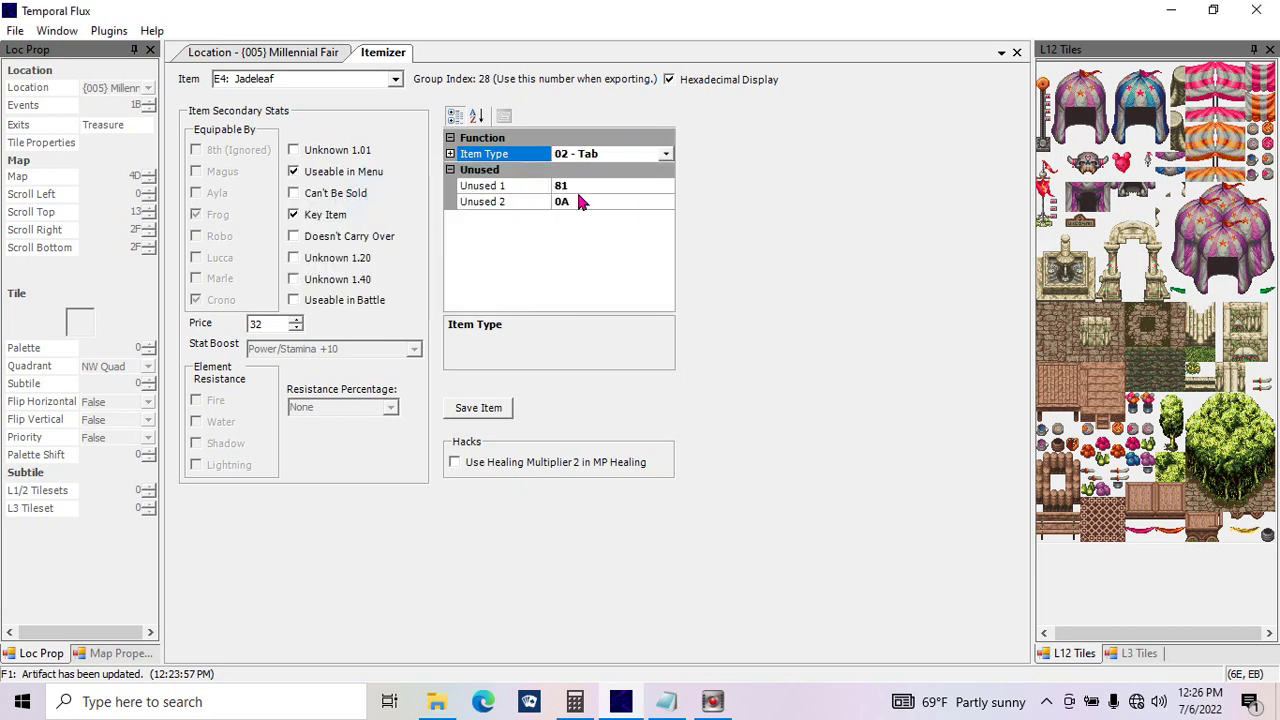
click(497, 407)
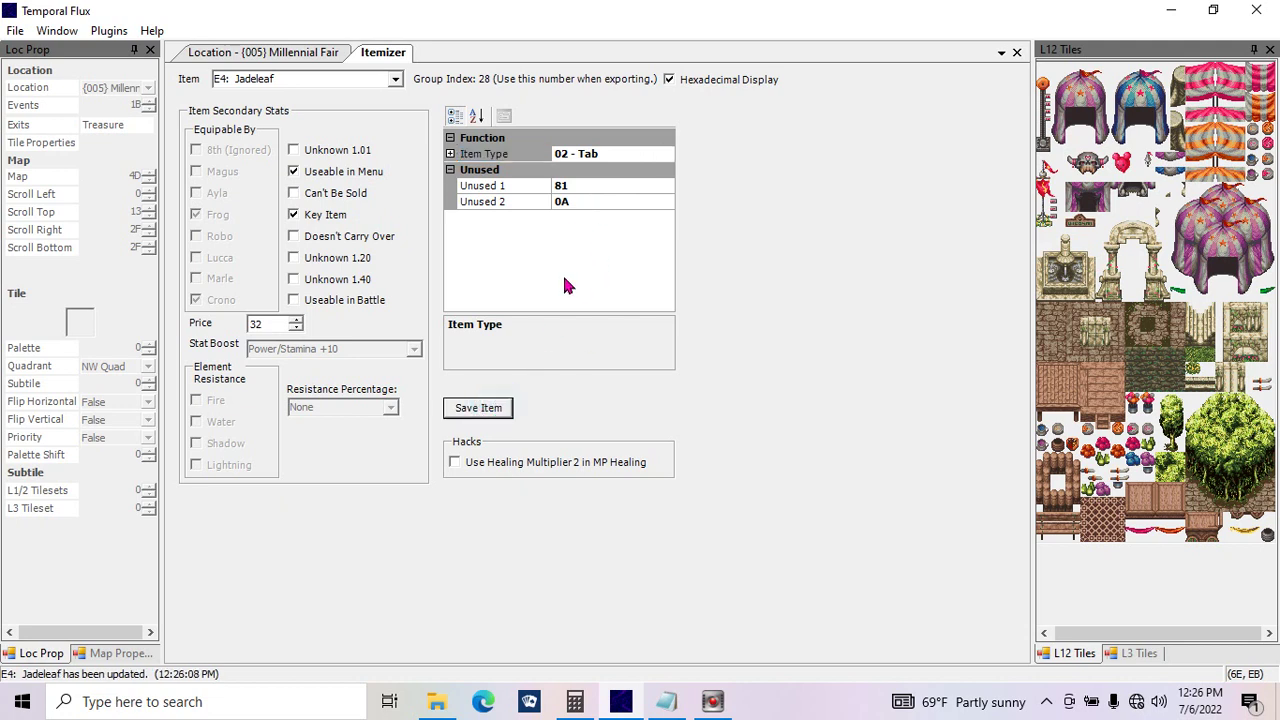
Step: Load SageBloom, set its Item Type to 02 - Tab and save the item
click(396, 79)
click(372, 104)
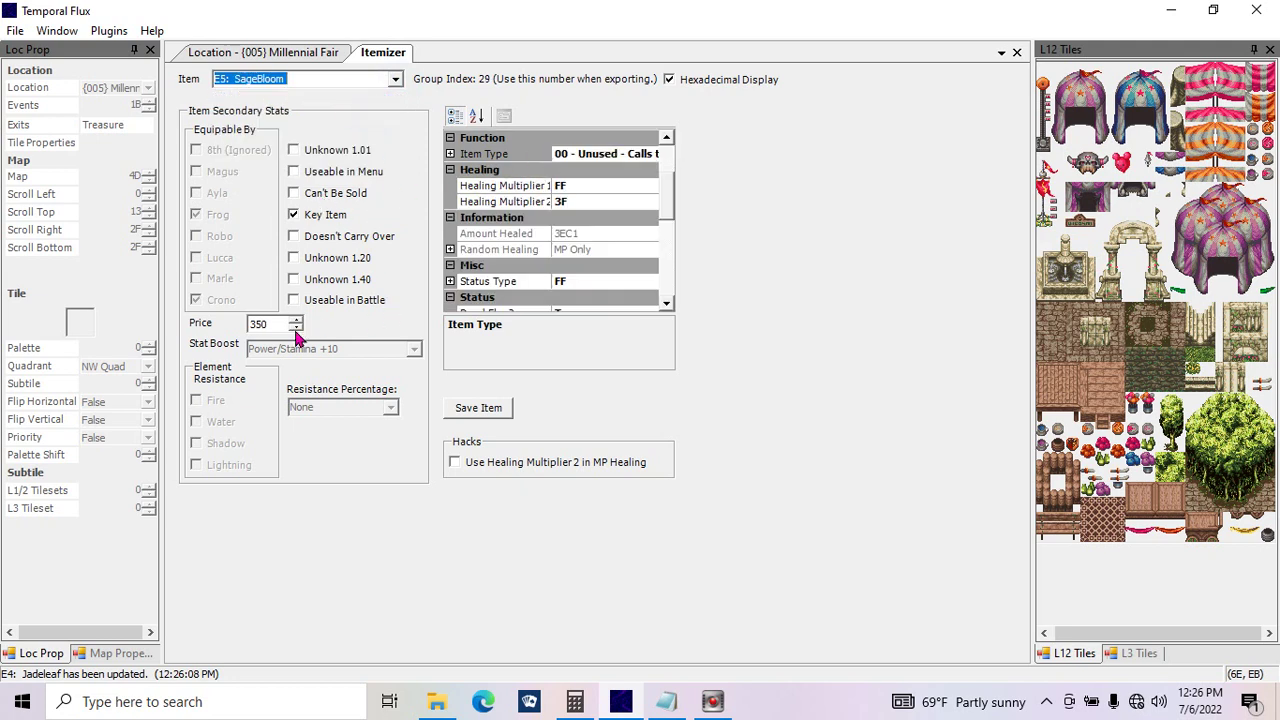
click(604, 154)
click(651, 155)
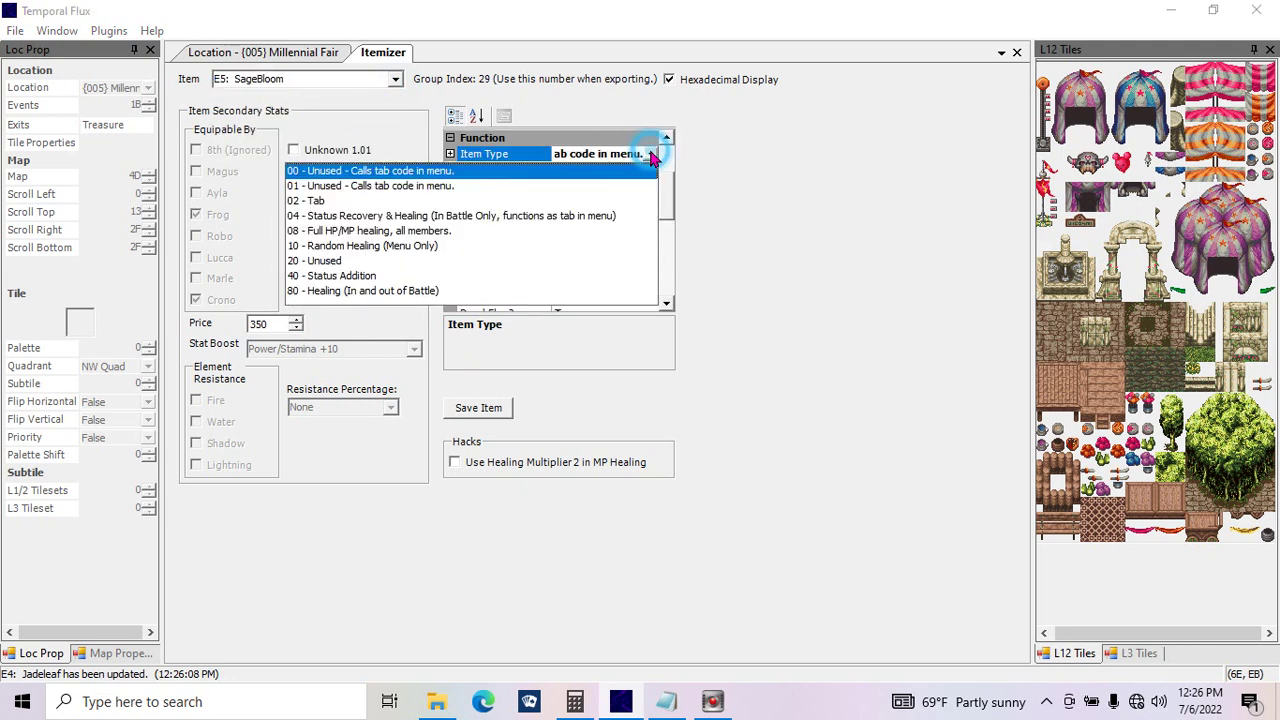
click(372, 200)
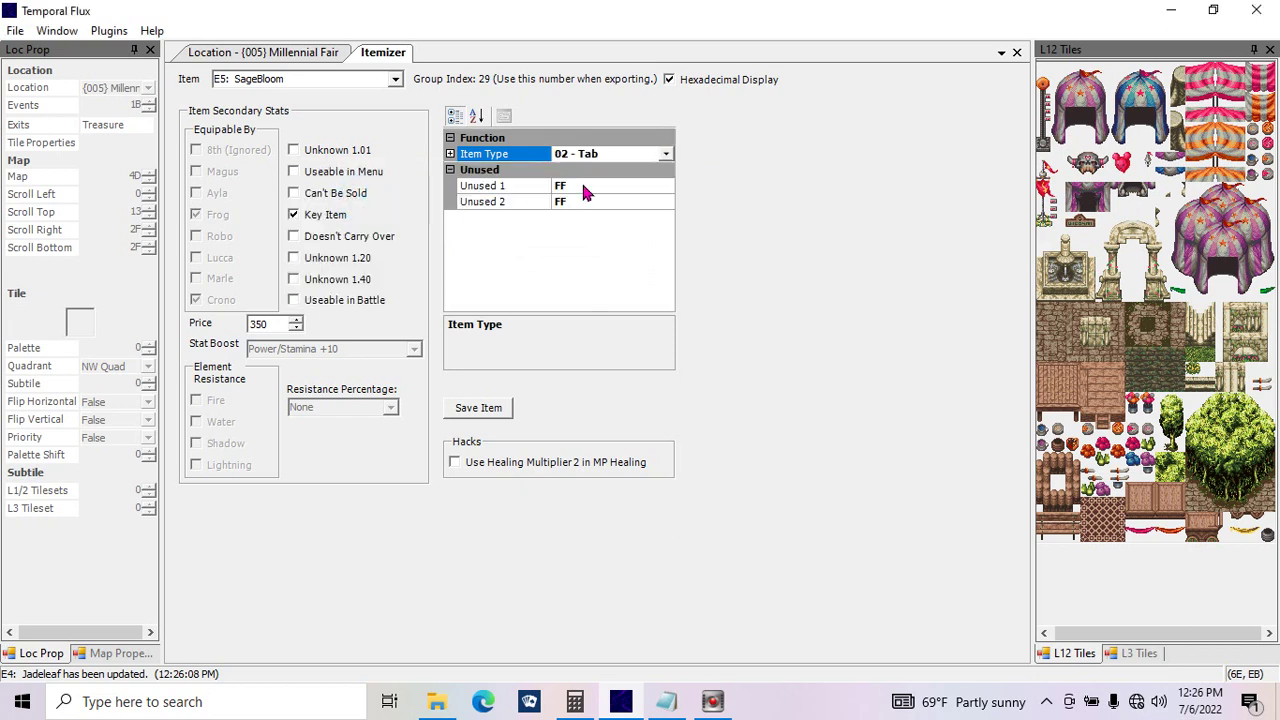
click(490, 410)
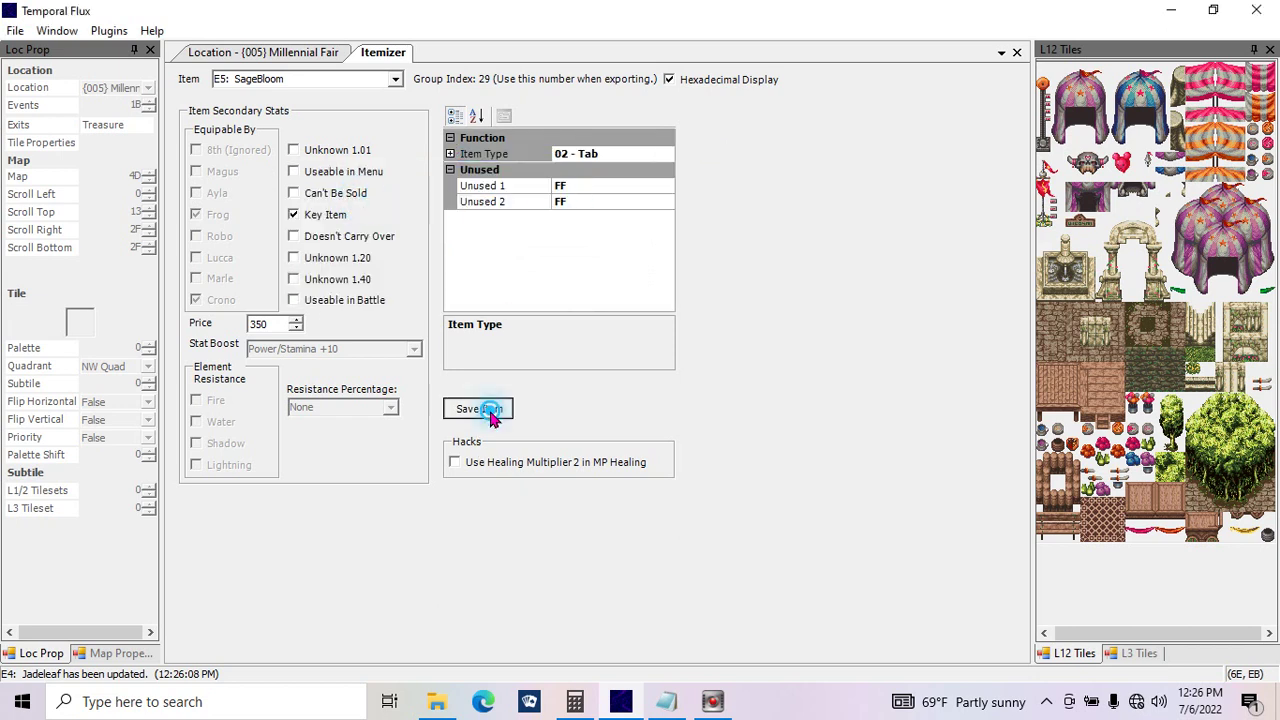
Step: Load MoonShade and turn on its Useable in Menu flag
click(395, 79)
click(375, 106)
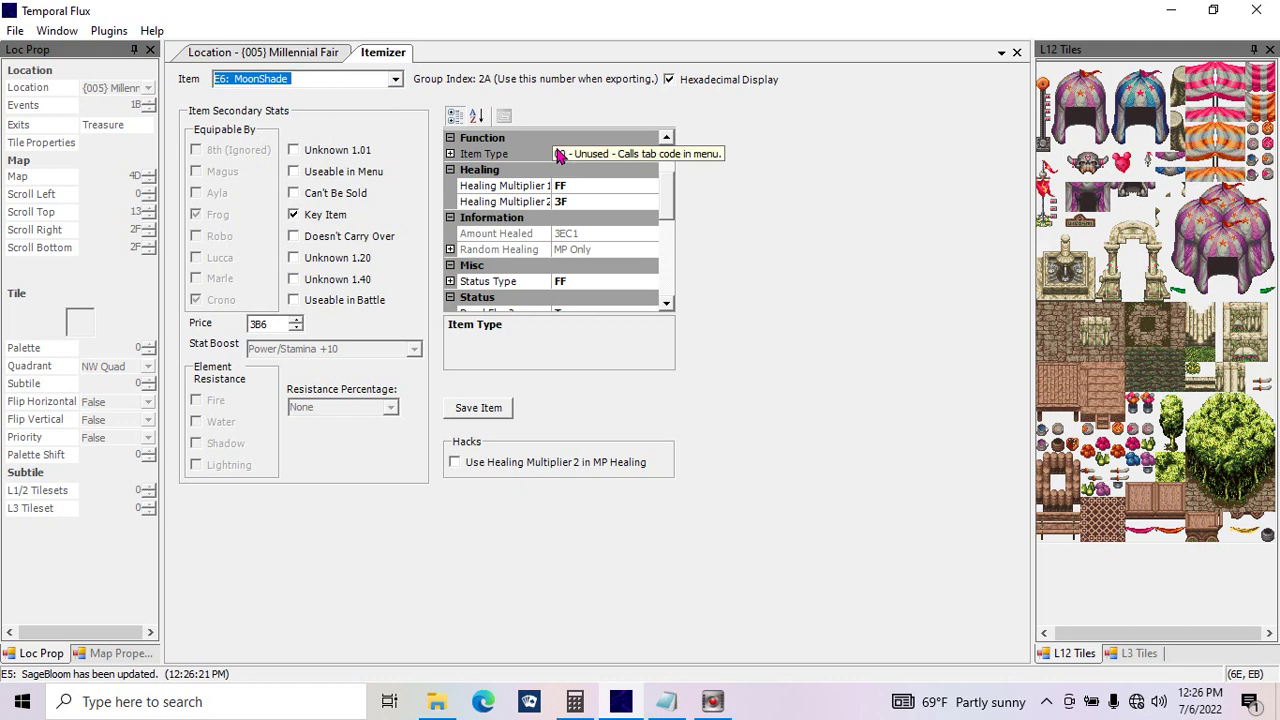
click(350, 172)
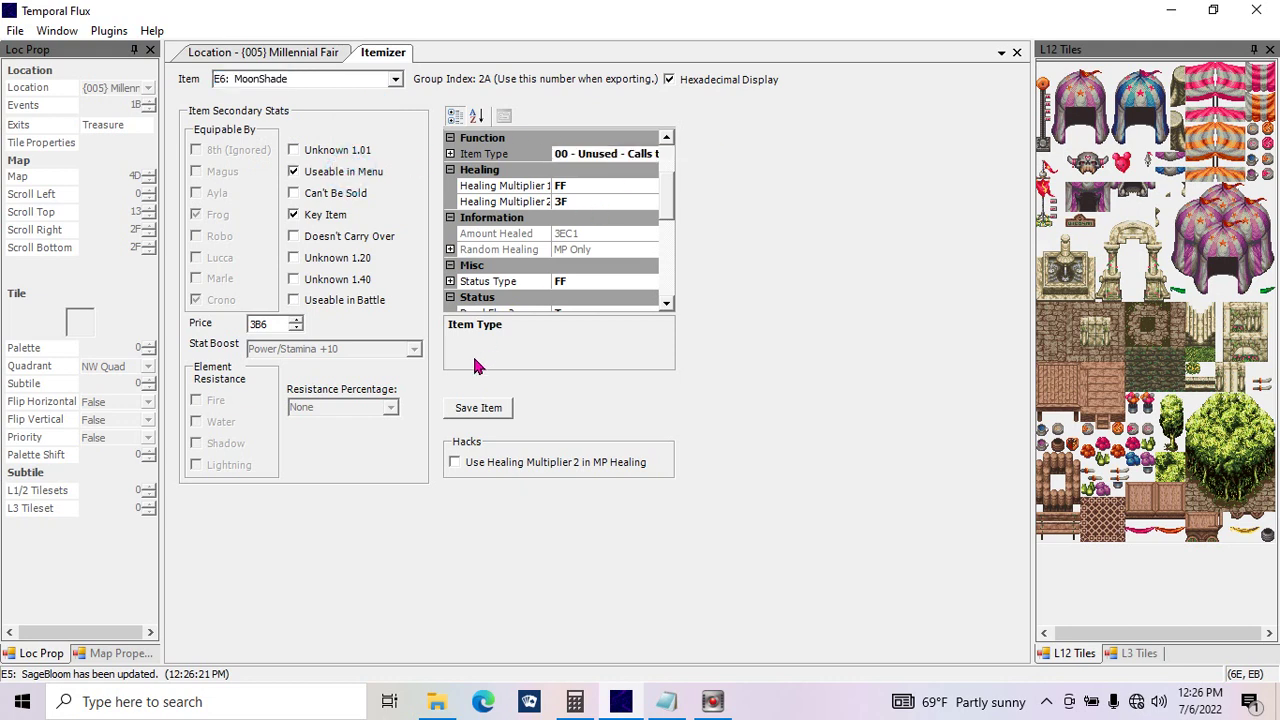
Step: Examine MoonShade's Item Type and Status Type options and its status flags
click(610, 153)
click(650, 158)
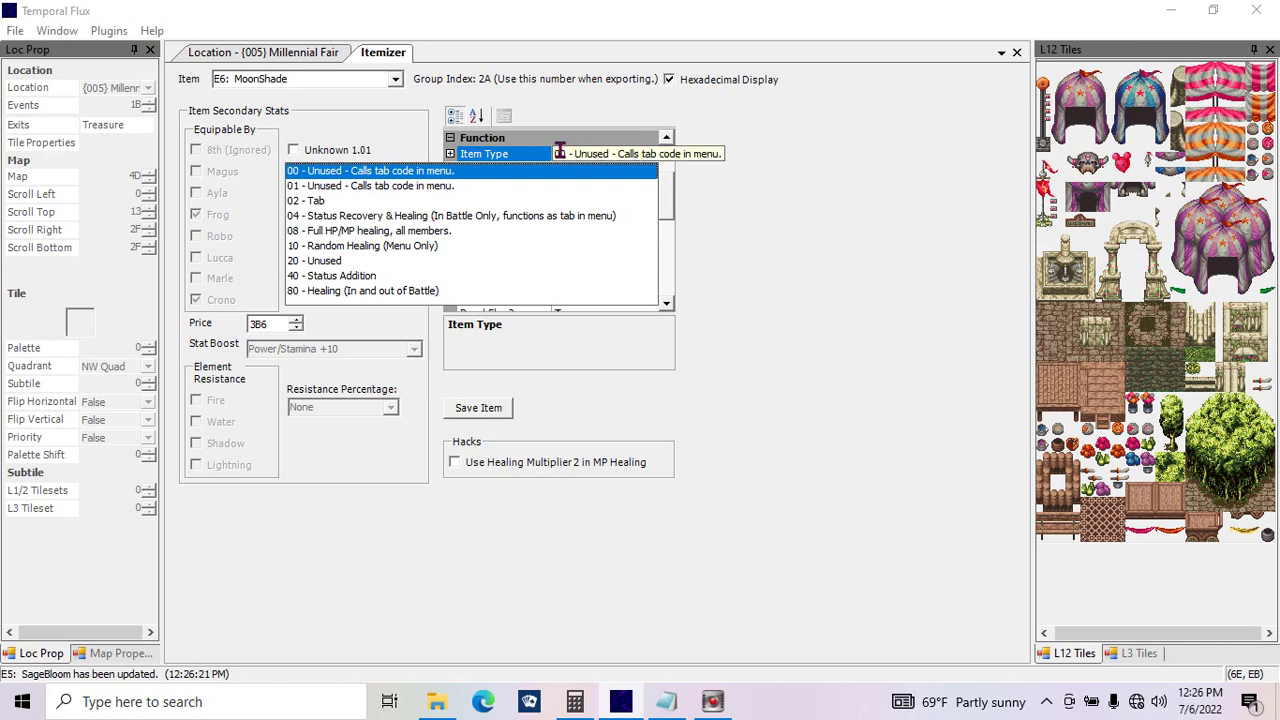
click(806, 134)
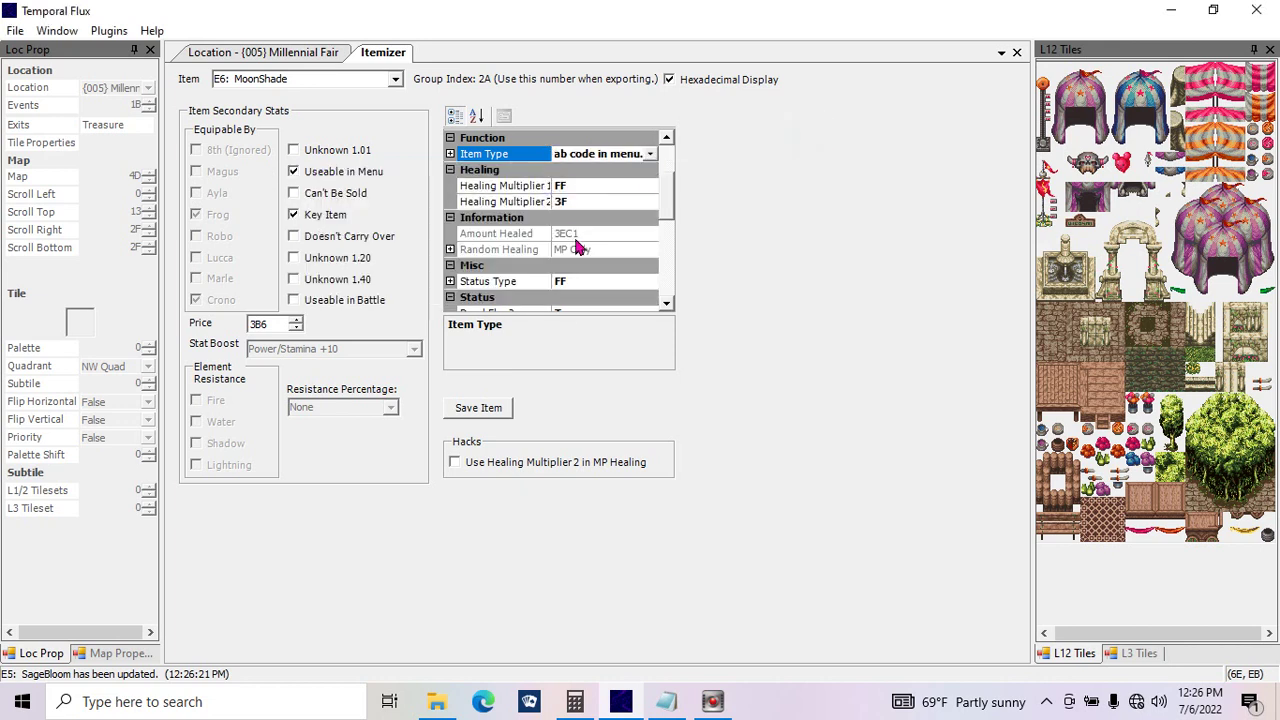
click(460, 281)
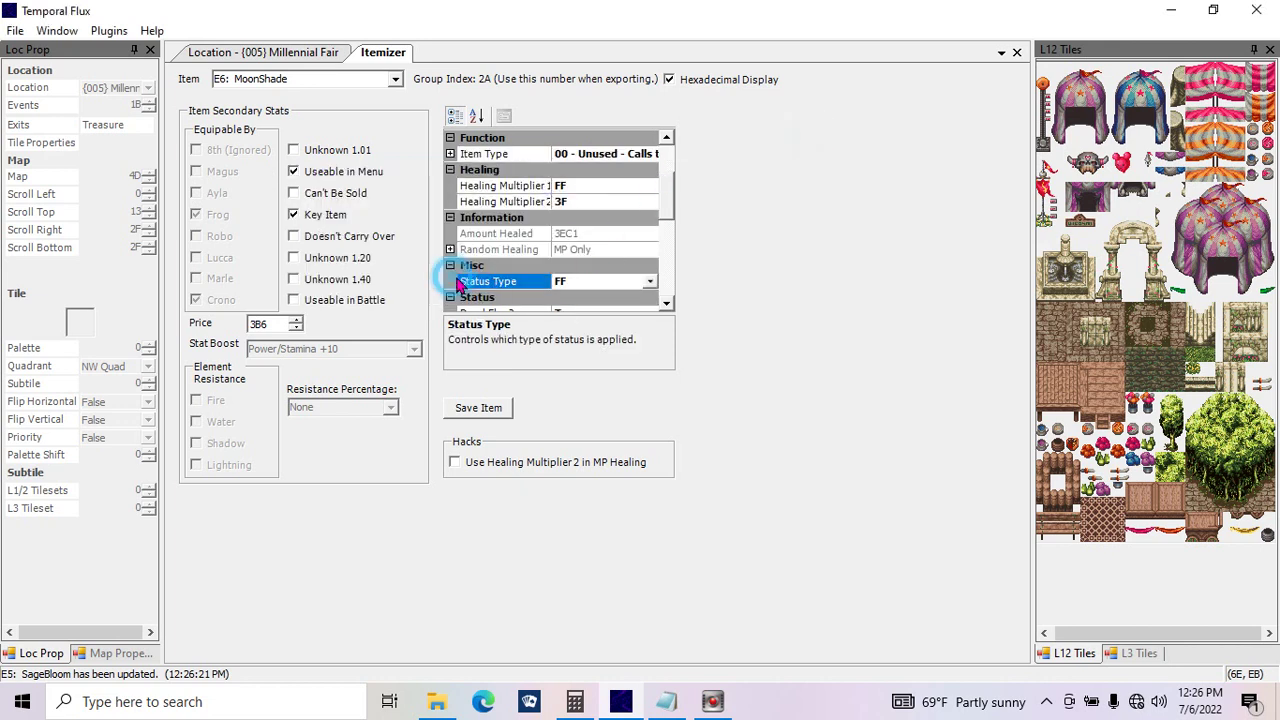
click(649, 281)
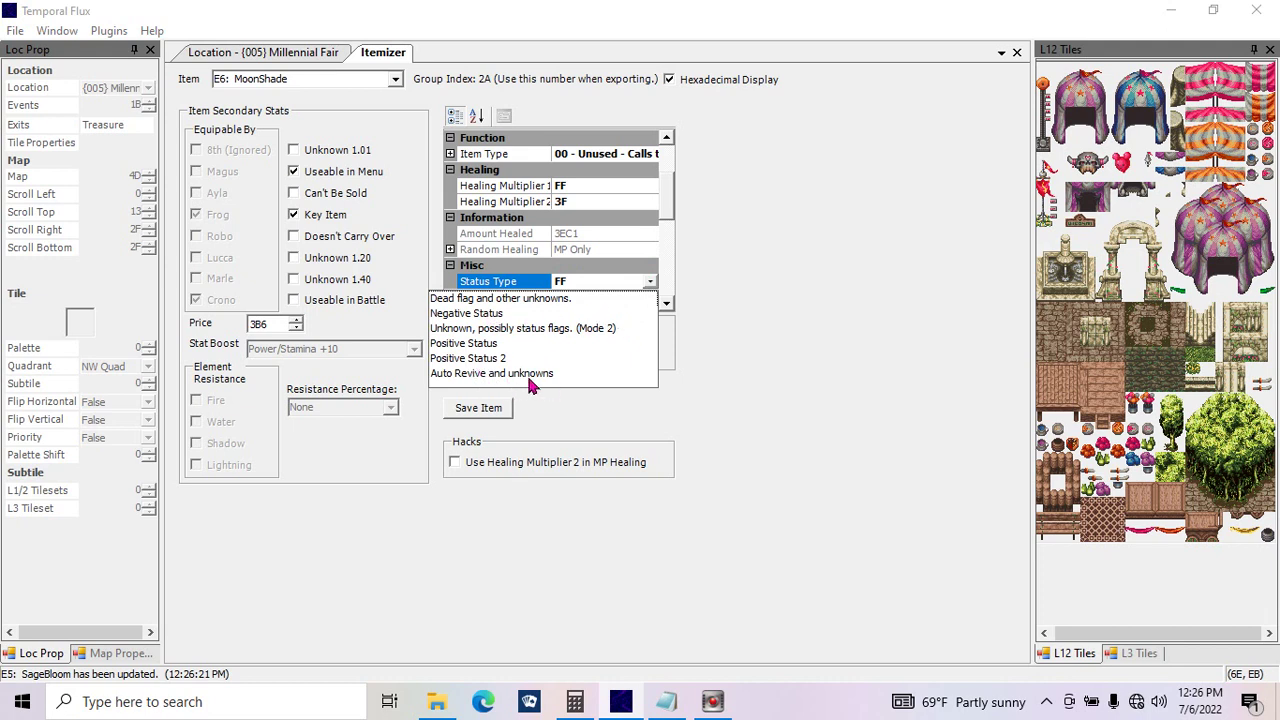
click(700, 325)
mouse_move(673, 217)
mouse_down()
mouse_move(695, 305)
mouse_move(682, 250)
mouse_up()
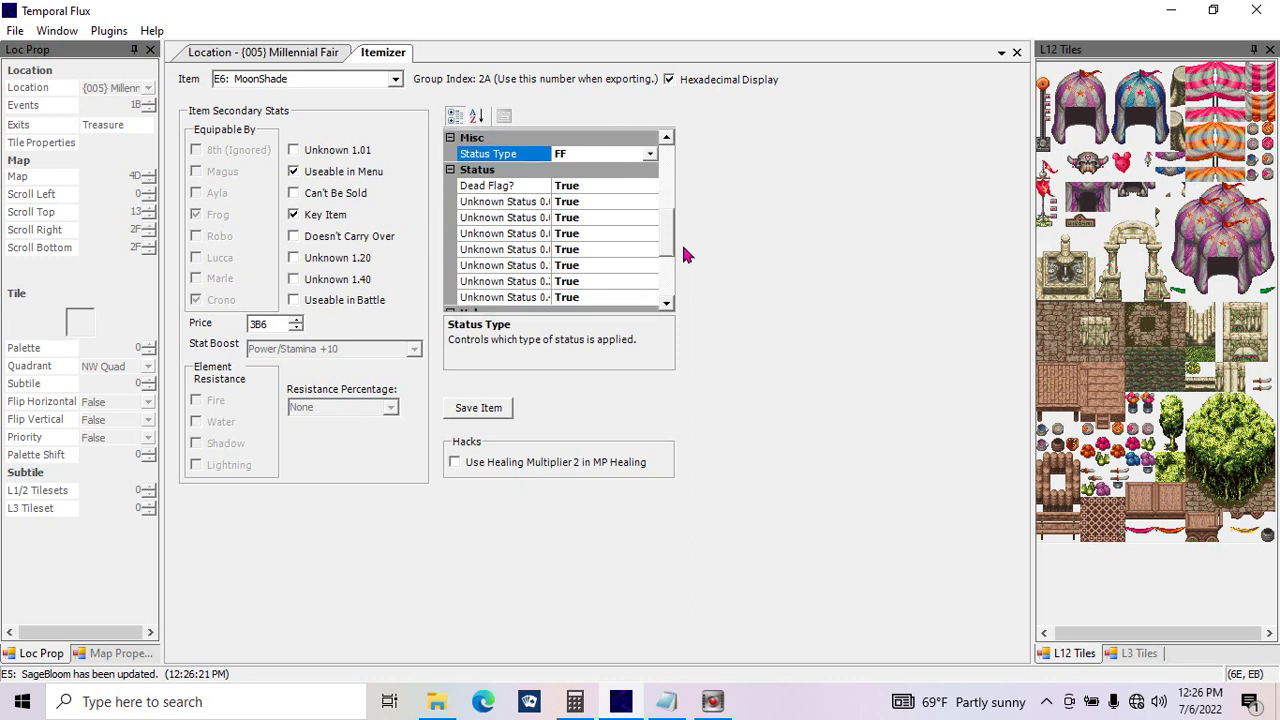
drag(684, 242, 679, 213)
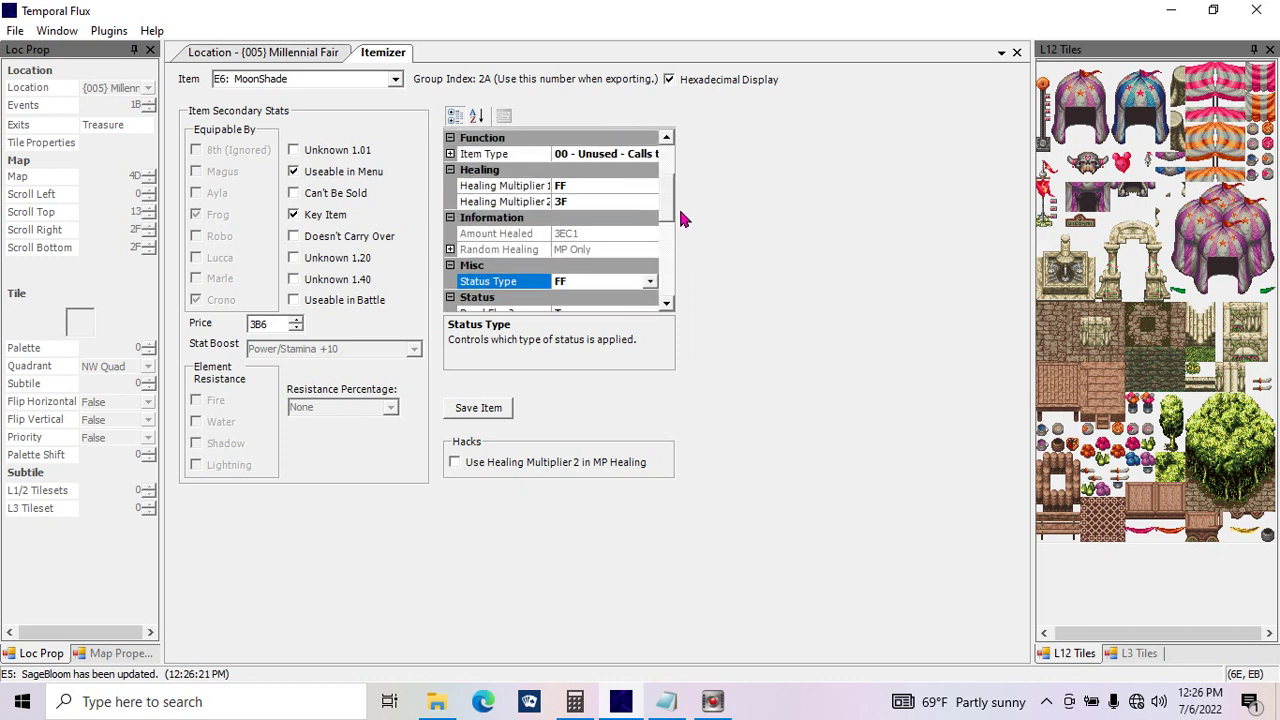
Step: Examine MoonShade's Random Healing, Healing Multiplier 2 and Control settings, and expand the Healed Stat and Item Type properties
click(458, 250)
click(590, 250)
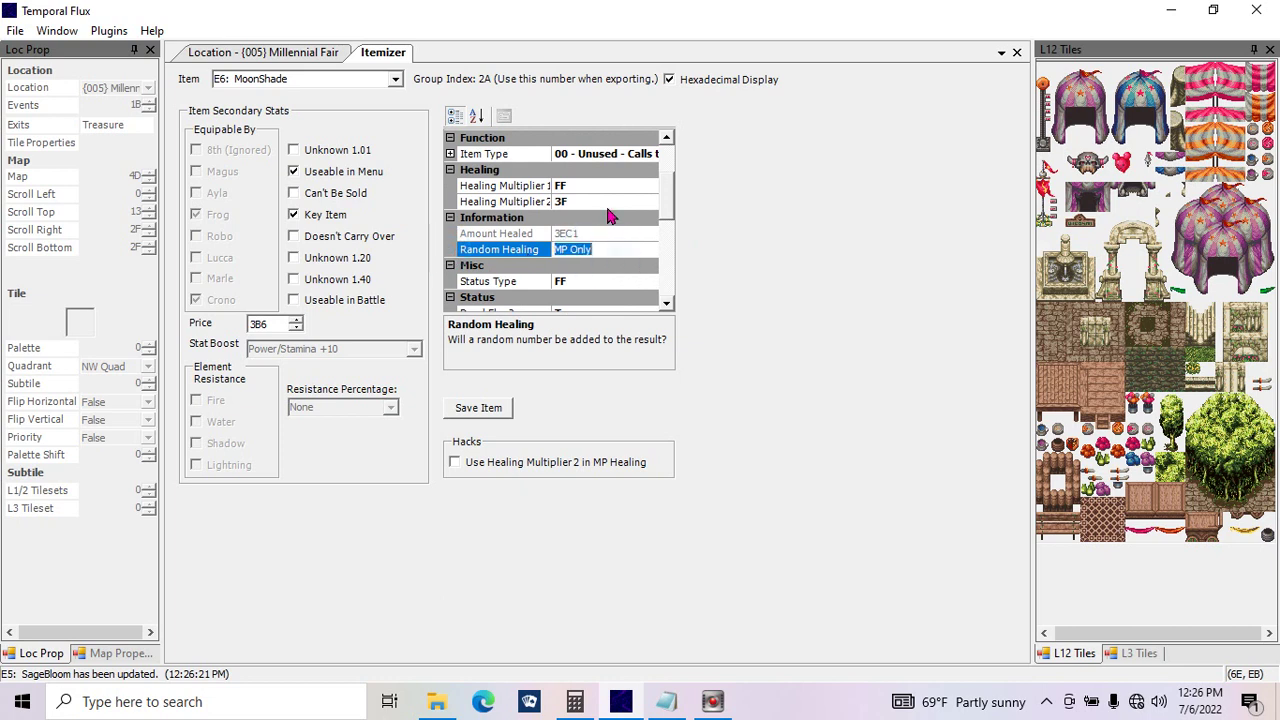
click(595, 202)
click(550, 201)
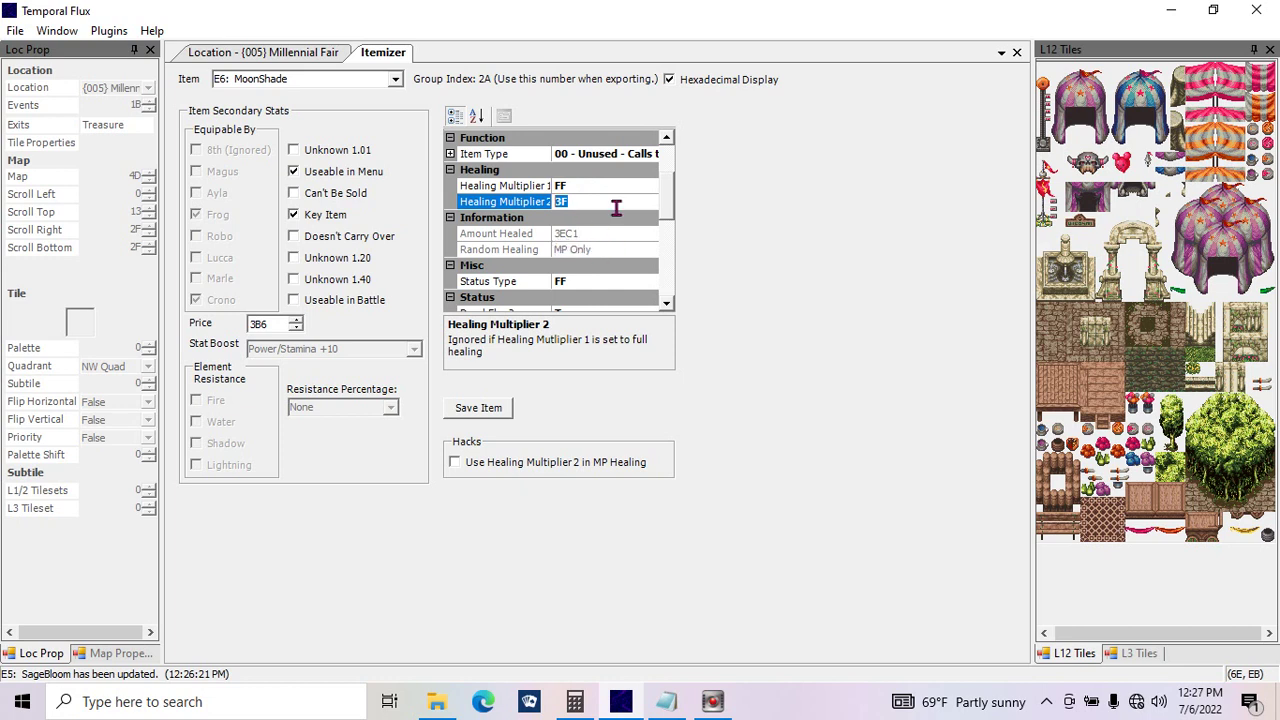
scroll(664, 204, up, 1)
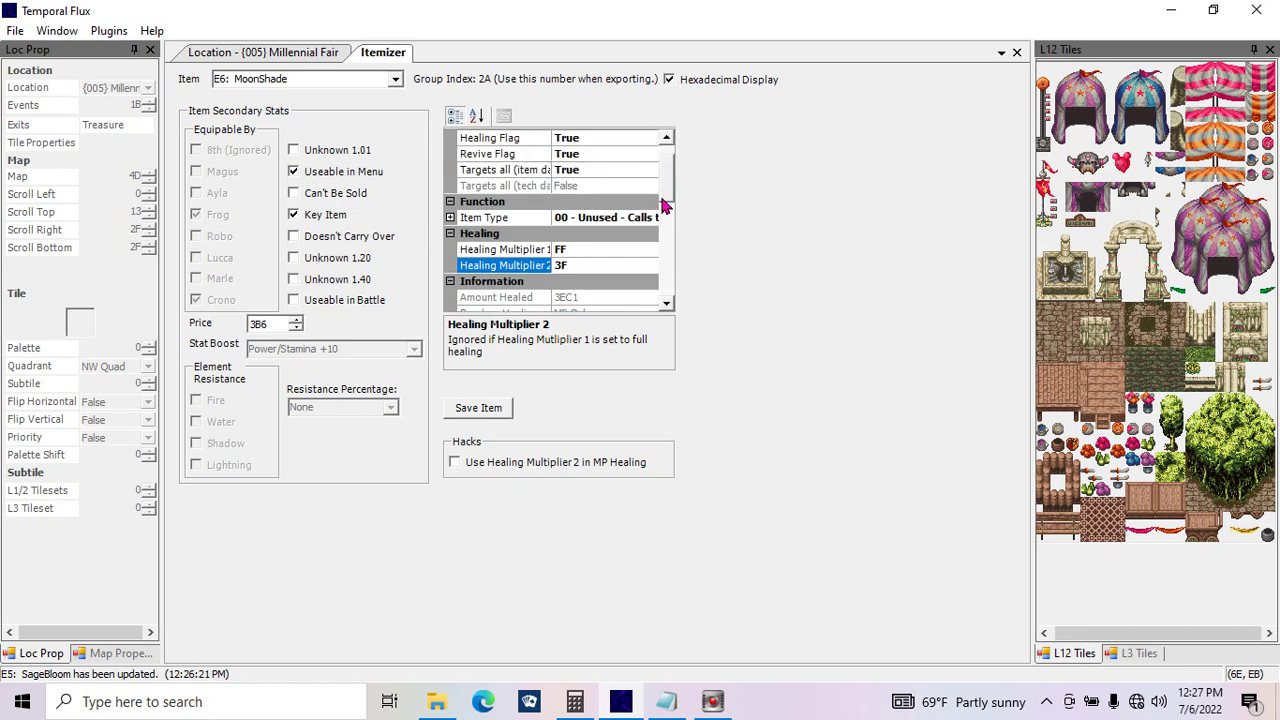
scroll(672, 190, up, 1)
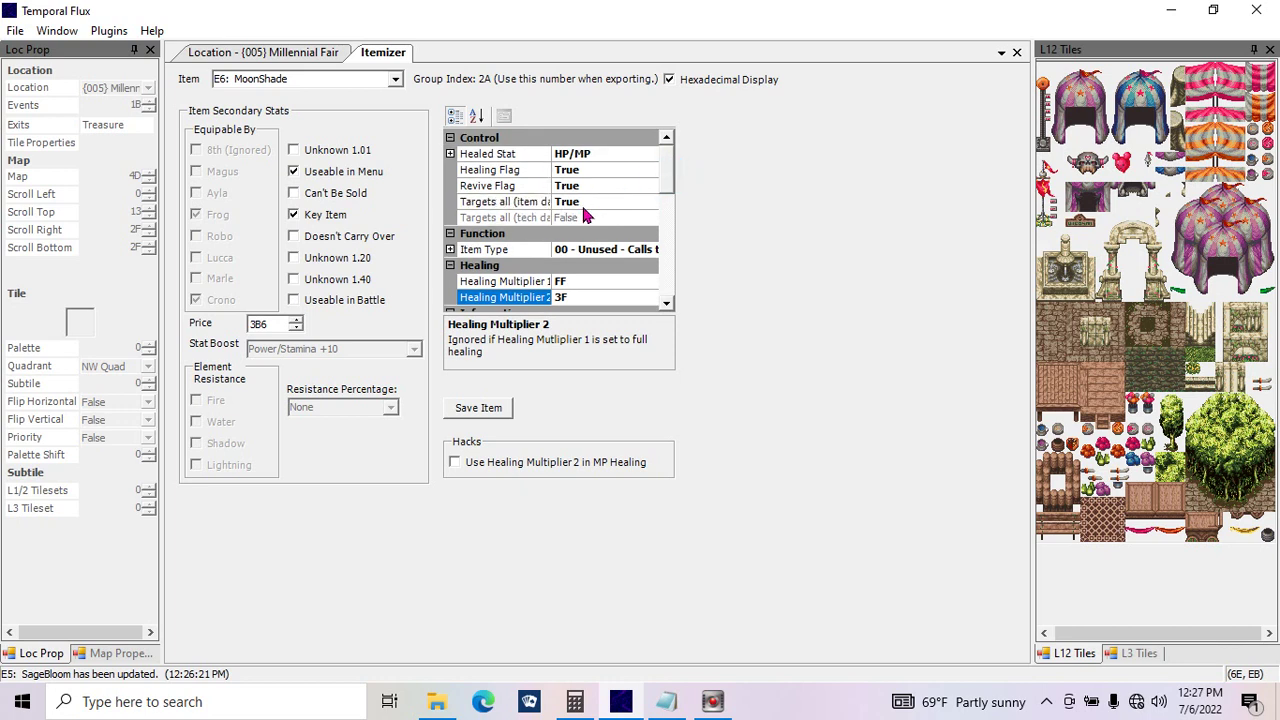
click(451, 156)
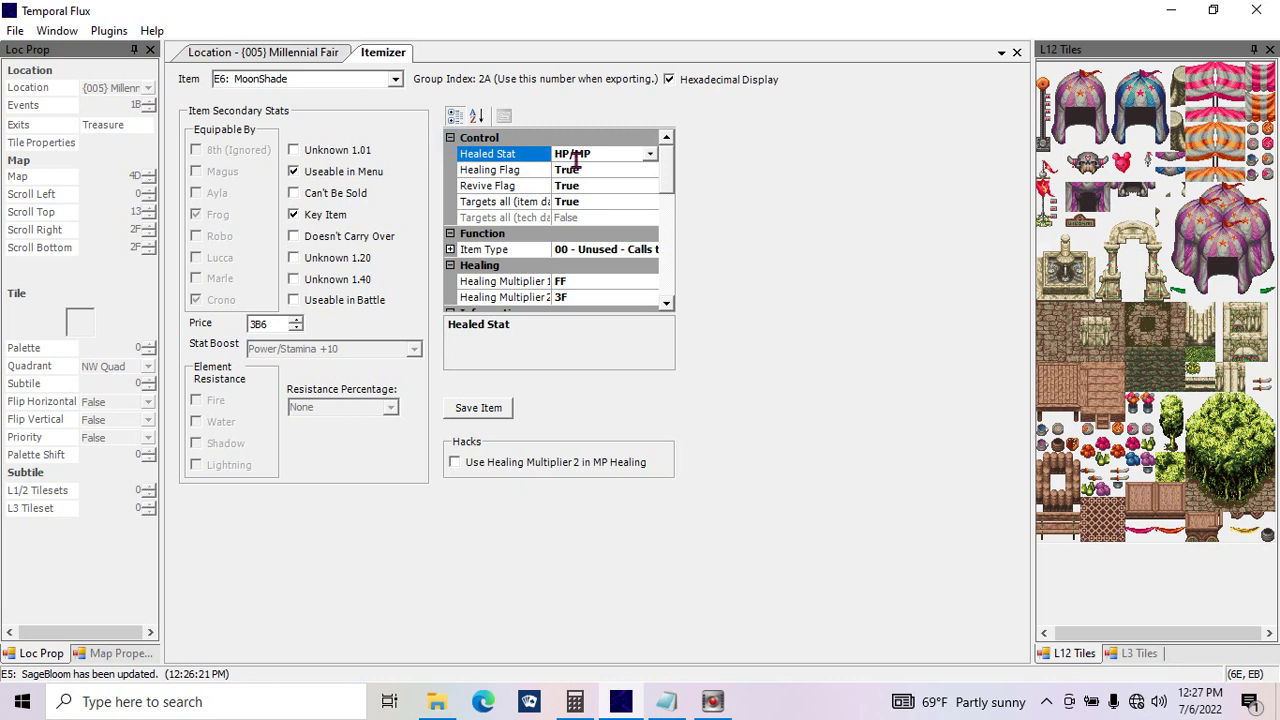
click(447, 252)
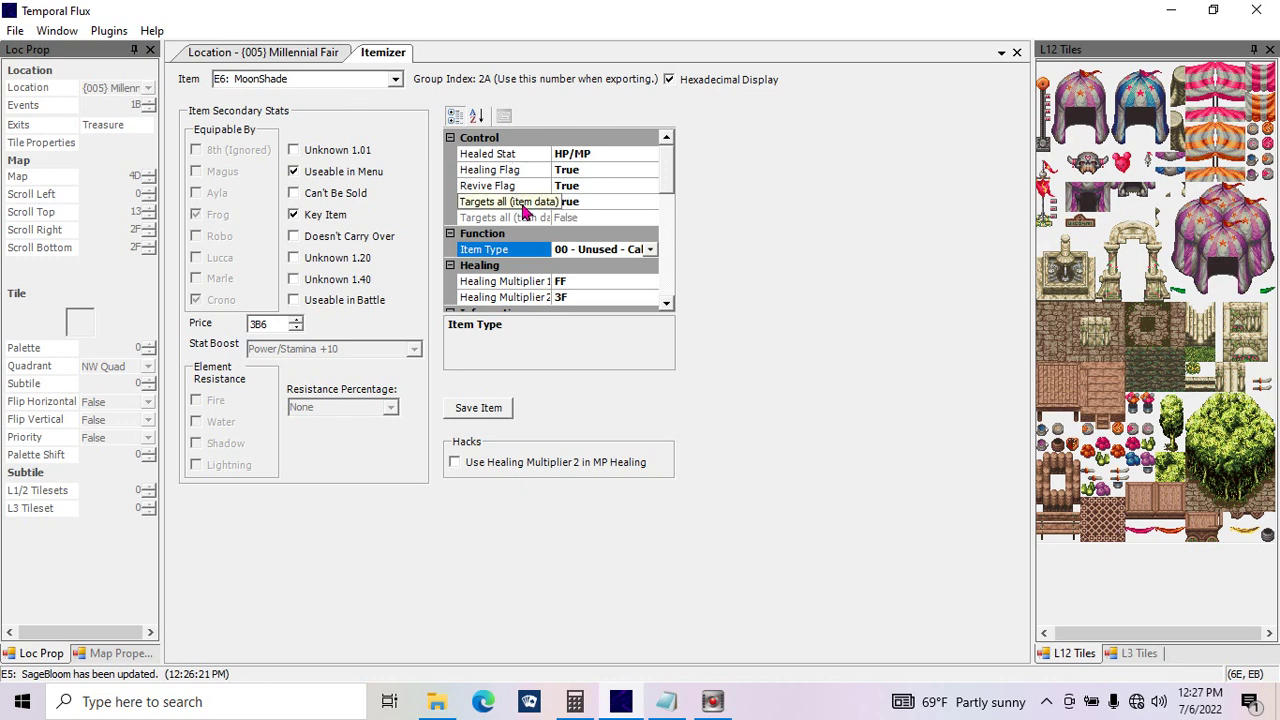
Step: Try Item Type 40 - Status Addition on MoonShade and inspect its Status Type property
click(651, 250)
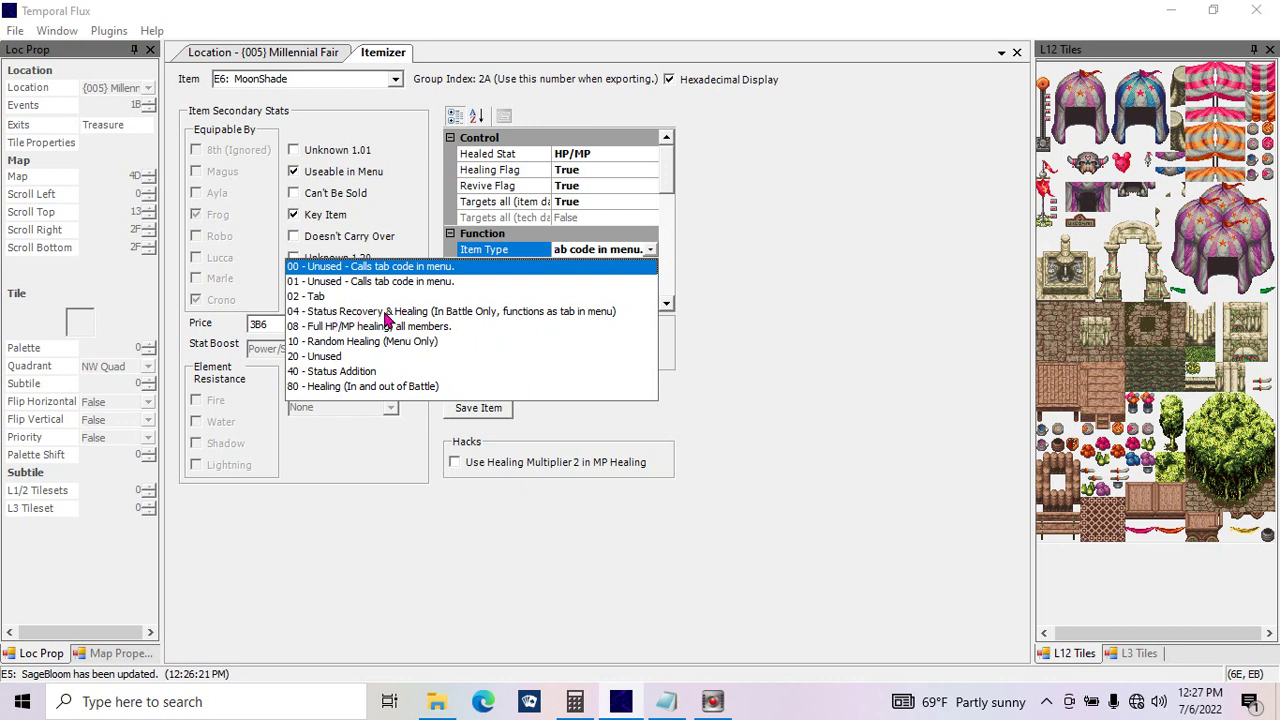
click(353, 373)
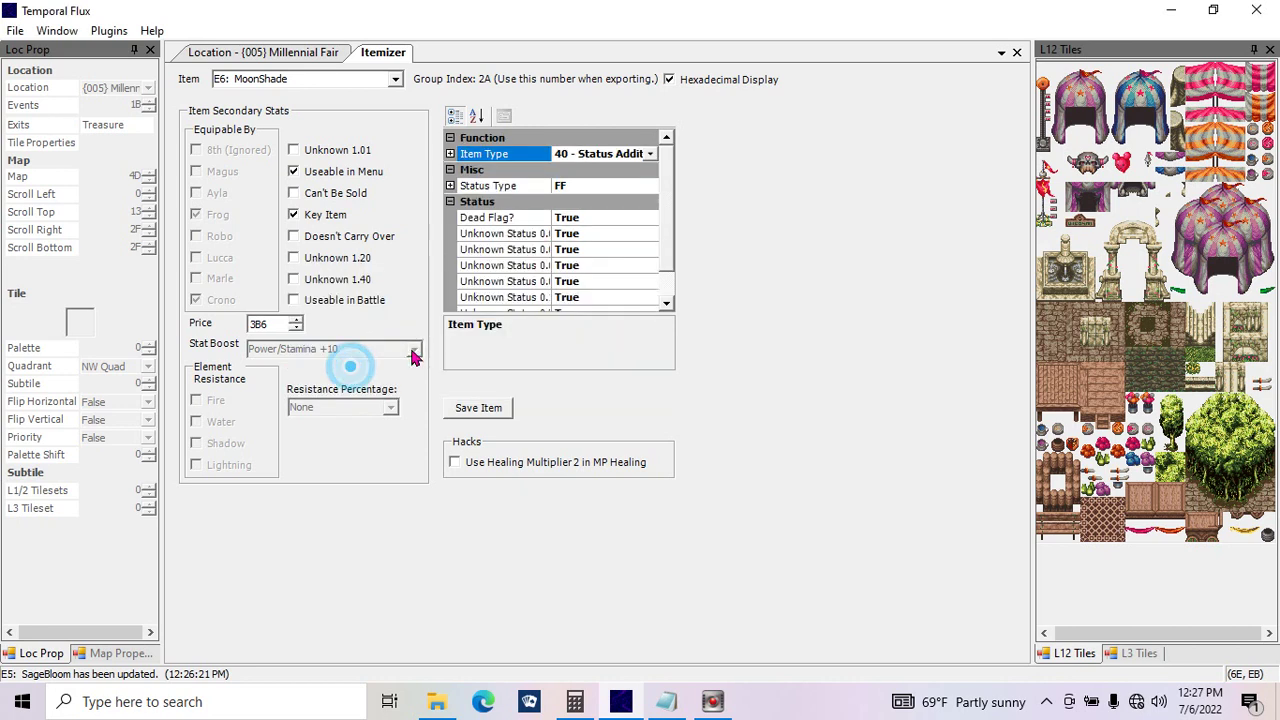
click(608, 184)
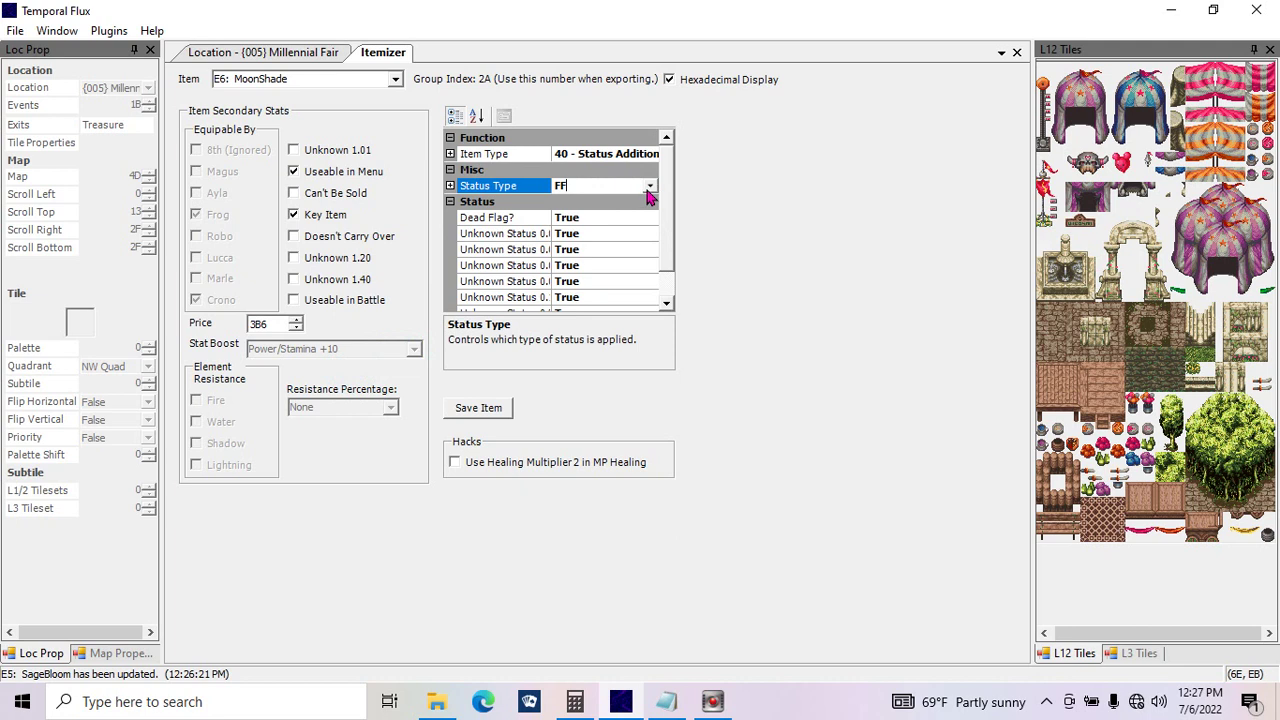
click(650, 186)
click(650, 190)
click(451, 186)
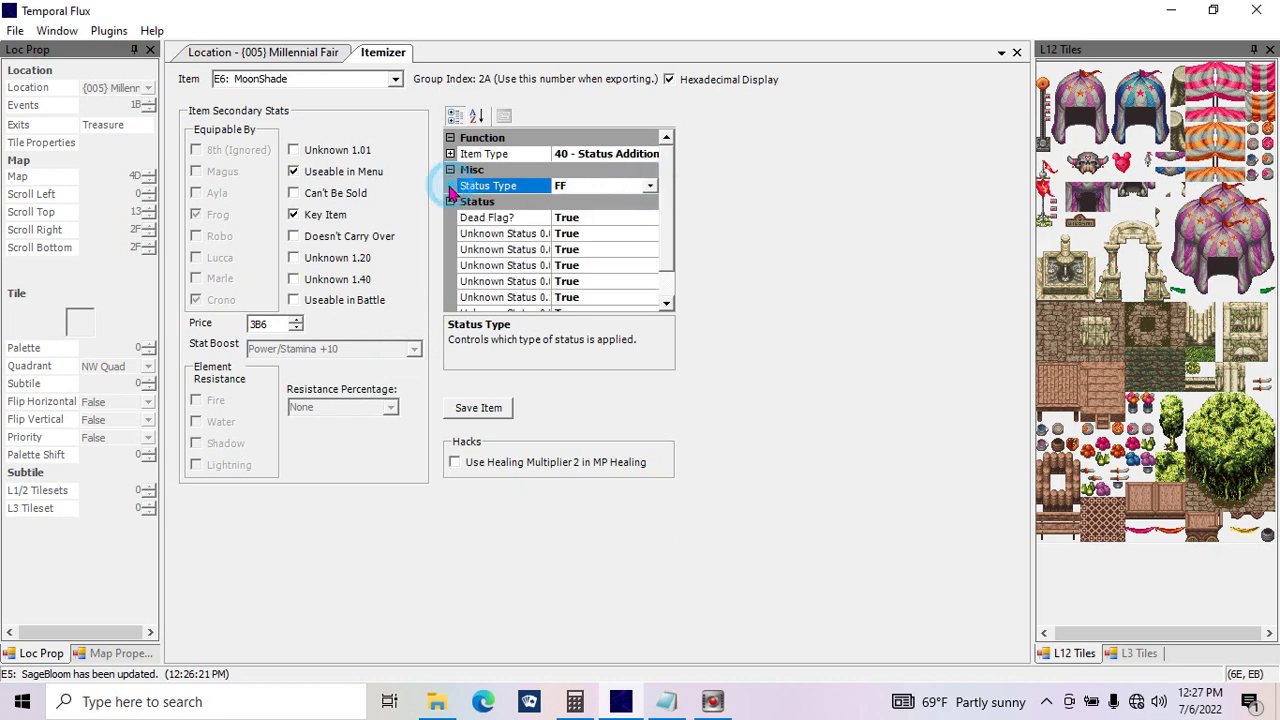
Step: Set MoonShade's Item Type to 02 - Tab and save the item
click(585, 154)
click(650, 154)
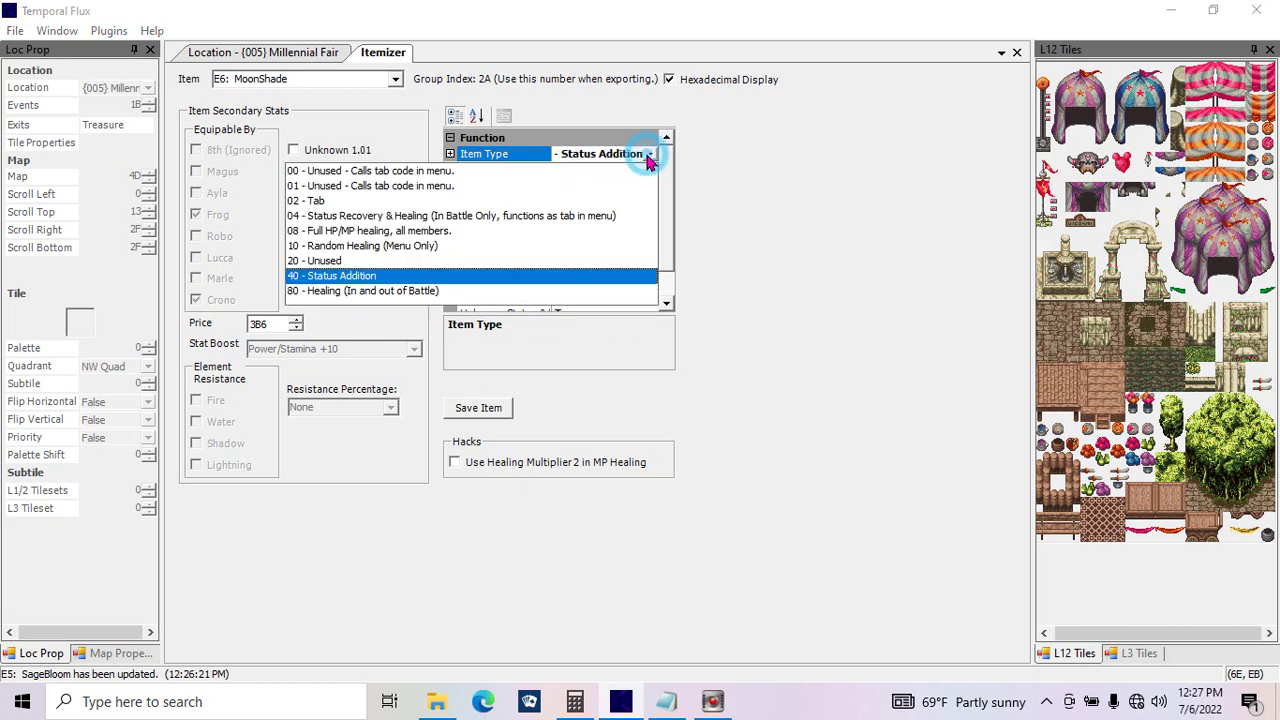
click(320, 197)
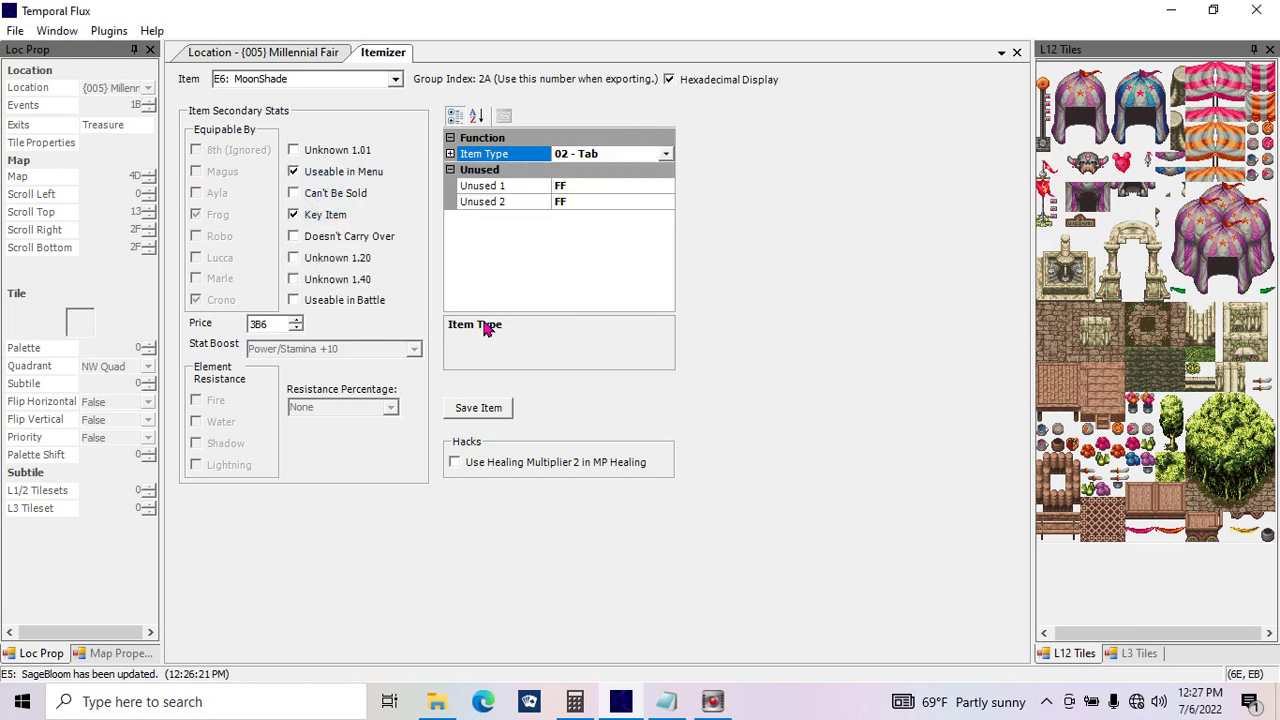
click(483, 408)
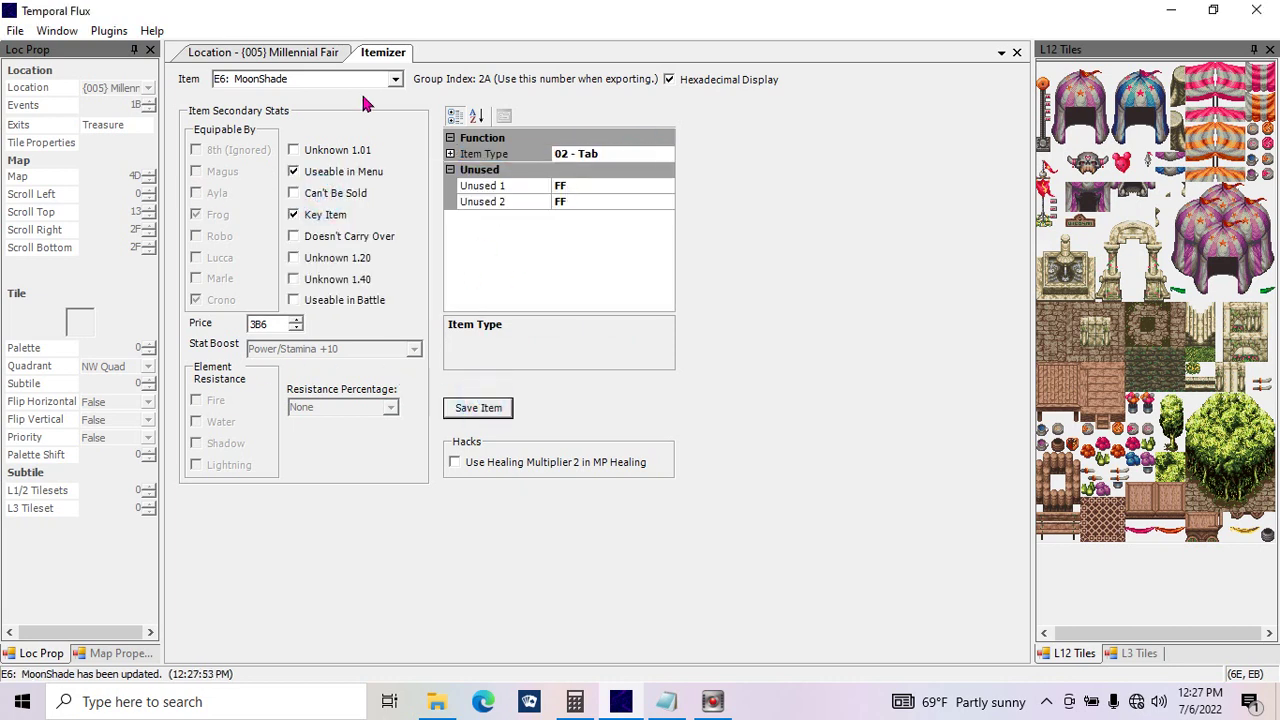
Step: Set ScrapMetal's Item Type to 40 - Status Addition and make the item useable in battle
click(396, 79)
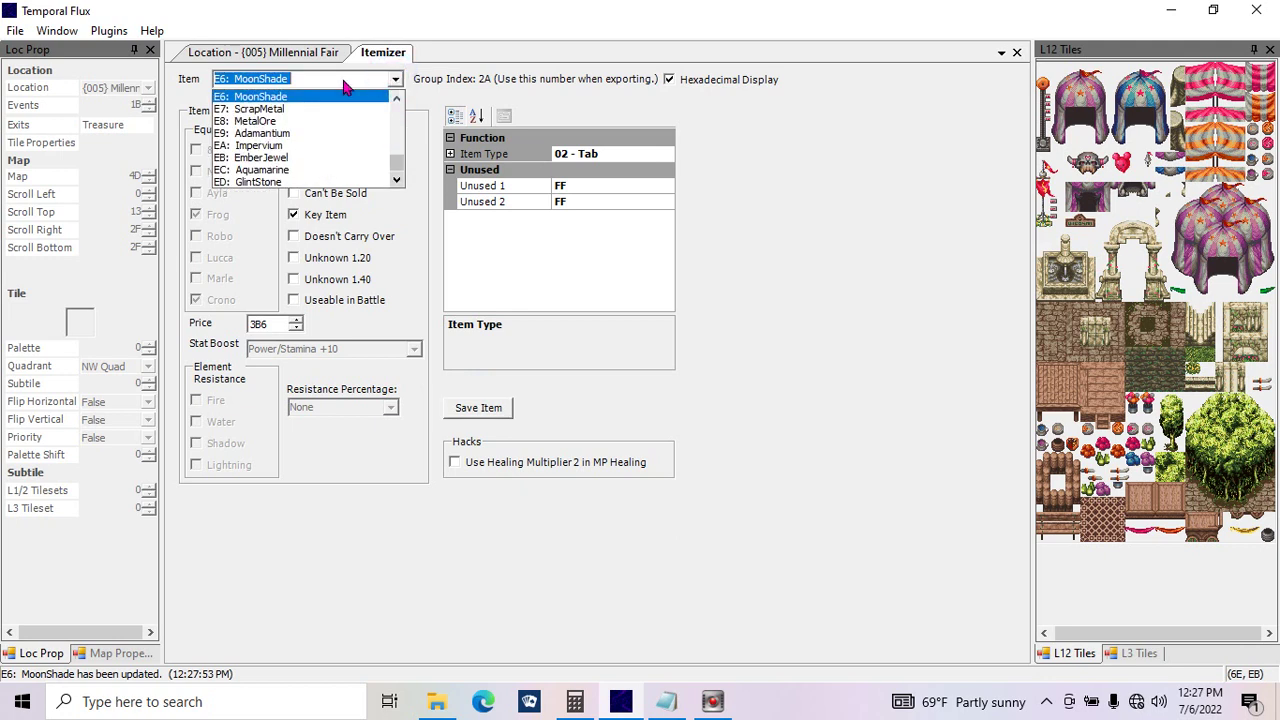
click(256, 108)
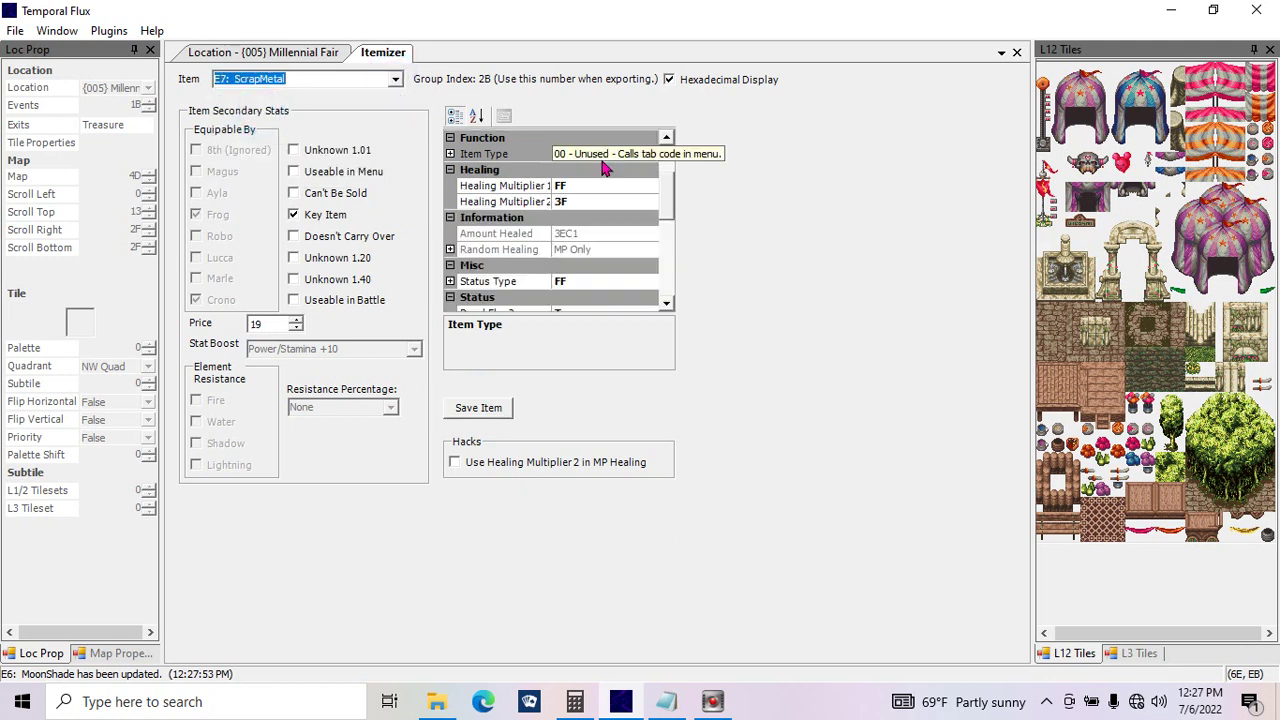
click(452, 157)
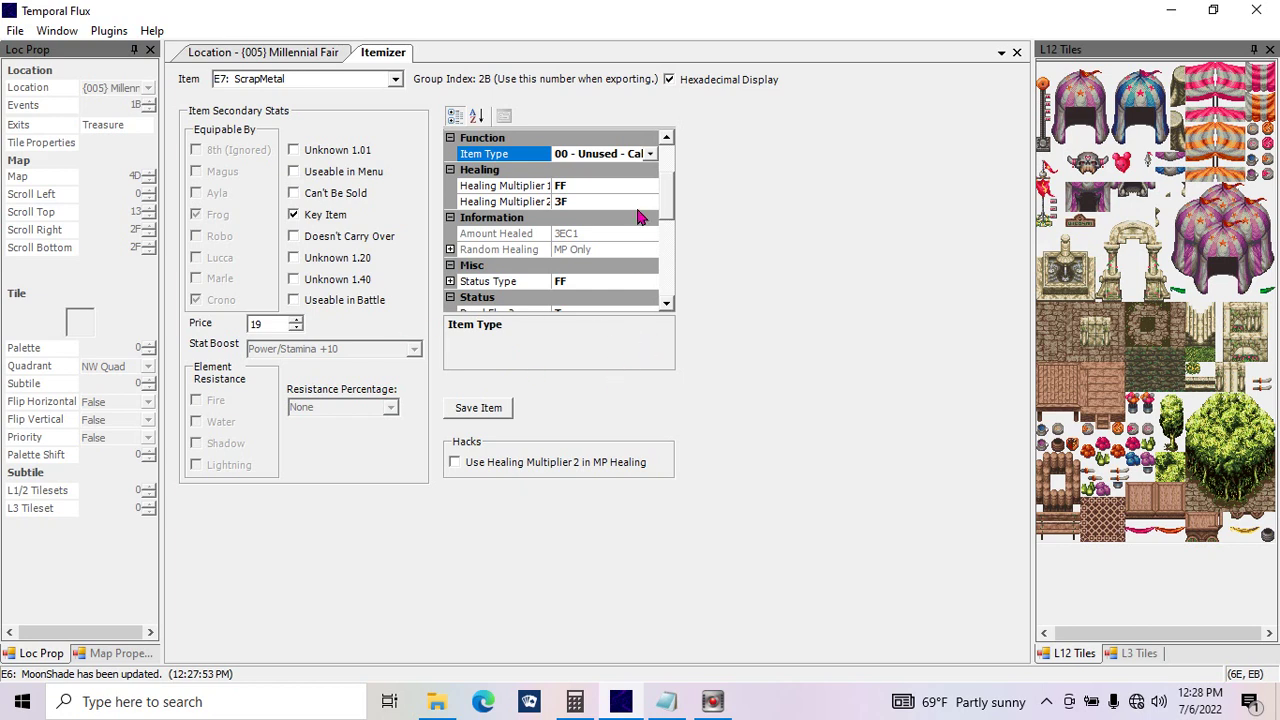
click(650, 158)
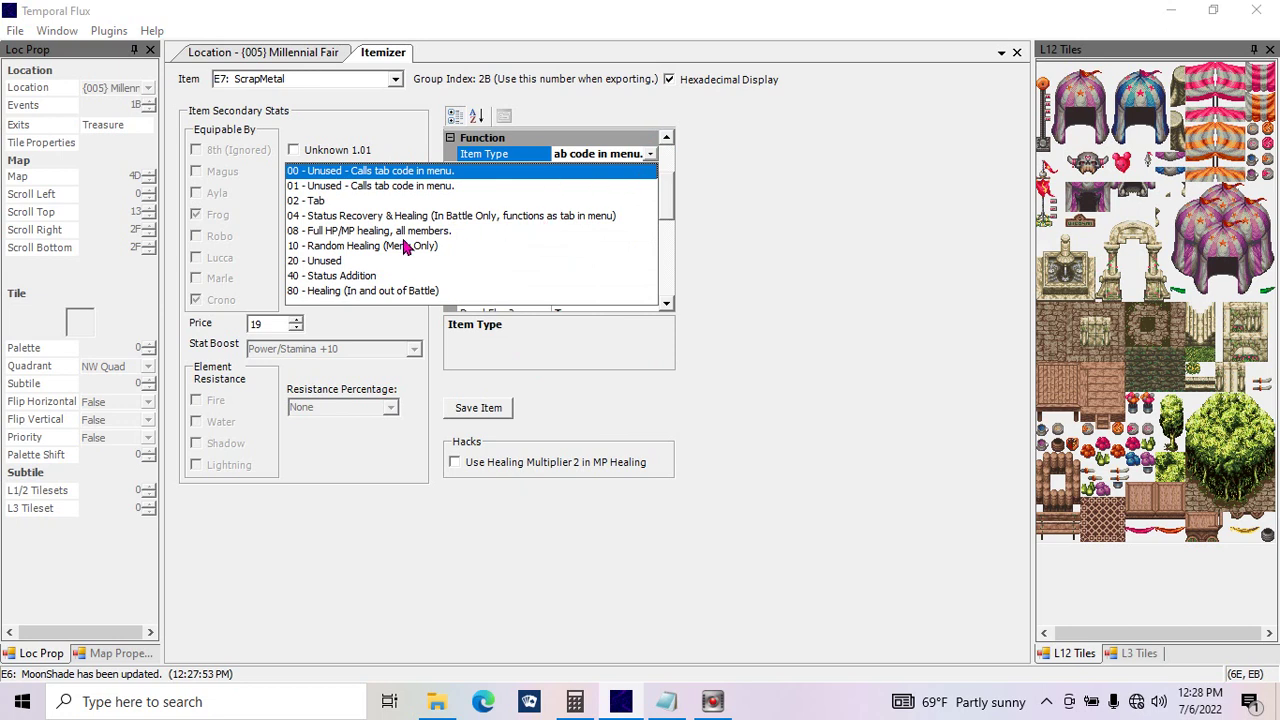
click(333, 276)
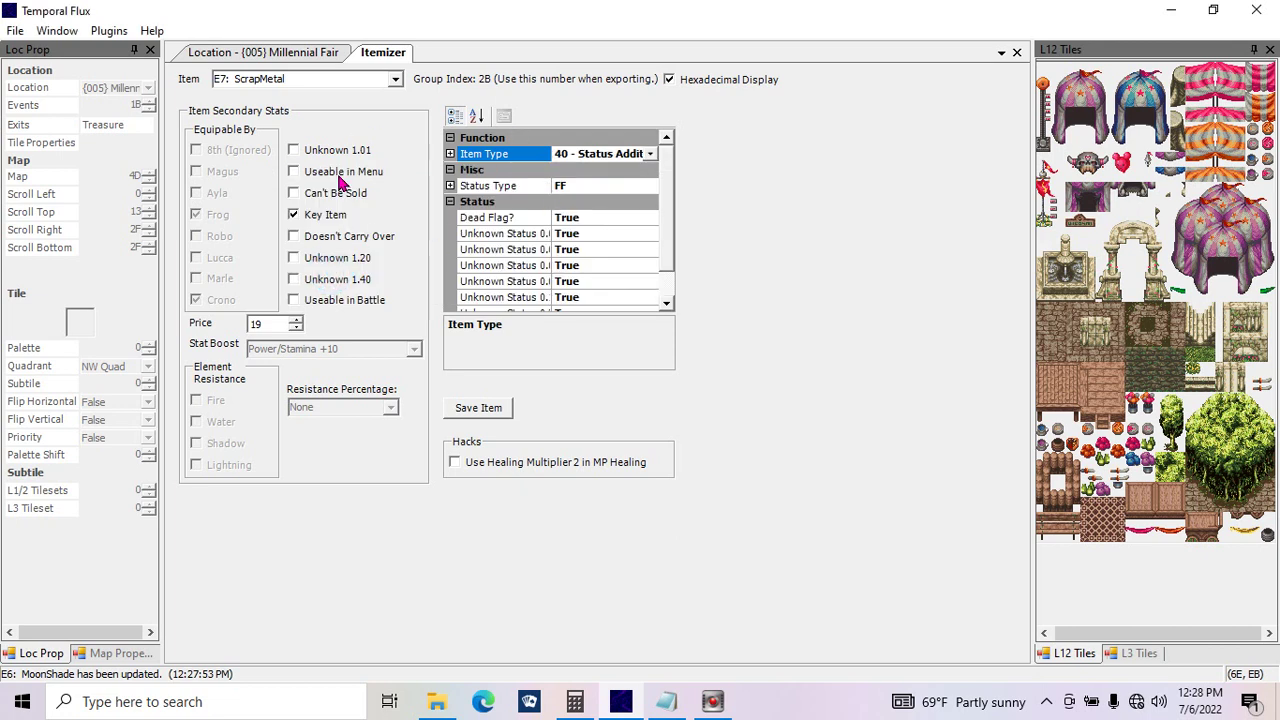
click(355, 299)
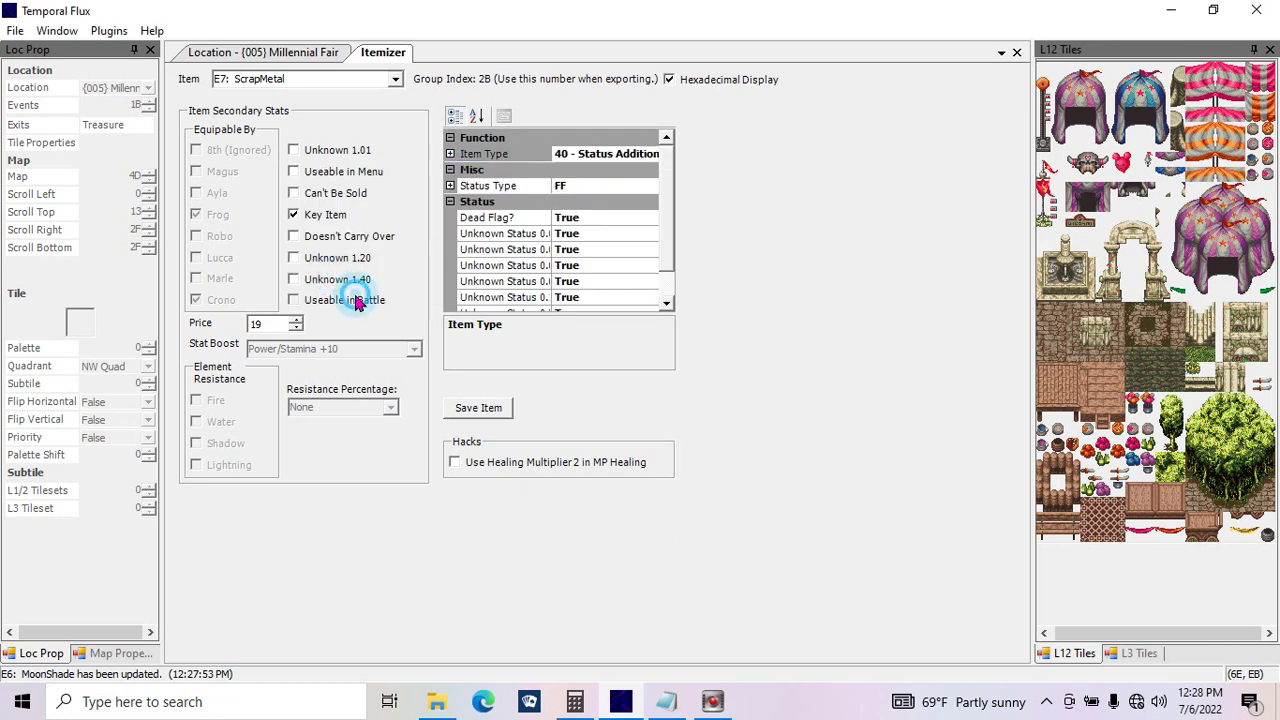
Step: Set ScrapMetal's Status Type to Negative Status and save the item
click(610, 186)
click(648, 189)
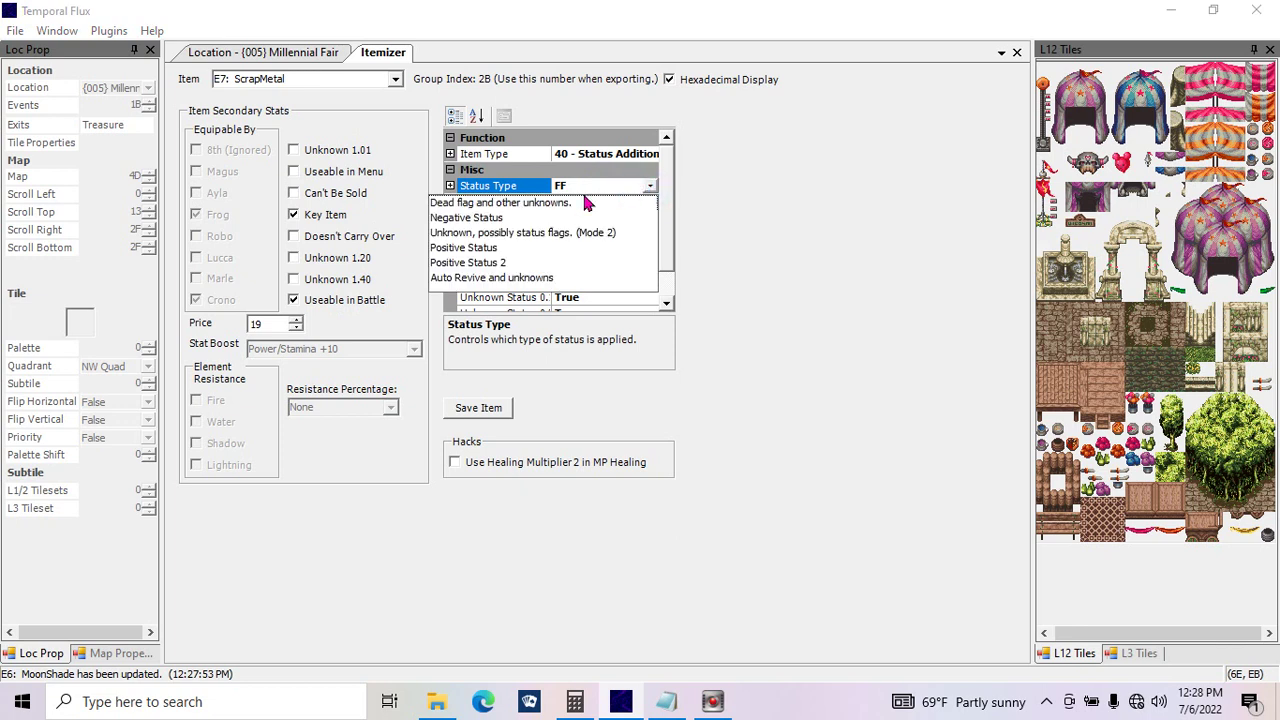
click(530, 217)
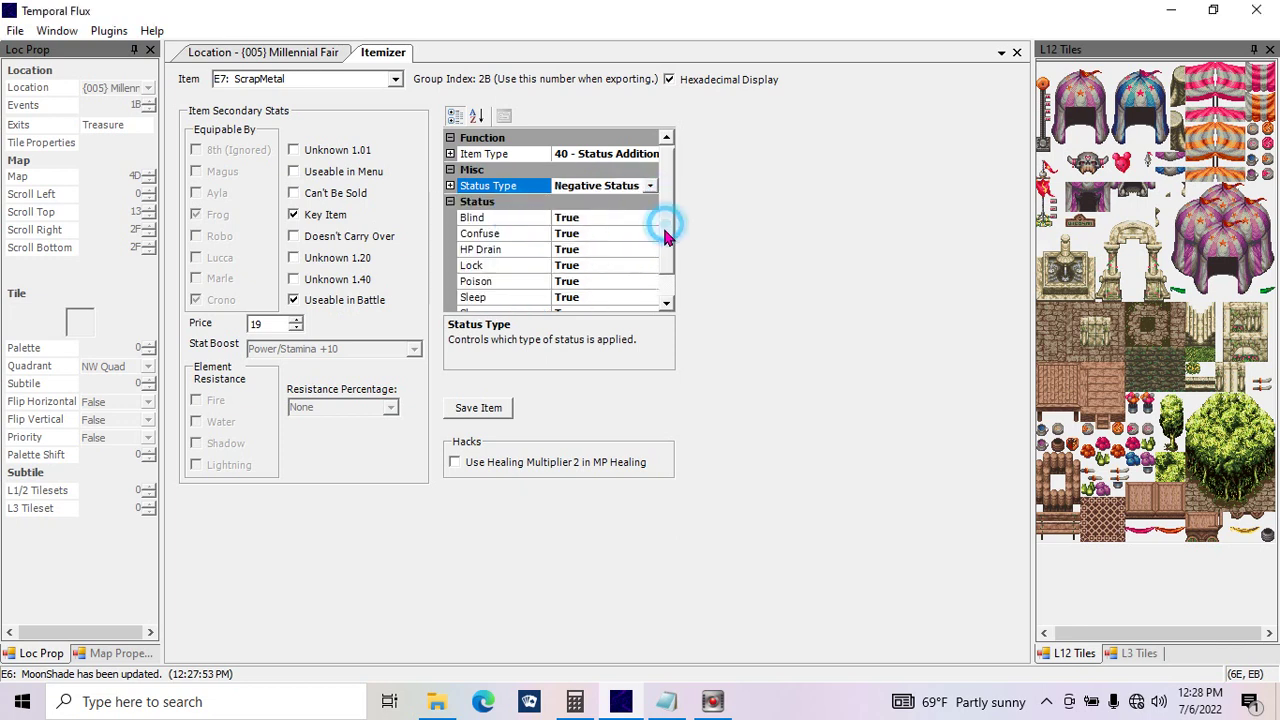
scroll(665, 250, down, 1)
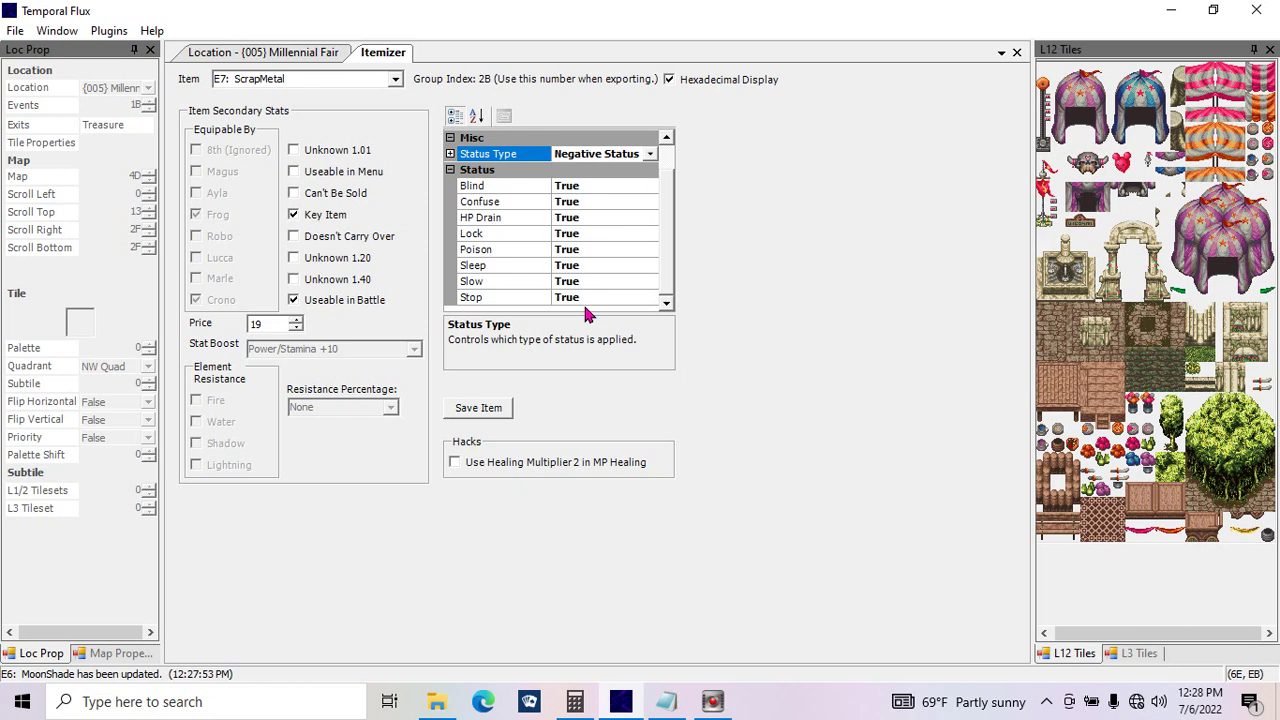
click(495, 409)
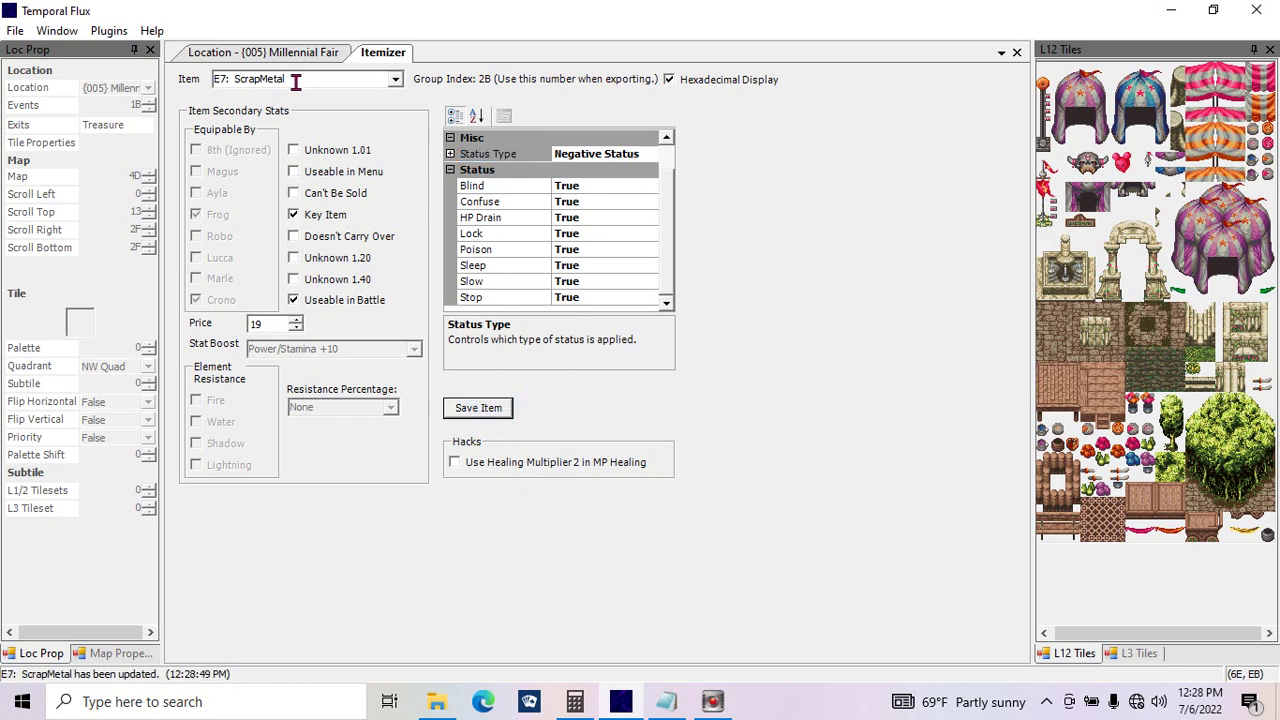
Step: Browse the weapons in the item list and load 48: {Fist}BronzeFist to view its stats
click(396, 80)
drag(397, 163, 396, 107)
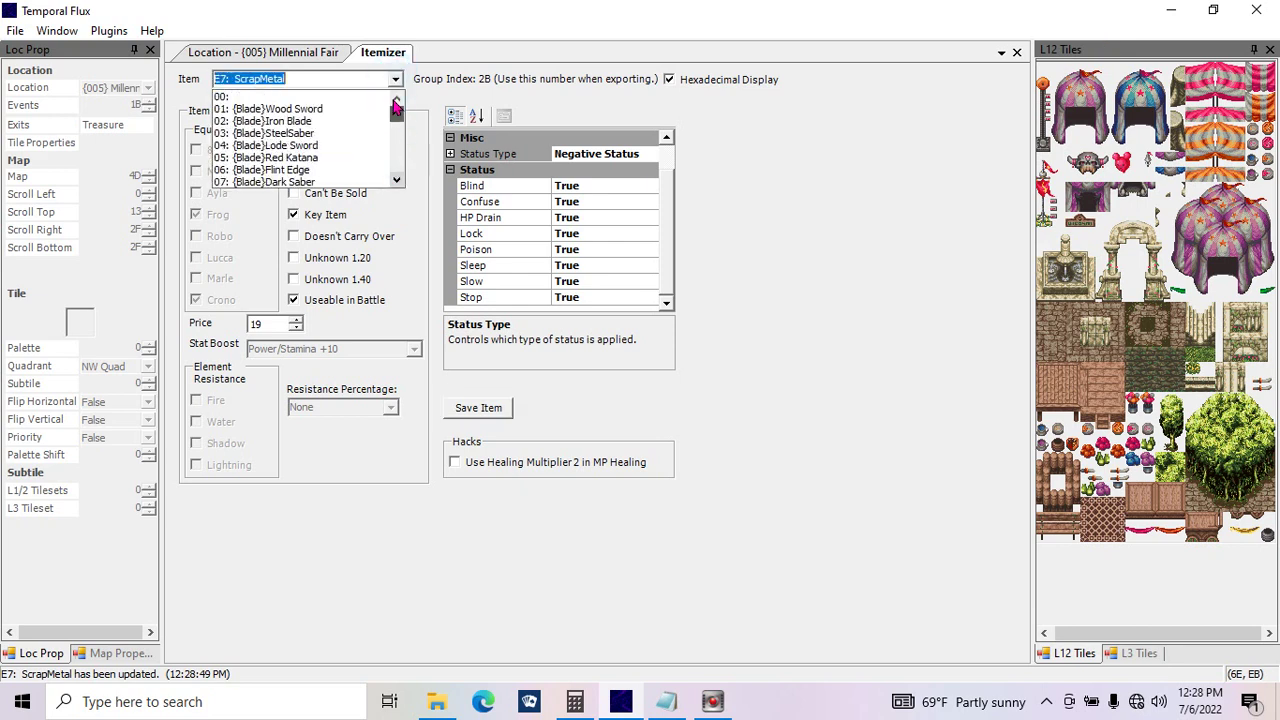
click(397, 145)
click(391, 137)
click(391, 142)
click(395, 150)
click(395, 150)
click(395, 150)
click(395, 150)
click(395, 148)
click(395, 145)
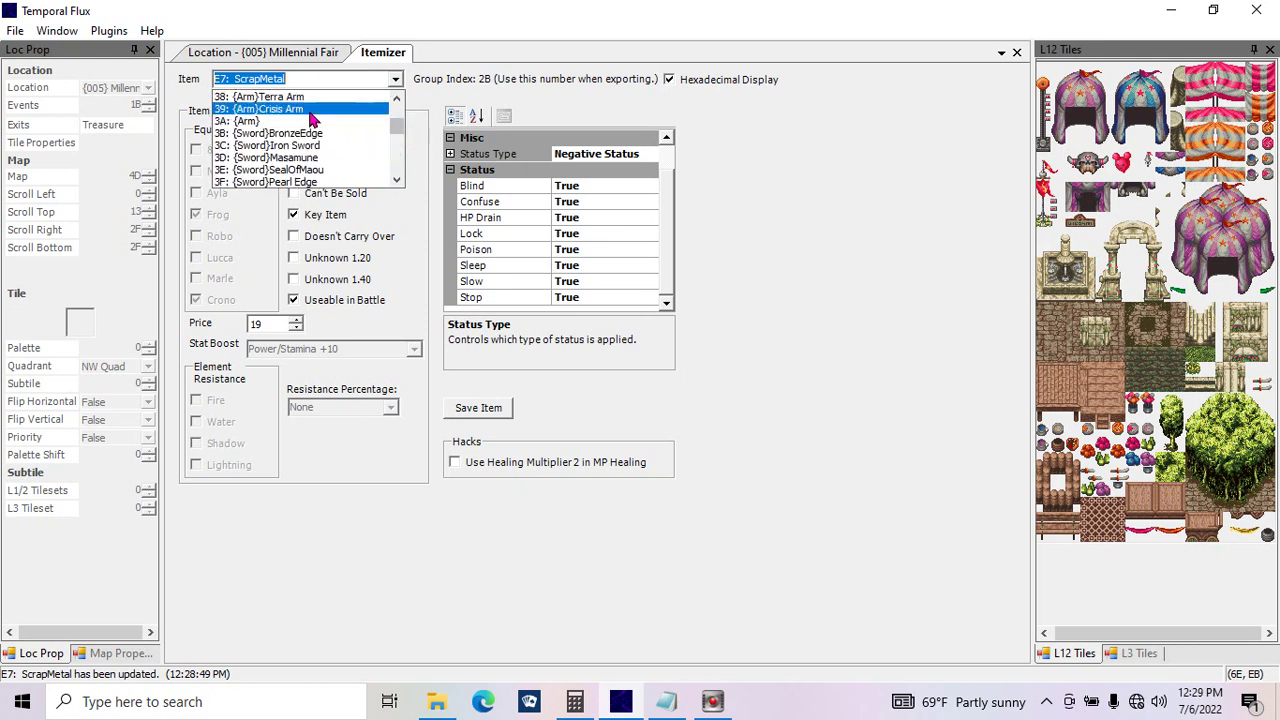
click(397, 117)
click(397, 117)
click(397, 117)
click(397, 117)
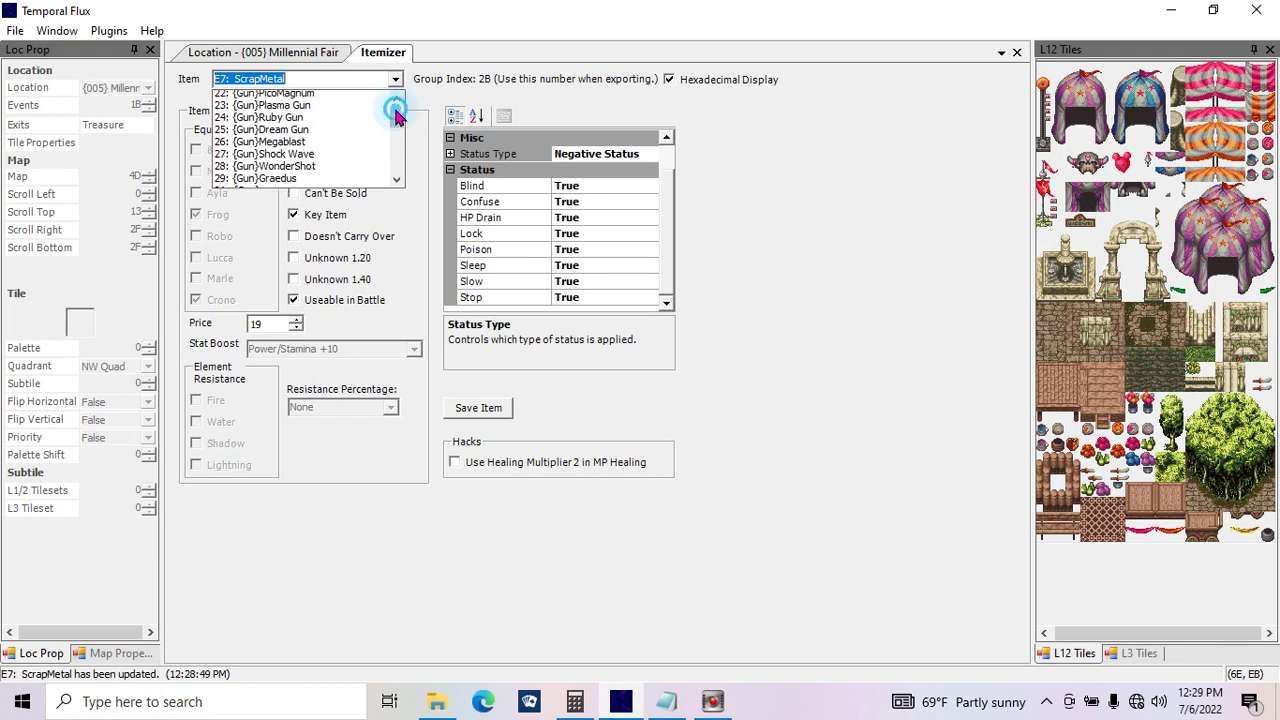
click(397, 117)
click(395, 130)
click(395, 150)
click(395, 150)
click(395, 150)
click(395, 152)
click(395, 158)
click(395, 160)
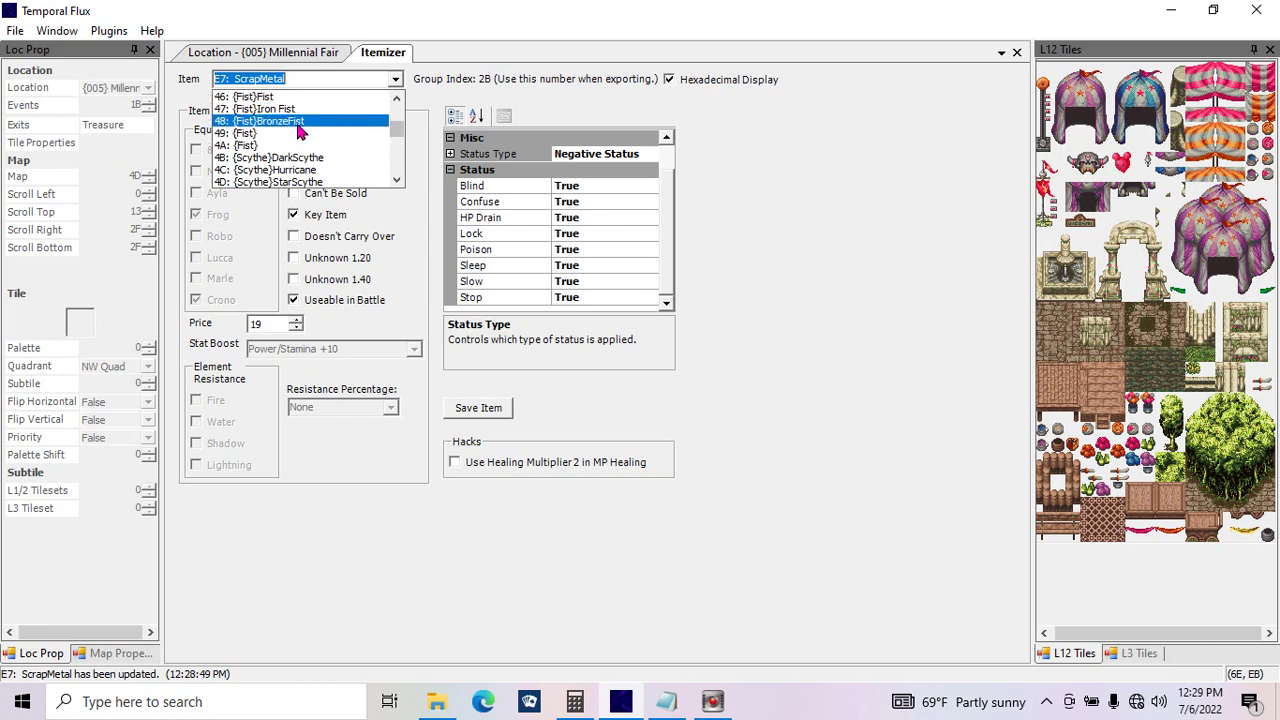
click(297, 122)
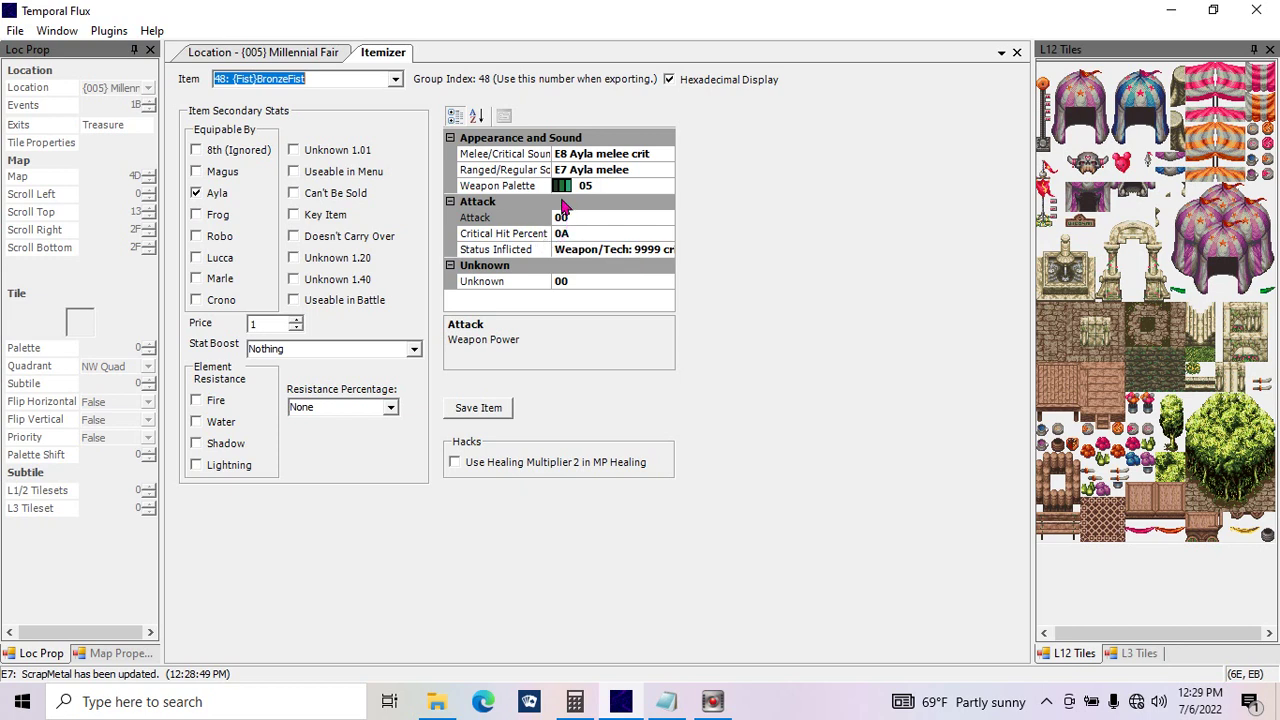
Step: Make the unnamed item 49: {Fist} equipable by Ayla, with Attack 54 and Critical Hit Percent 26
click(395, 79)
click(380, 101)
click(198, 192)
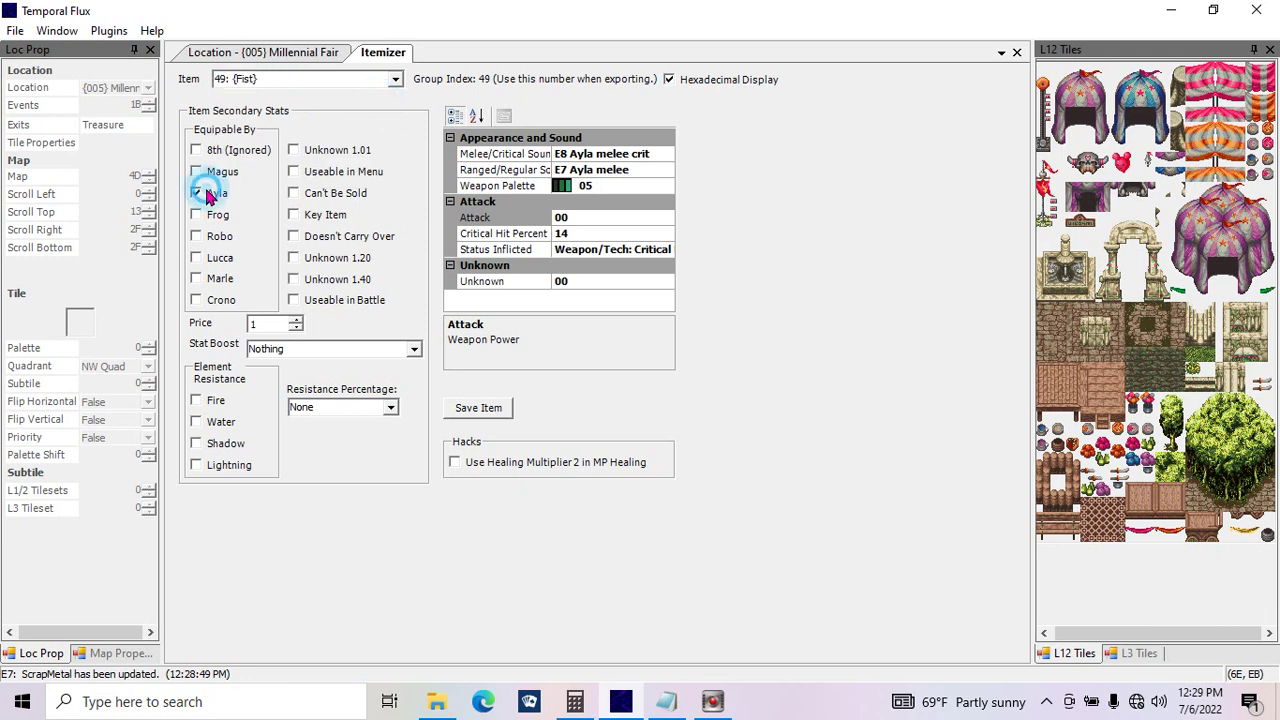
click(580, 217)
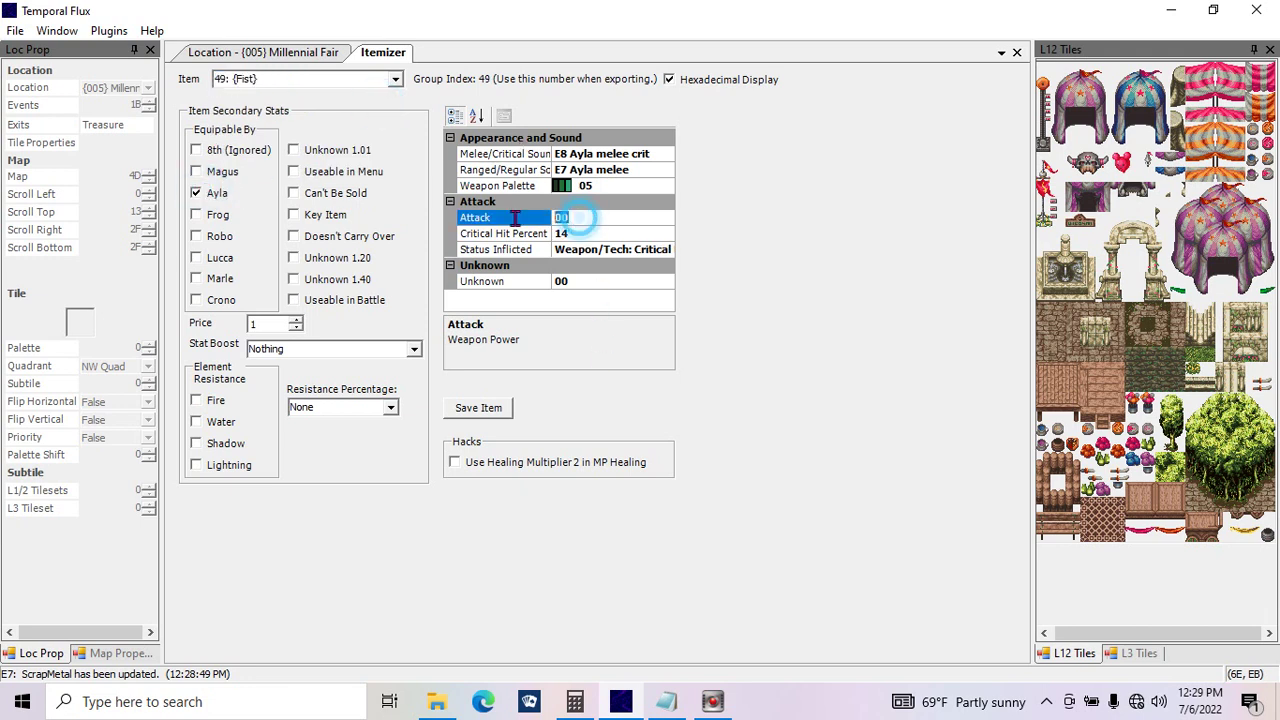
text(54)
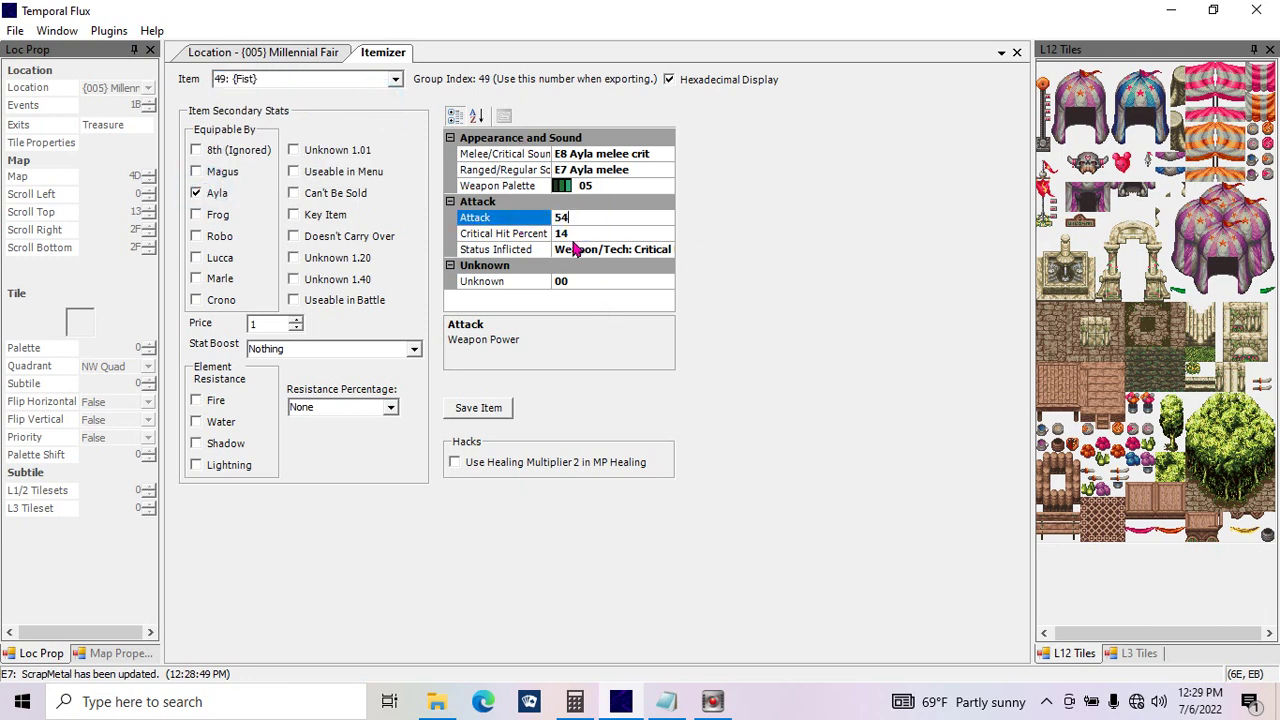
click(568, 236)
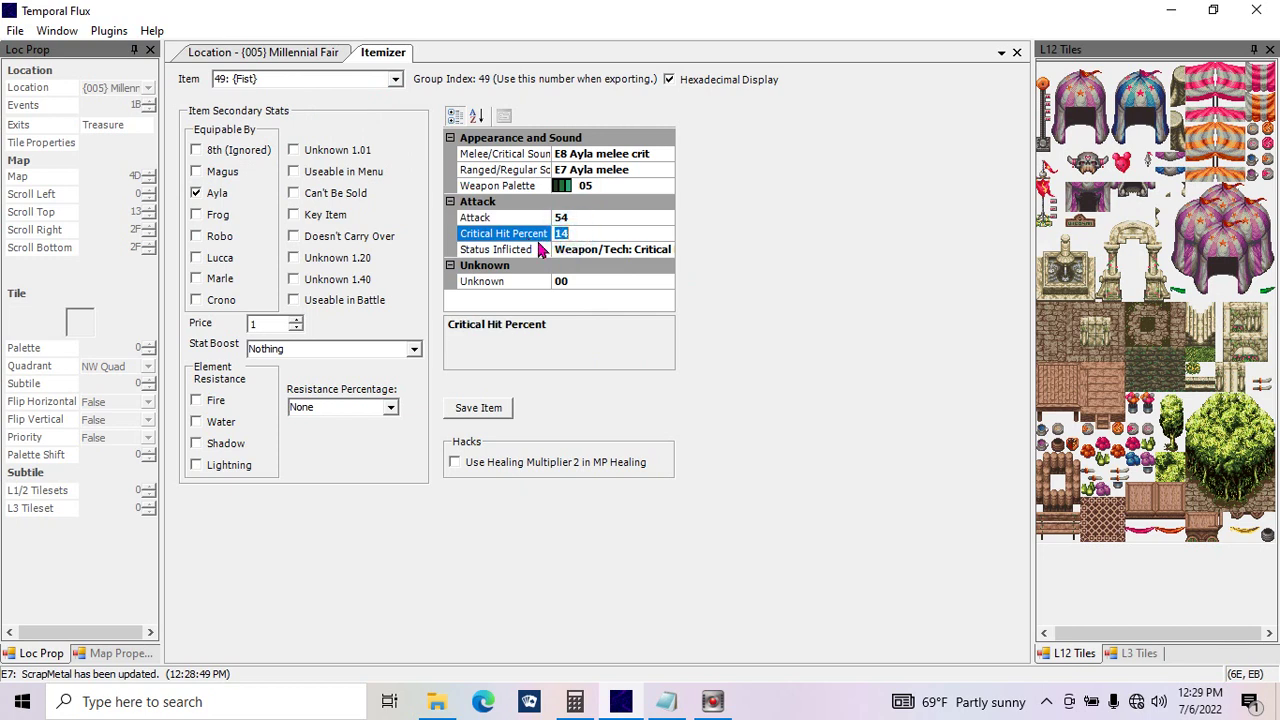
text(26)
Step: Set the fist weapon's Status Inflicted to Weapon/Tech: 60% chance of Confuse
click(598, 250)
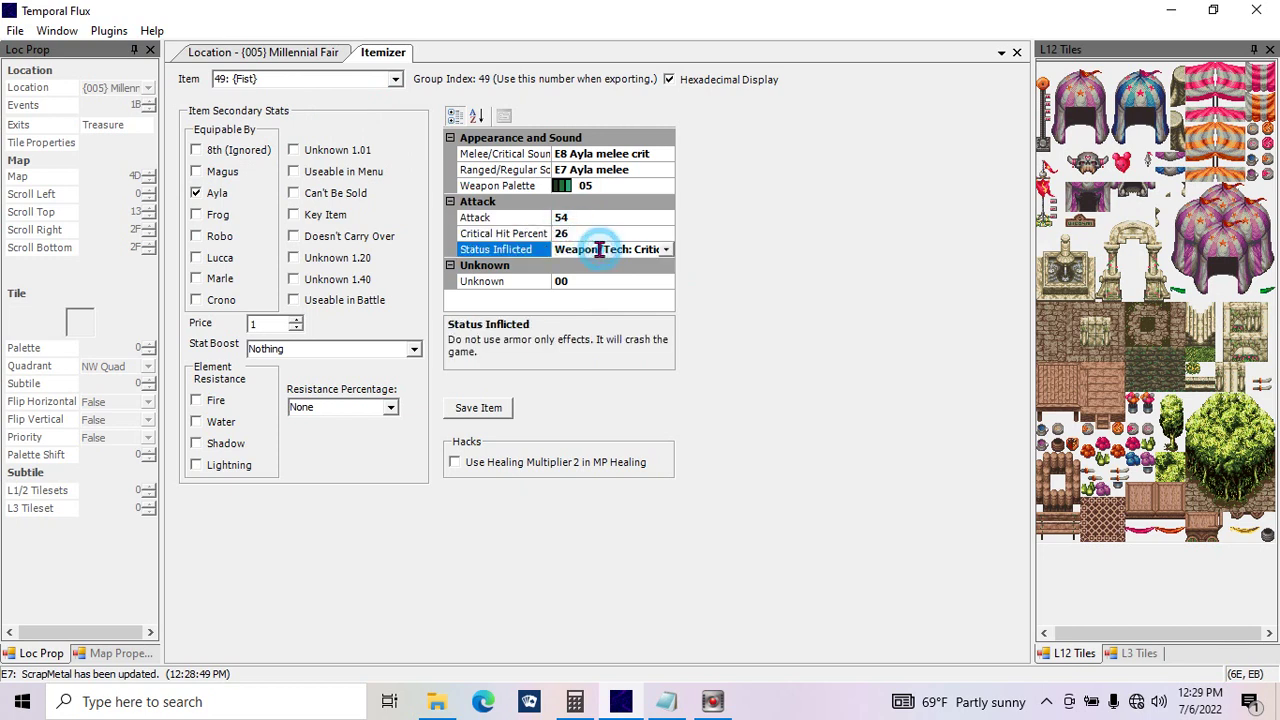
click(665, 251)
drag(813, 272, 813, 310)
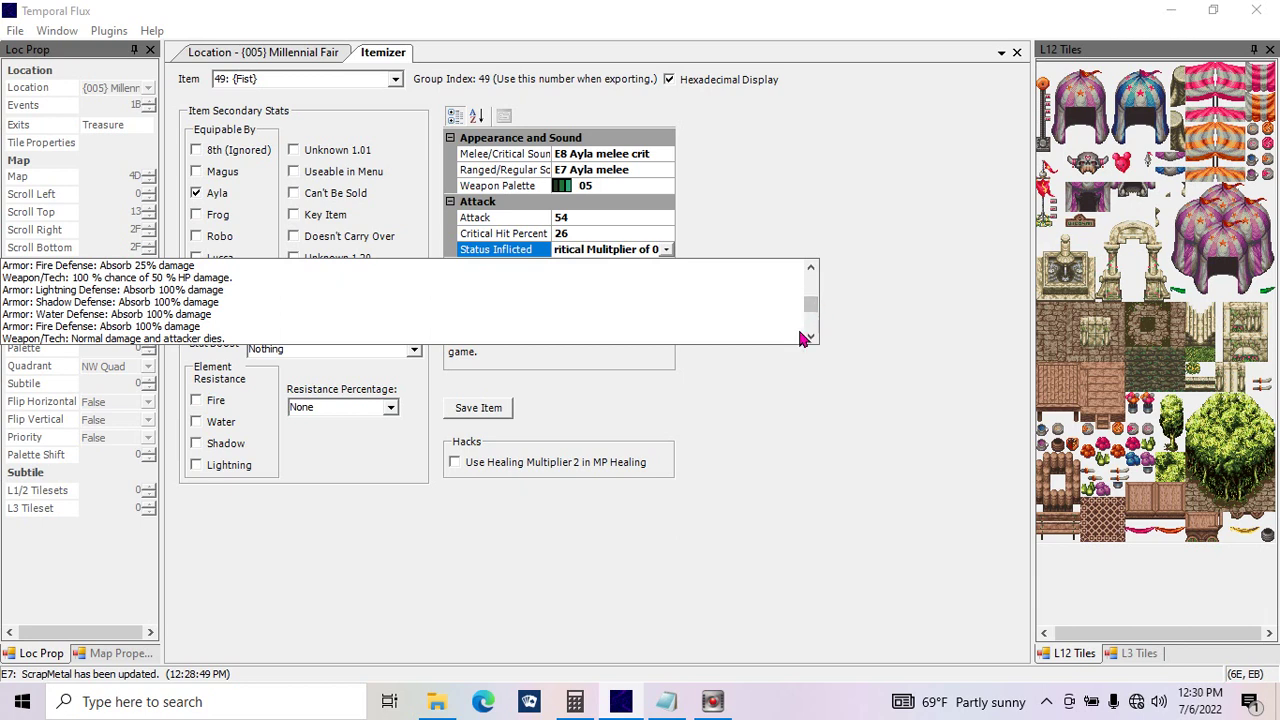
click(810, 336)
click(810, 336)
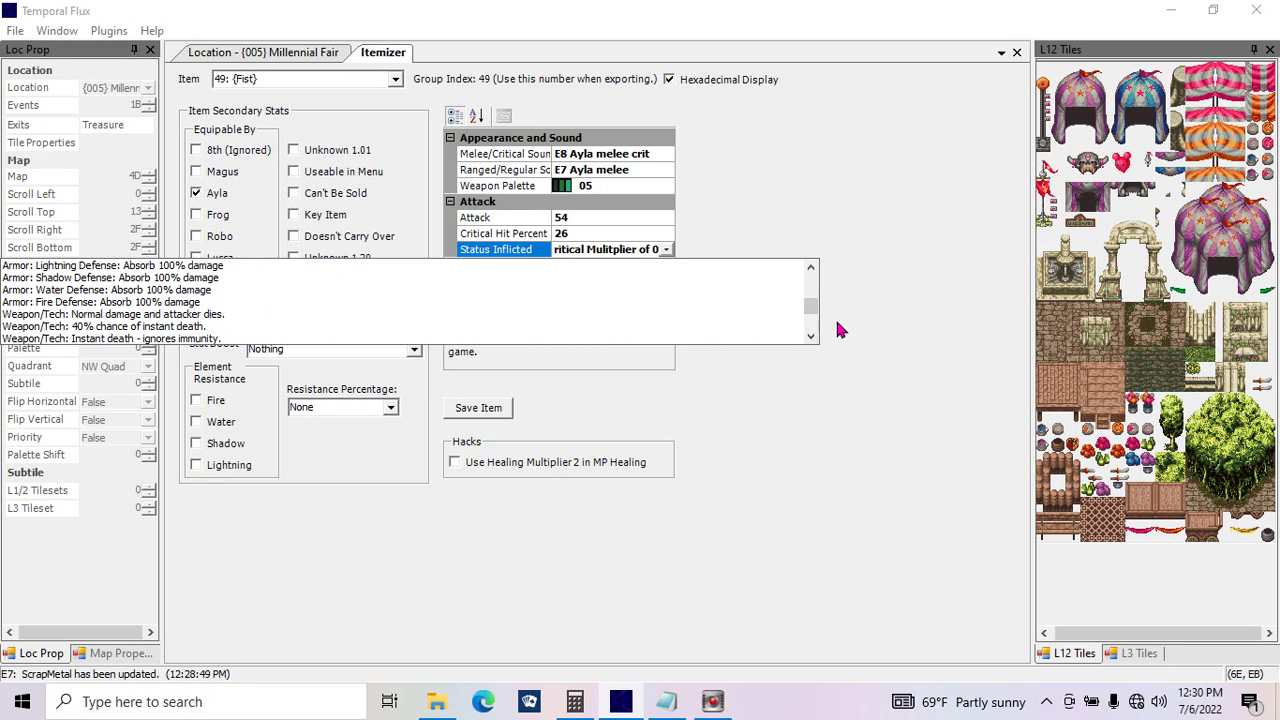
click(811, 338)
click(811, 338)
click(811, 338)
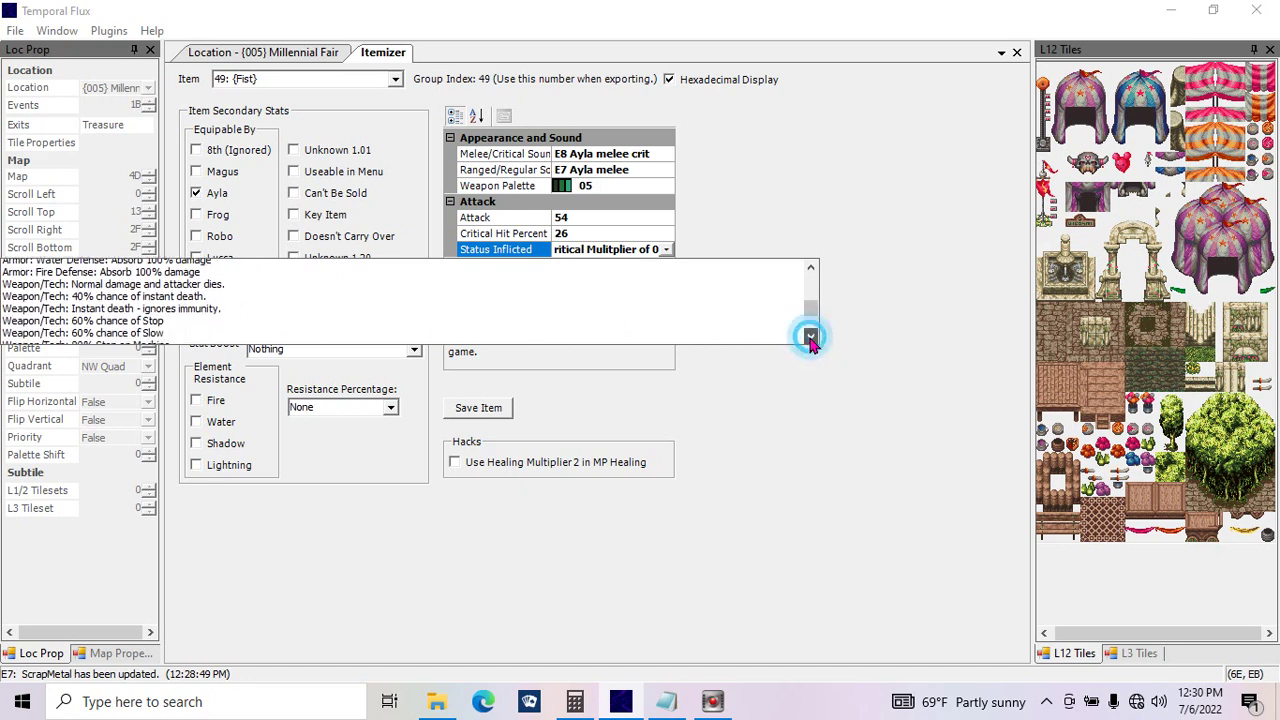
click(811, 338)
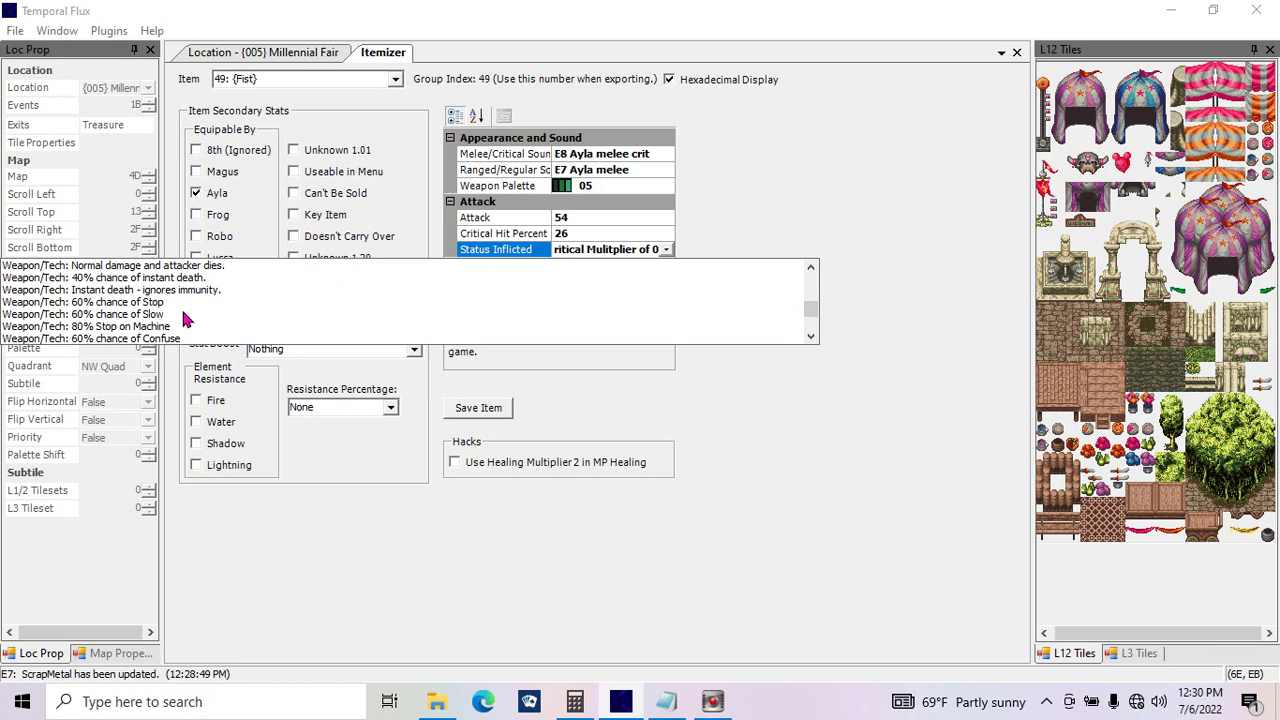
click(811, 337)
click(811, 337)
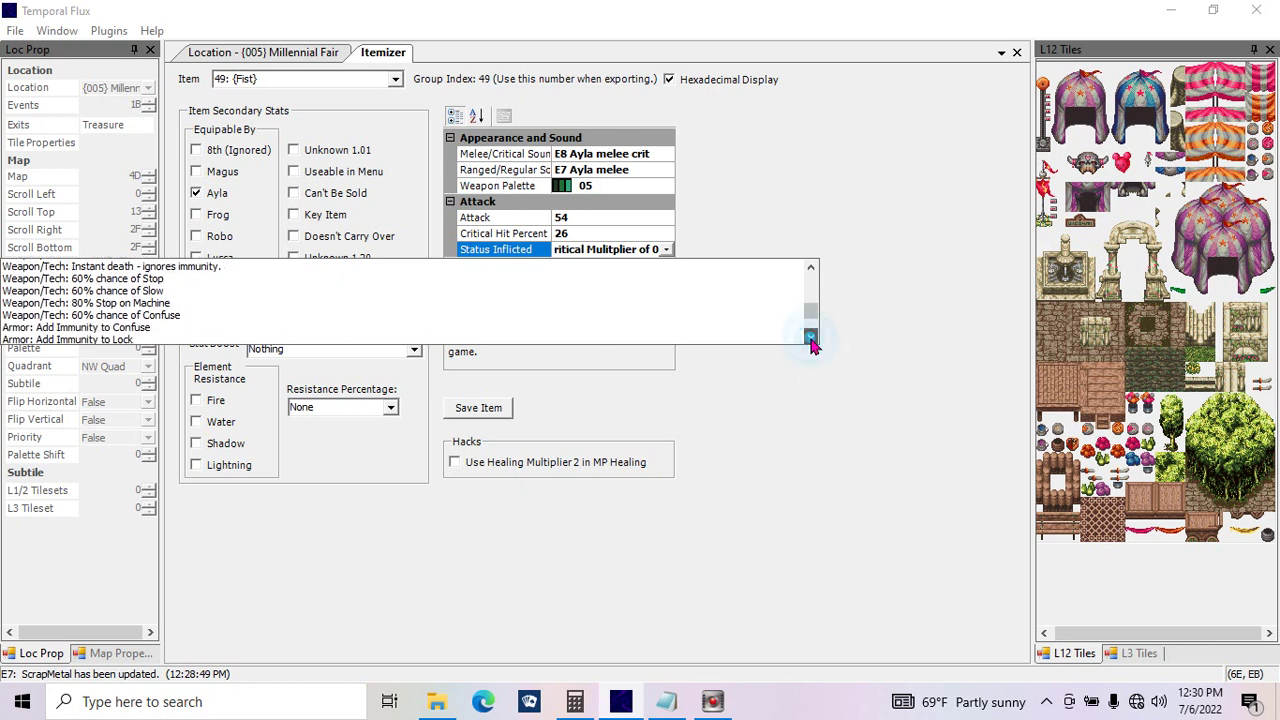
click(811, 337)
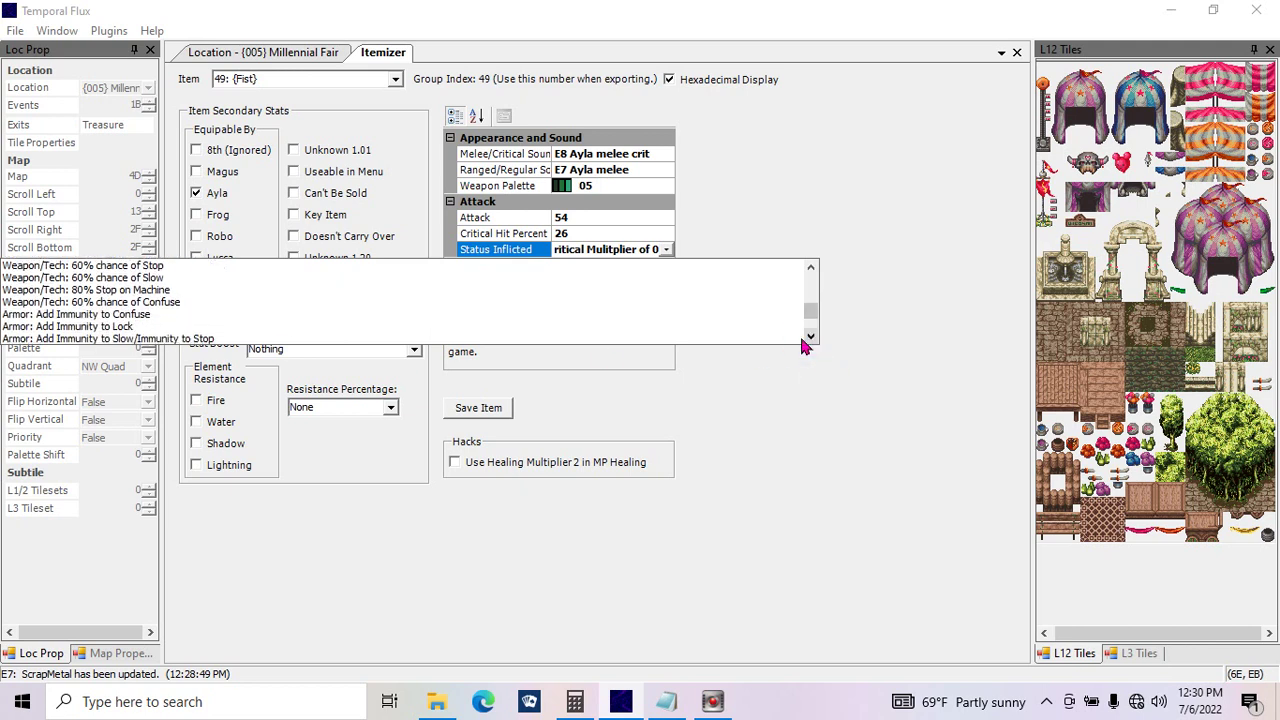
click(125, 302)
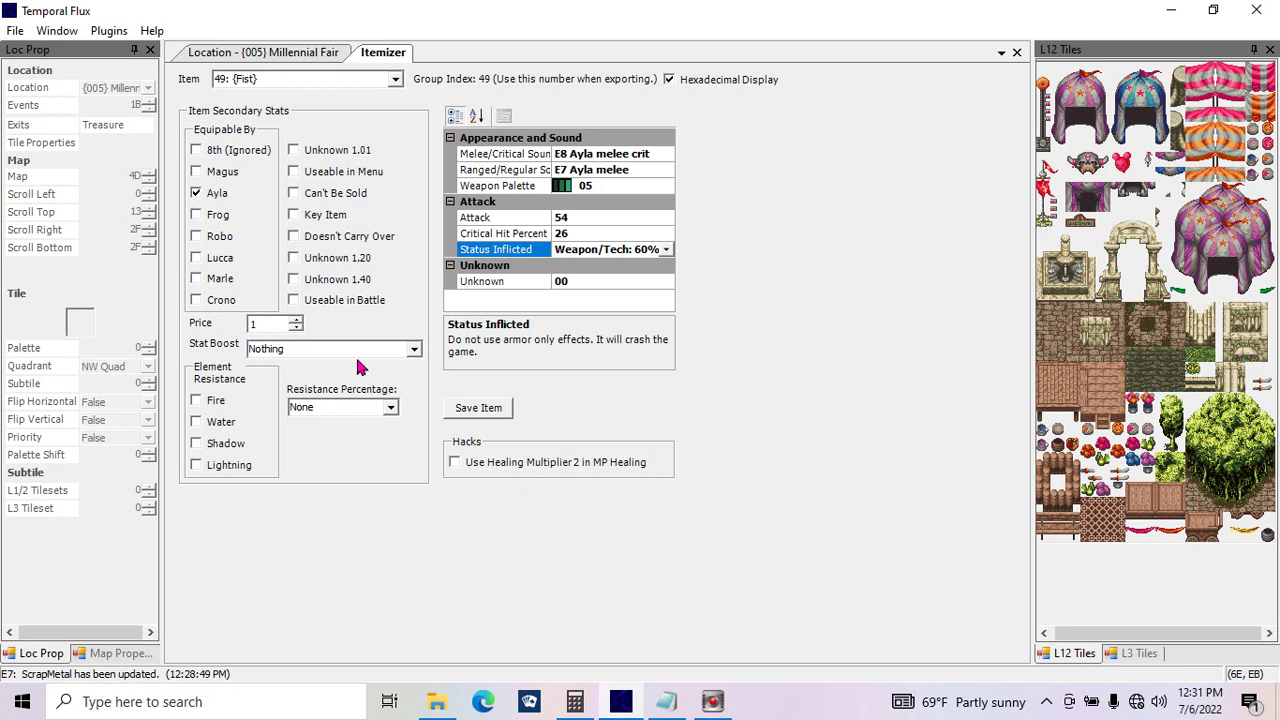
Step: Set the fist weapon's Stat Boost to Magic Defense +12
click(417, 355)
drag(418, 378, 421, 437)
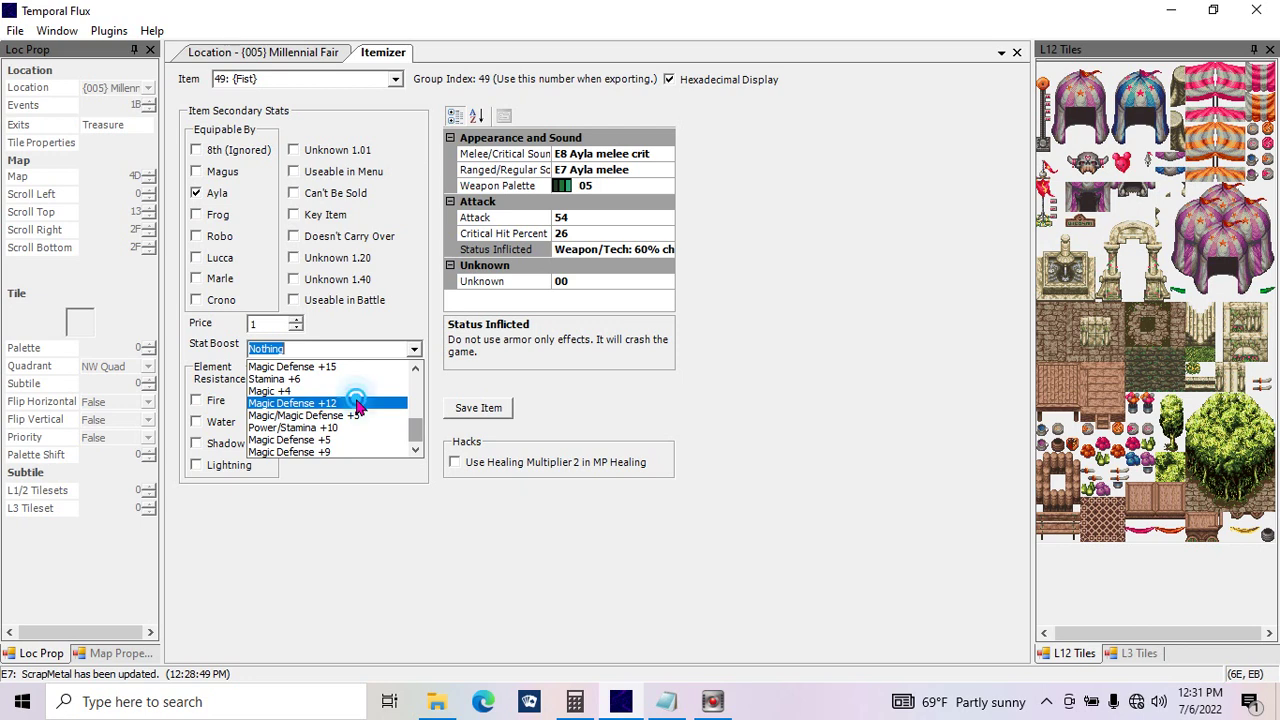
click(358, 403)
click(337, 350)
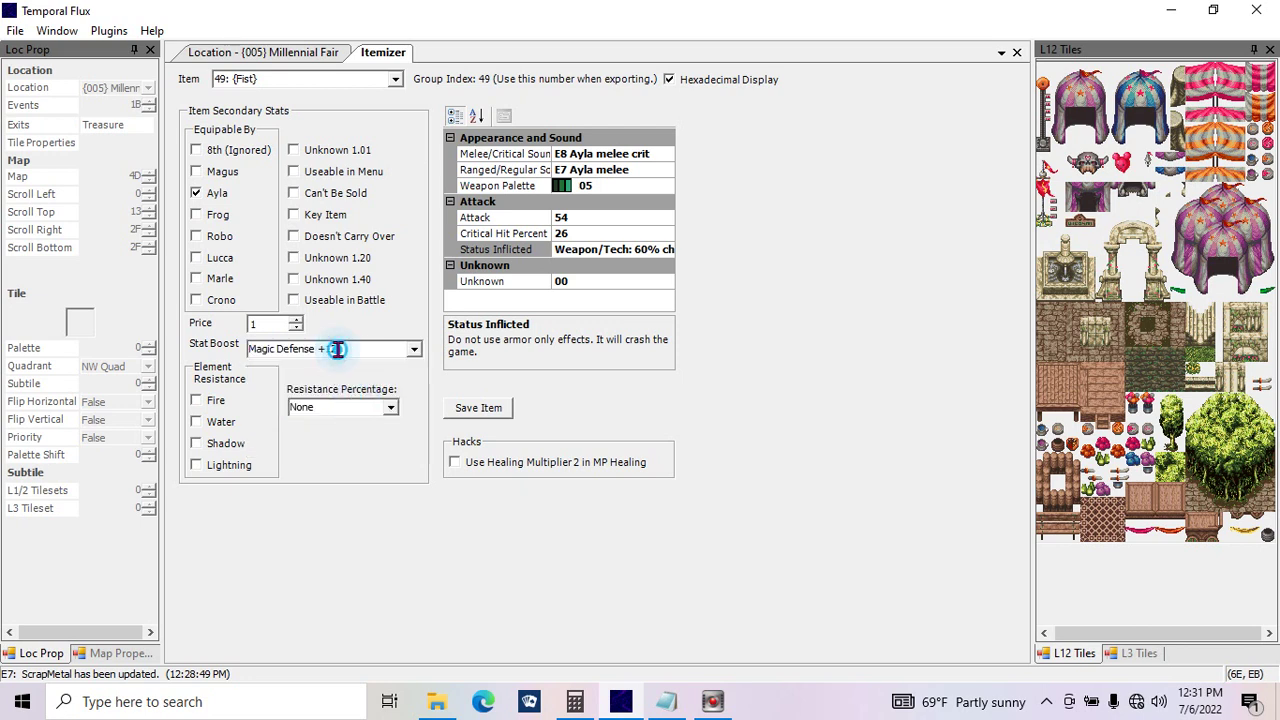
Step: Give the fist weapon Fire resistance with a Resistance Percentage of ~33% and save the item
click(196, 399)
click(392, 407)
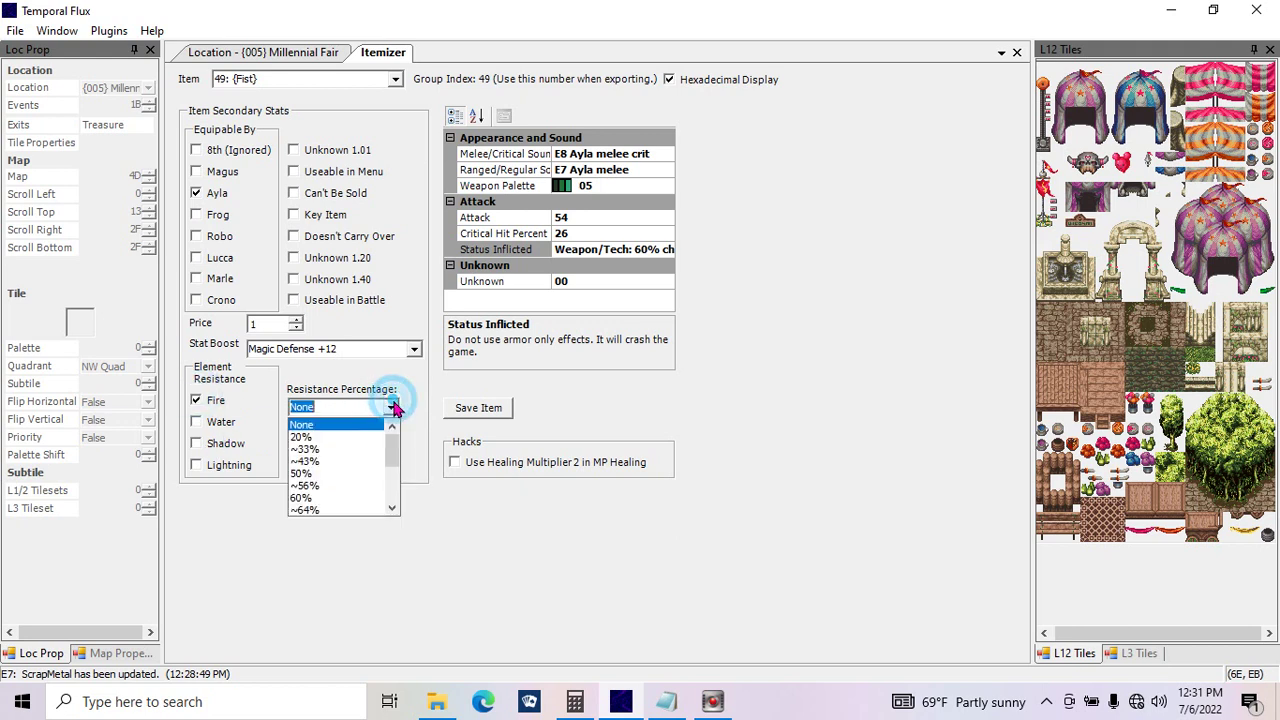
click(390, 410)
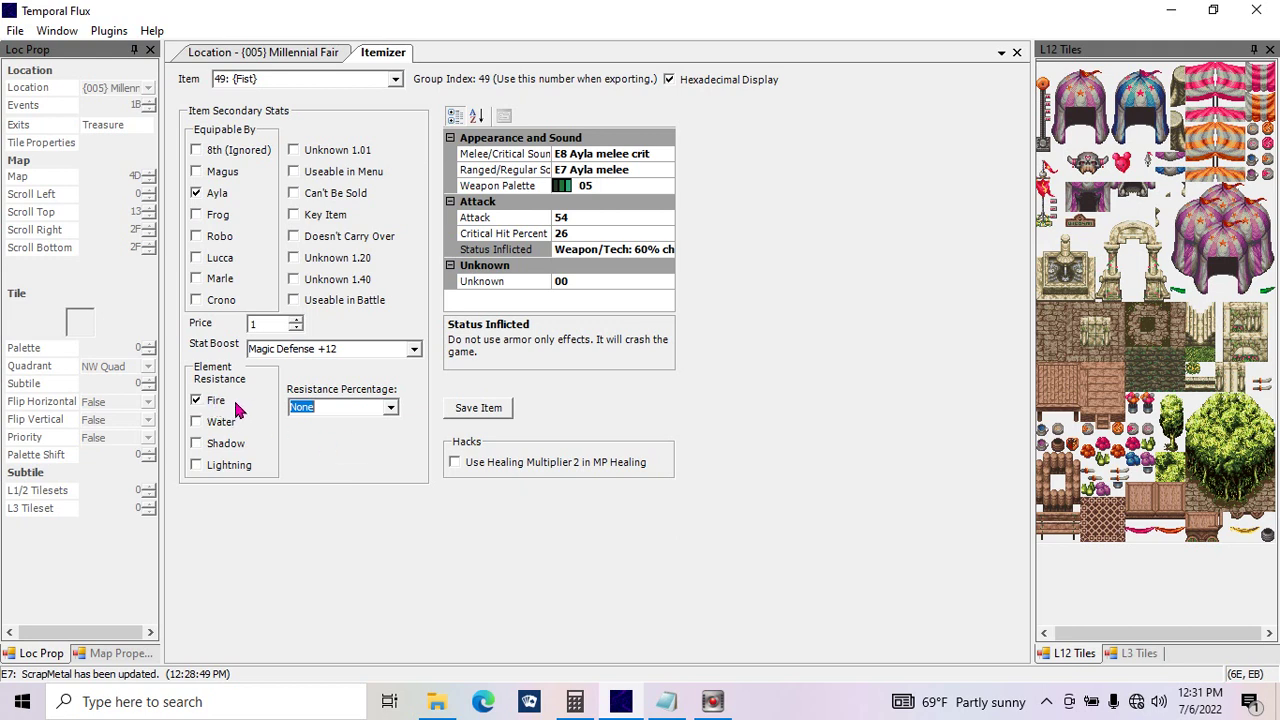
click(391, 408)
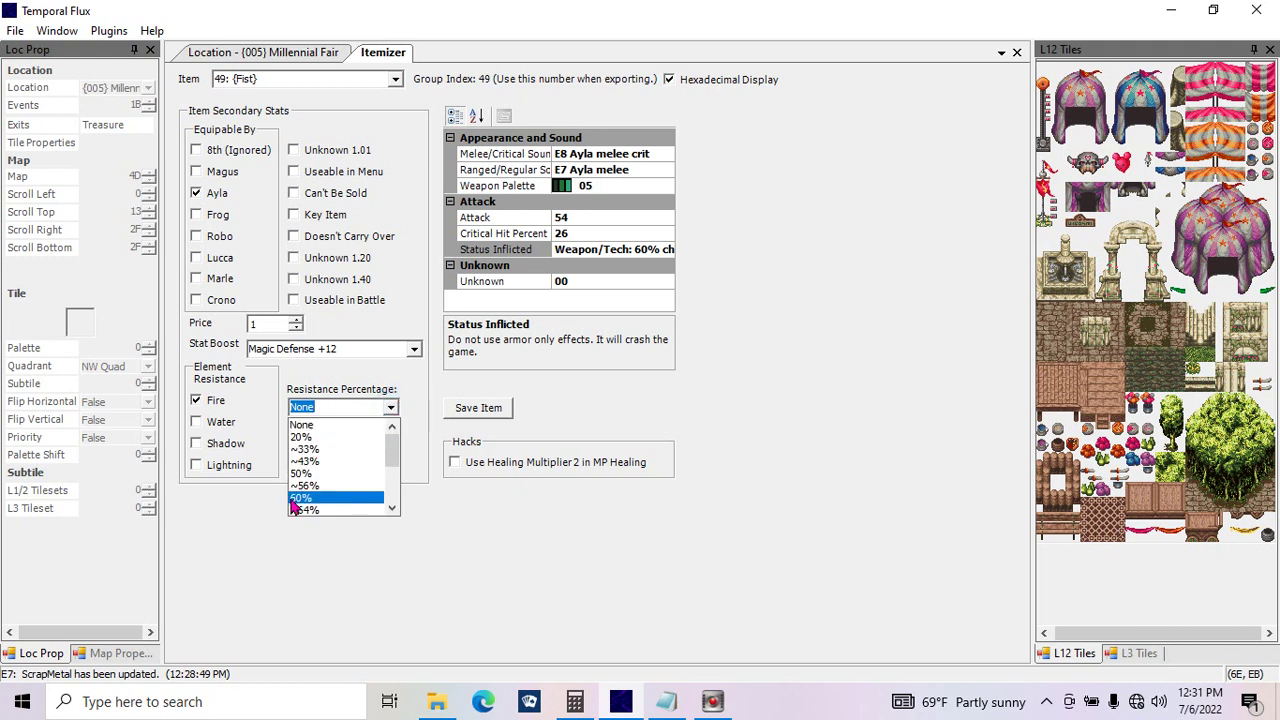
click(336, 452)
click(488, 410)
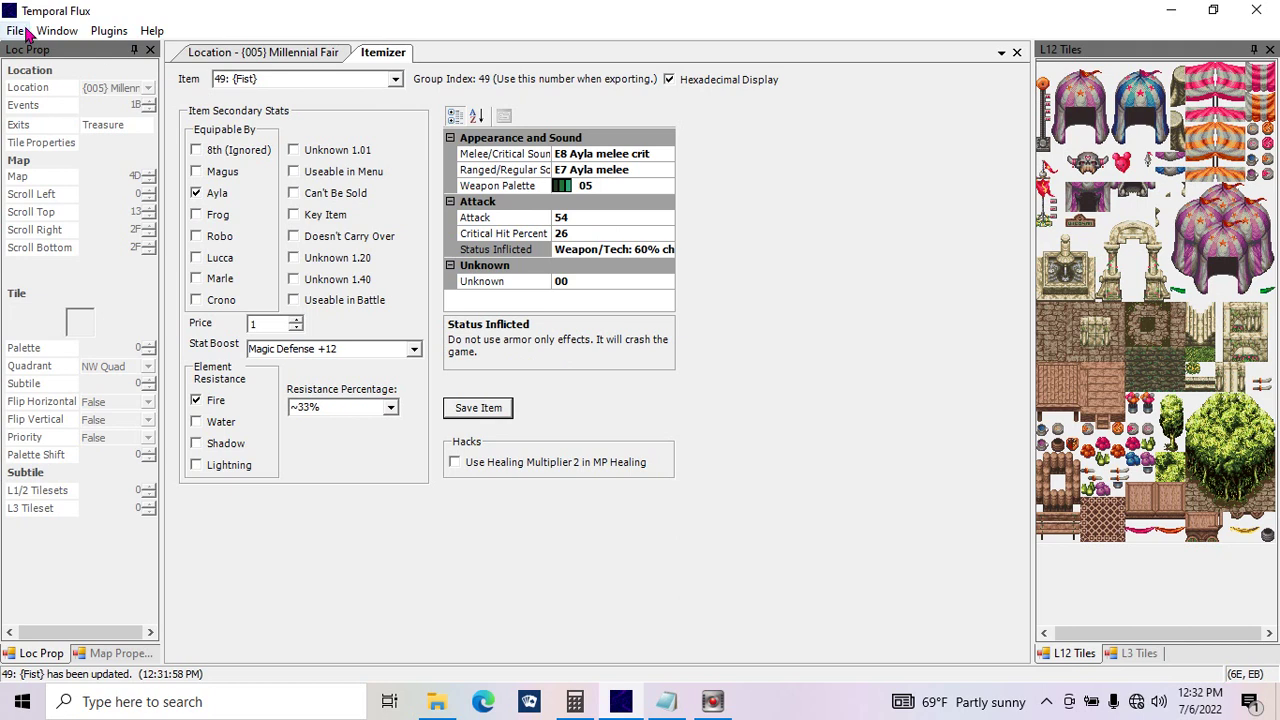
Step: Open the Strings editor
click(108, 30)
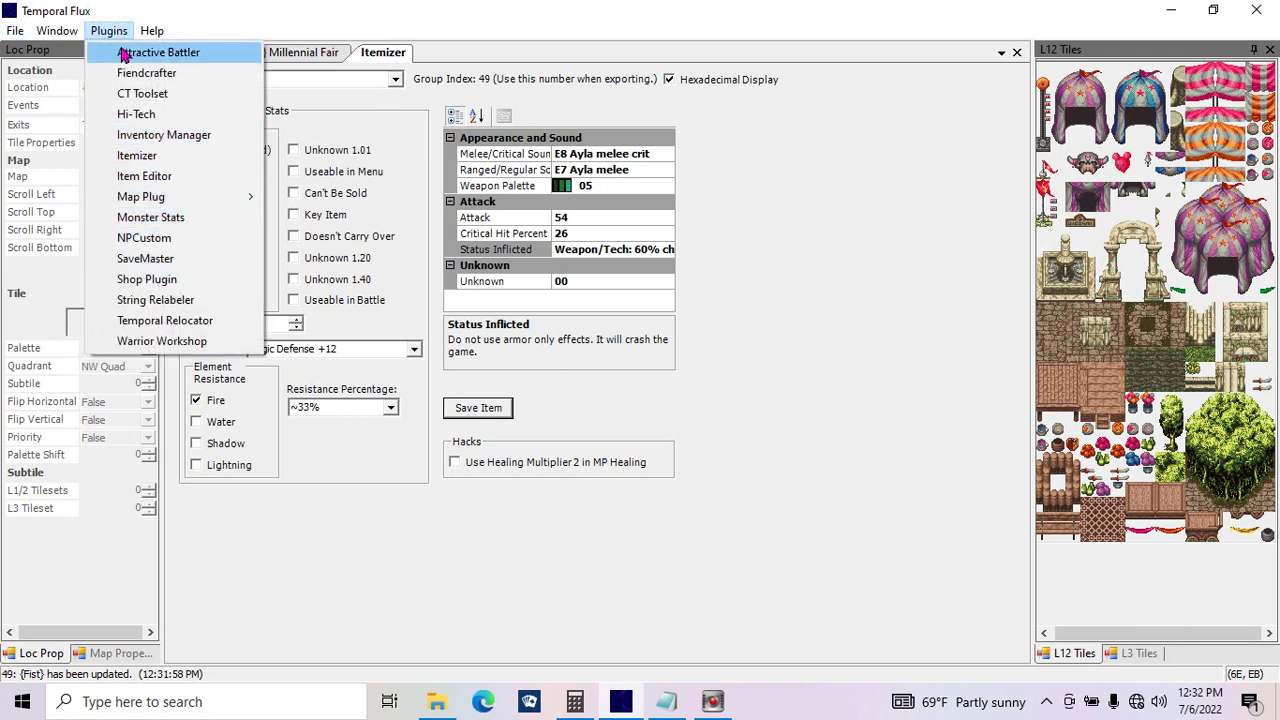
mouse_move(55, 33)
click(86, 134)
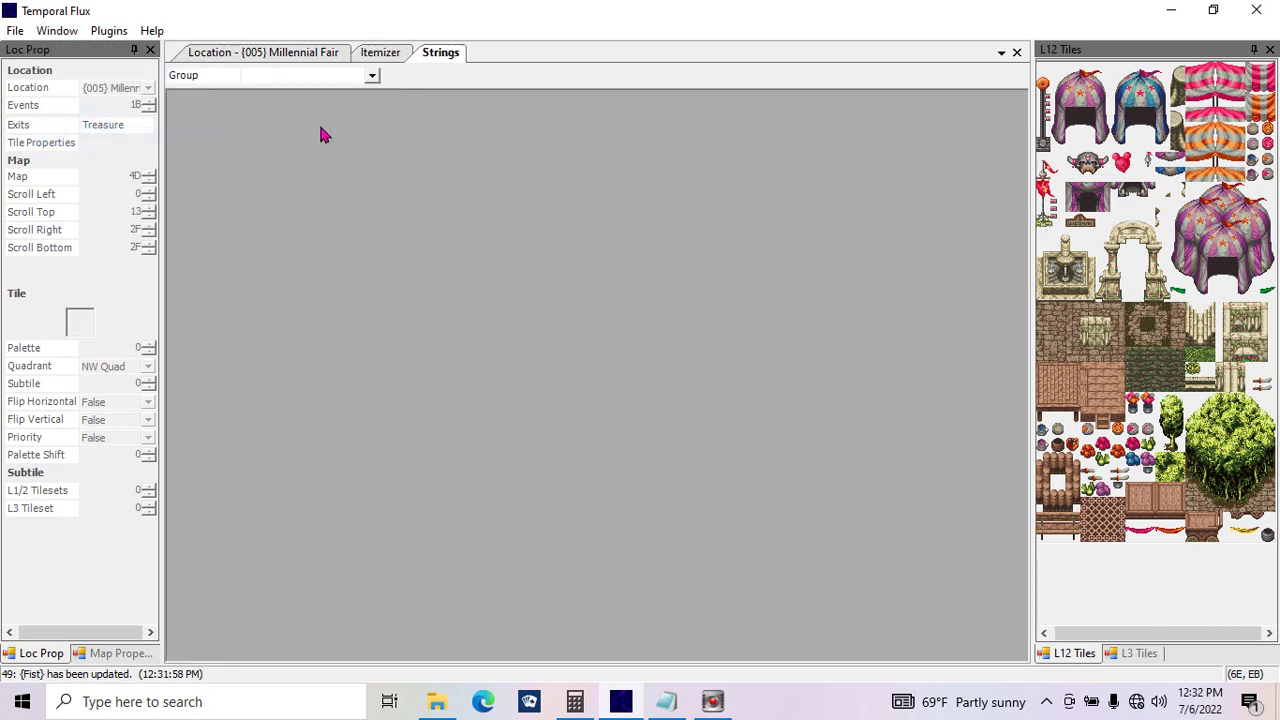
Step: Rename entry 49 in the Items (FL) string group to {Fist}DiamondFist and close the Strings editor
click(369, 79)
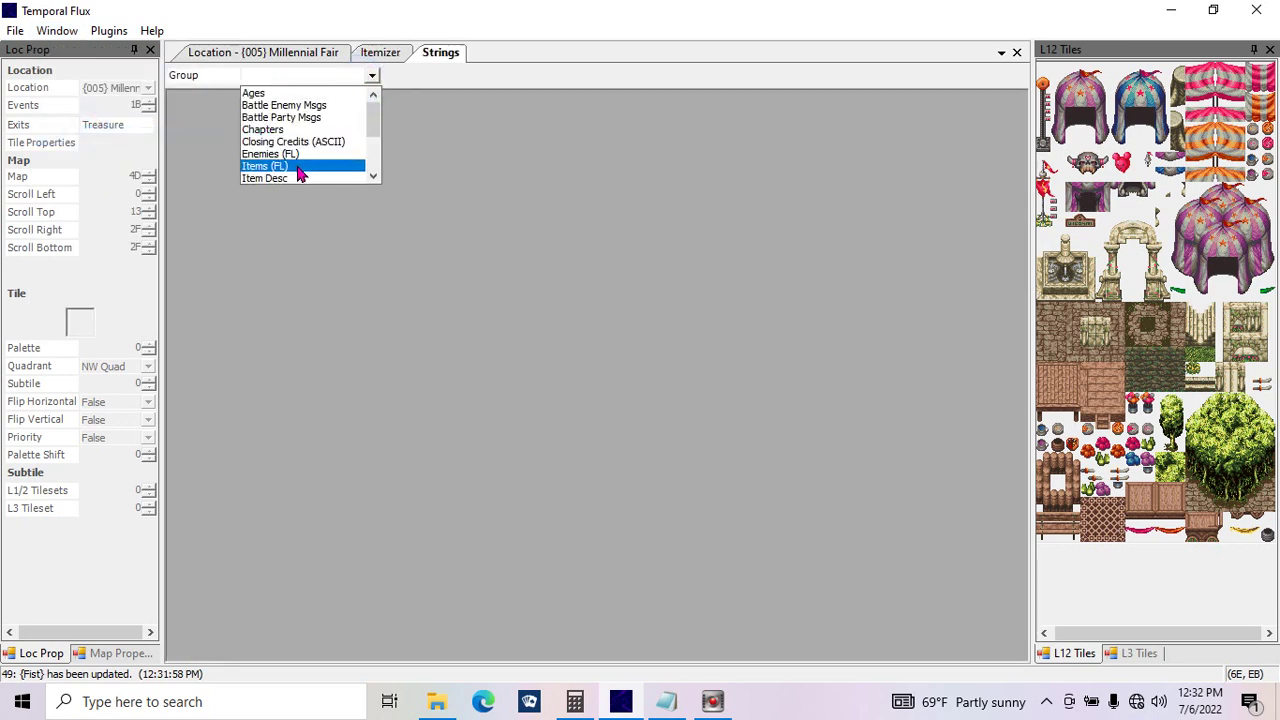
click(300, 172)
drag(1013, 148, 994, 283)
double_click(254, 366)
key(End)
key(BackSpace)
key(BackSpace)
key(BackSpace)
key(BackSpace)
key(BackSpace)
key(BackSpace)
key(BackSpace)
key(BackSpace)
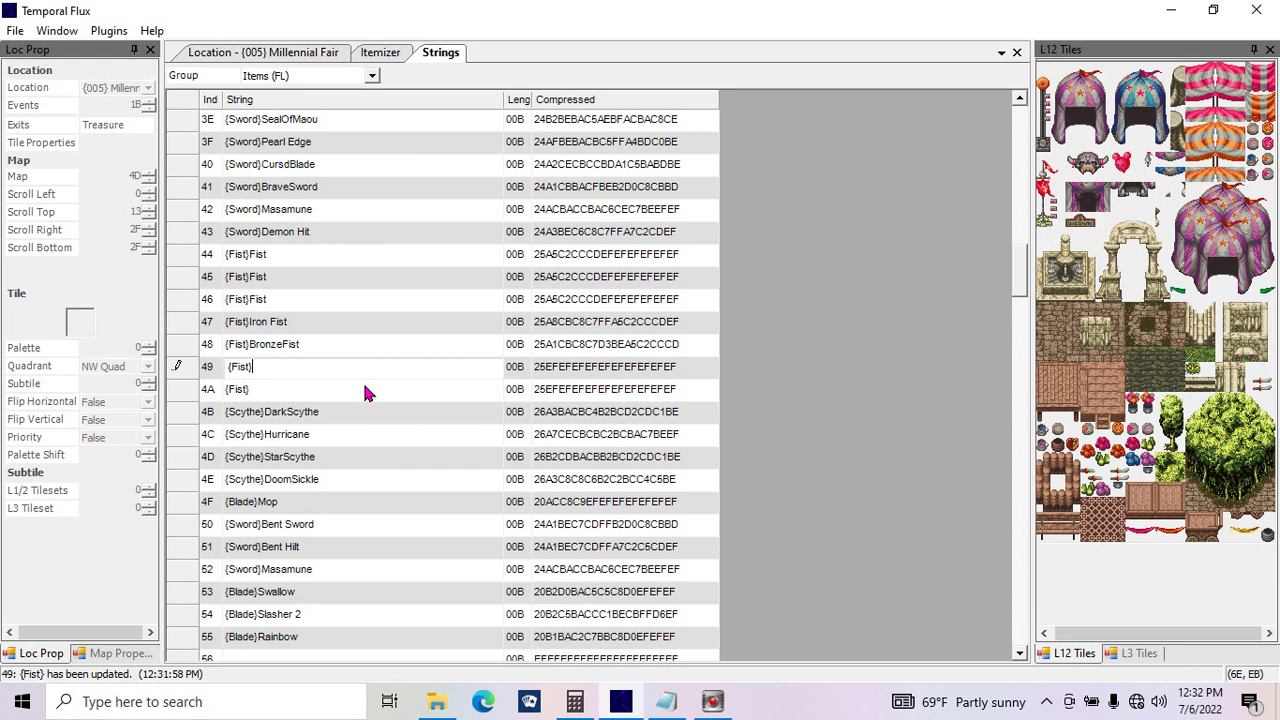
text(D)
click(176, 368)
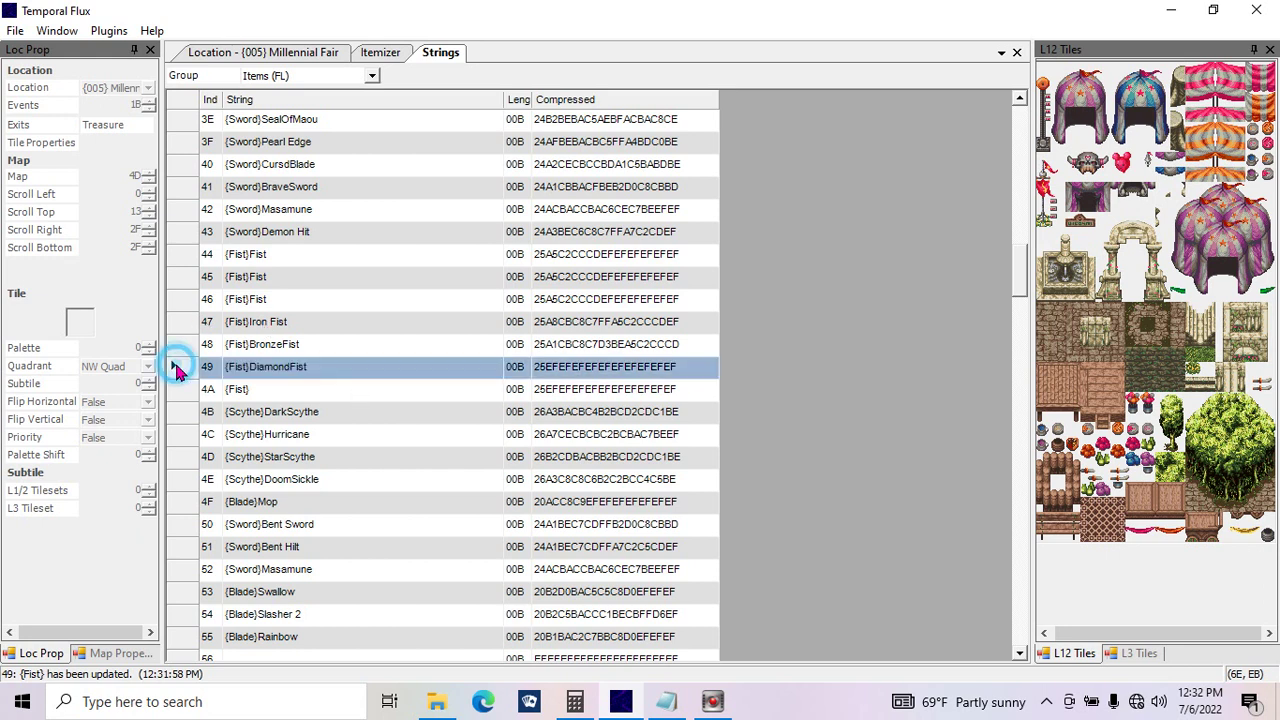
click(326, 374)
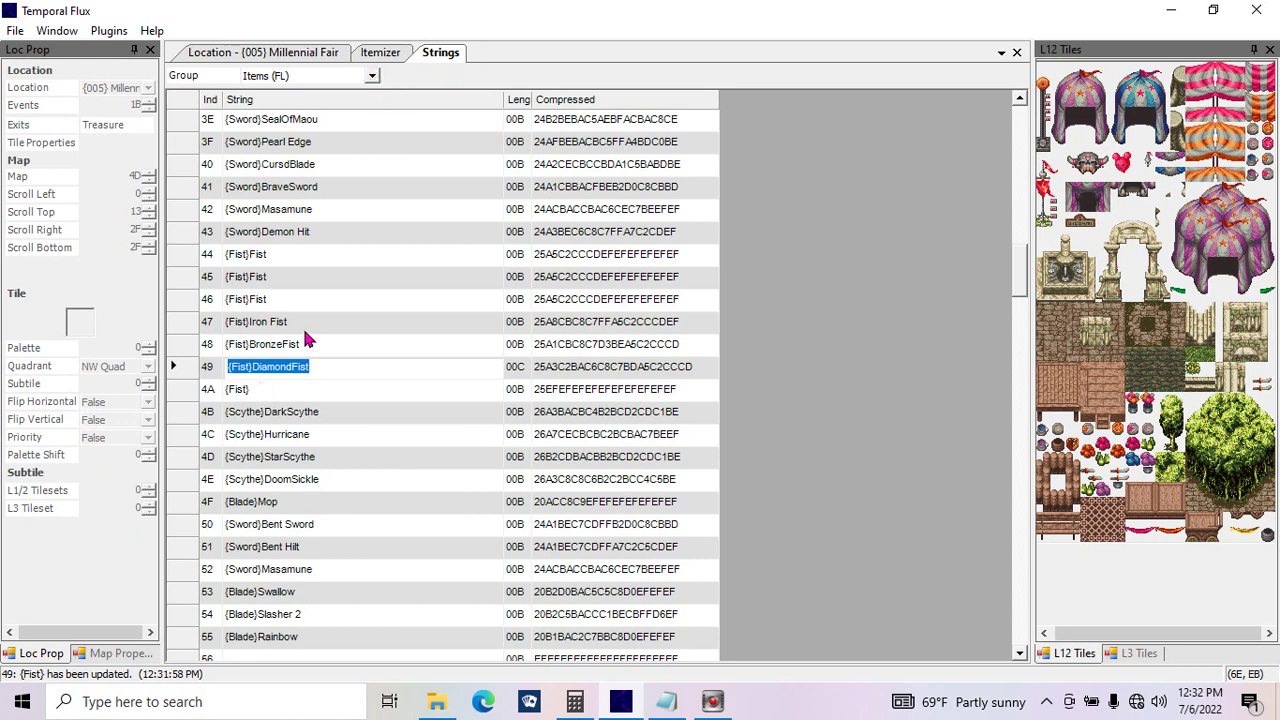
click(1016, 52)
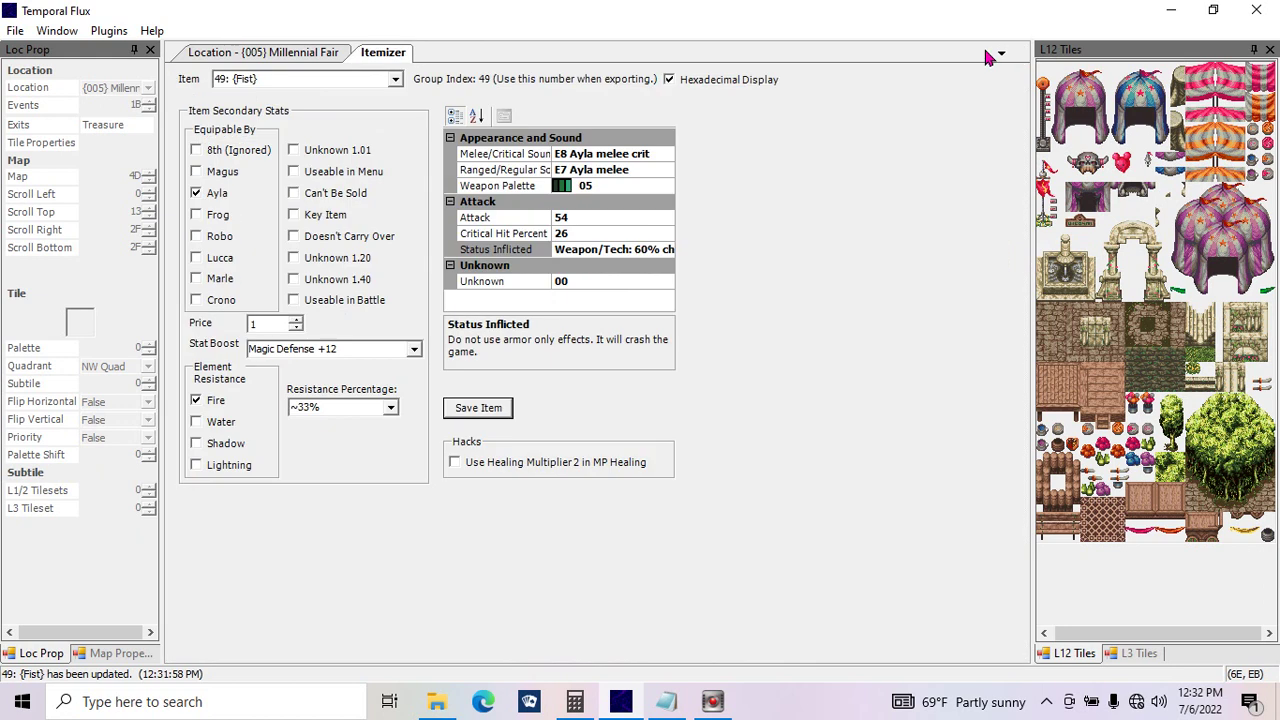
Step: Select fist item 4A and make it equipable by Crono, Marle, Lucca, Robo, Frog, Ayla and Magus
click(388, 82)
click(372, 108)
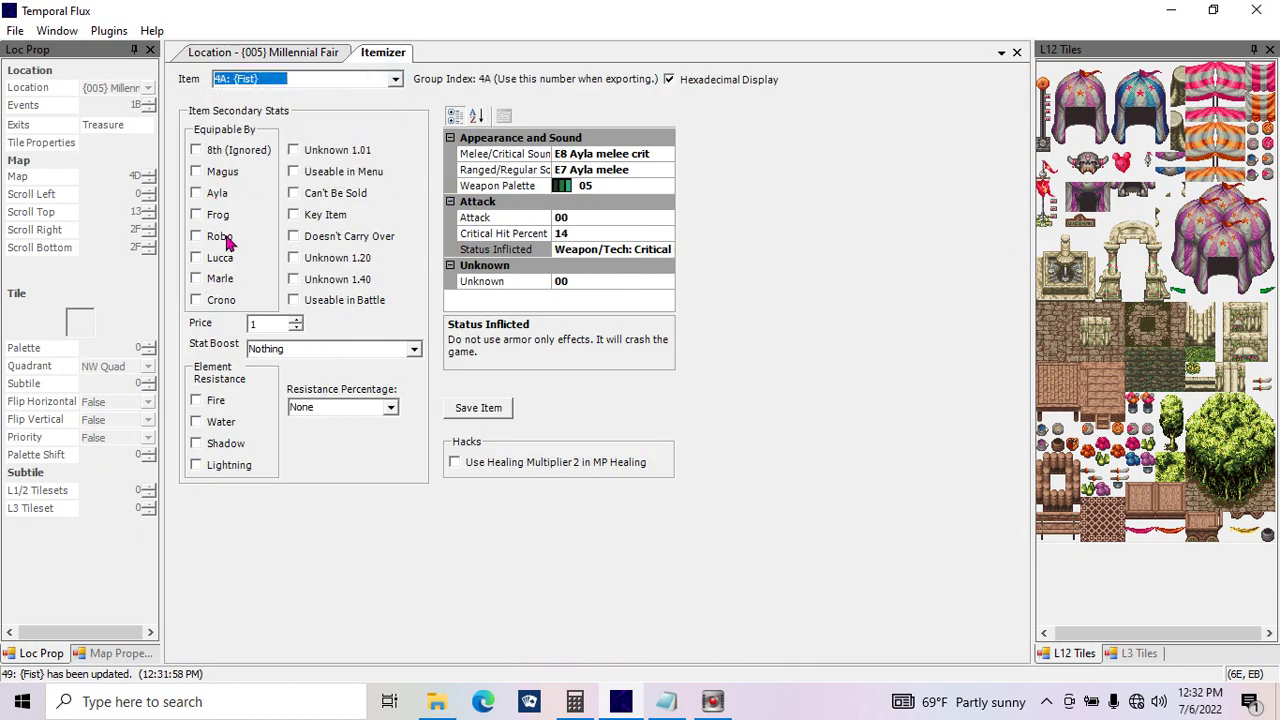
click(210, 299)
click(205, 279)
click(203, 258)
click(205, 237)
click(203, 215)
click(204, 193)
click(205, 172)
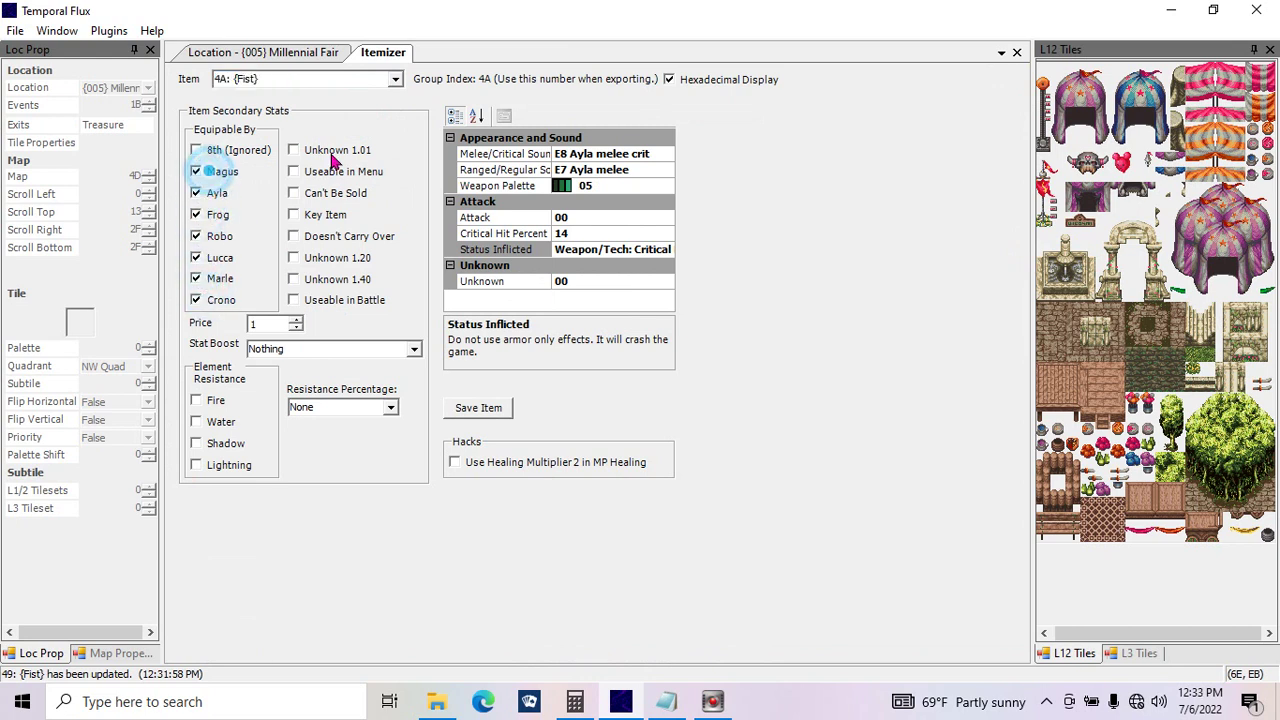
Step: Examine item 4A's melee and ranged sounds, weapon palette and inflicted status
click(617, 155)
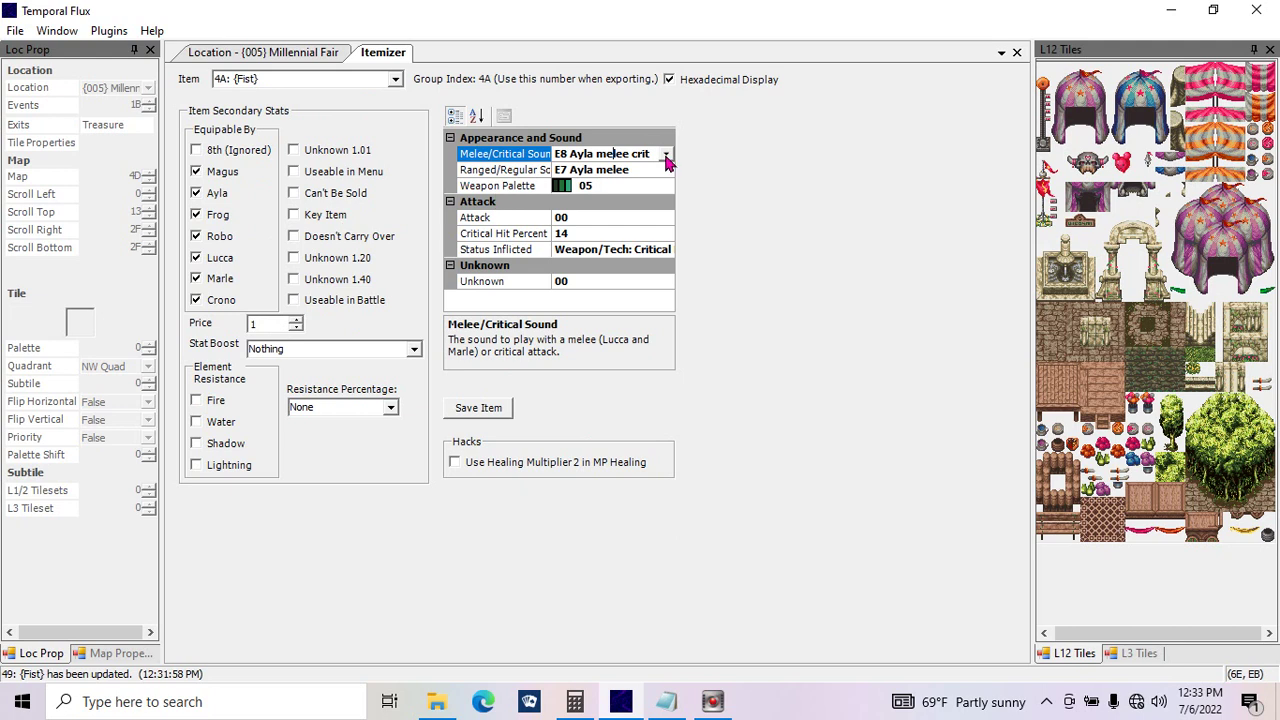
click(598, 252)
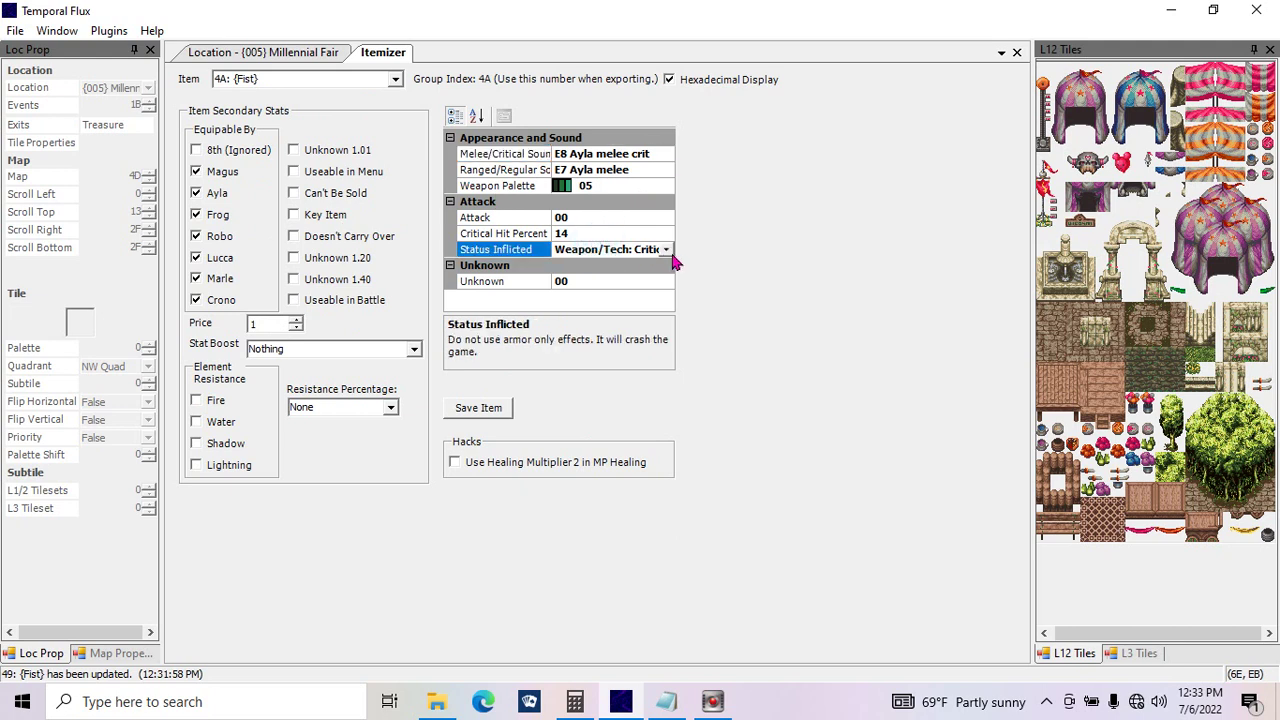
click(616, 171)
click(614, 181)
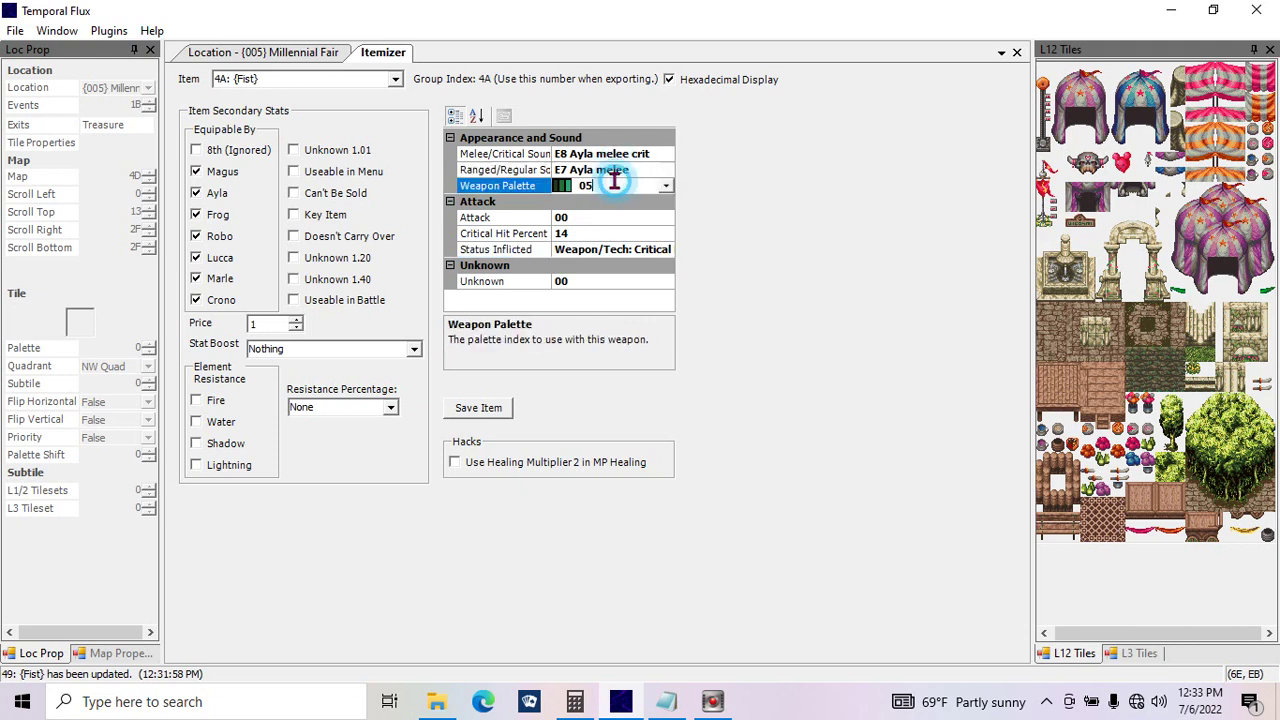
click(630, 154)
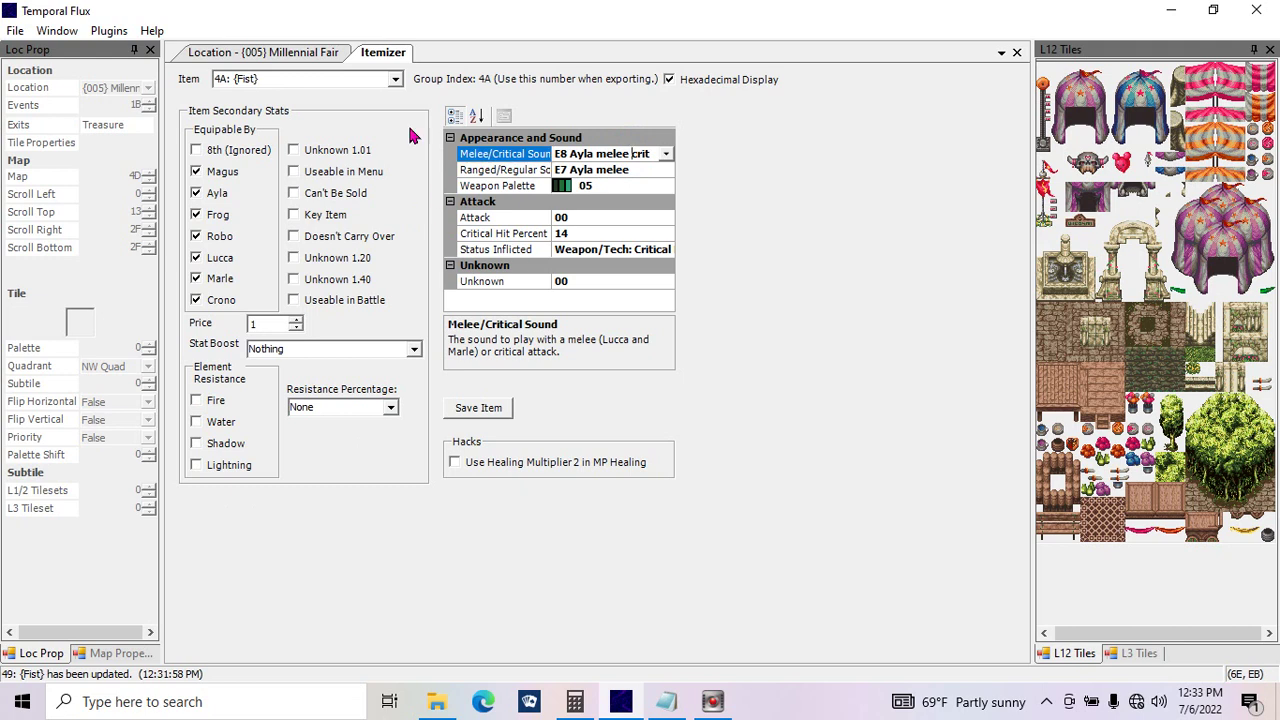
Step: Remove all seven characters from item 4A's equipable list
click(197, 172)
click(198, 194)
click(197, 214)
click(198, 236)
click(206, 281)
click(203, 299)
click(201, 257)
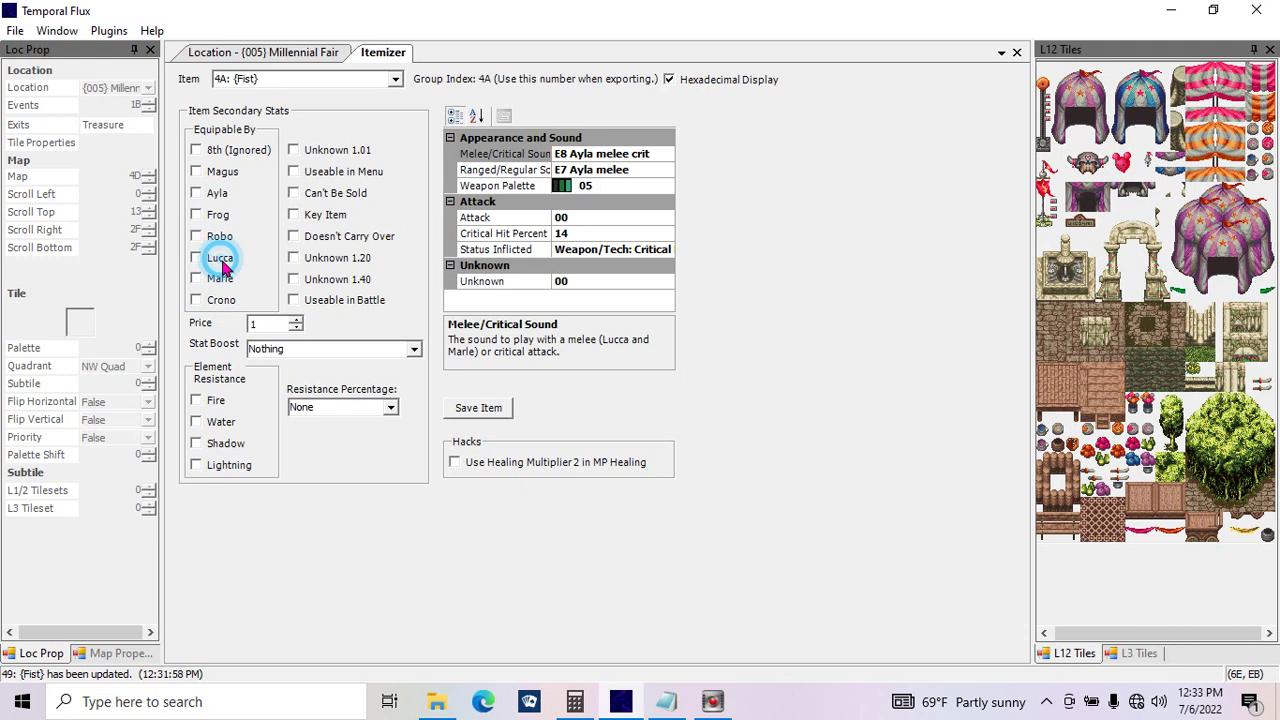
Step: Look through the armor and helmet entries in the item list and open the blank item 7B
click(395, 80)
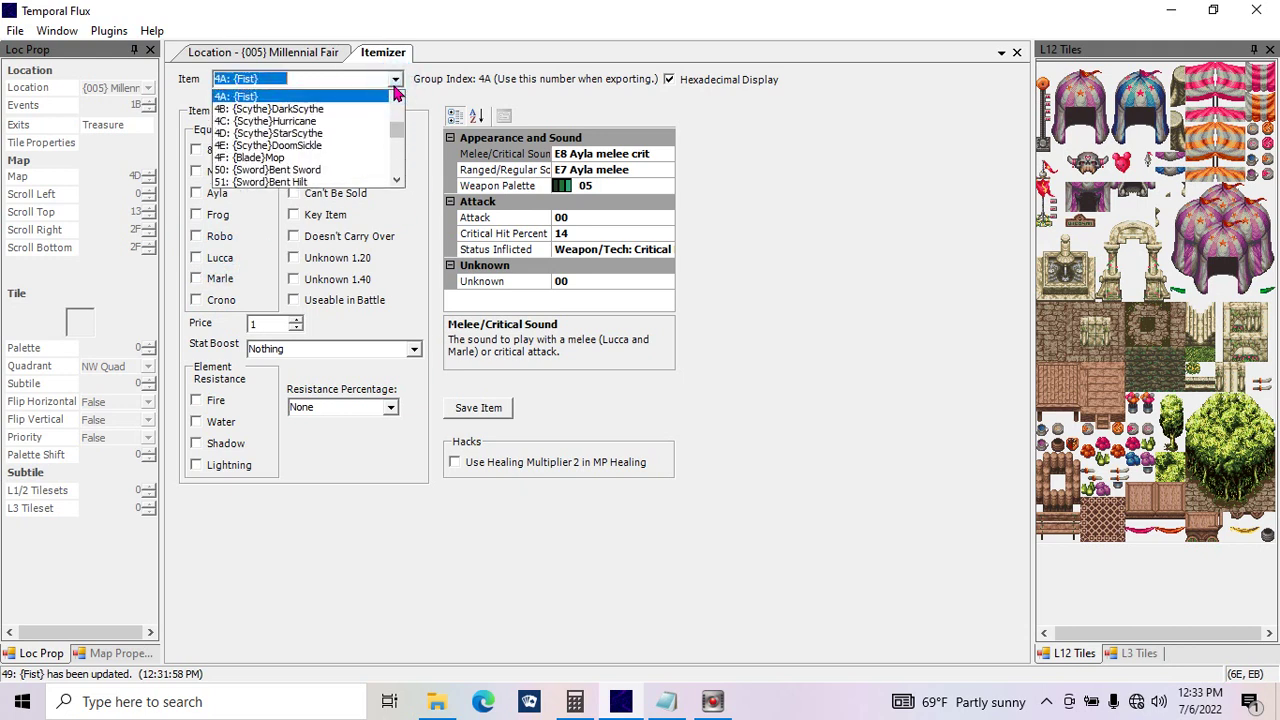
click(398, 158)
click(398, 159)
click(398, 160)
click(398, 160)
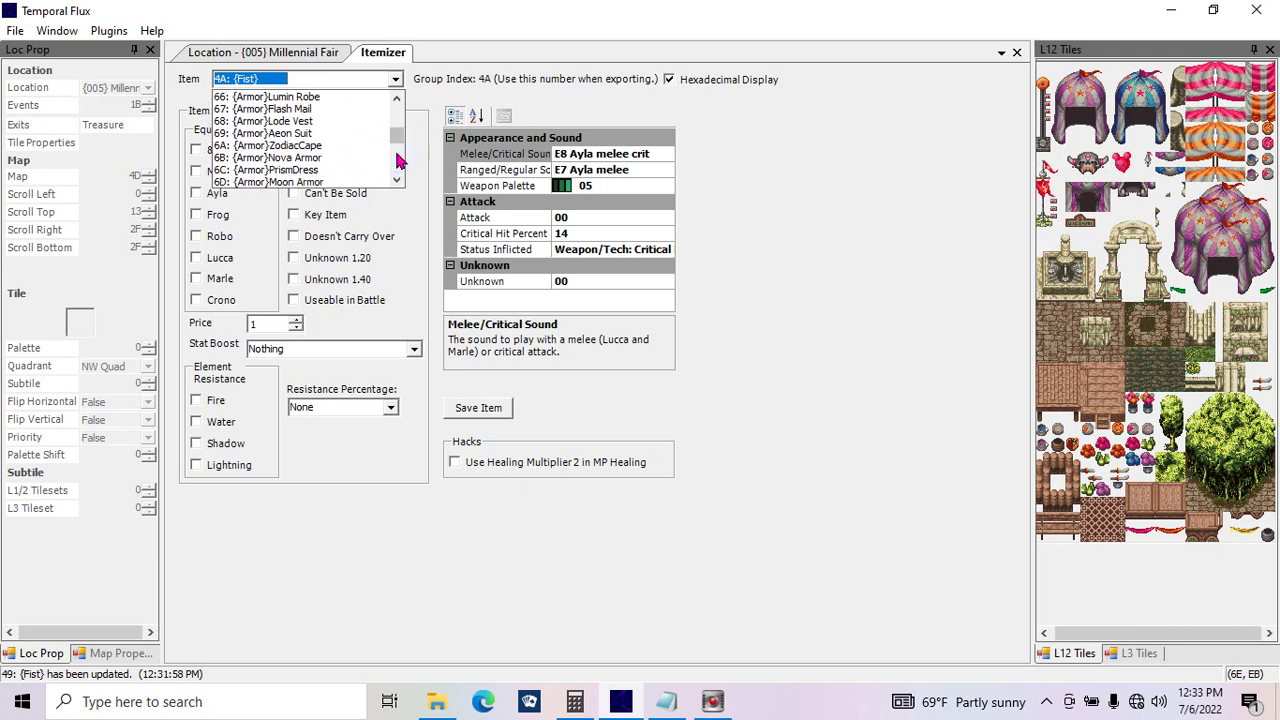
click(398, 160)
click(398, 160)
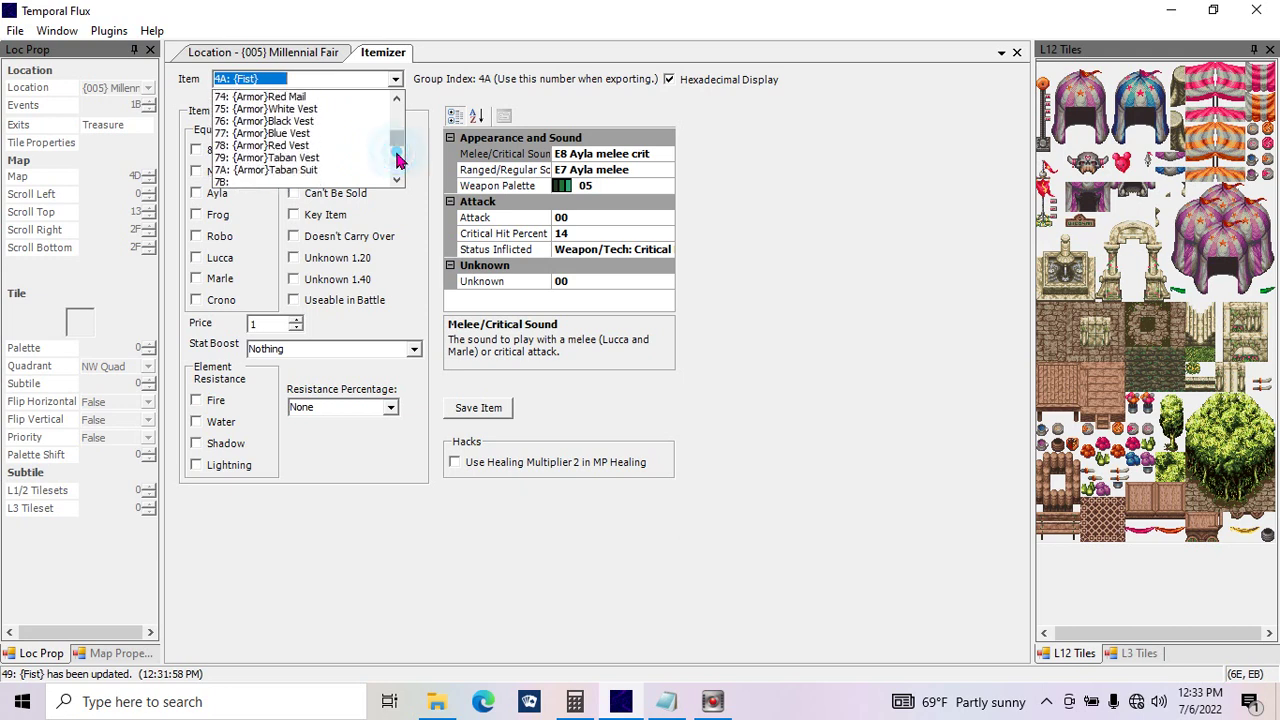
click(398, 160)
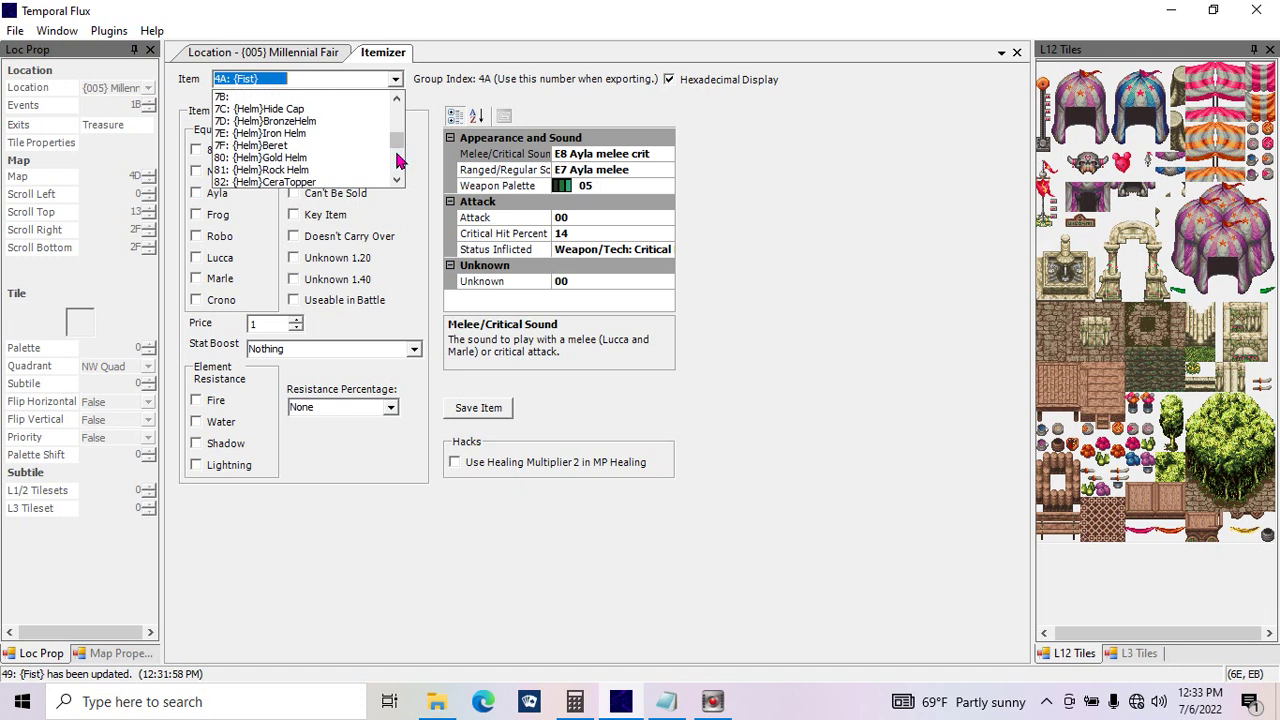
click(398, 160)
click(398, 160)
click(398, 122)
click(398, 122)
click(398, 122)
click(286, 182)
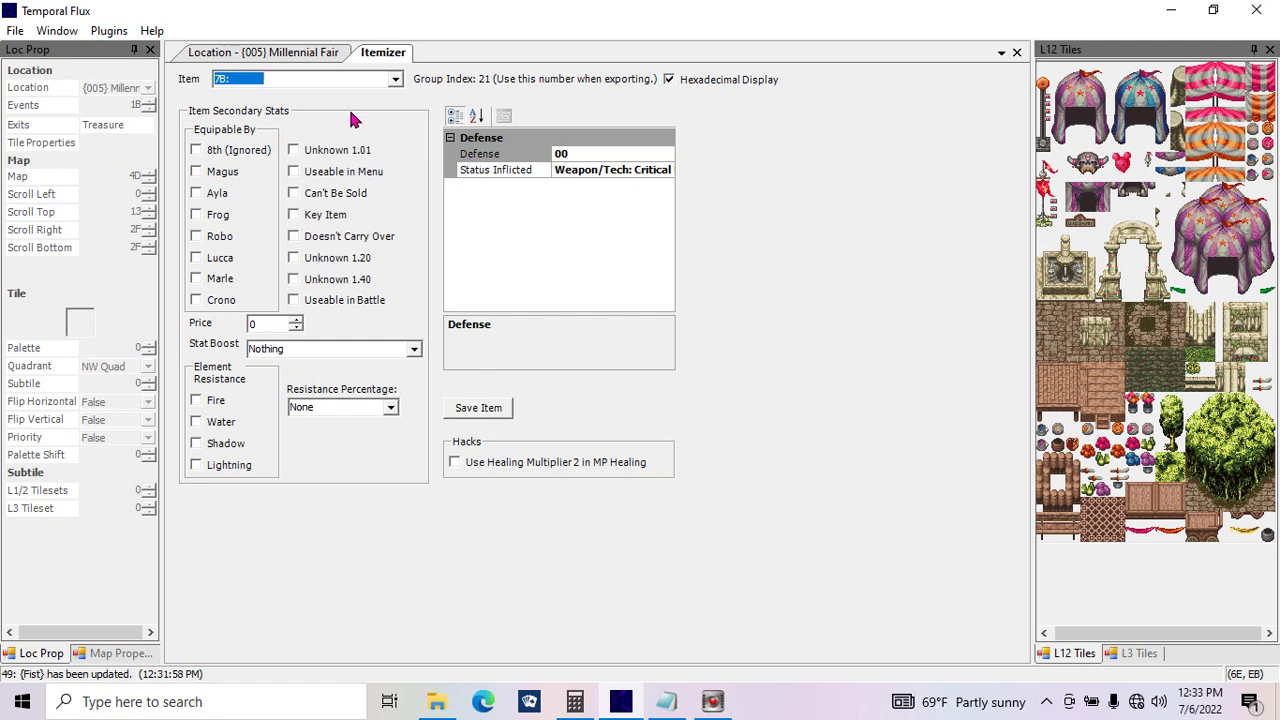
Step: Go back through the armor entries and select item 68, {Armor}Lode Vest
click(396, 79)
click(397, 100)
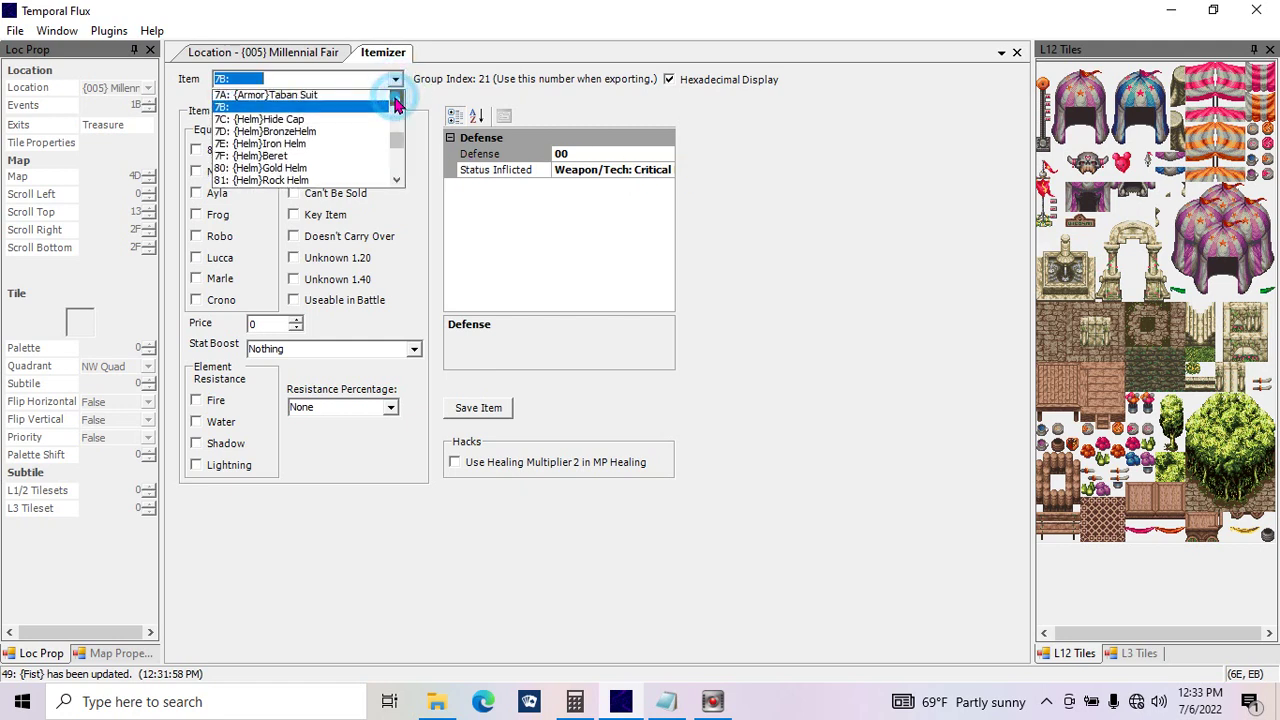
click(397, 100)
click(397, 100)
click(397, 100)
click(397, 100)
click(397, 100)
click(397, 100)
click(397, 100)
click(397, 100)
click(397, 100)
click(397, 100)
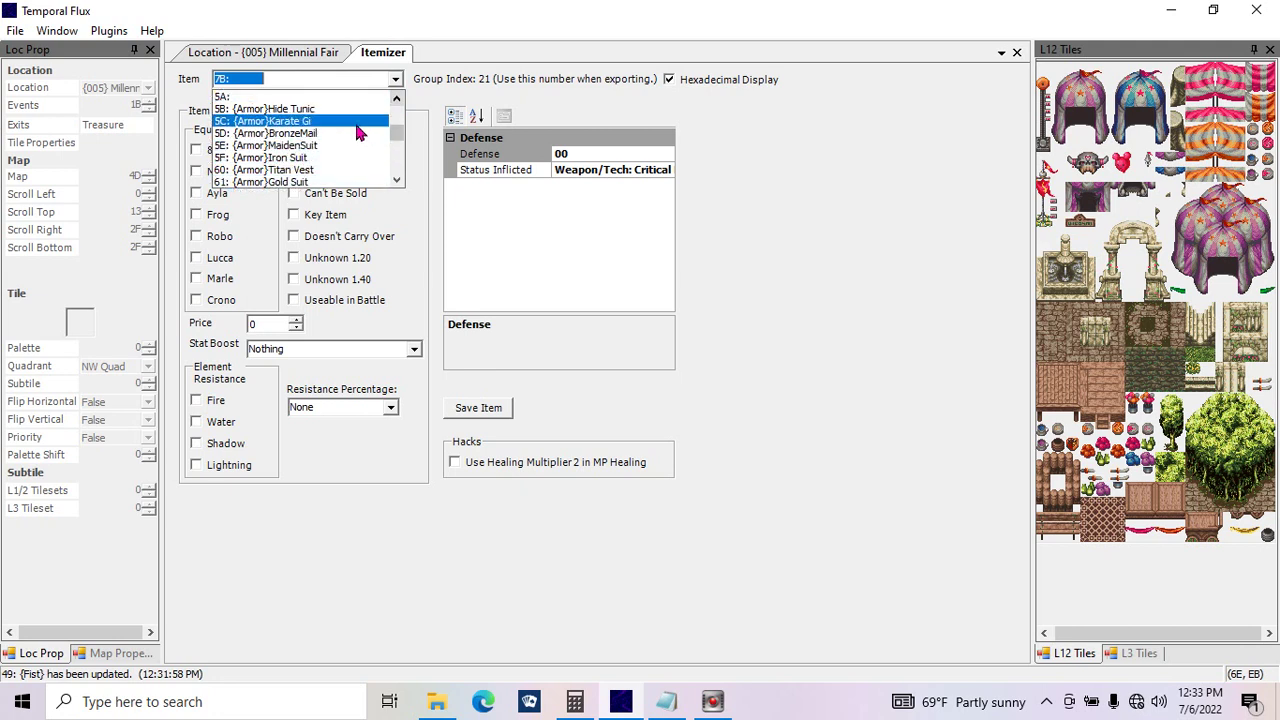
click(397, 179)
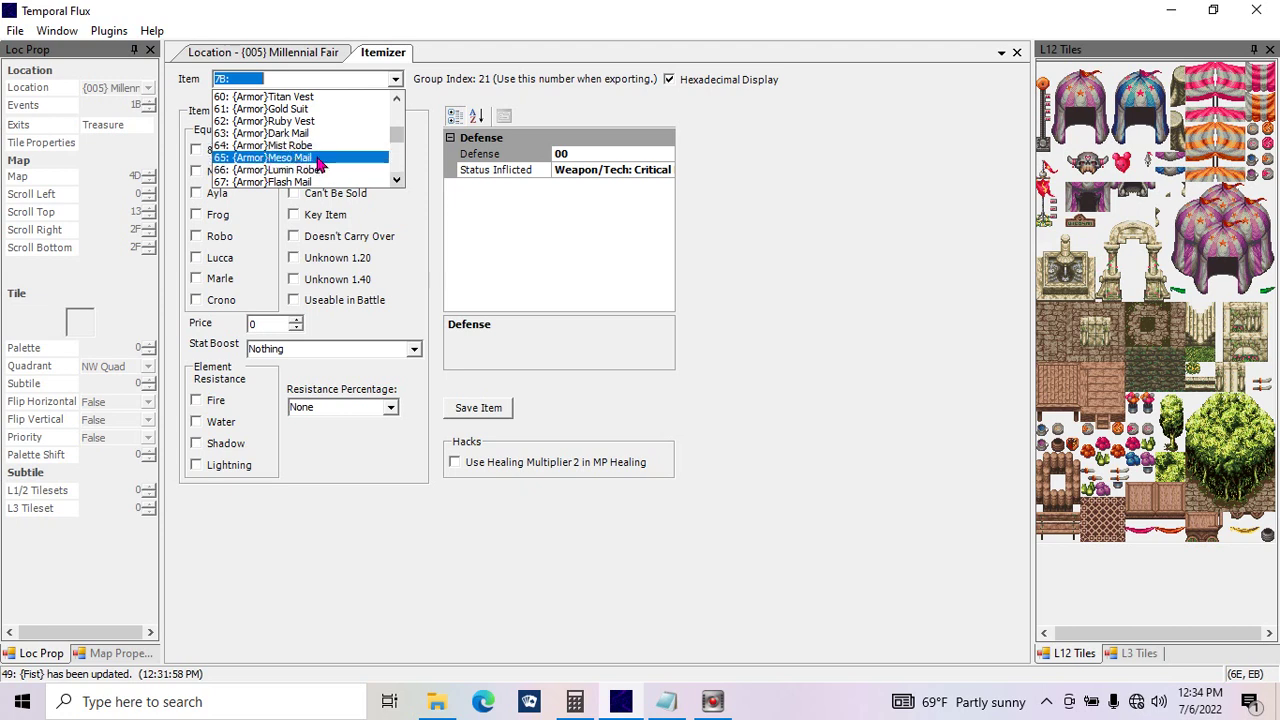
click(397, 180)
click(397, 180)
click(397, 180)
click(397, 180)
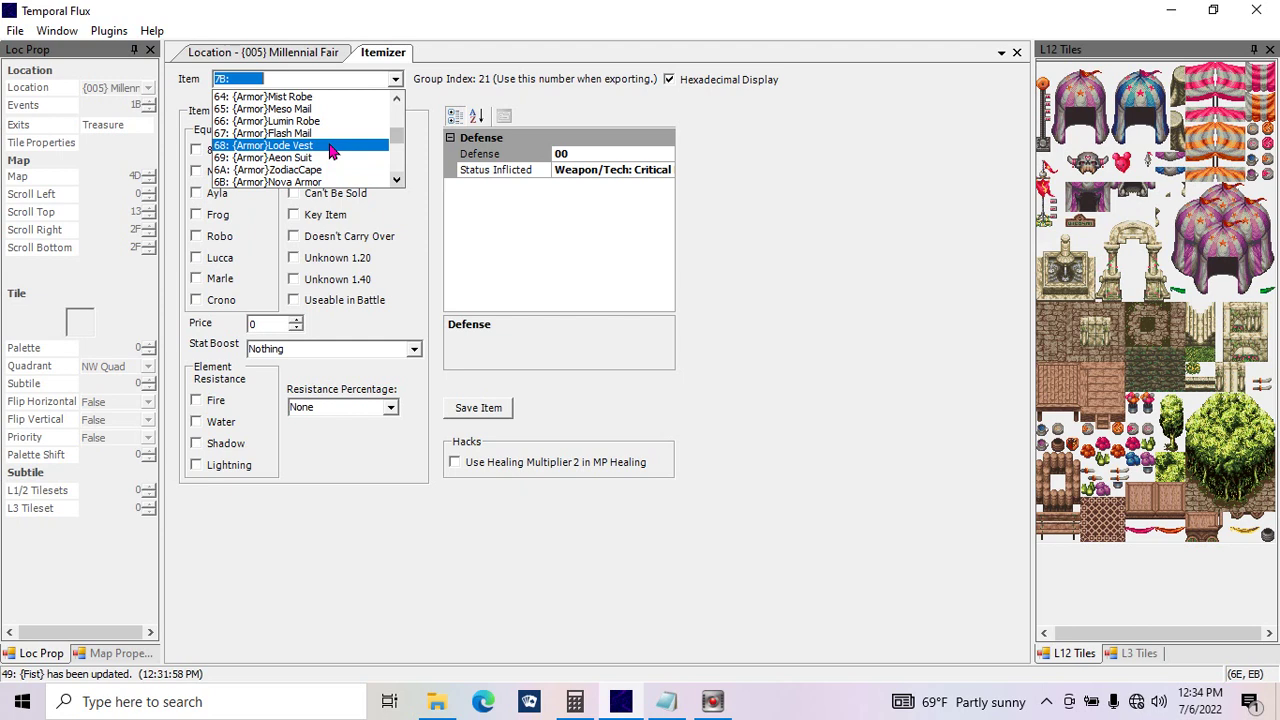
click(333, 146)
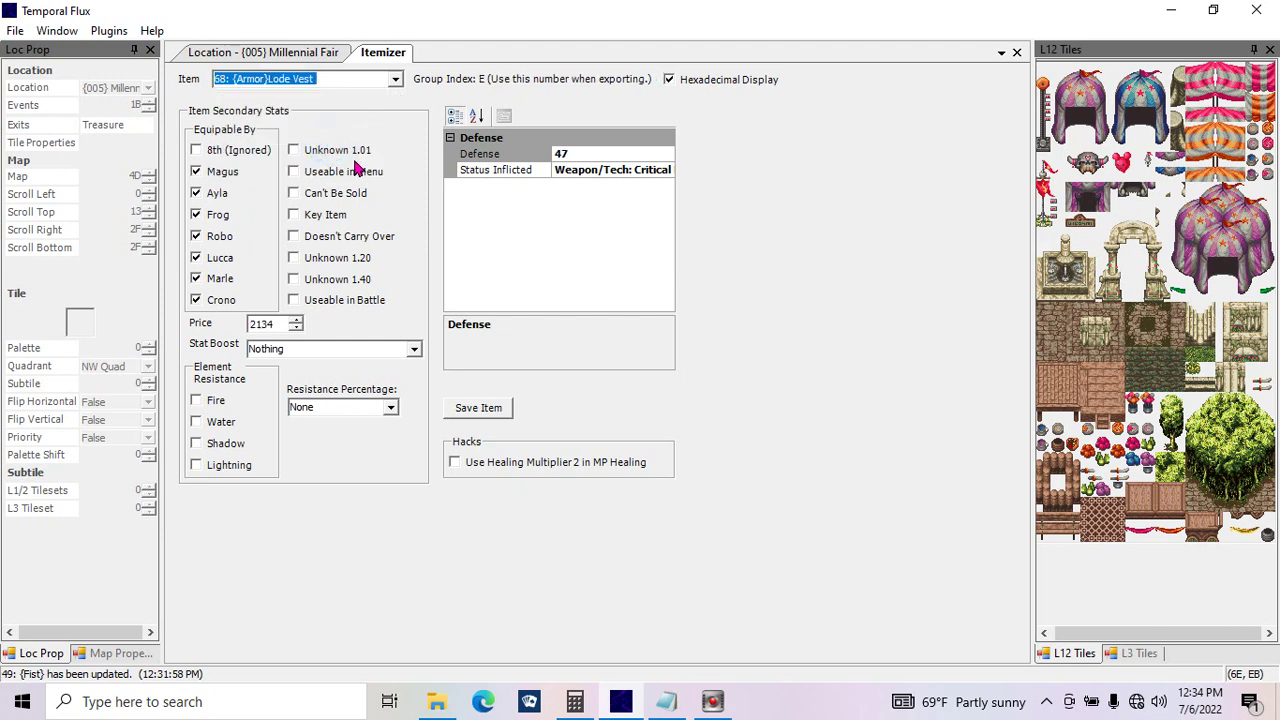
Step: Compare the Lode Vest's stats with those of the Aeon Suit, ending on the Lode Vest
click(395, 82)
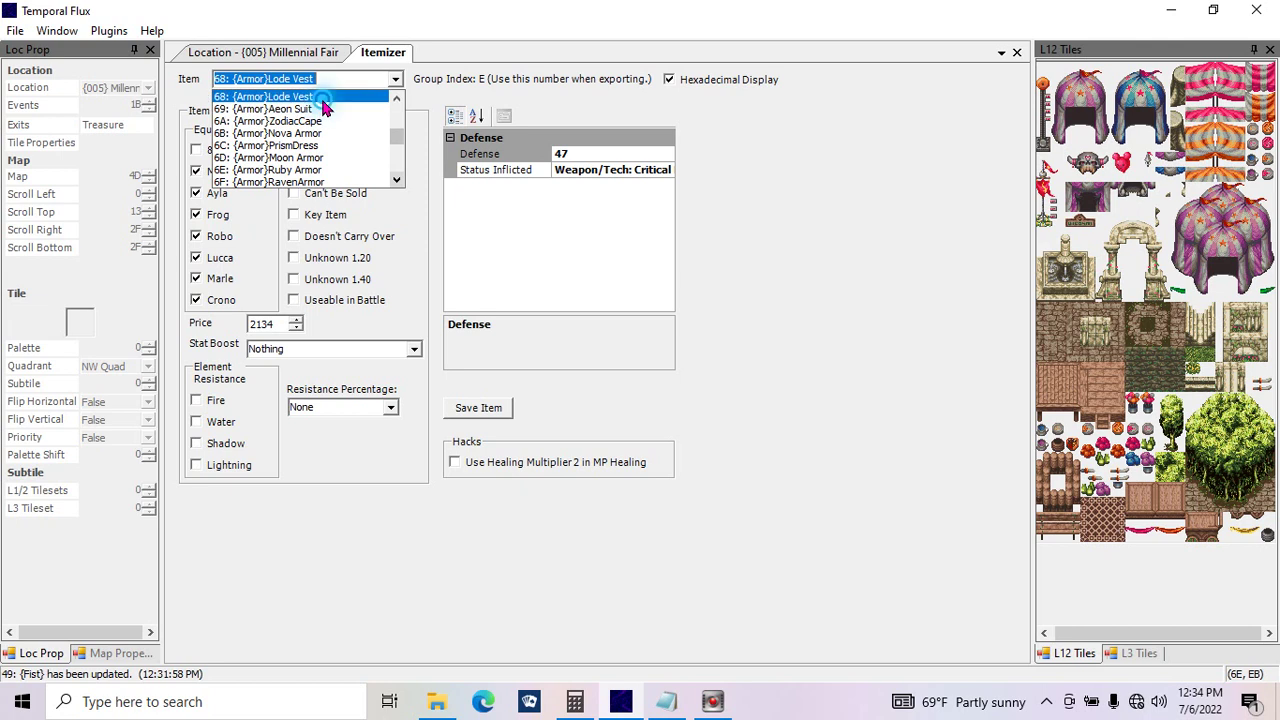
click(320, 96)
key(Down)
key(Up)
key(Down)
key(Up)
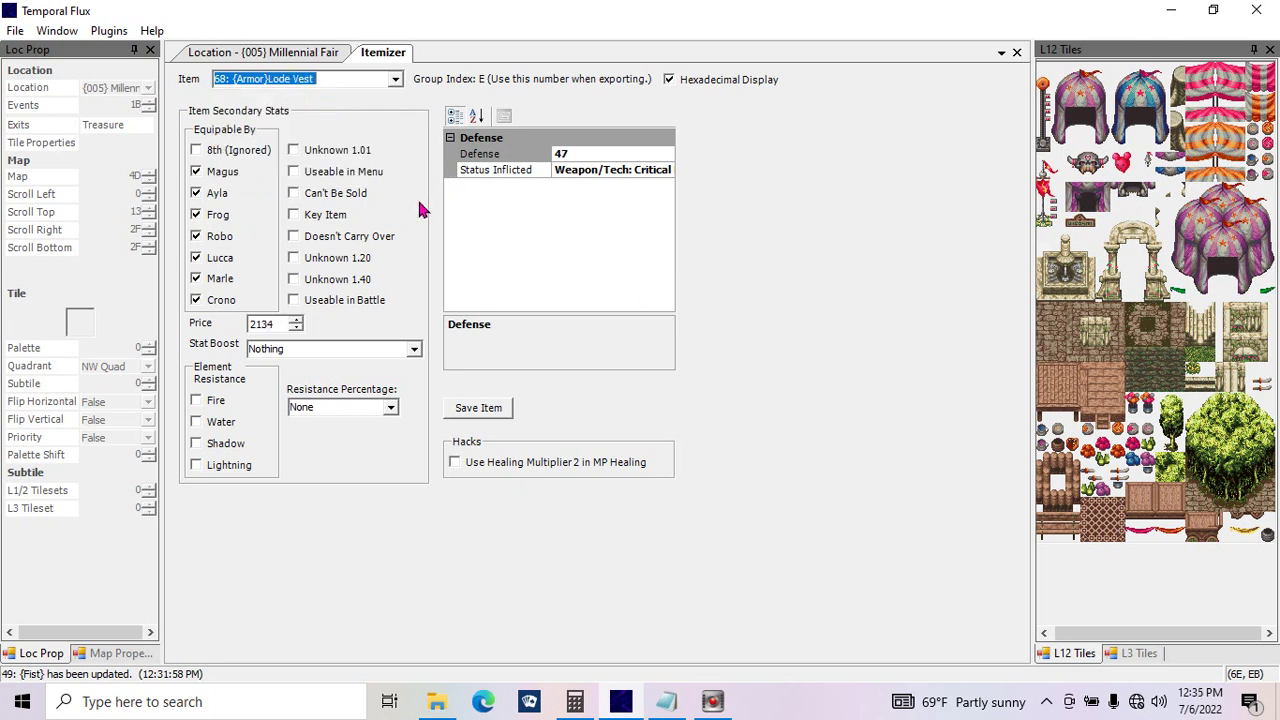
key(Down)
key(Up)
Step: Set the Lode Vest's Status Inflicted to Weapon/Tech: 9999 critical and save the item
click(602, 170)
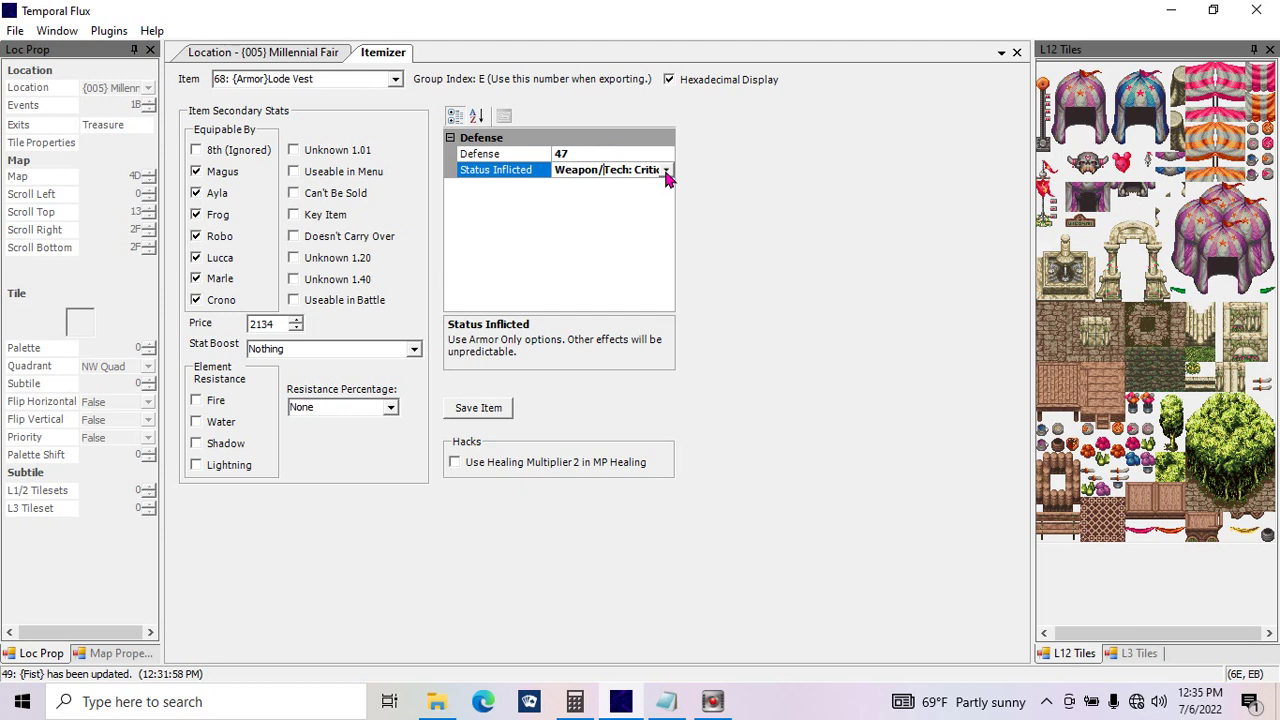
click(665, 170)
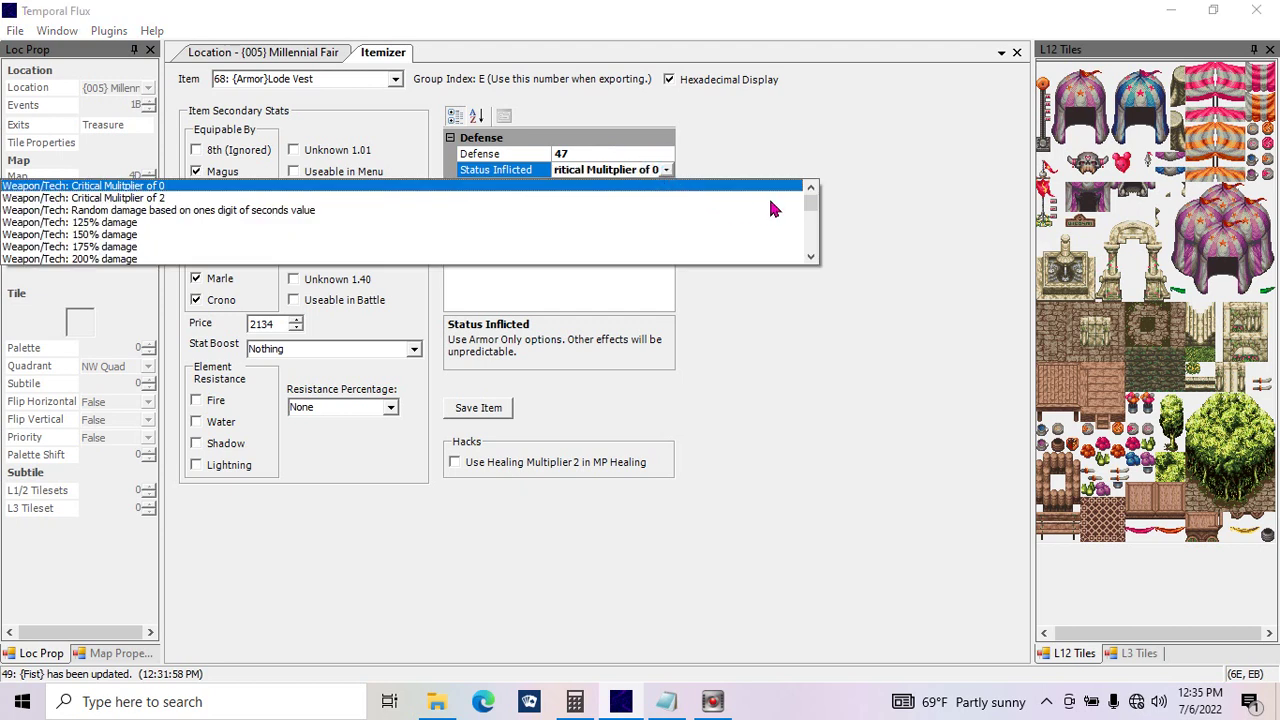
drag(810, 208, 816, 252)
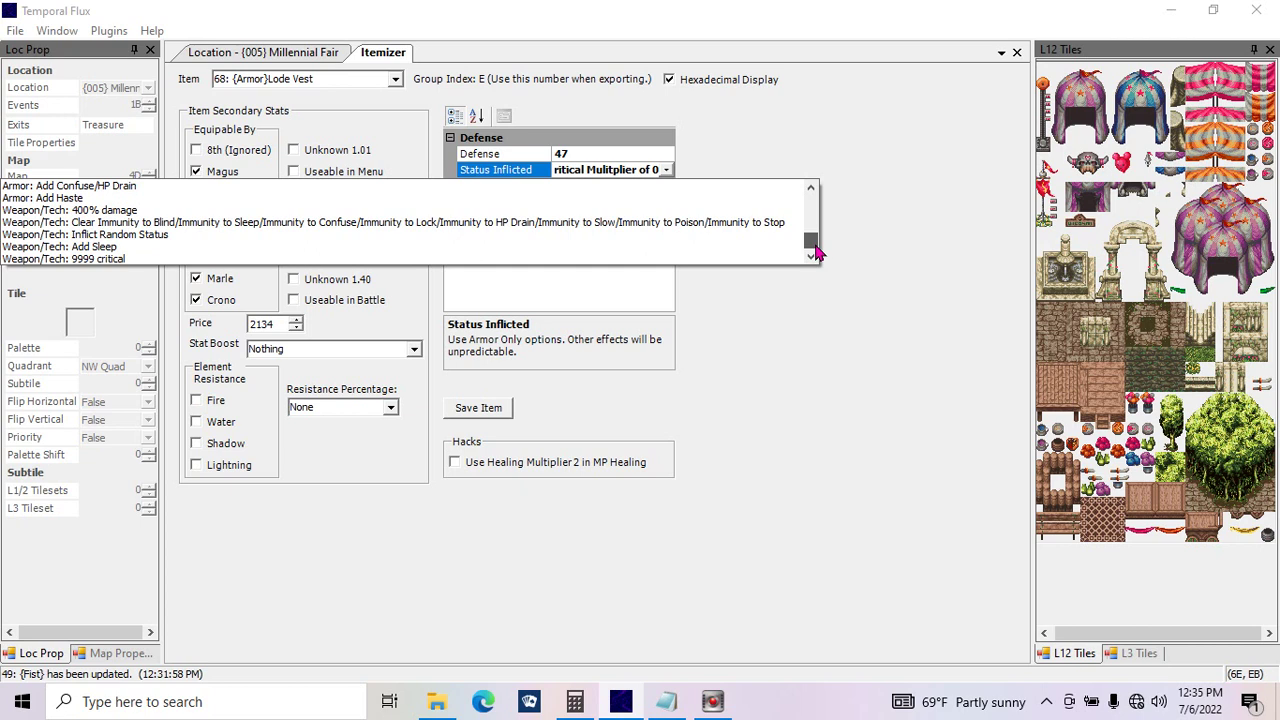
click(86, 259)
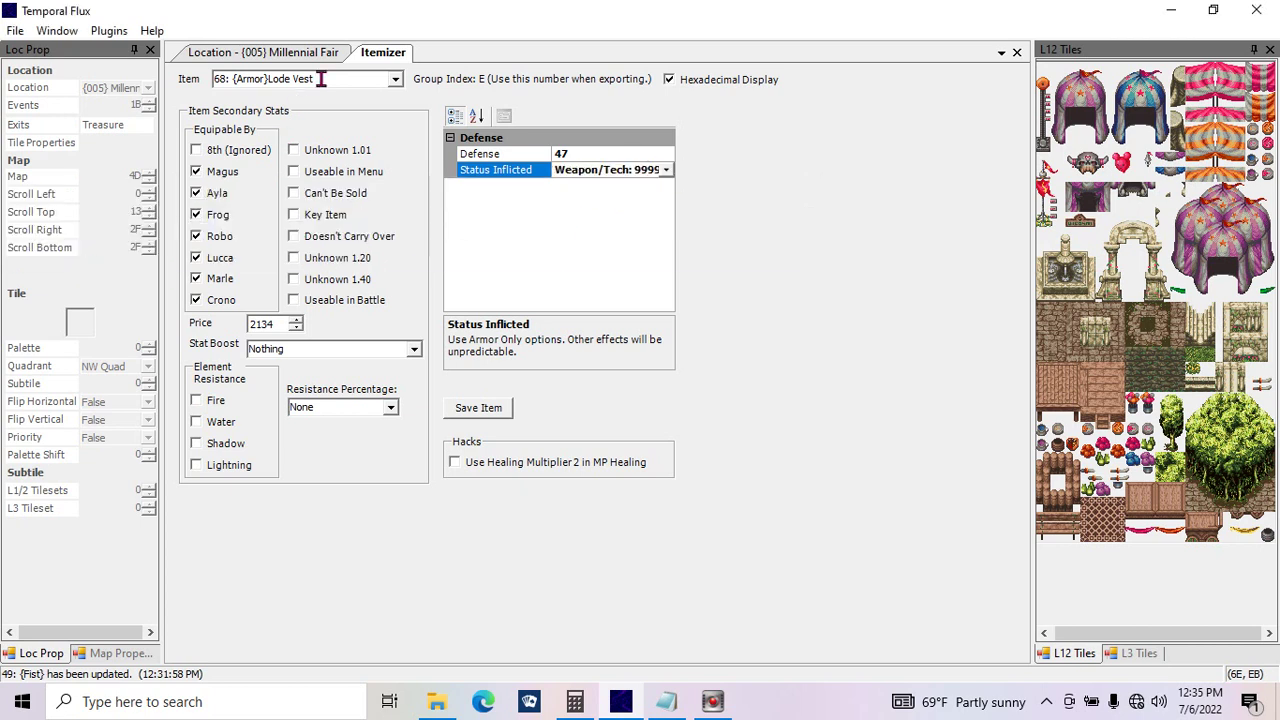
click(665, 170)
click(730, 166)
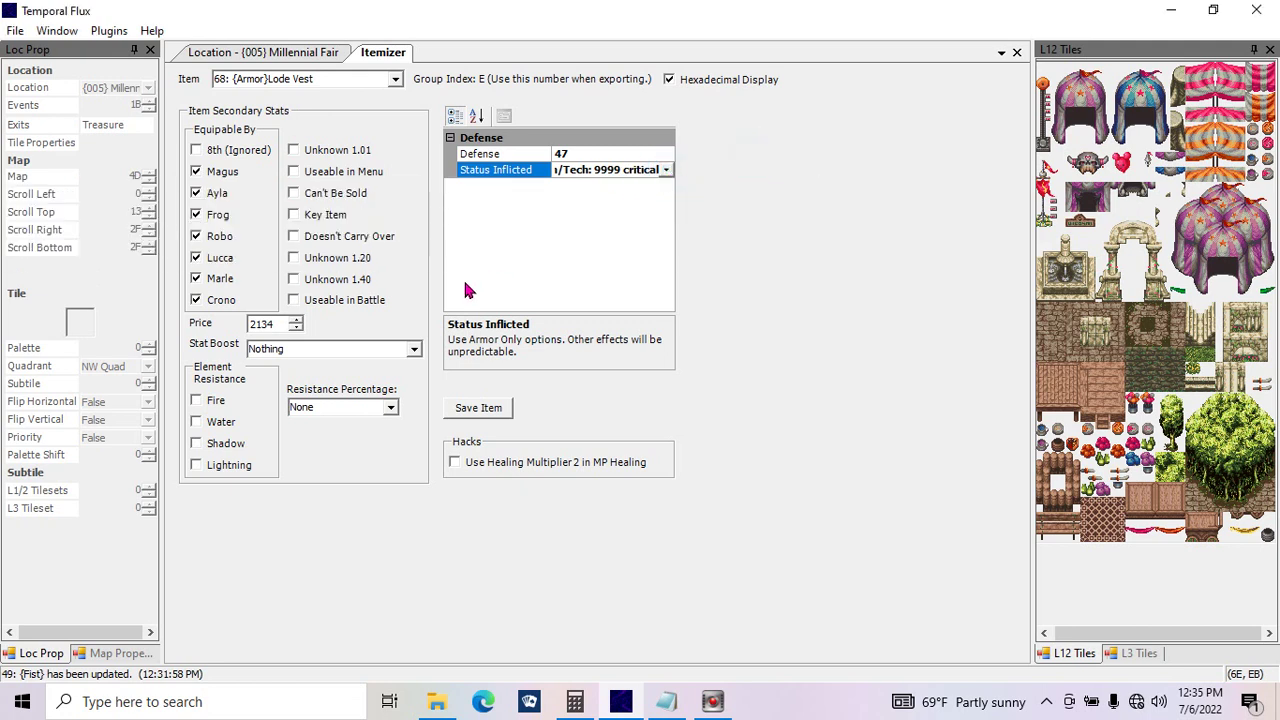
click(484, 408)
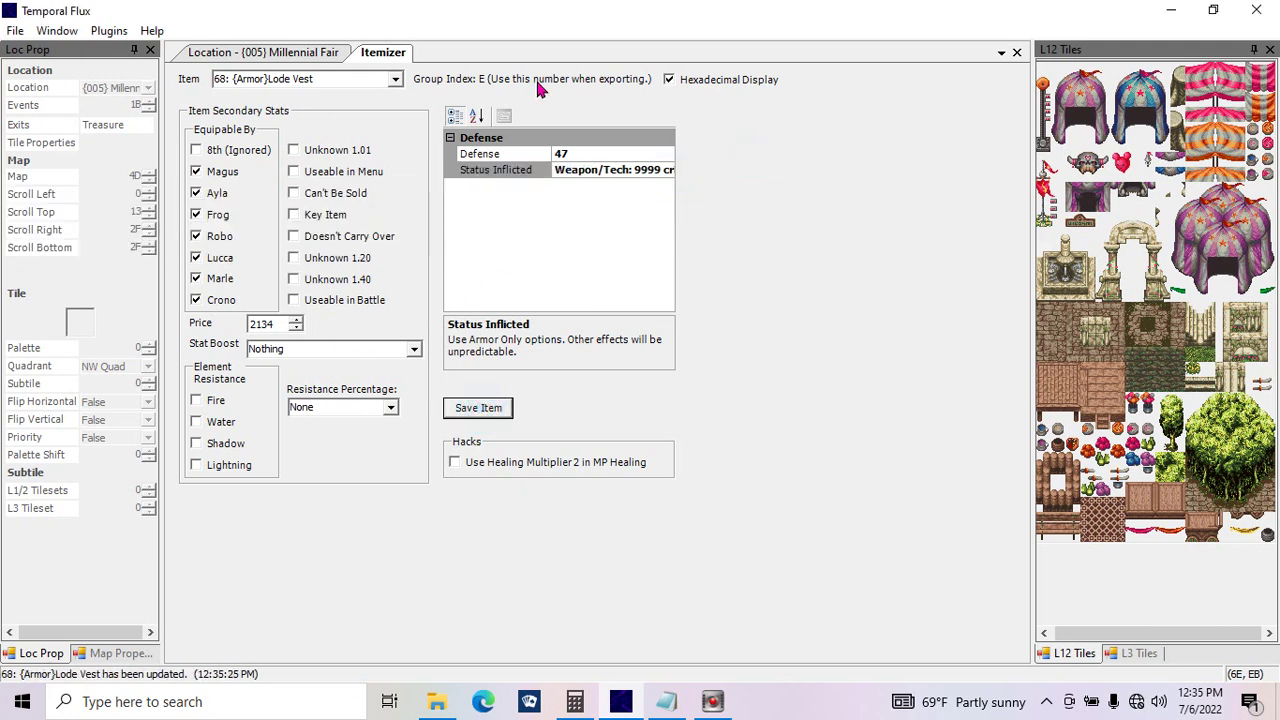
click(666, 171)
click(666, 172)
click(735, 175)
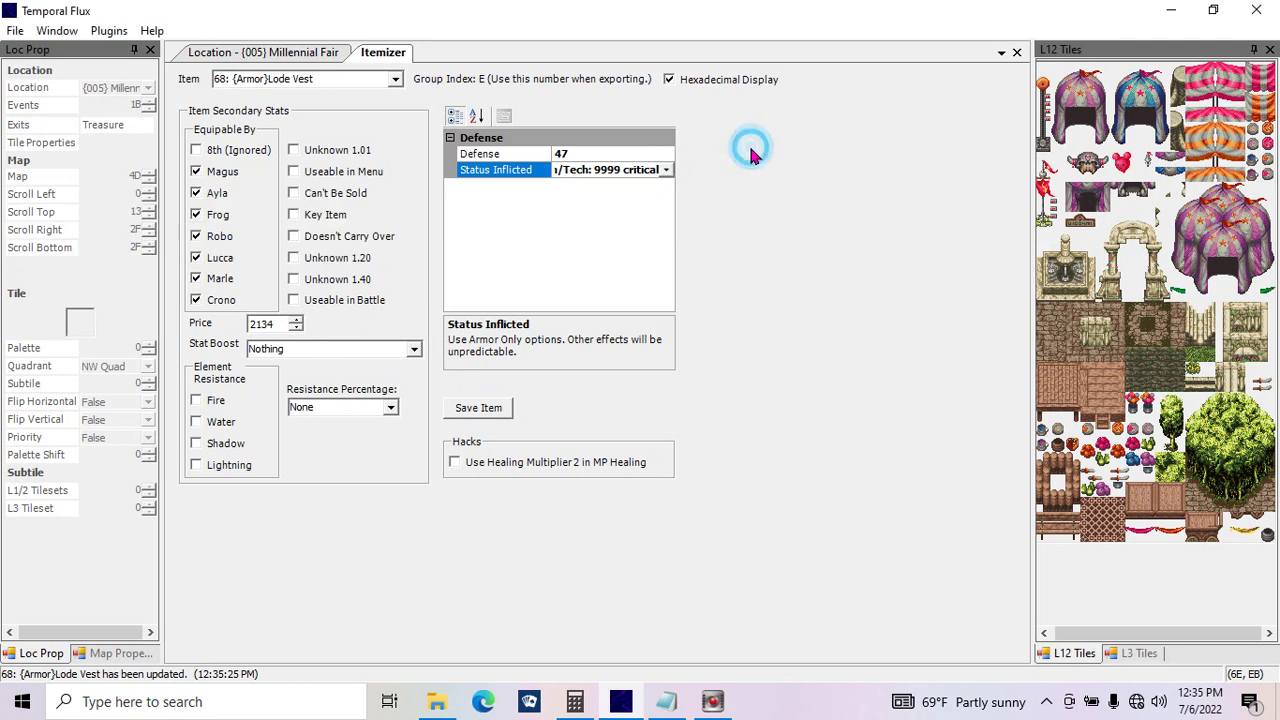
Step: Open location {0C0} (empty map) in the Location view, and minimize the window
click(292, 55)
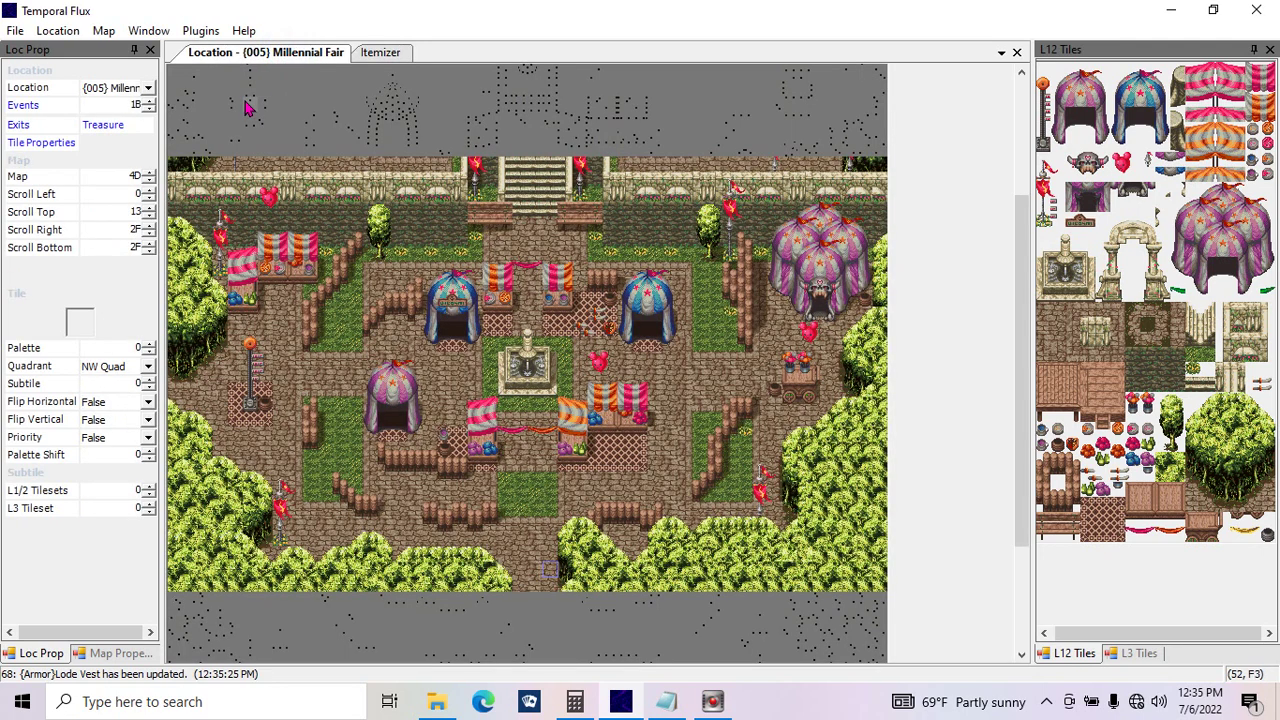
click(144, 88)
drag(406, 112, 423, 180)
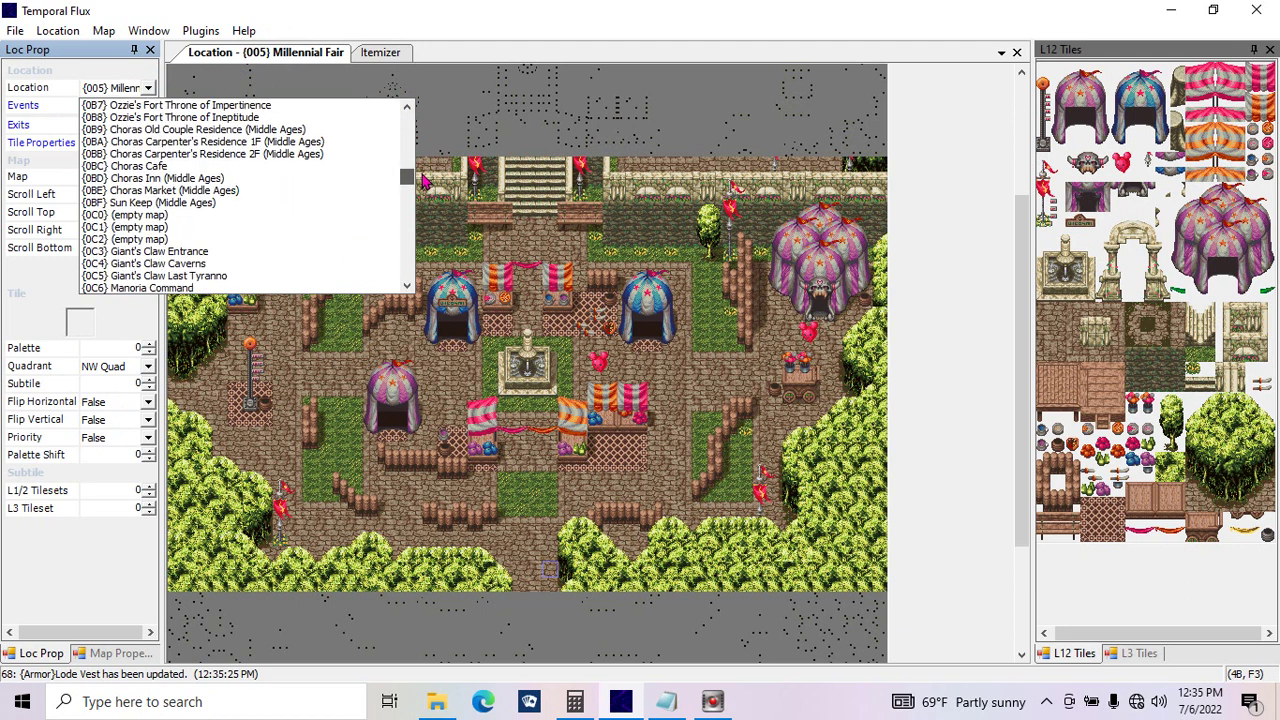
click(271, 216)
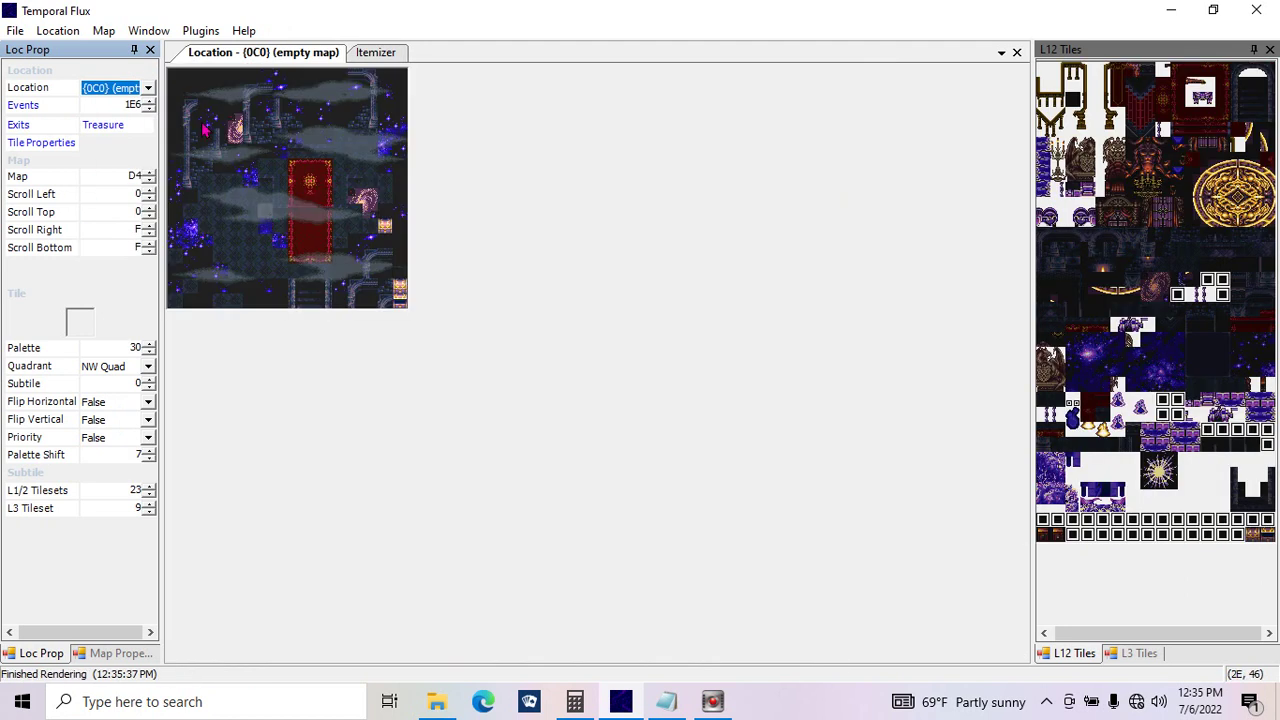
click(1170, 10)
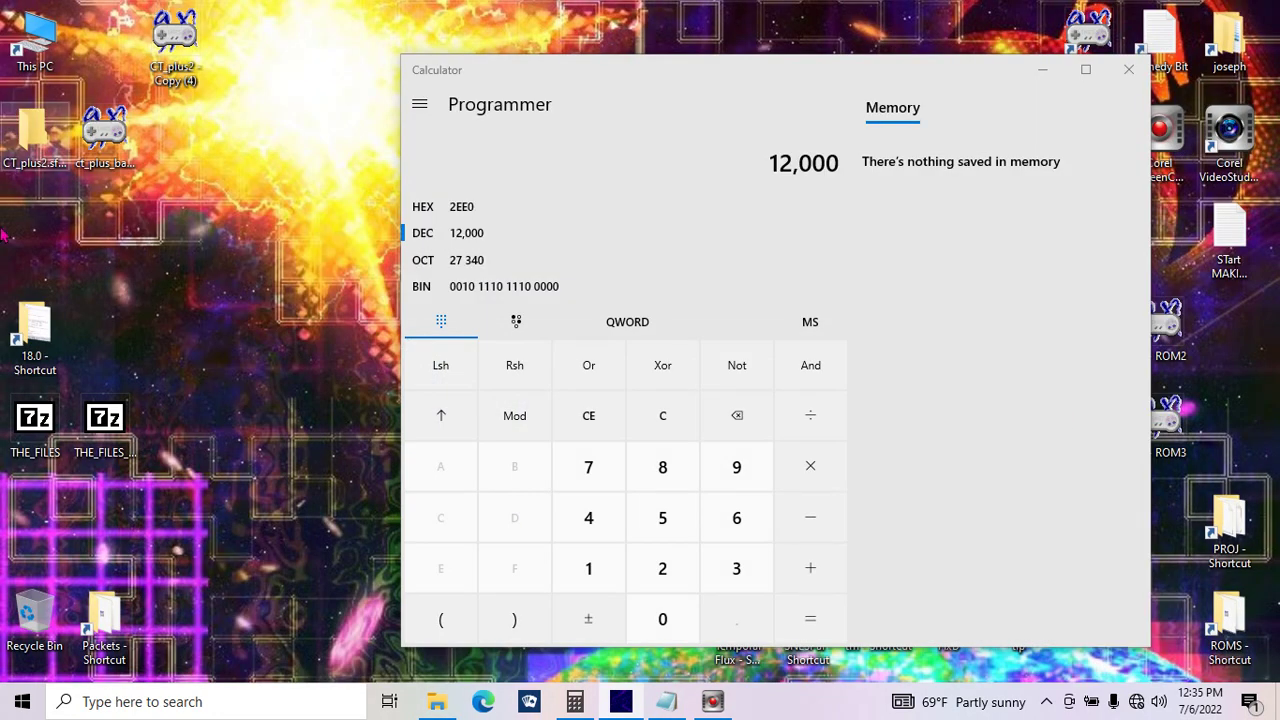
Step: Return to Temporal Flux, relabel location {0C0} as ADVENTURERs TENT, and reselect it in the location list
click(621, 701)
click(57, 30)
click(63, 57)
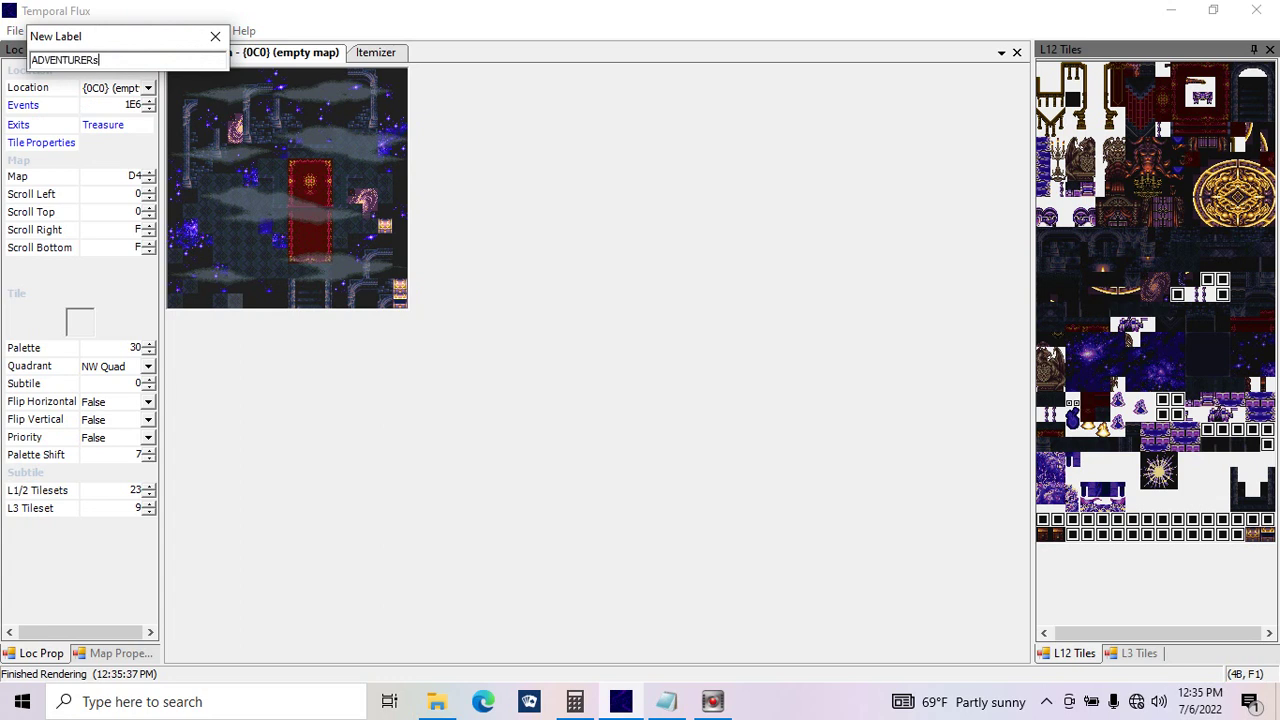
click(215, 36)
click(141, 88)
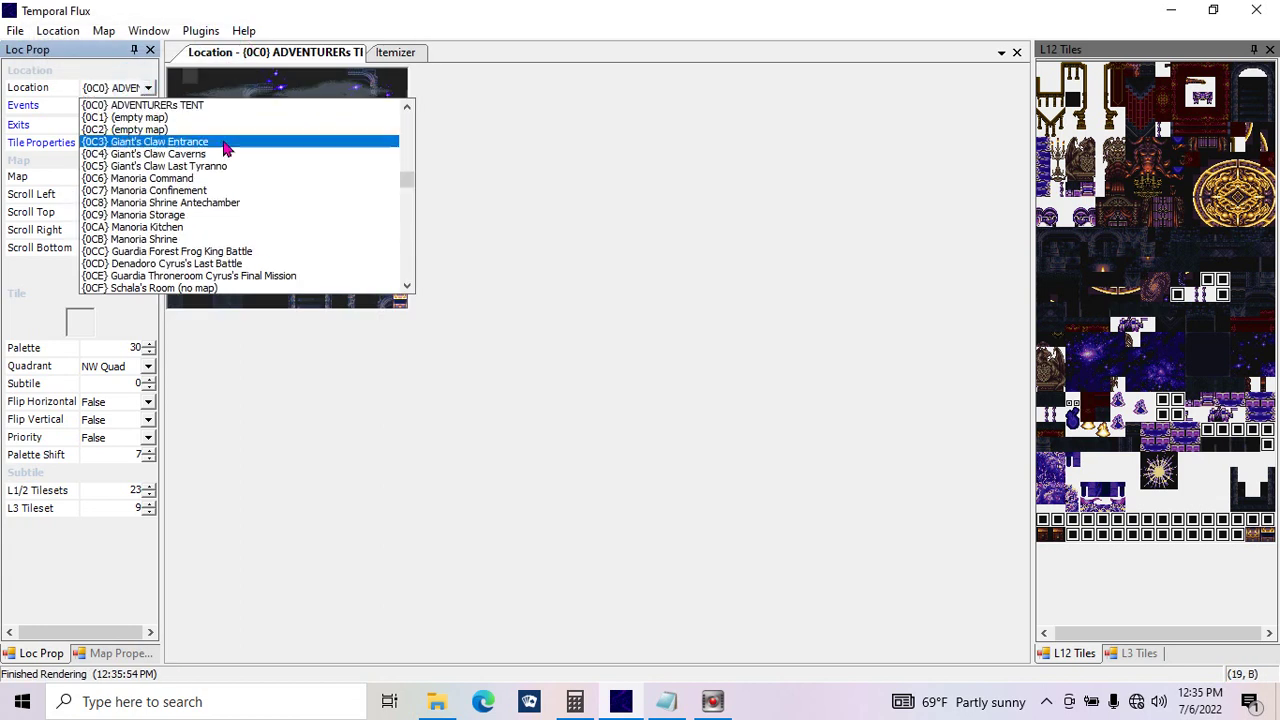
click(197, 106)
Step: Open the location's events and duplicate the MetalOre item-add command in Object 00's Startup / Idle function
double_click(23, 105)
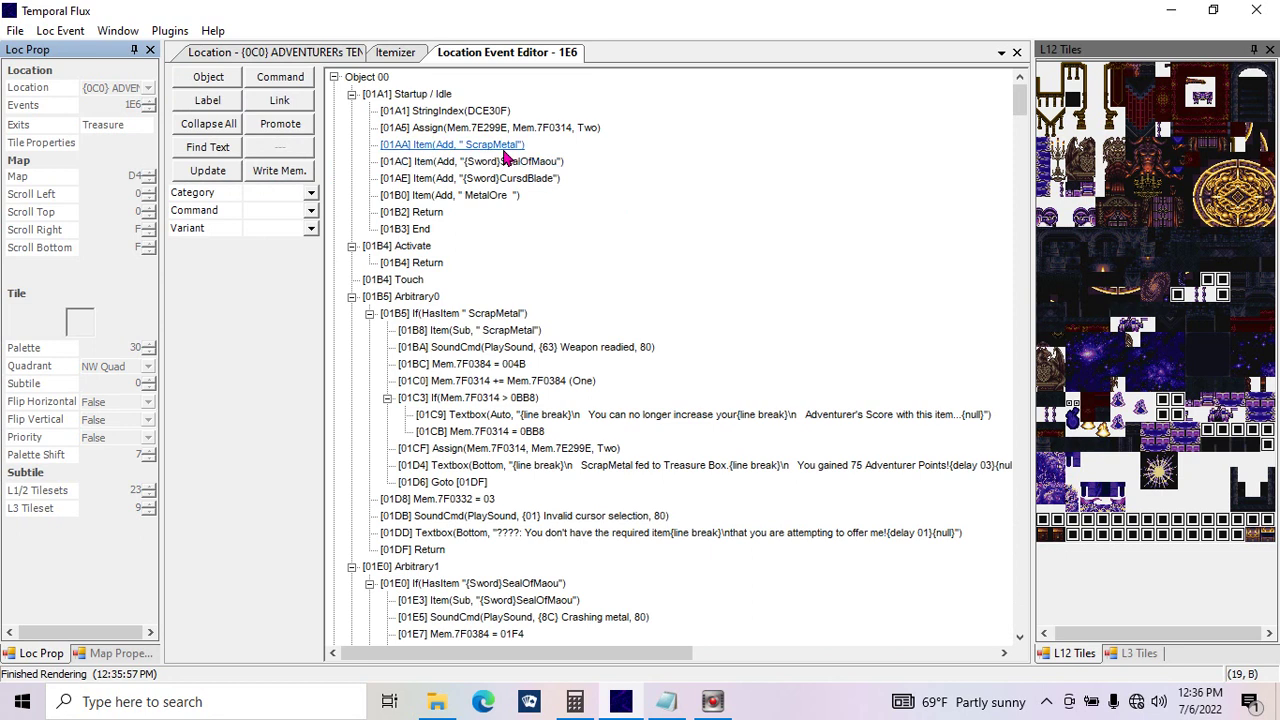
click(470, 145)
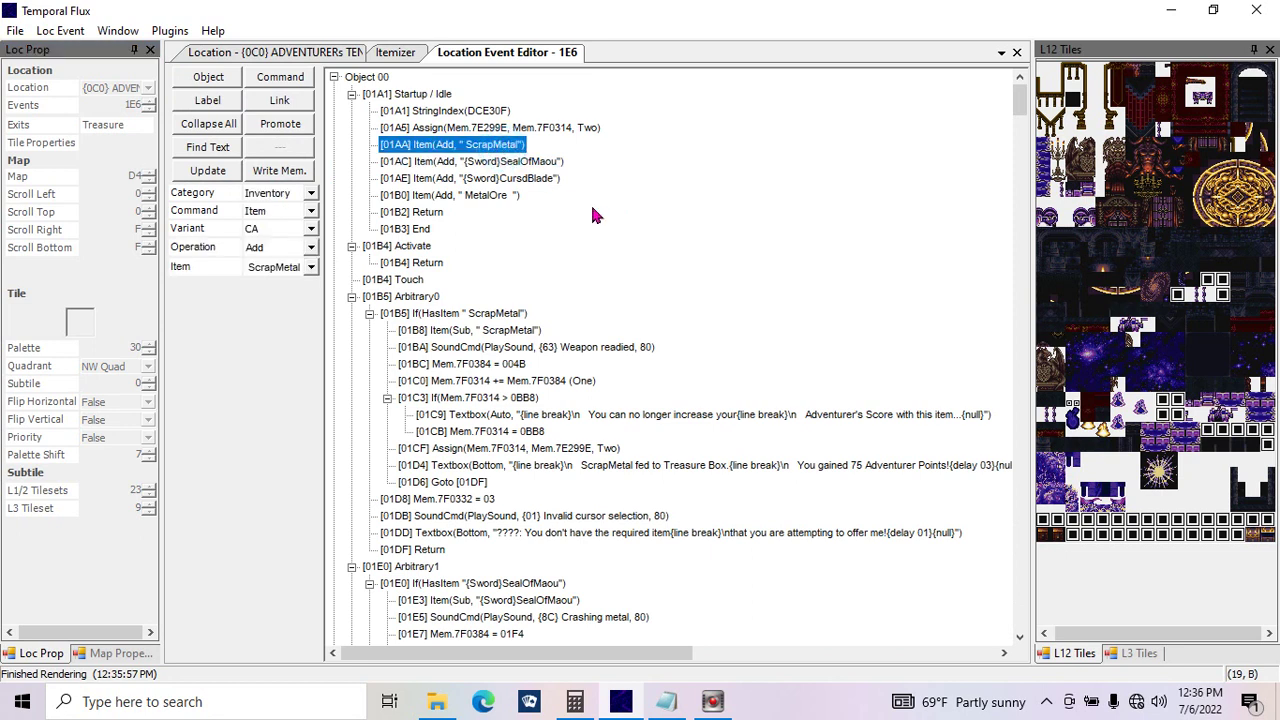
click(495, 179)
key(Down)
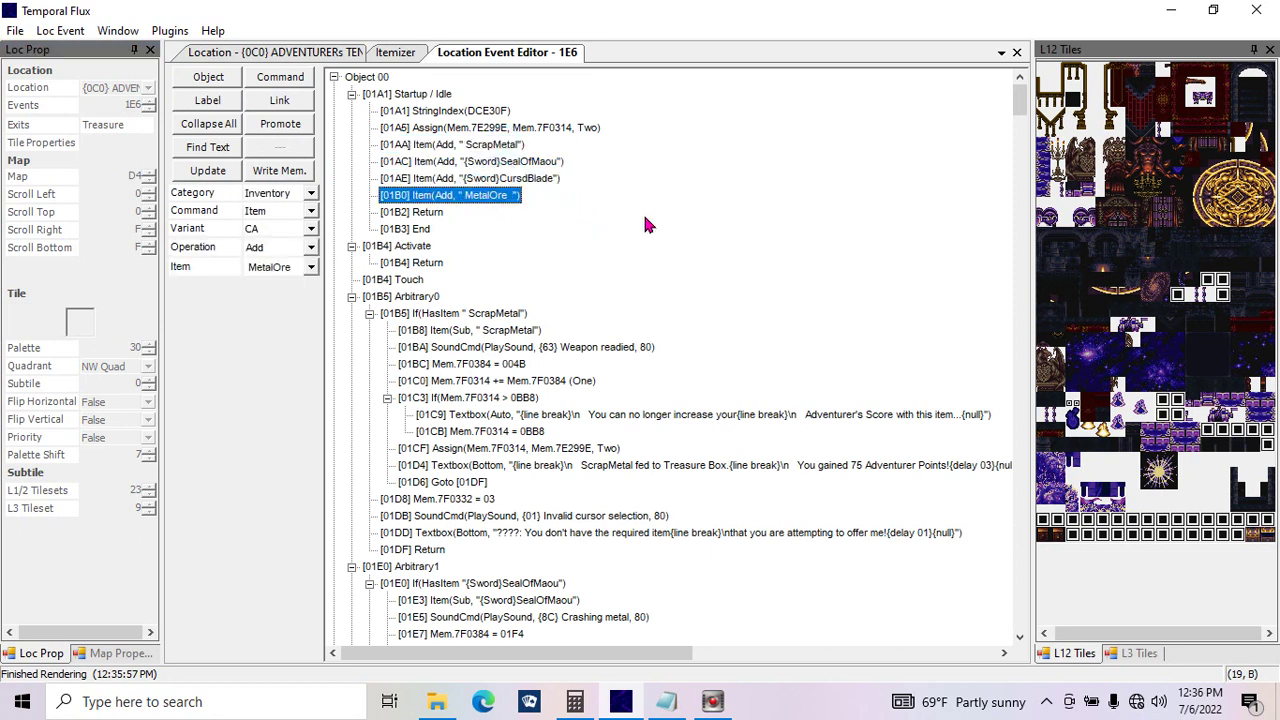
key(Insert)
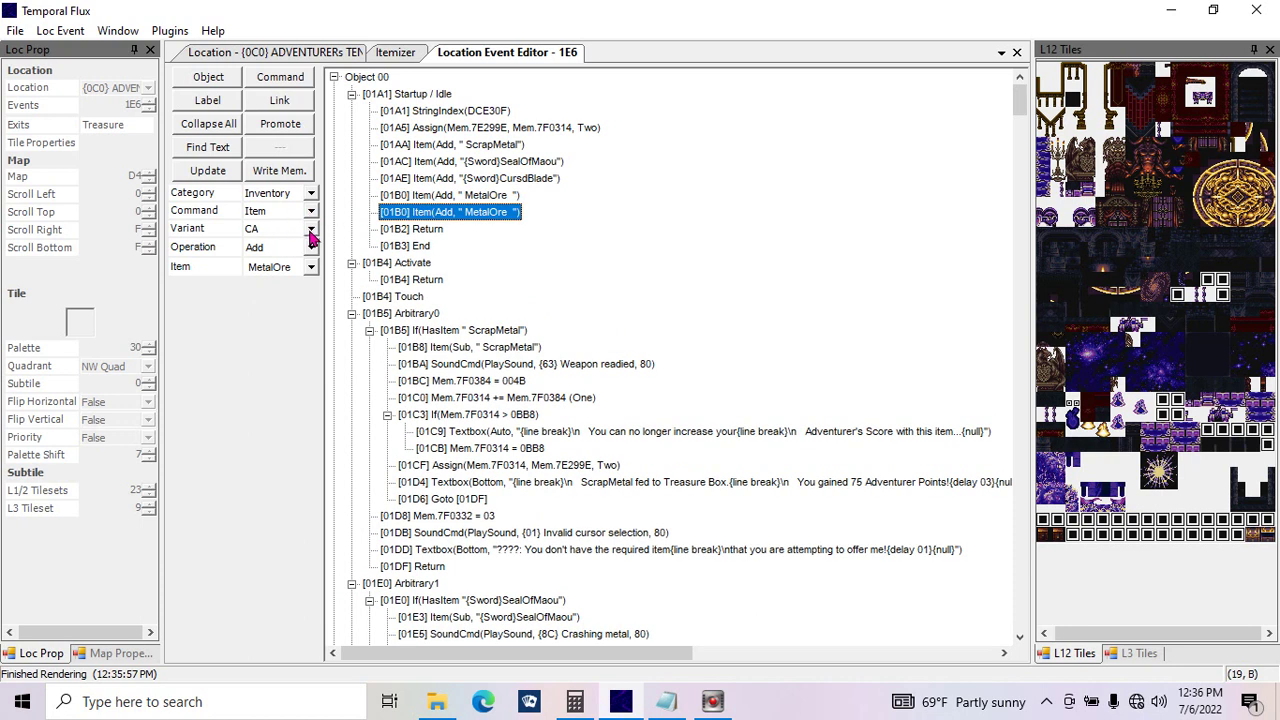
Step: Change the duplicated MetalOre command's item to {Armor}Lode Vest and update the command
click(311, 263)
drag(569, 375, 568, 358)
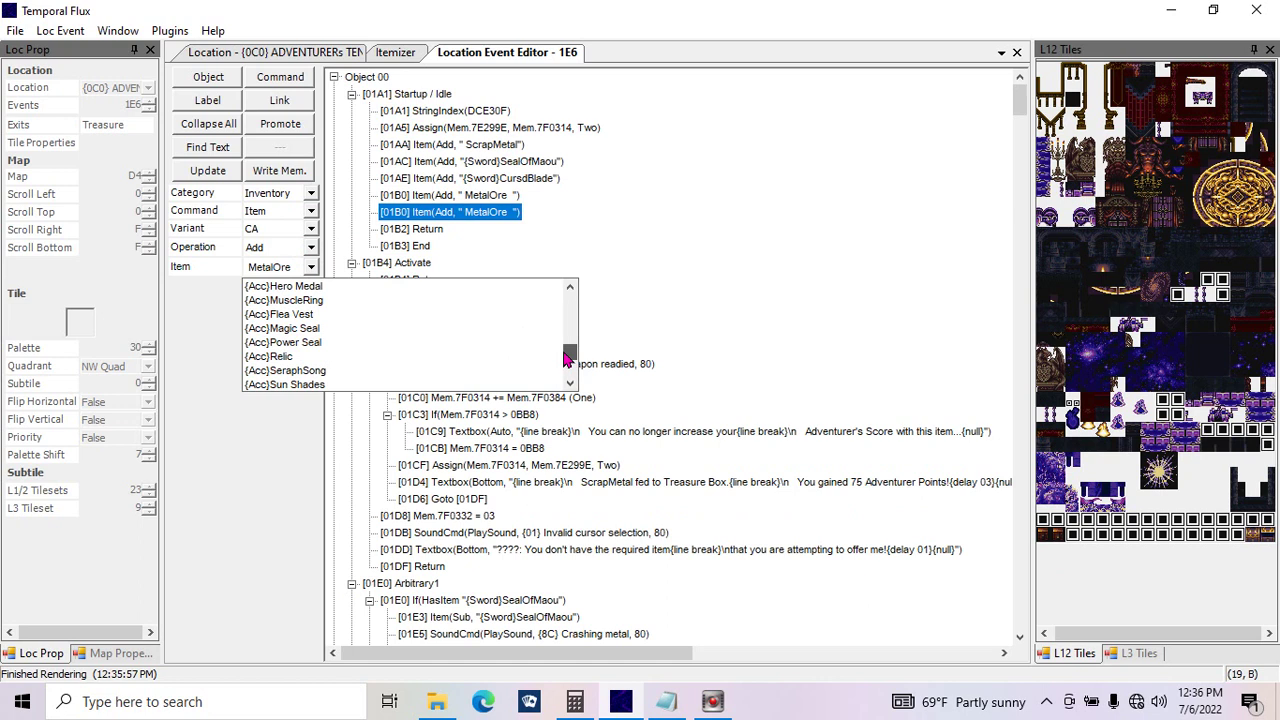
scroll(569, 316, up, 5)
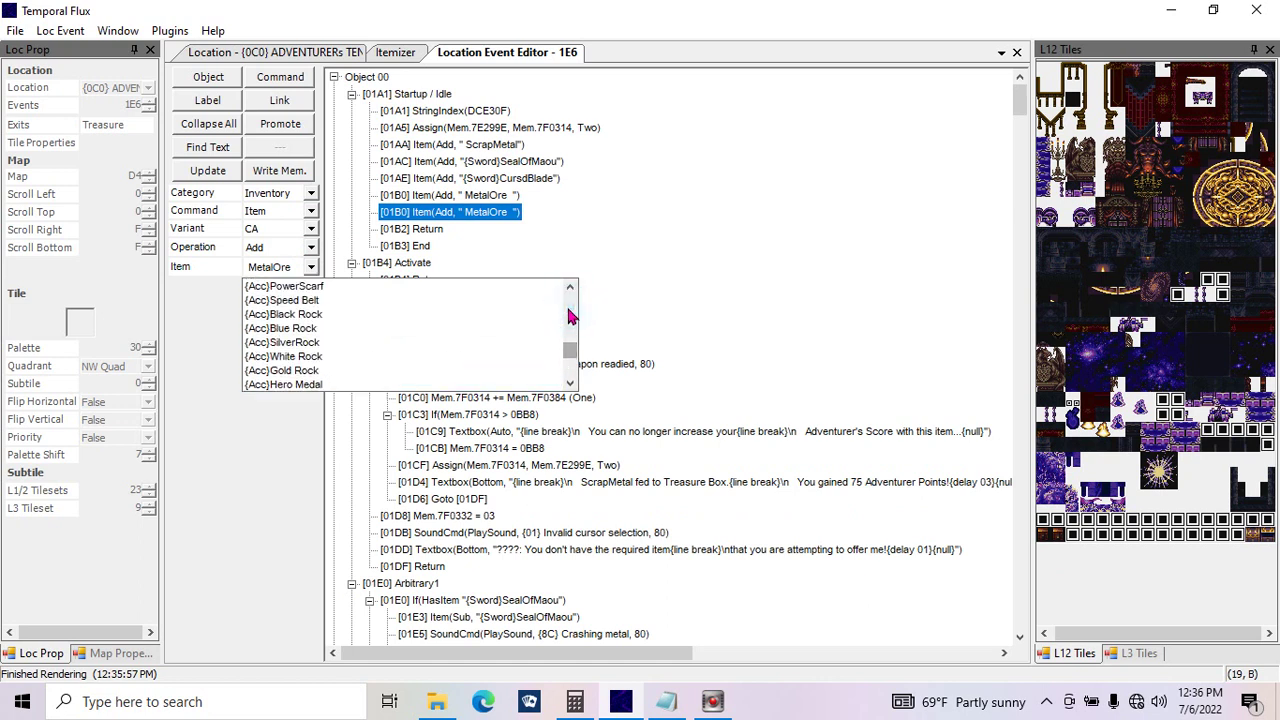
scroll(568, 316, up, 10)
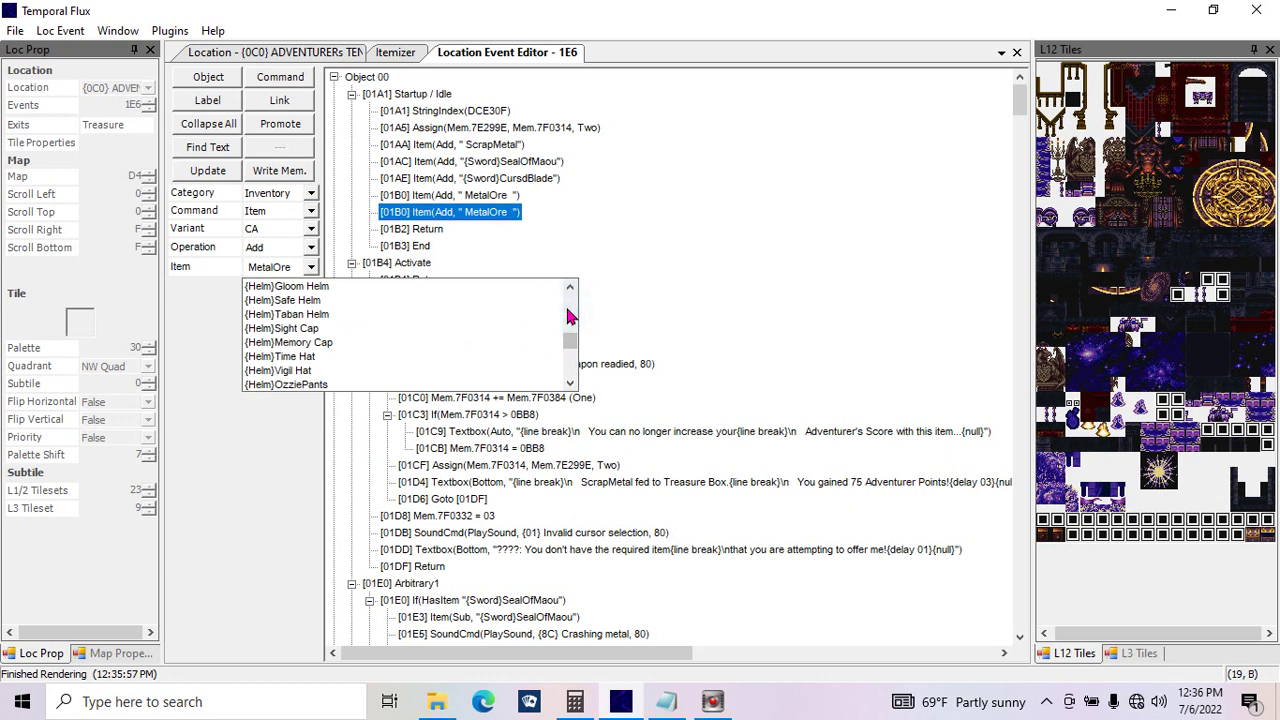
scroll(568, 316, up, 5)
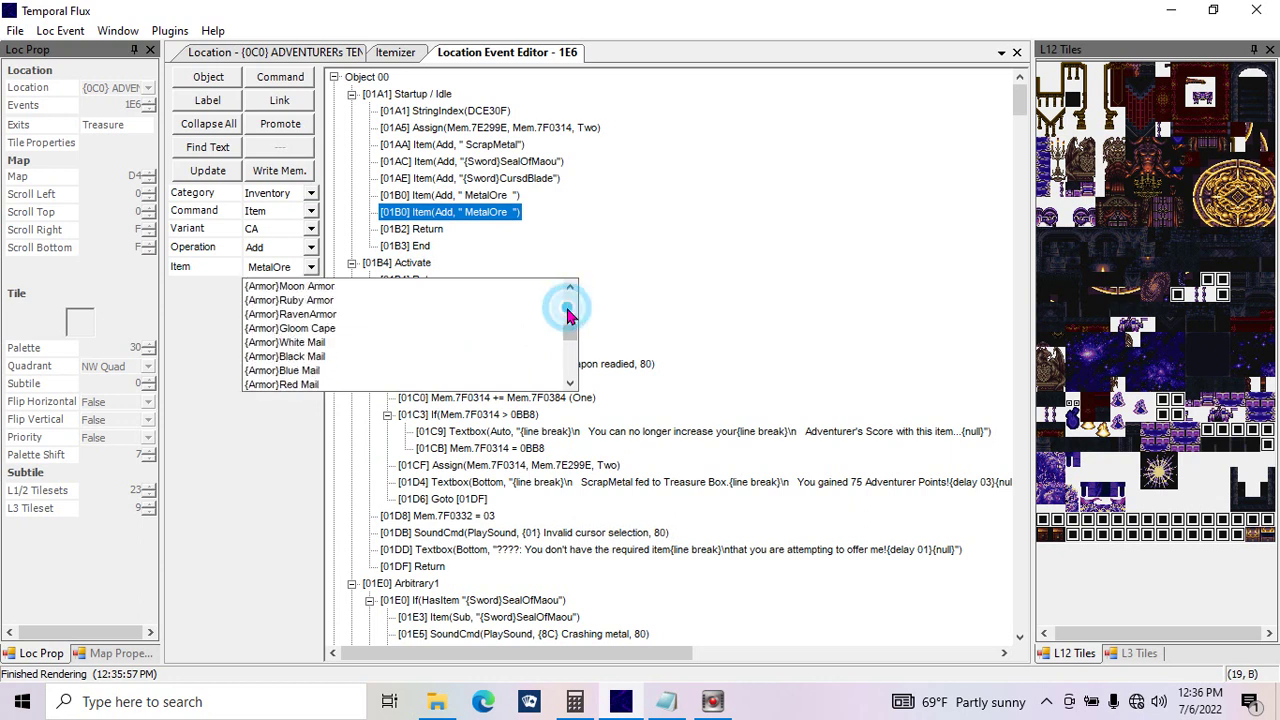
scroll(568, 316, up, 2)
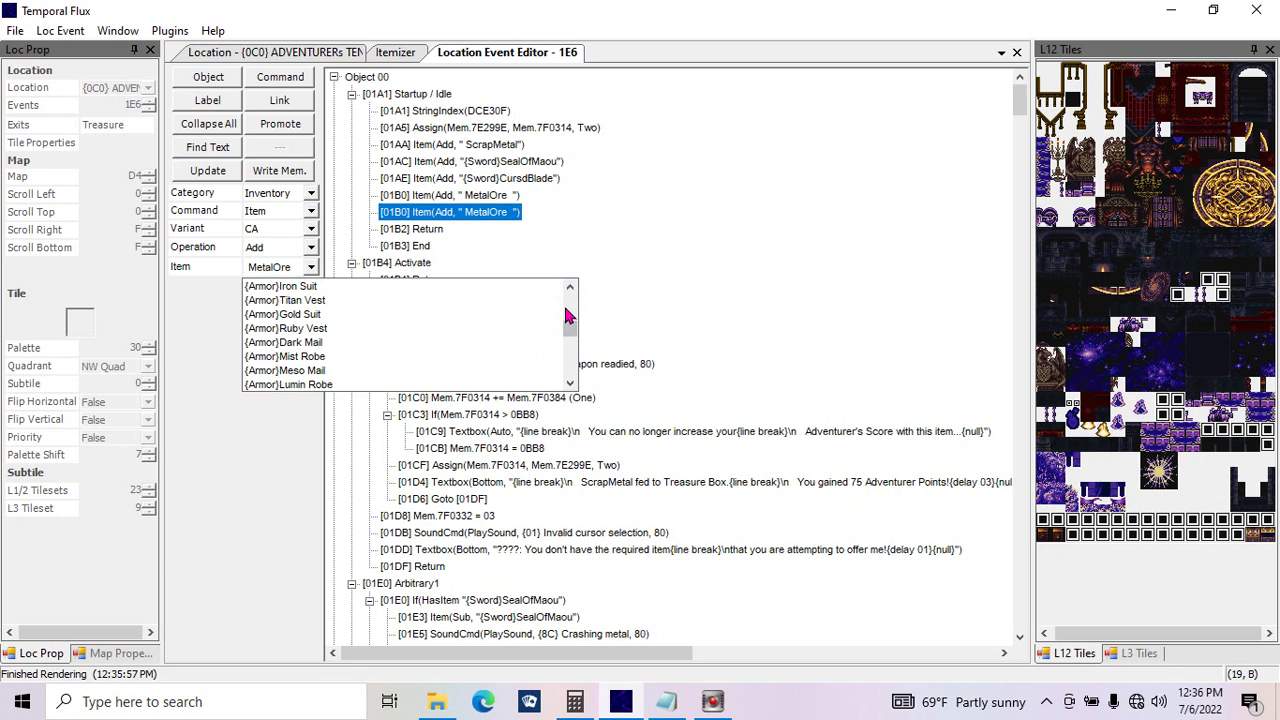
scroll(567, 346, down, 2)
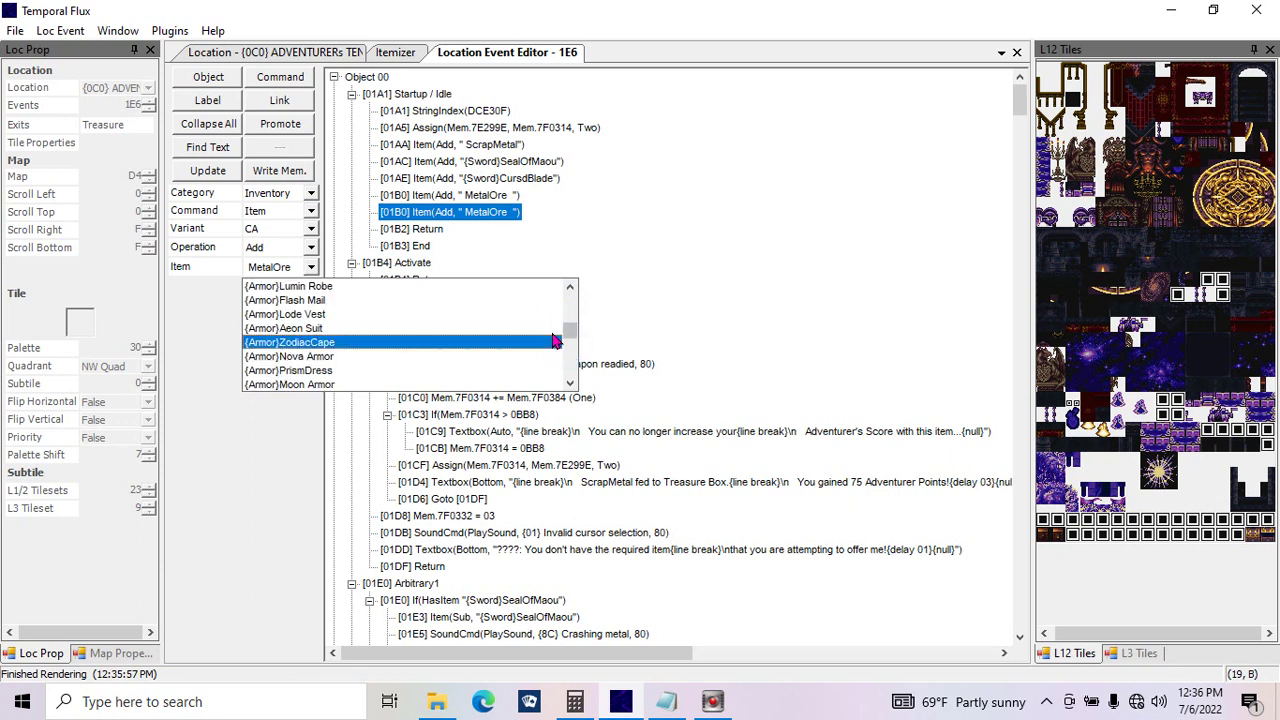
click(323, 315)
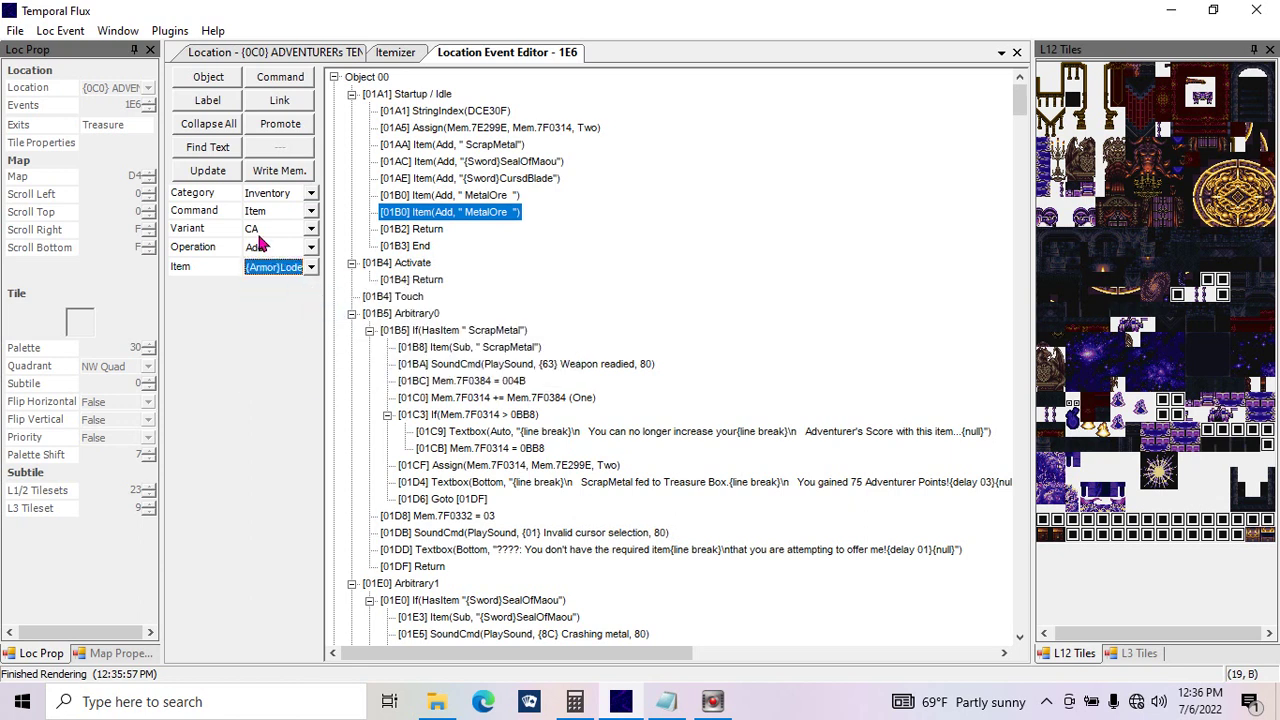
click(193, 168)
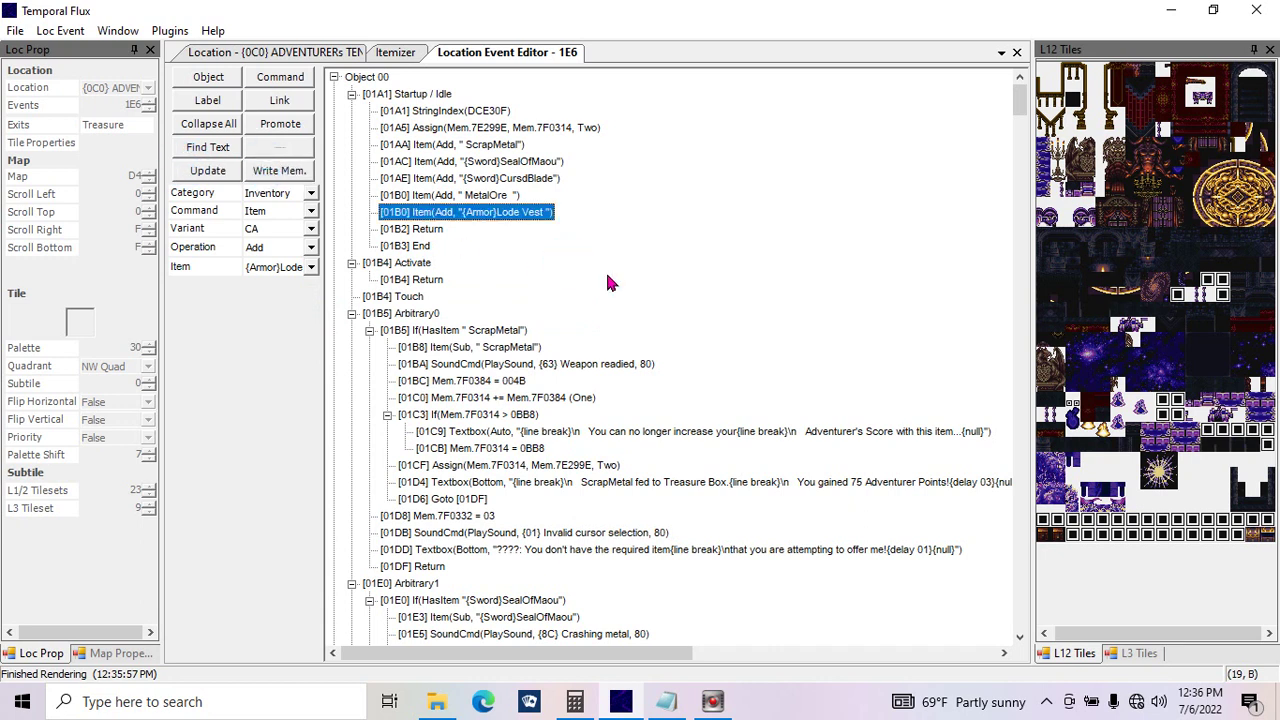
Step: Duplicate the Lode Vest item-add command and change the copy's item to Jadeleaf
key(ctrl+v)
click(305, 267)
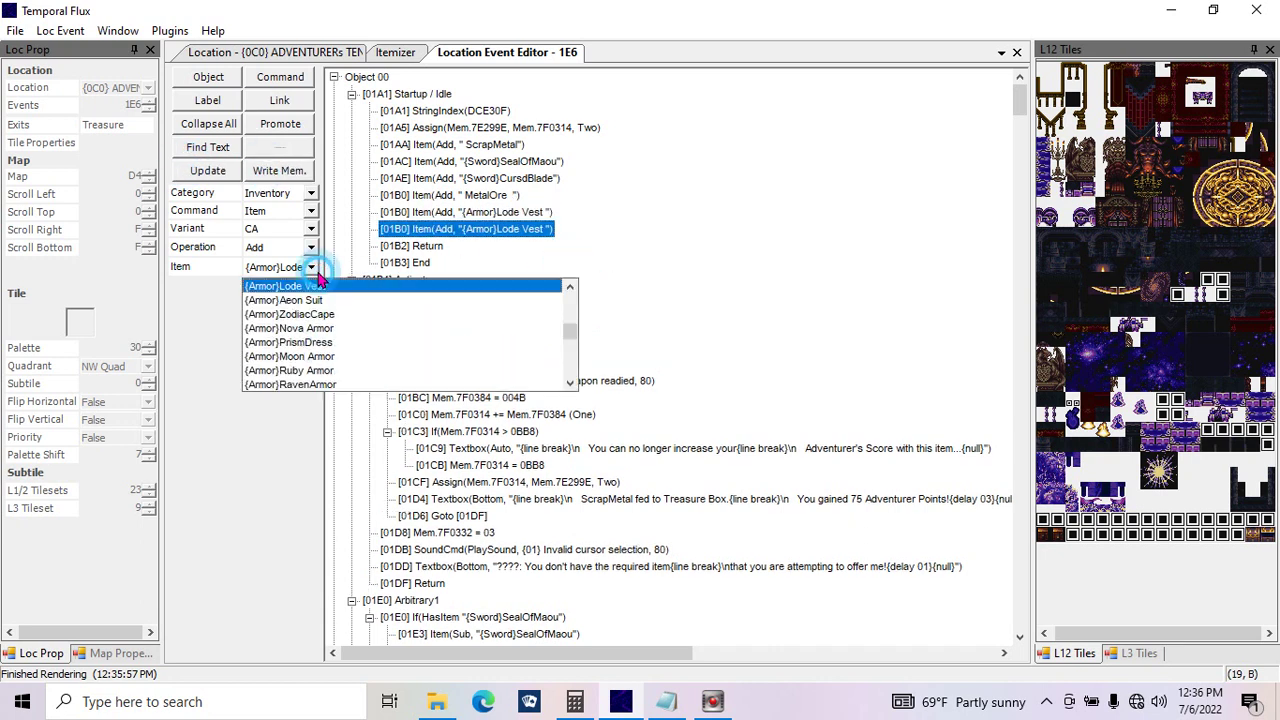
drag(572, 335, 583, 385)
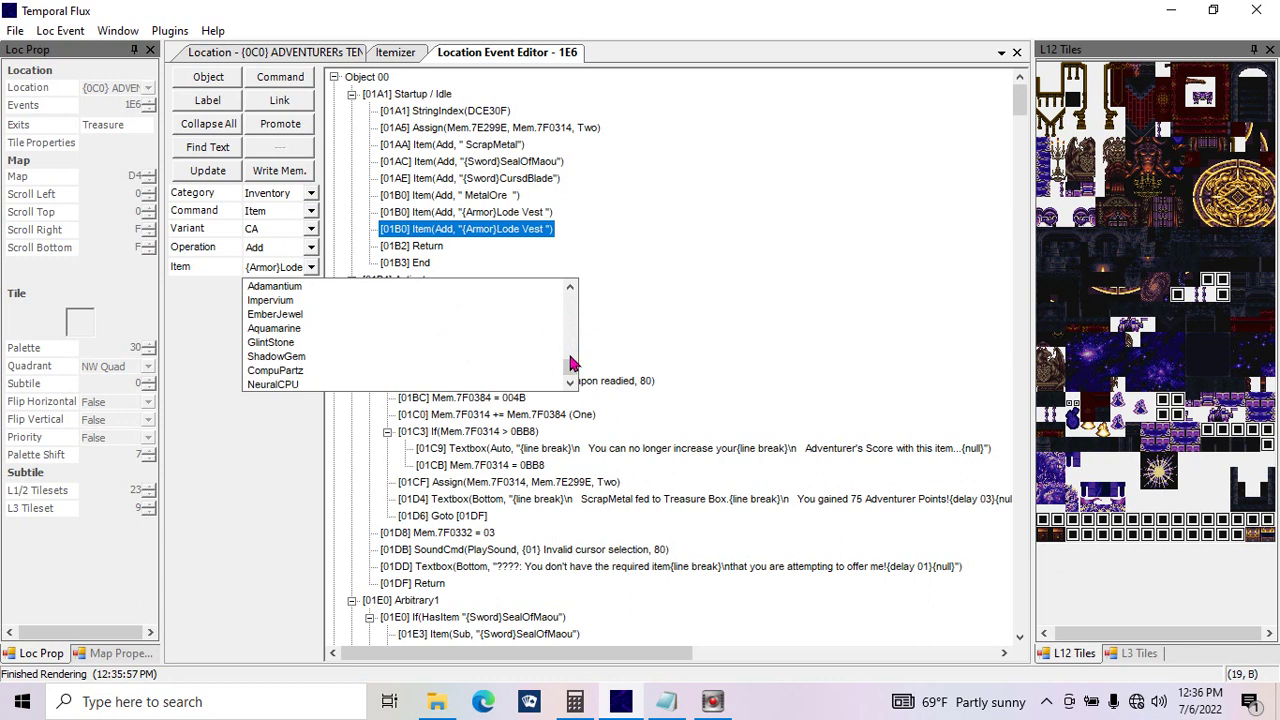
scroll(572, 338, up, 2)
click(442, 318)
click(208, 171)
Step: Paste two copies of the Jadeleaf item-add command and change the last copy's item to SageBloom
click(684, 239)
key(ctrl+c)
key(ctrl+v)
key(ctrl+v)
click(263, 266)
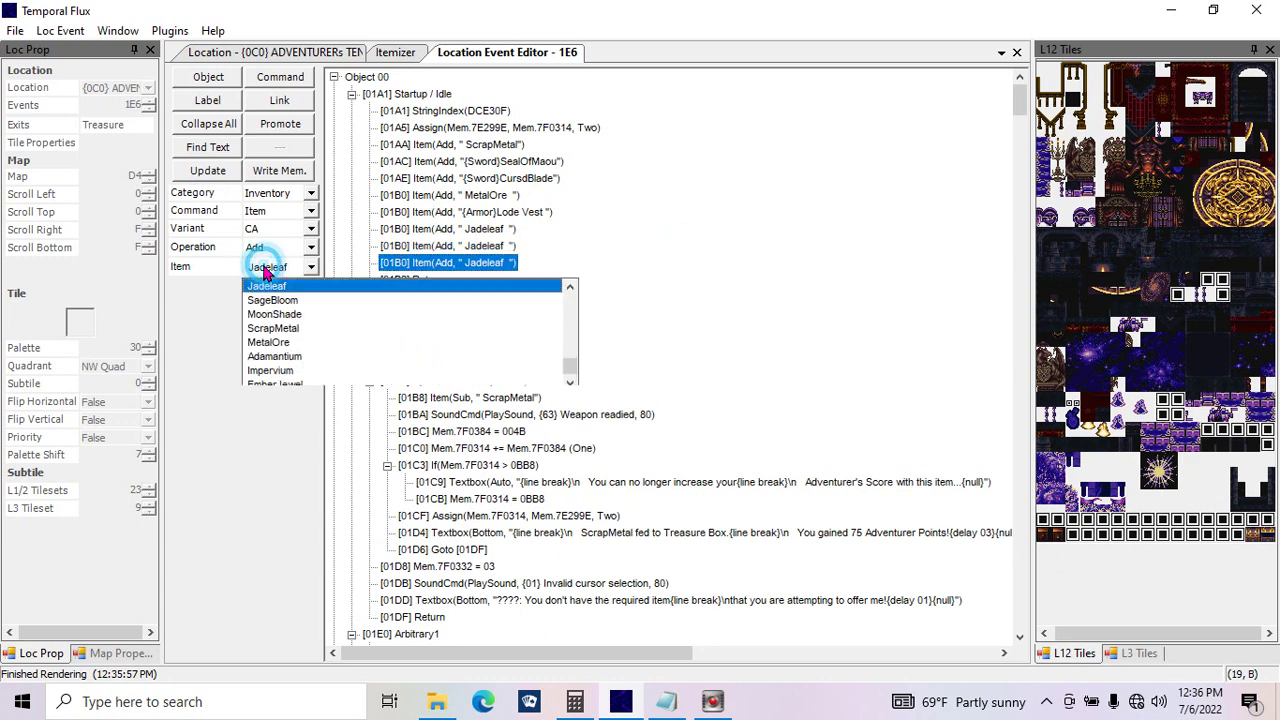
click(286, 294)
click(208, 171)
Step: Change the second Jadeleaf command's item to MoonShade, write the events to memory and save the ROM
click(278, 266)
click(283, 316)
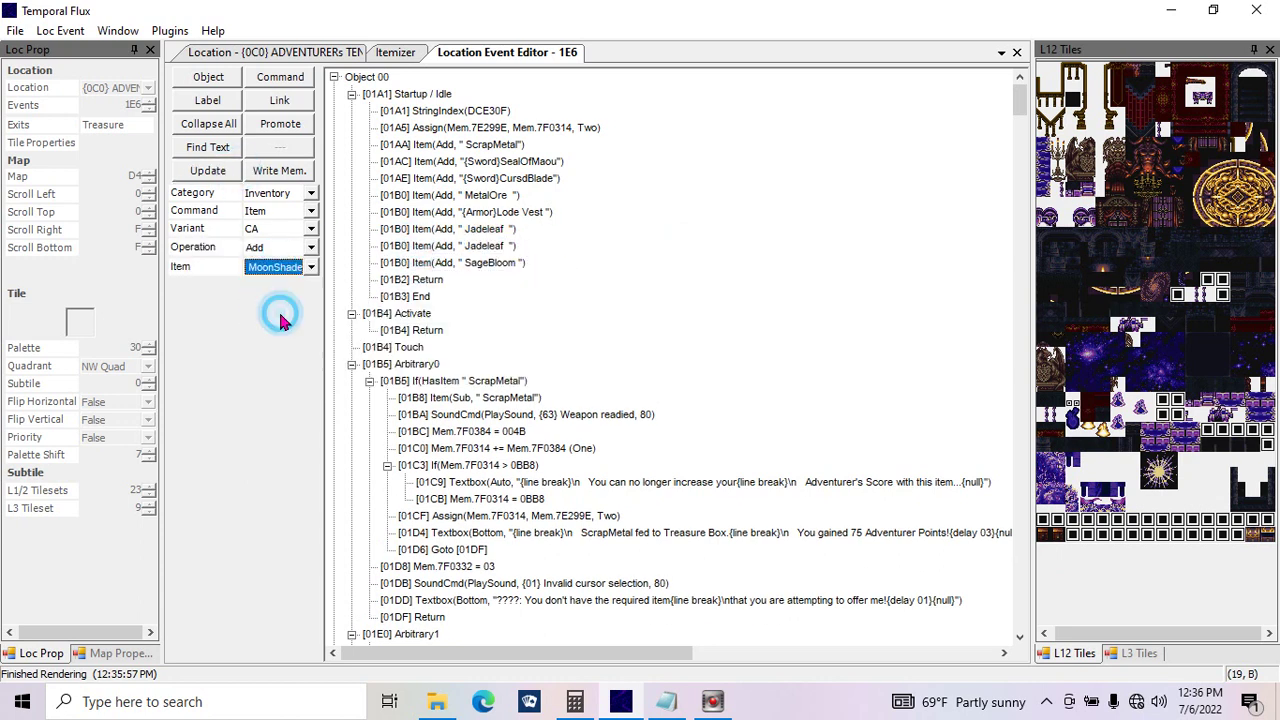
click(220, 171)
click(280, 171)
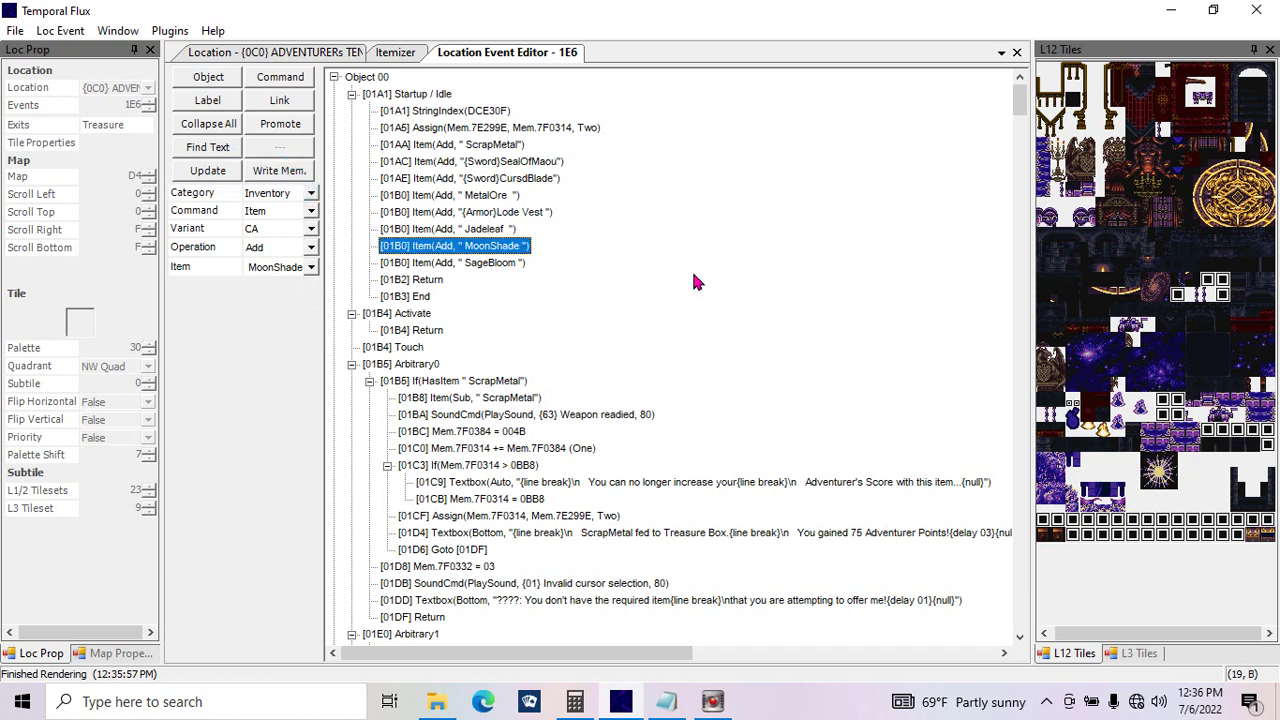
key(ctrl+s)
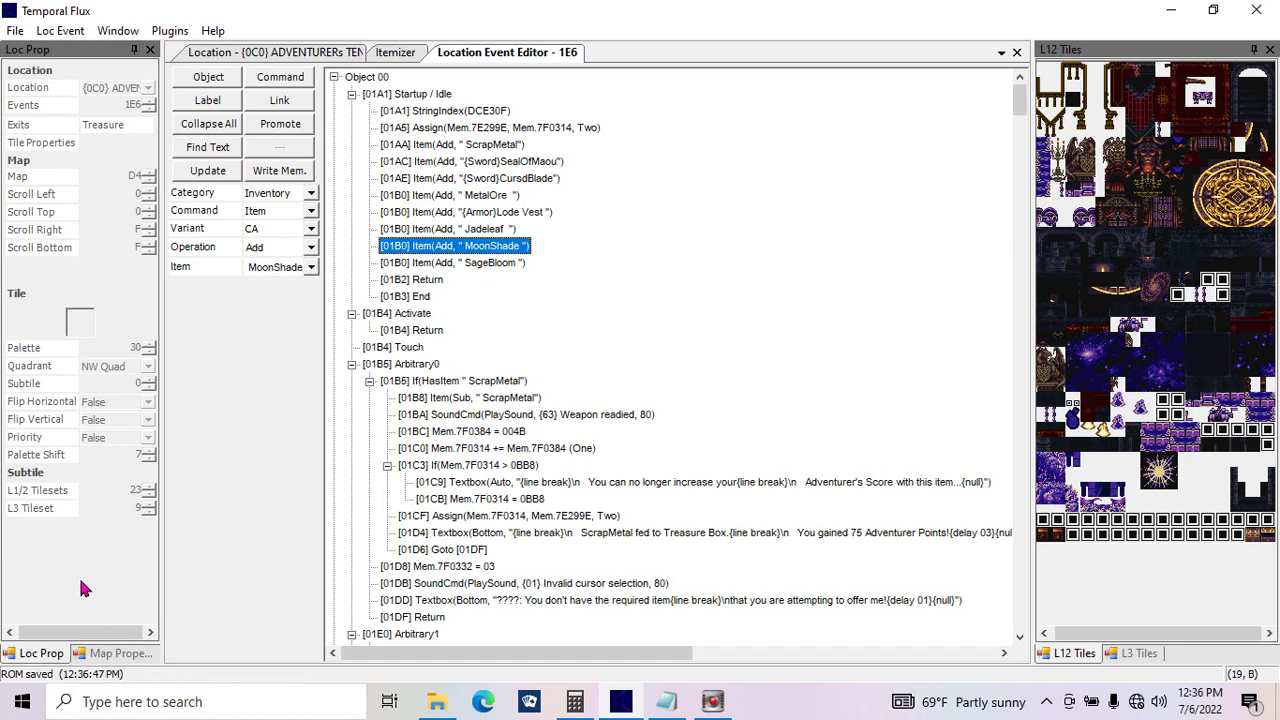
Step: Review the Lode Vest's Itemizer entry and open the Items (FL) group in the Strings editor
click(380, 53)
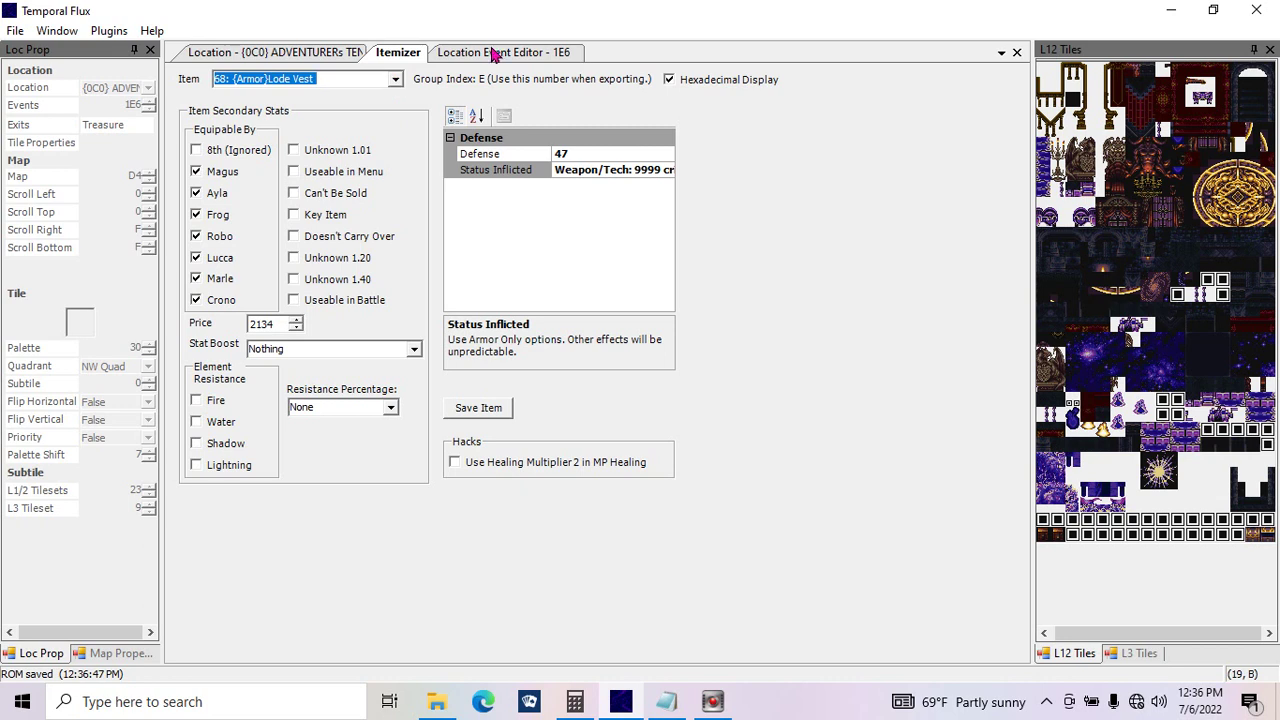
click(108, 30)
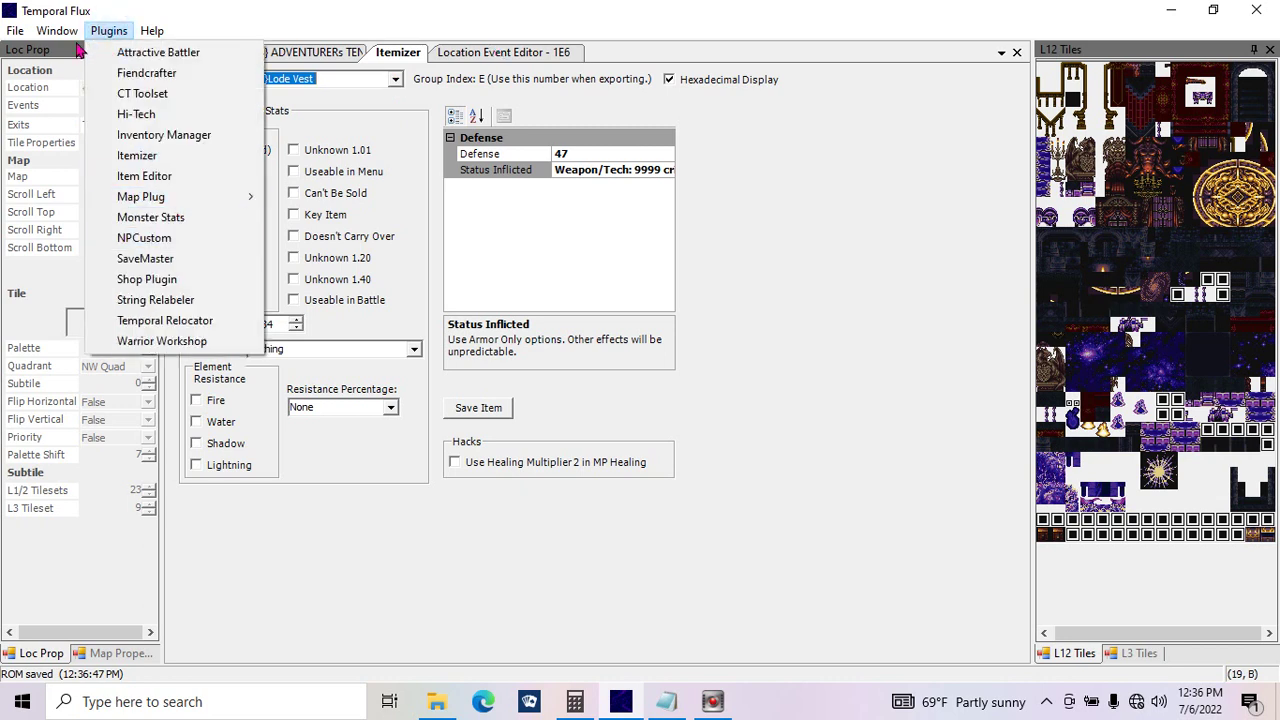
click(102, 132)
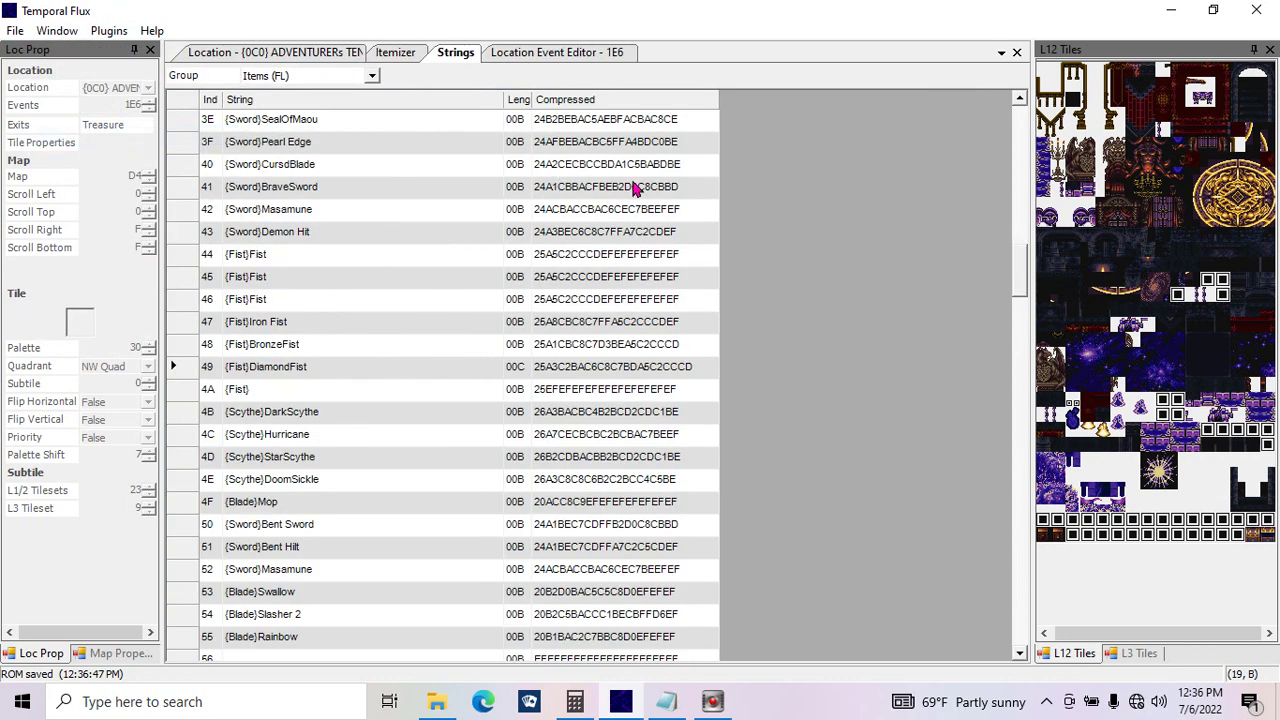